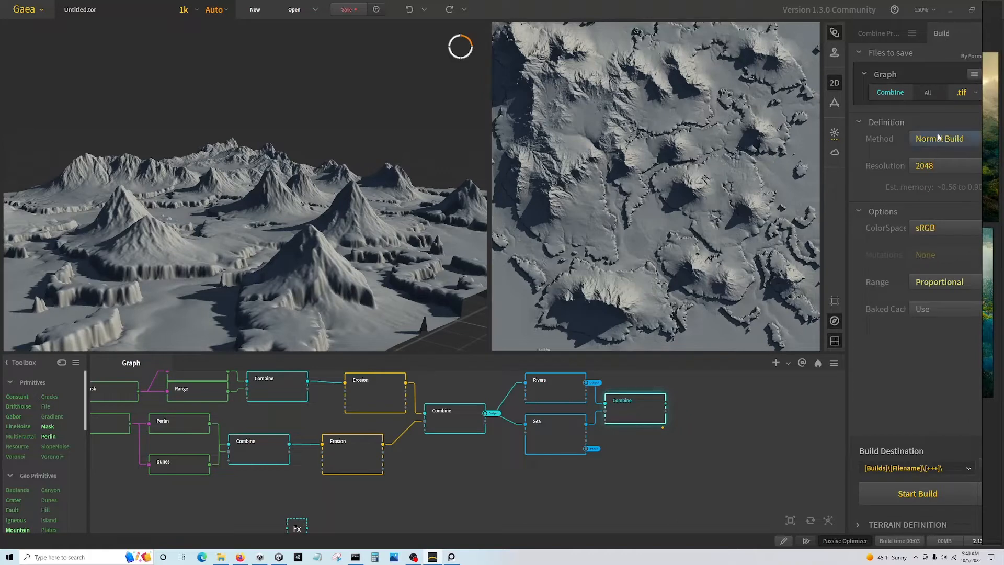
Set the build output to .raw format at 1024 resolution, keeping the Range option on Proportional
left_click(957, 102)
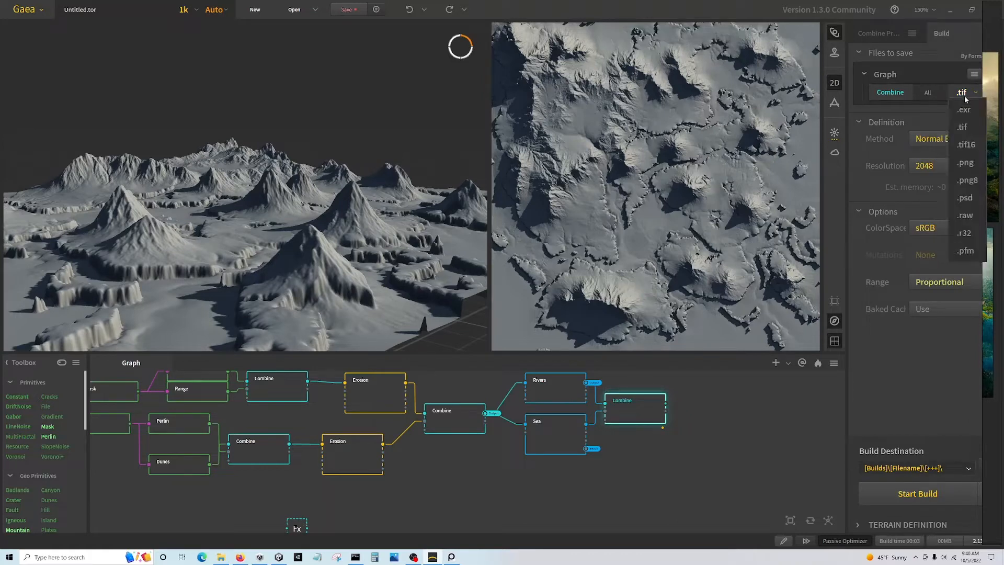
left_click(966, 213)
left_click(935, 169)
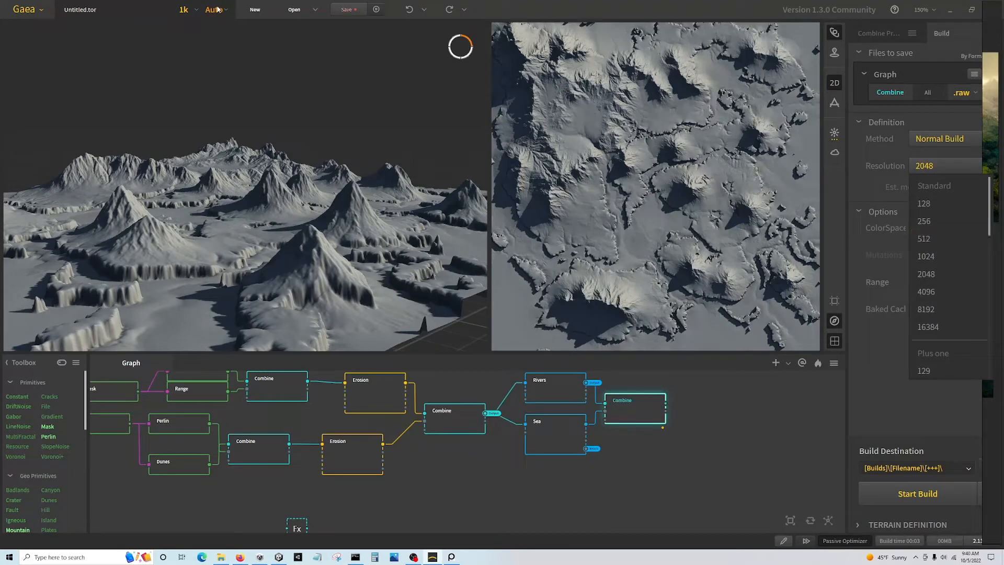
left_click(931, 255)
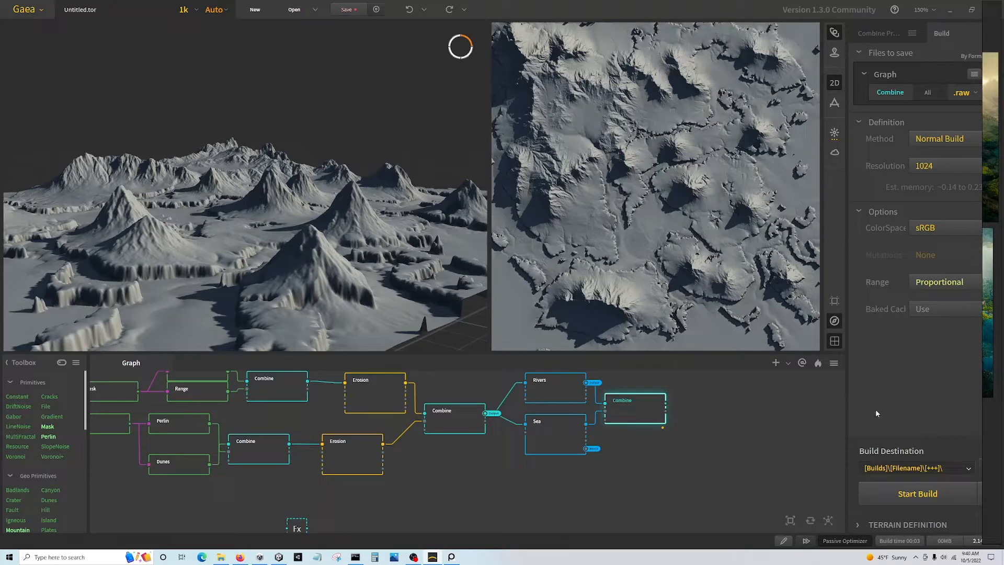
left_click(940, 284)
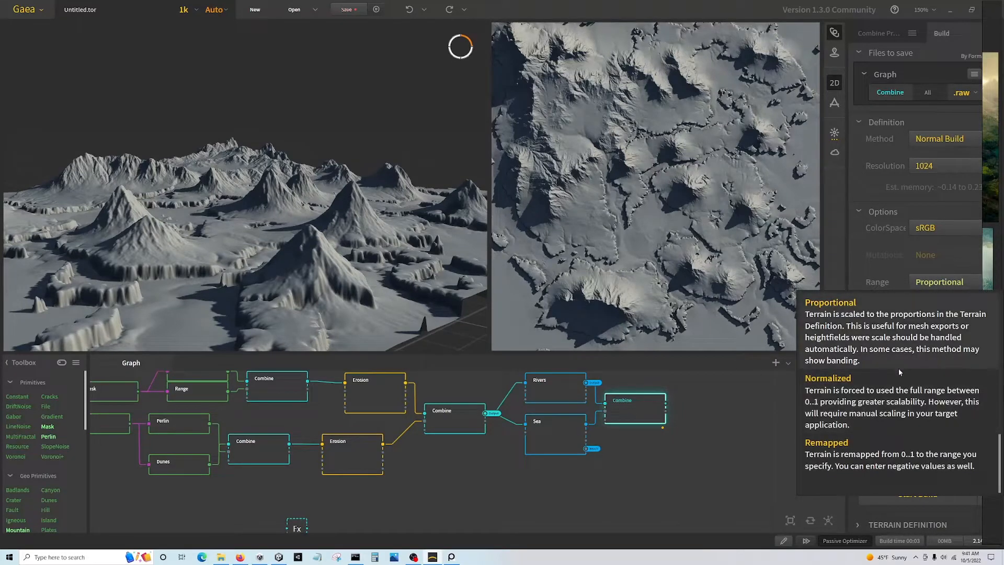
left_click(858, 243)
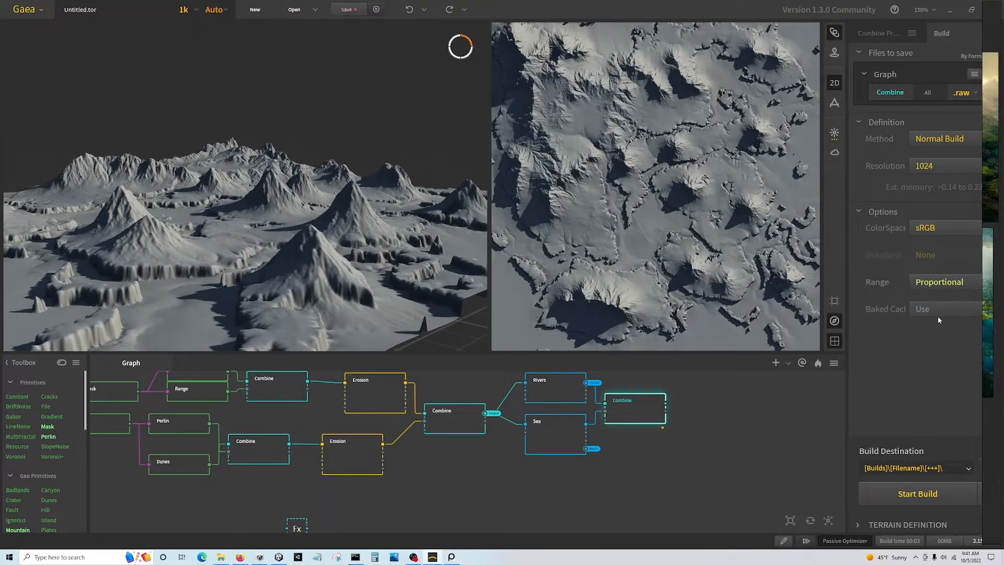
left_click(939, 282)
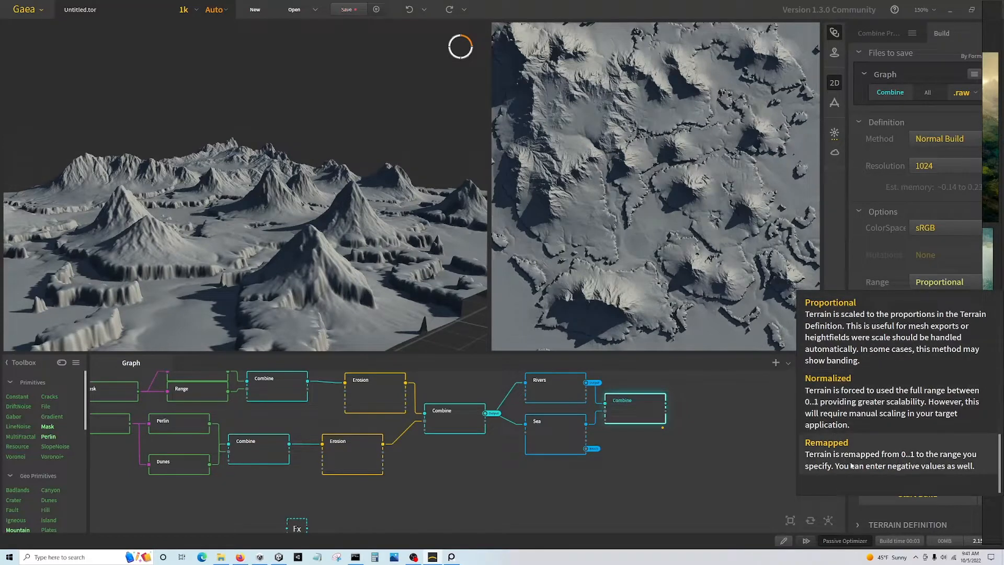
left_click(863, 262)
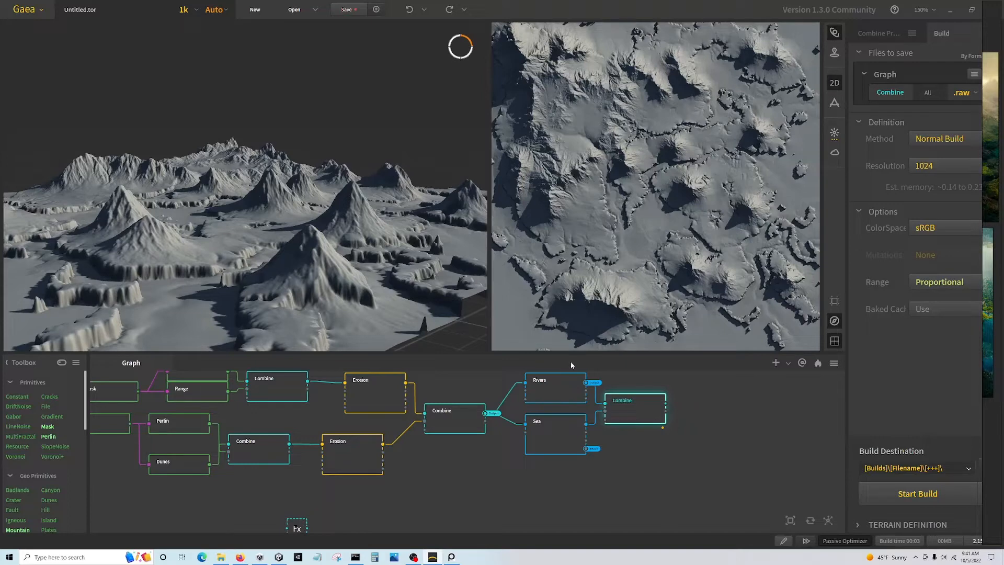
Save the terrain project as fantasy-islands in the forbidden-isle folder
left_click(365, 15)
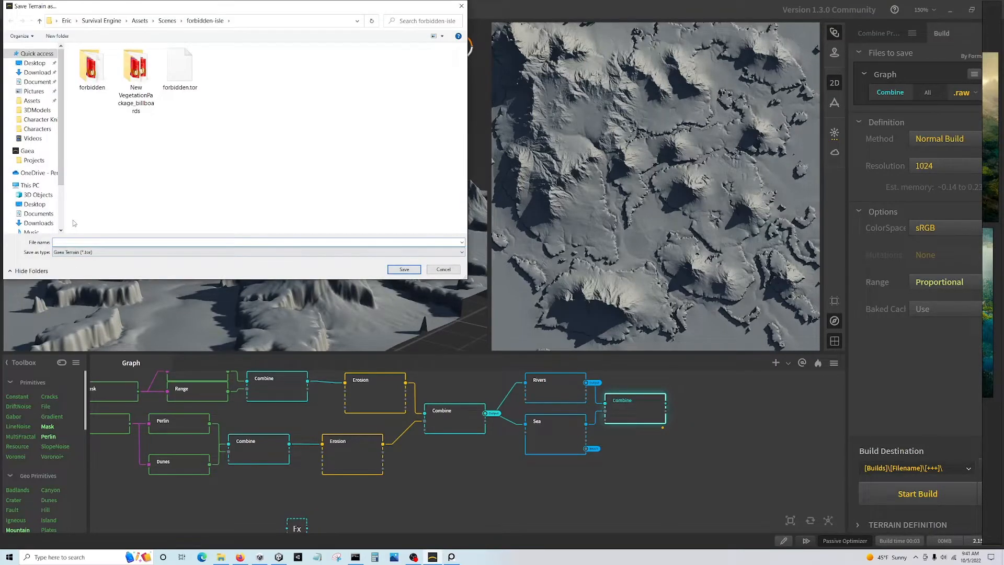
type("fantasy-islands")
key("Return")
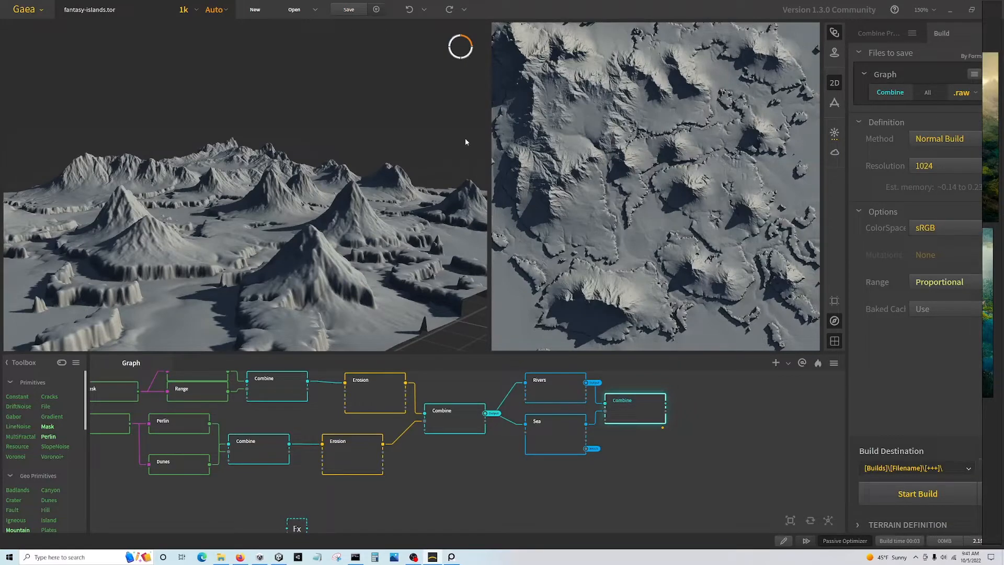
Start the build, saving the cached preview instead, and copy the exported Combine file
left_click(911, 485)
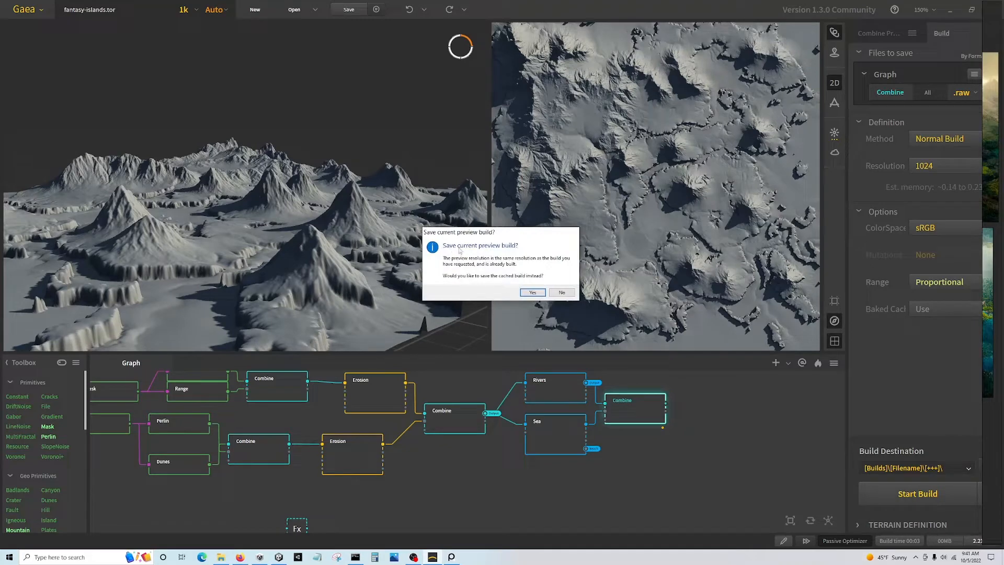
left_click(532, 292)
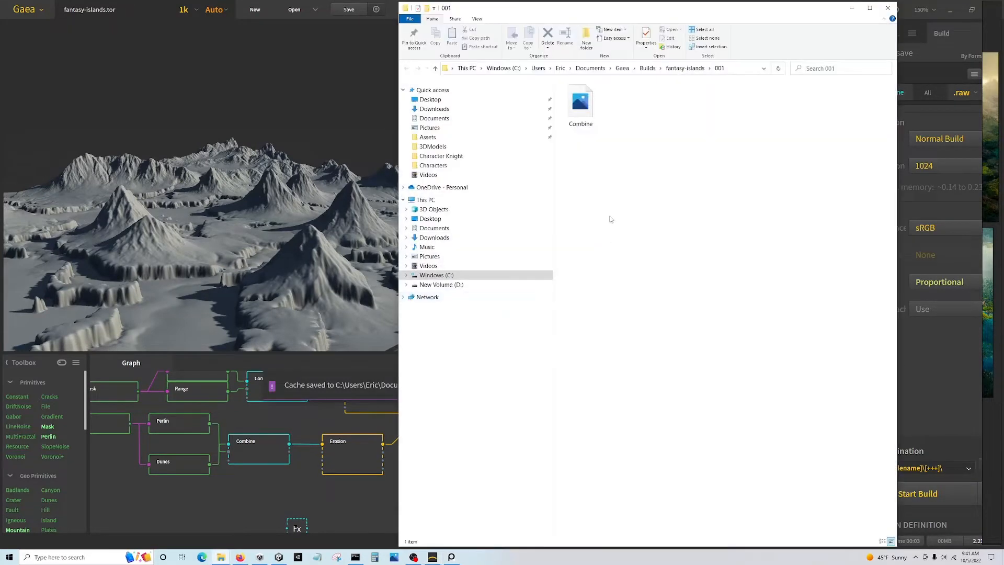
left_click(574, 113)
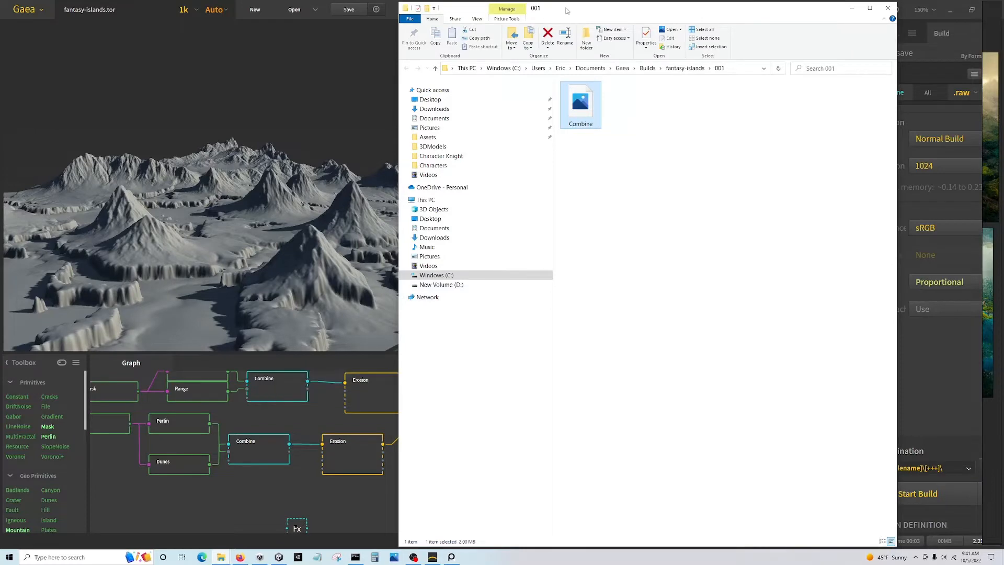
left_click_drag(566, 11, 833, 60)
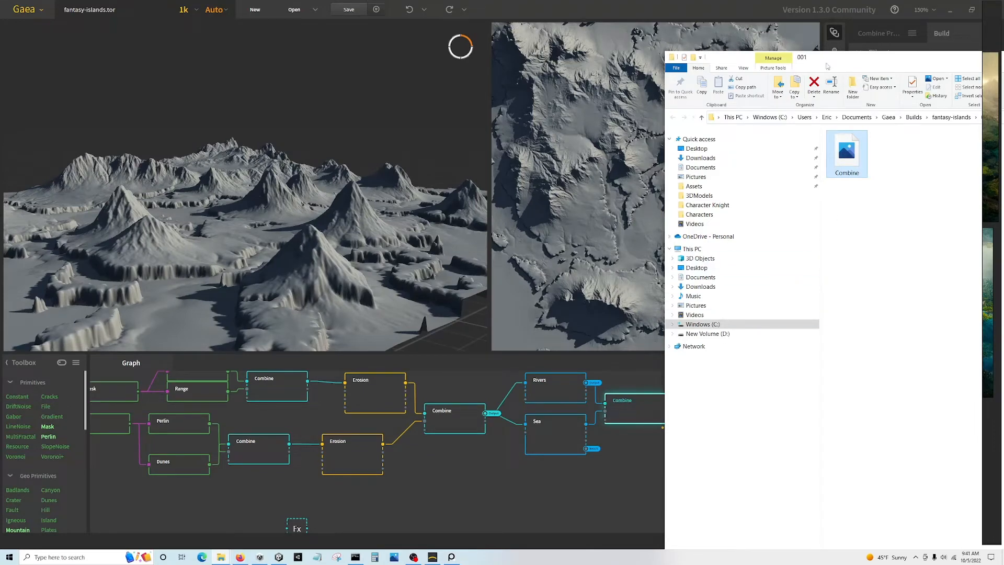
left_click_drag(831, 57, 513, 20)
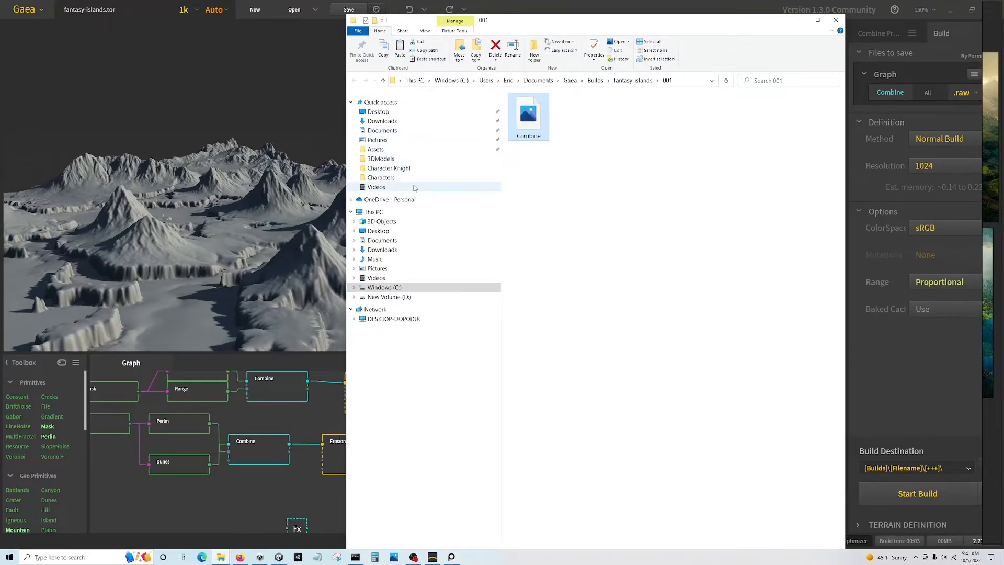
Paste the Combine raw file into the Survival Engine project's Assets/Scenes/fantasy-islands folder
left_click(388, 168)
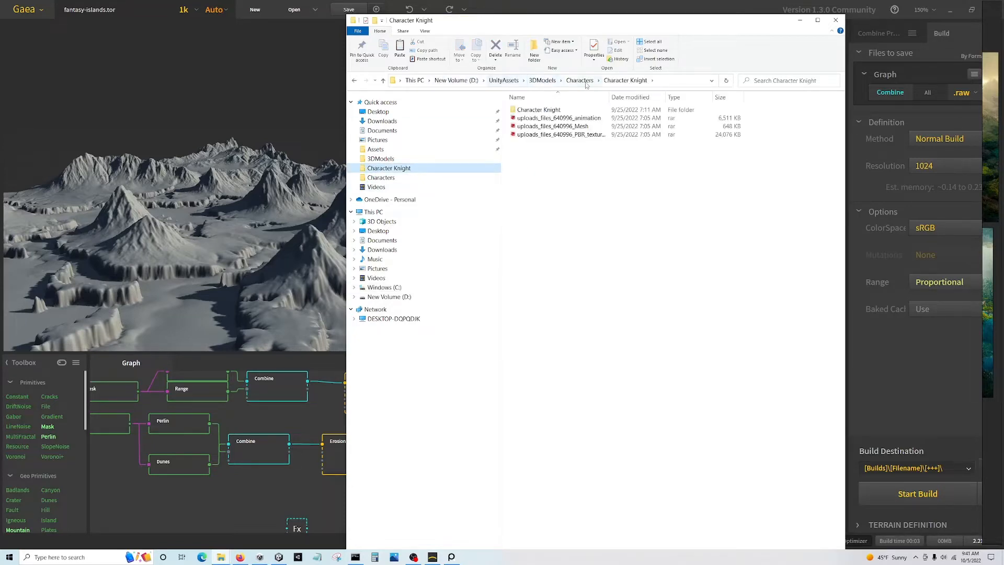
left_click(381, 158)
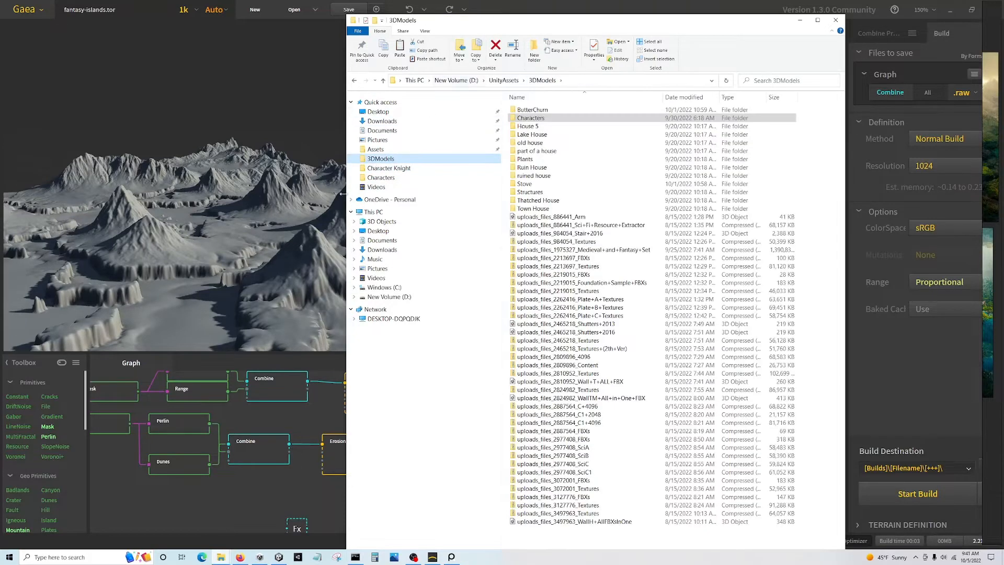
left_click(375, 149)
left_click(445, 80)
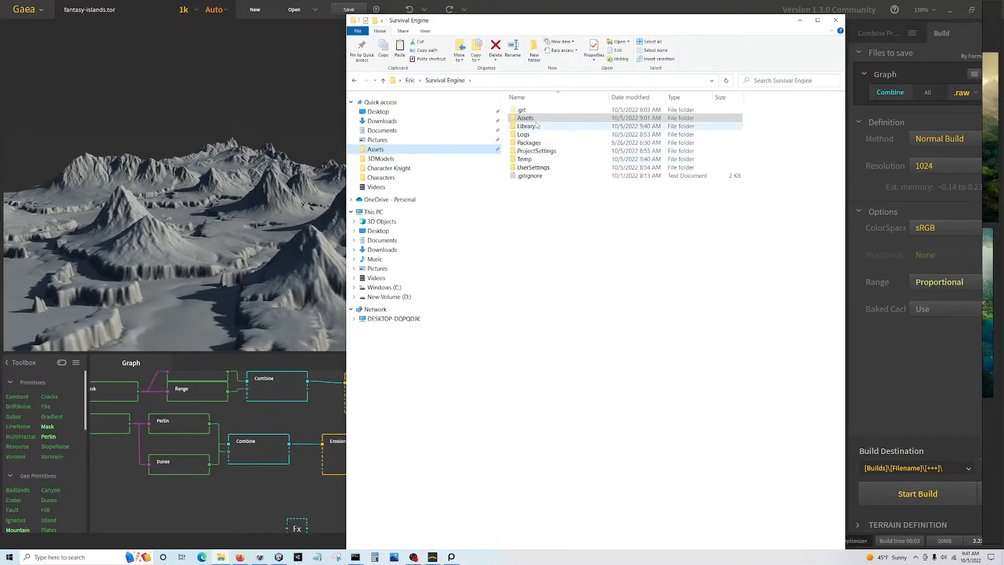
double_click(533, 118)
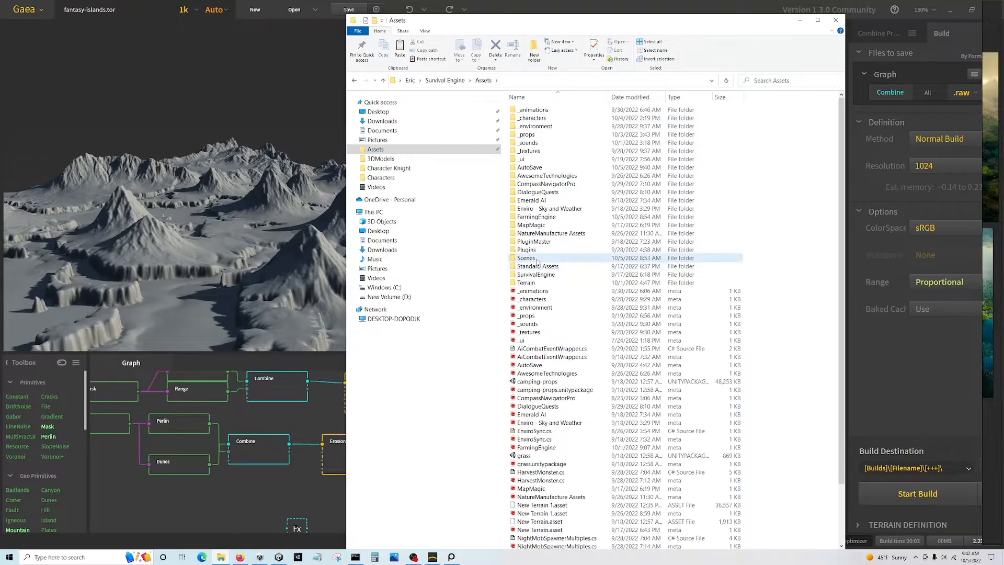
double_click(528, 259)
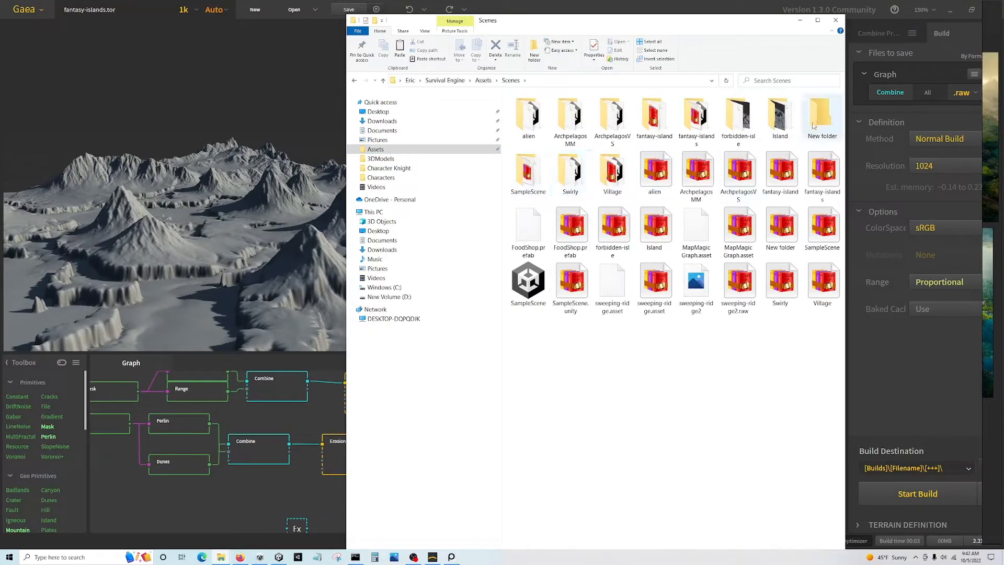
double_click(696, 119)
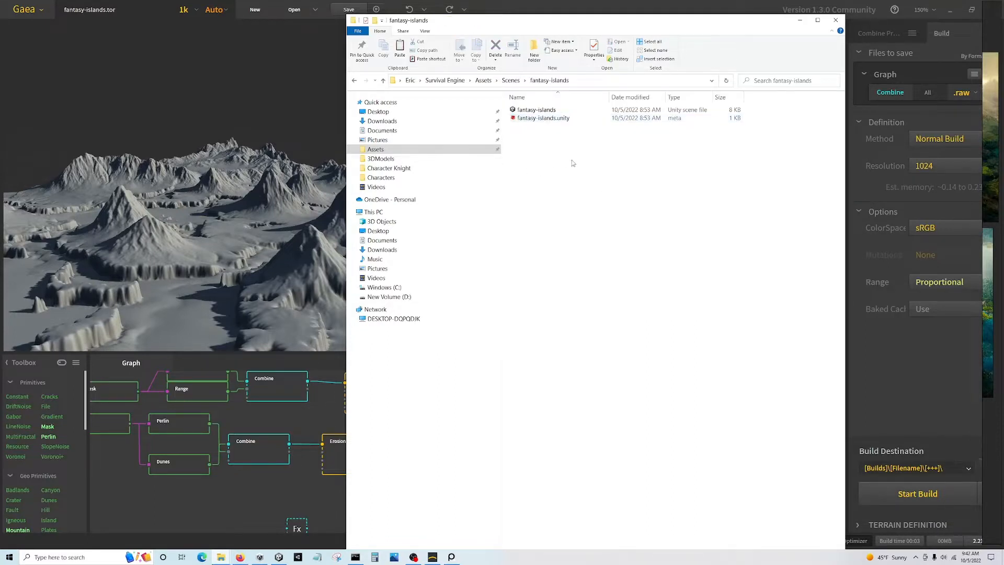
key("ctrl+v")
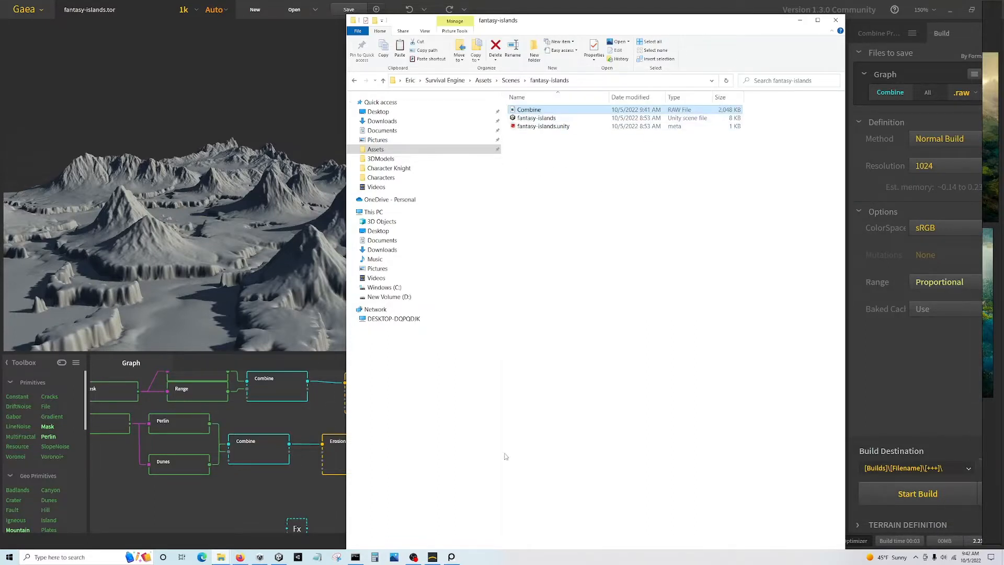
Switch to Unity and open the Terrain Toolbox for creating a new terrain
left_click(279, 557)
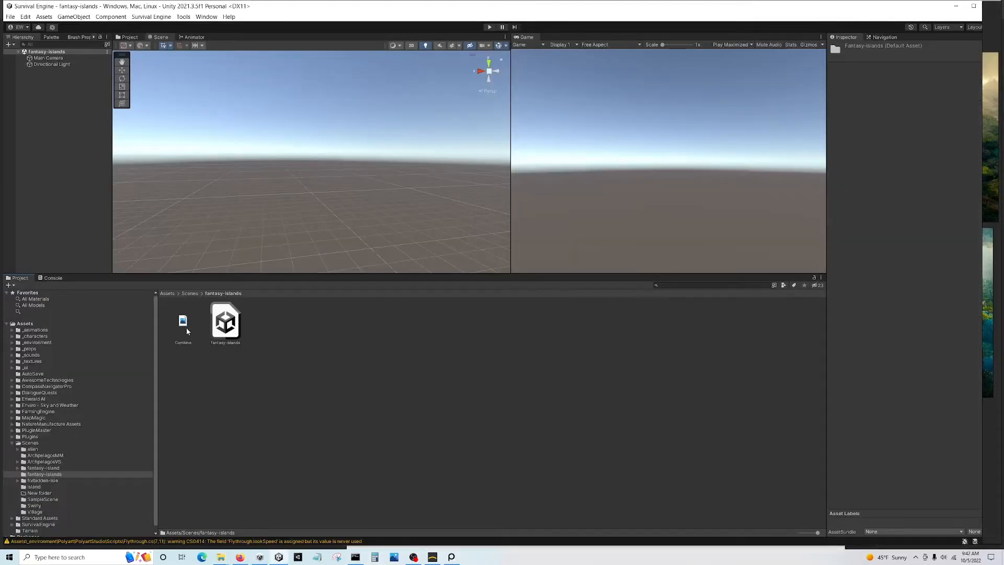
left_click(521, 390)
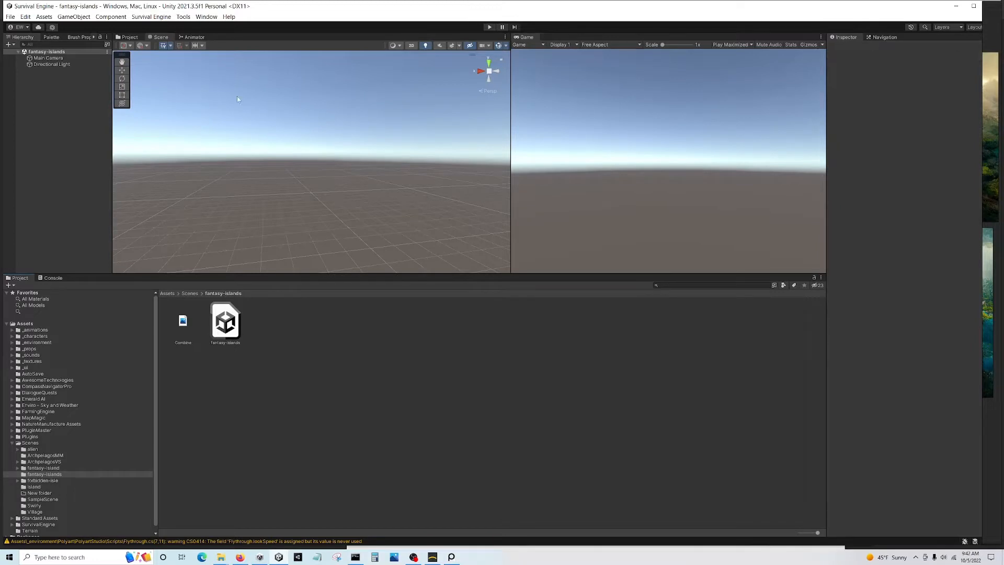
left_click(207, 17)
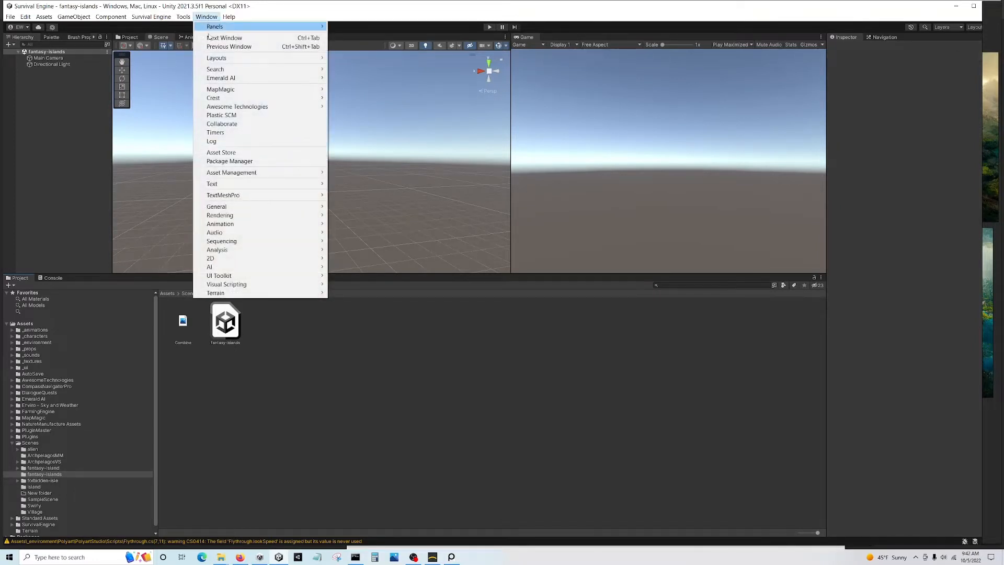
mouse_move(256, 261)
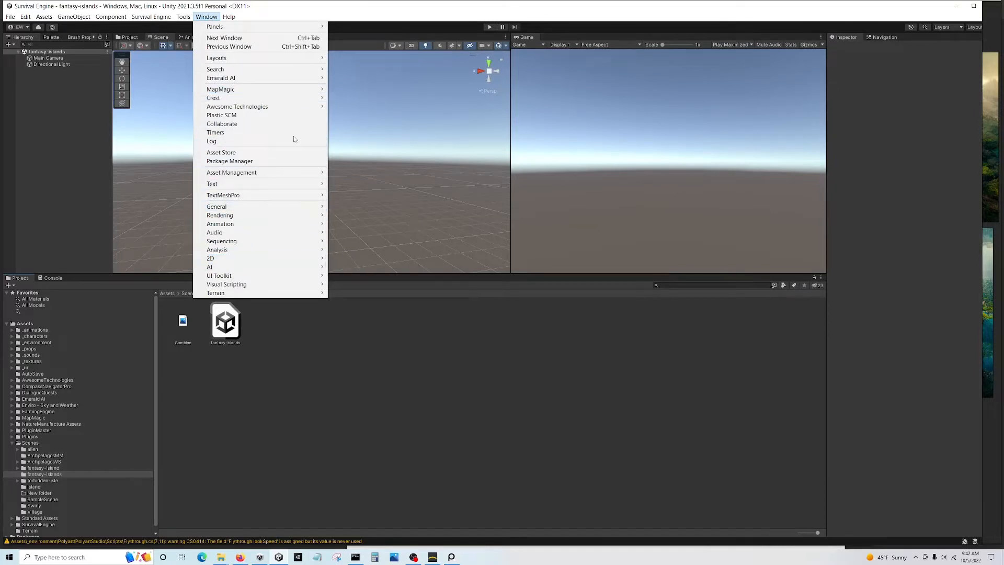
mouse_move(308, 296)
left_click(351, 294)
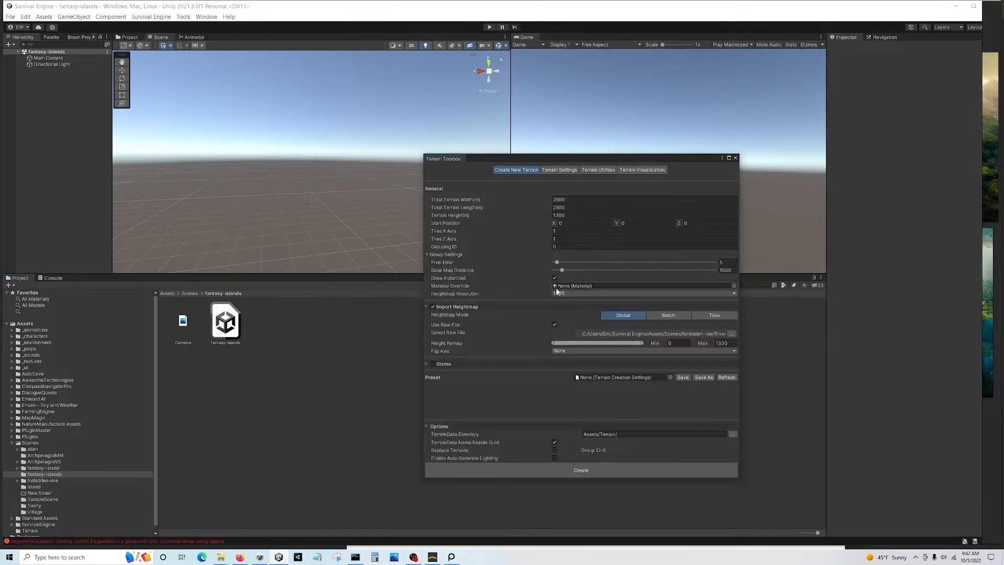
mouse_move(484, 155)
left_mouse_down()
mouse_move(458, 109)
mouse_move(479, 140)
left_mouse_up()
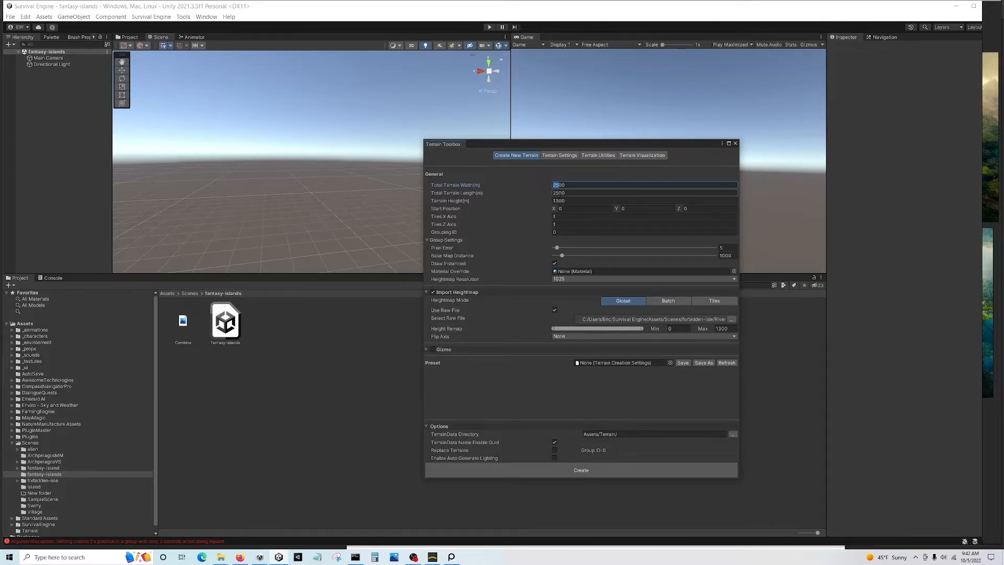
Set the new terrain's total width and length to 5000 m and its height to 2600 m
left_click(557, 192)
type("5000")
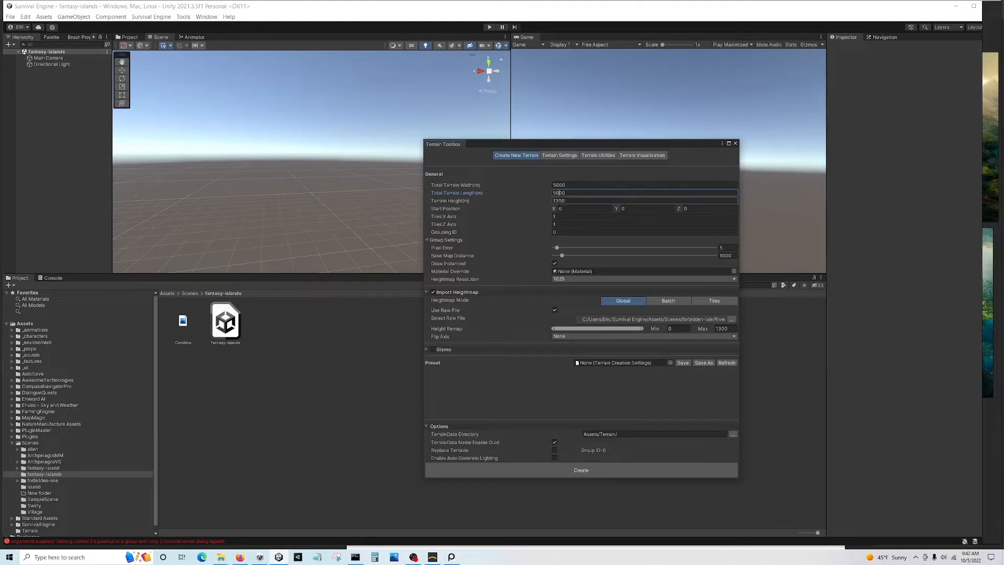
left_click(557, 200)
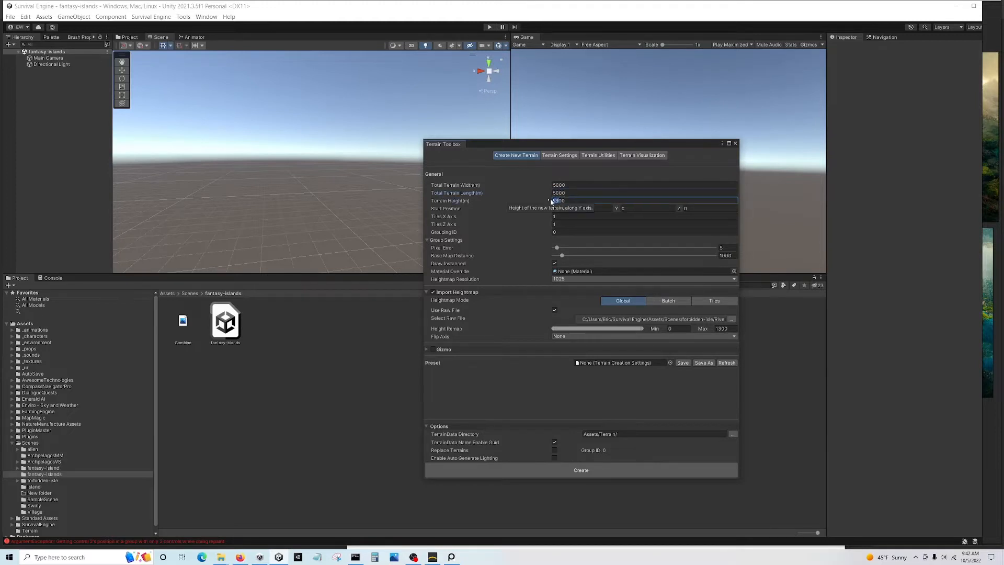
type("2600")
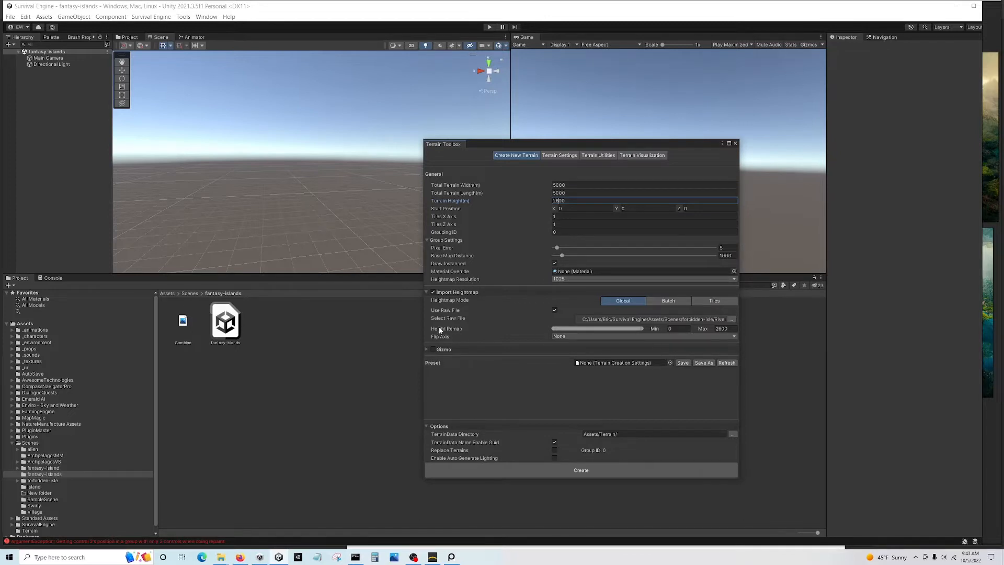
left_click(554, 311)
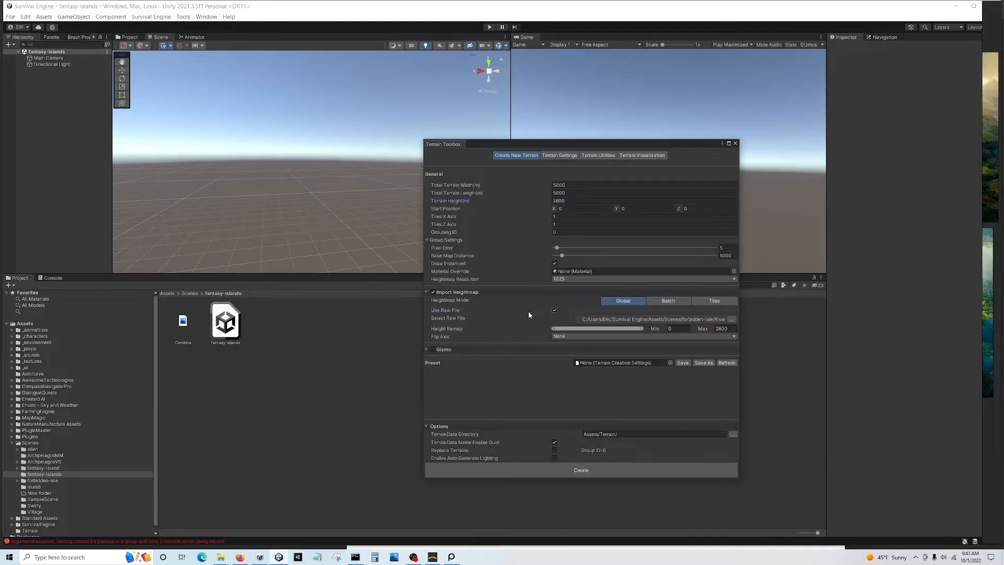
left_click(432, 291)
left_click(432, 292)
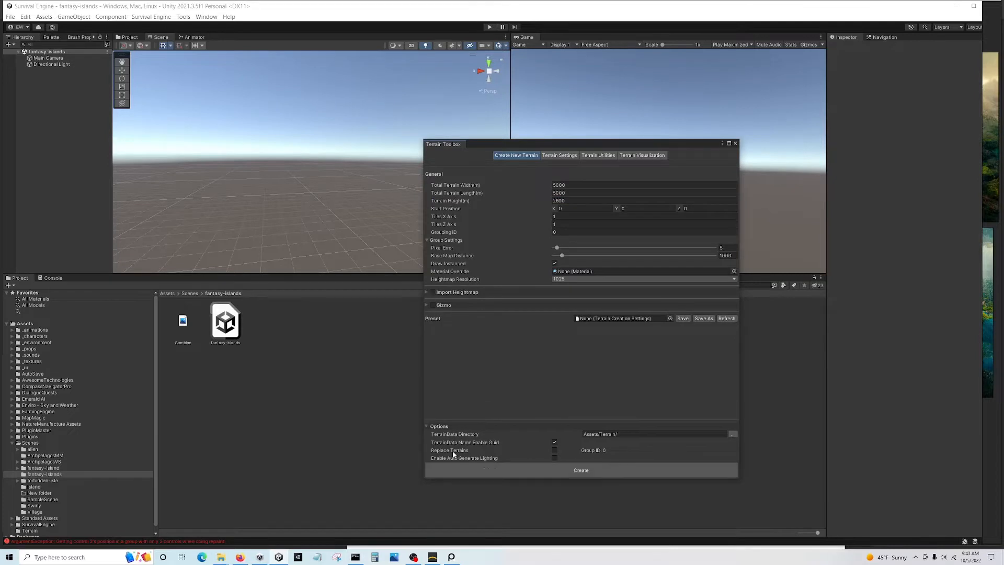
left_click(433, 292)
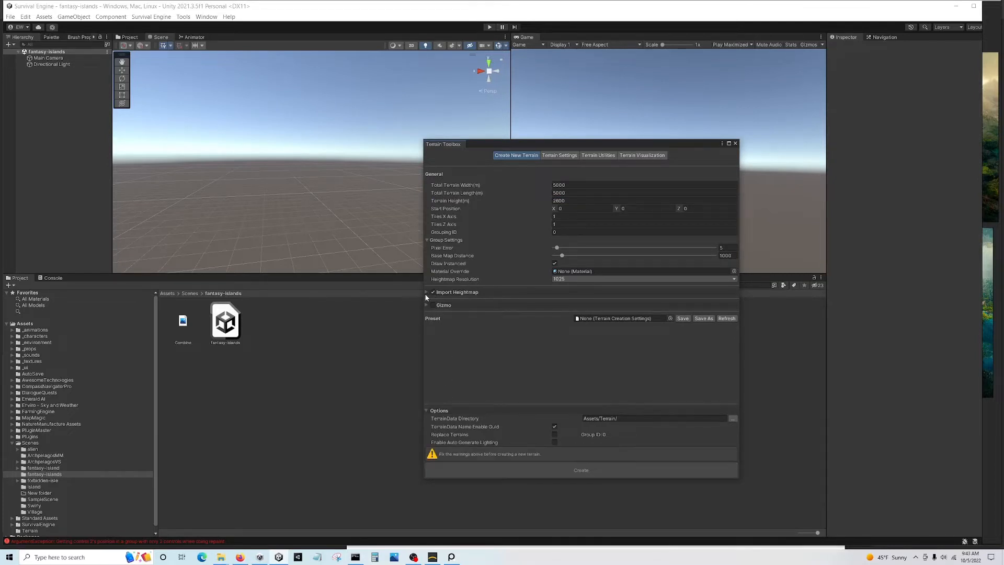
left_click(427, 293)
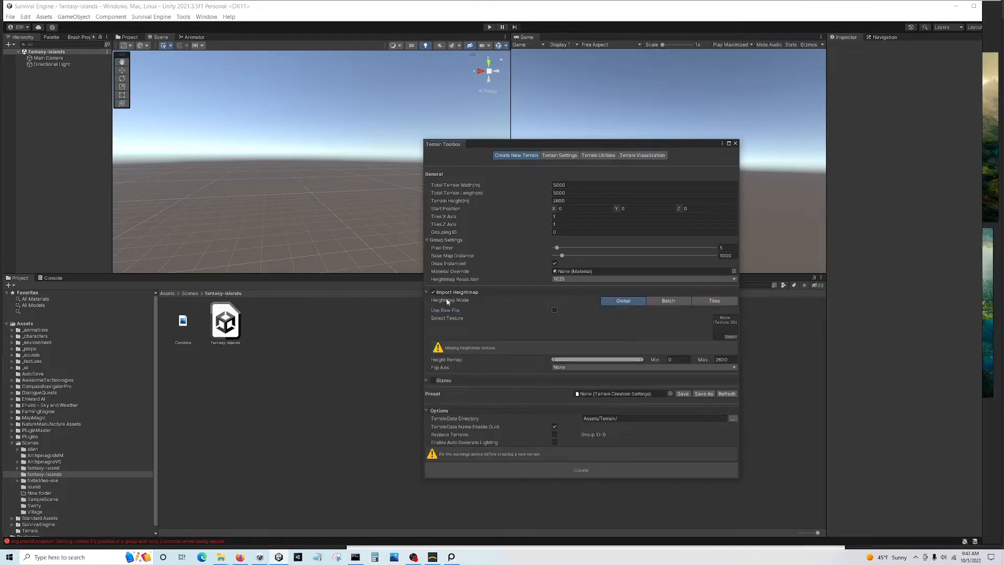
left_click(553, 310)
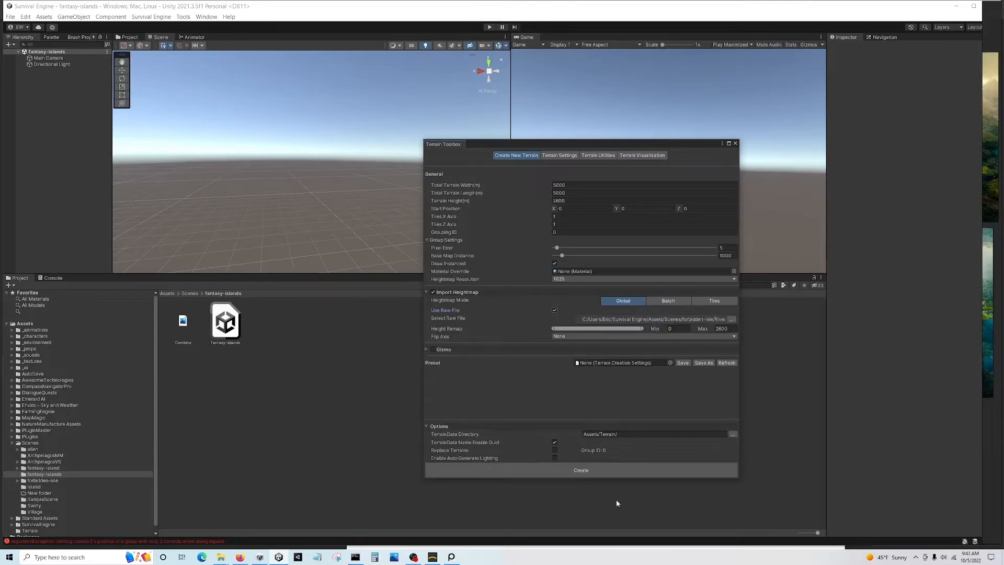
Load the Combine raw file from Assets/Scenes/fantasy-islands as the import heightmap and create the terrain
left_click(731, 319)
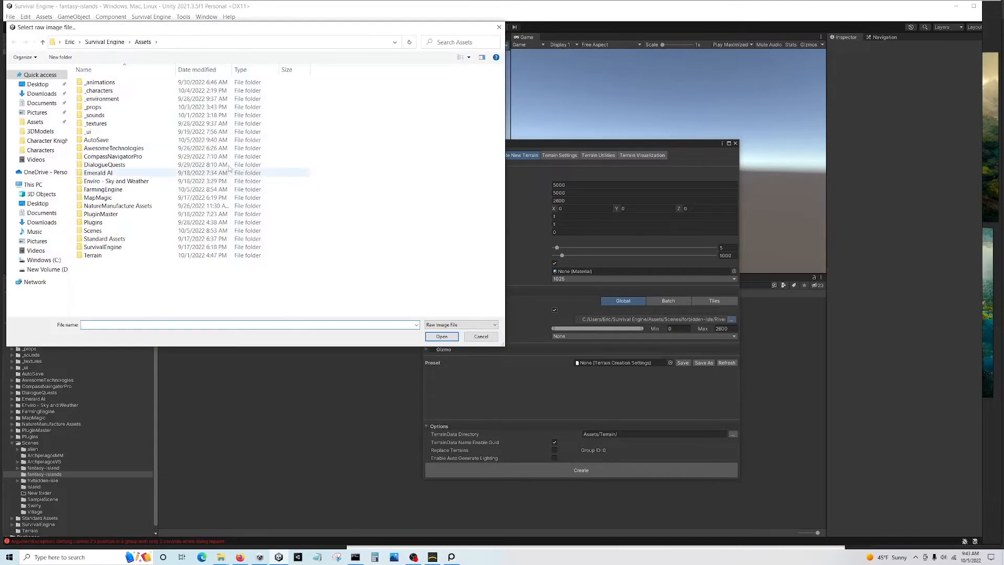
double_click(93, 231)
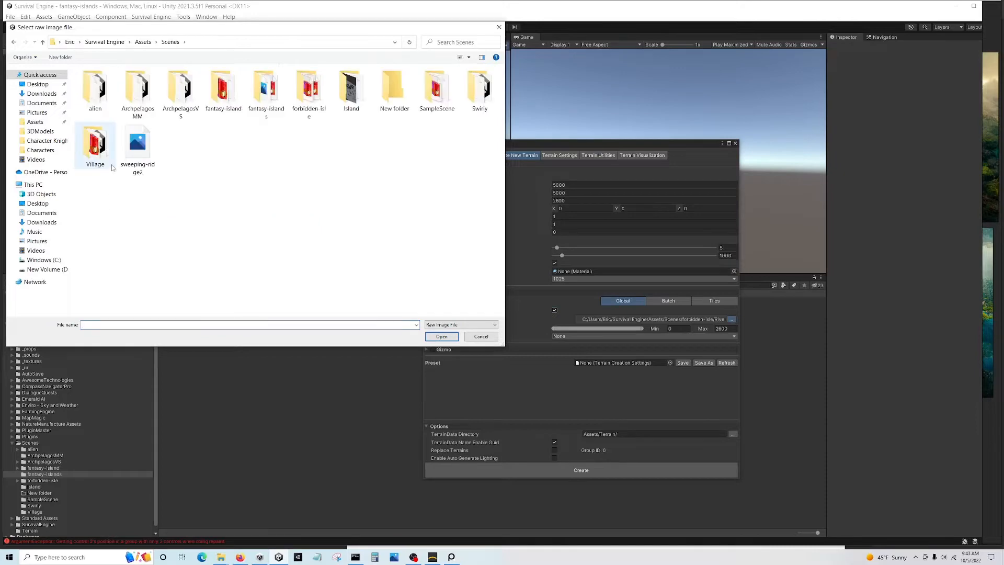
double_click(266, 90)
double_click(95, 99)
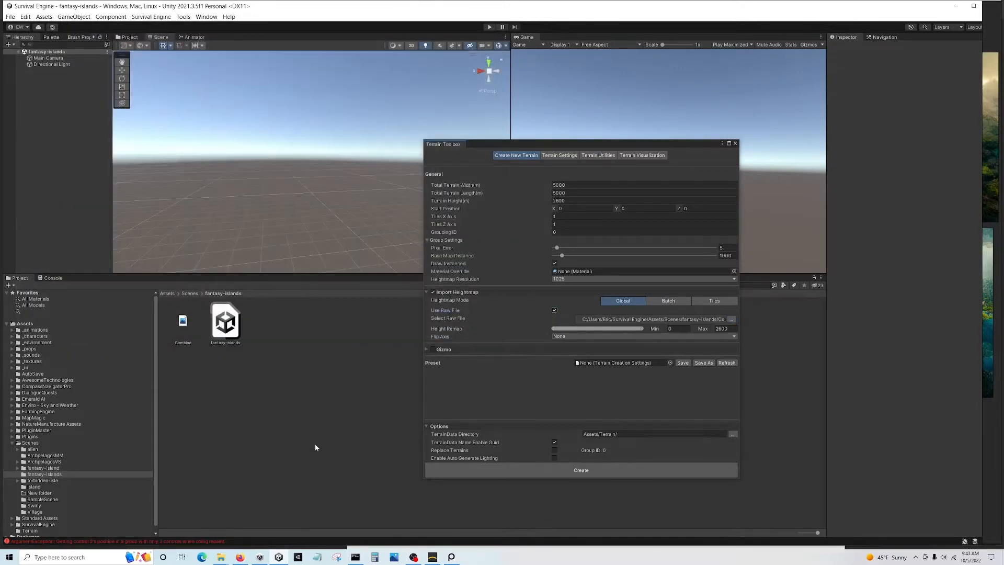
left_click(631, 473)
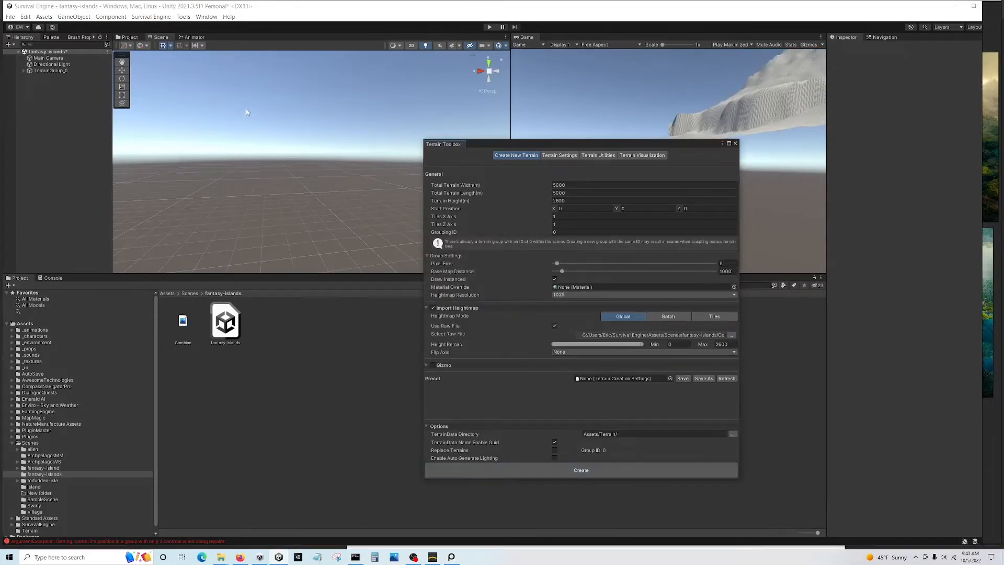
Frame the new terrain group in the Scene view and close the Terrain Toolbox
double_click(41, 71)
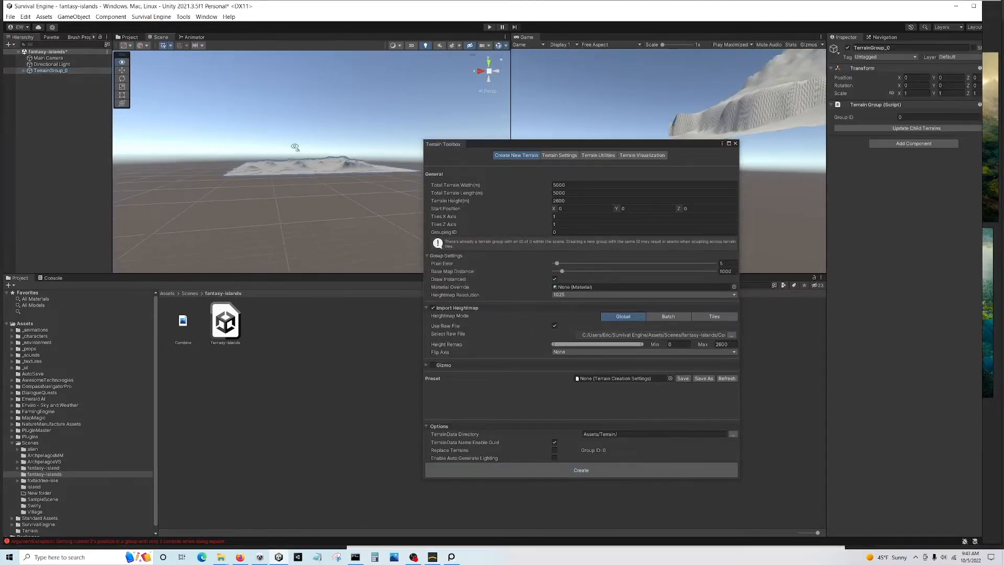
right_click_drag(293, 150, 352, 152)
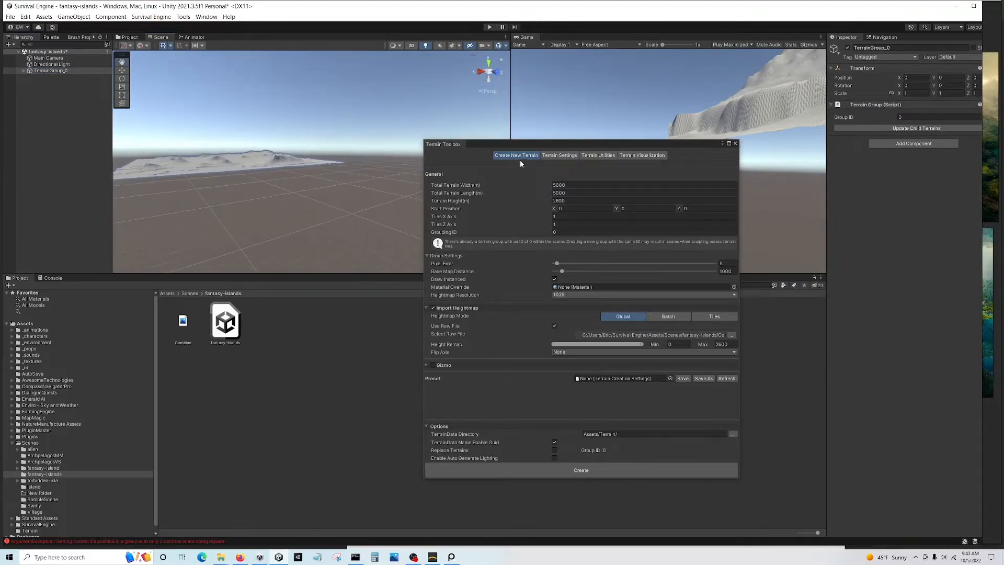
left_click(736, 144)
right_click_drag(164, 180, 109, 170)
key("w")
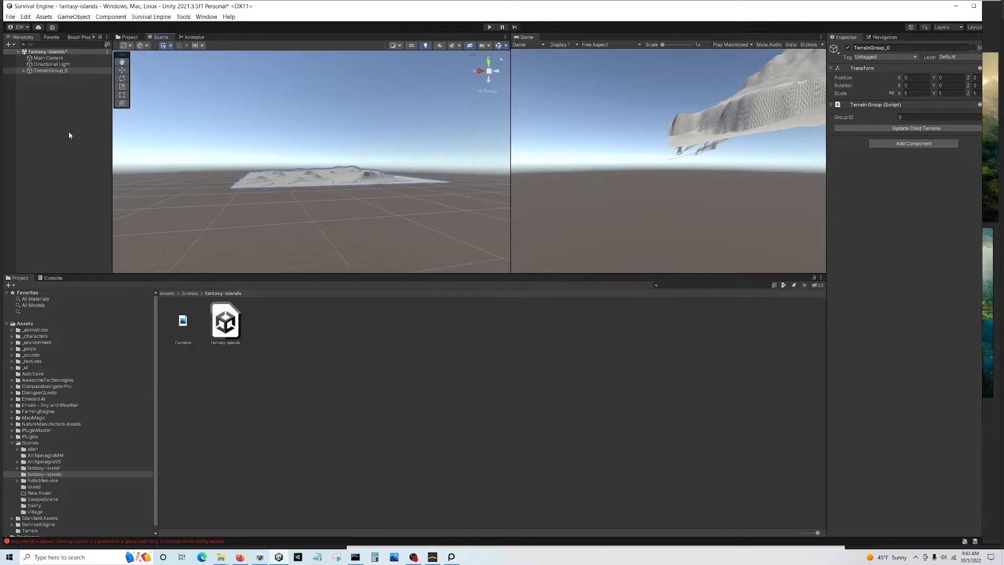
Set the terrain height of the group's child terrain to 3500 in its mesh resolution settings and inspect the taller mountains
left_click(23, 70)
left_click(56, 77)
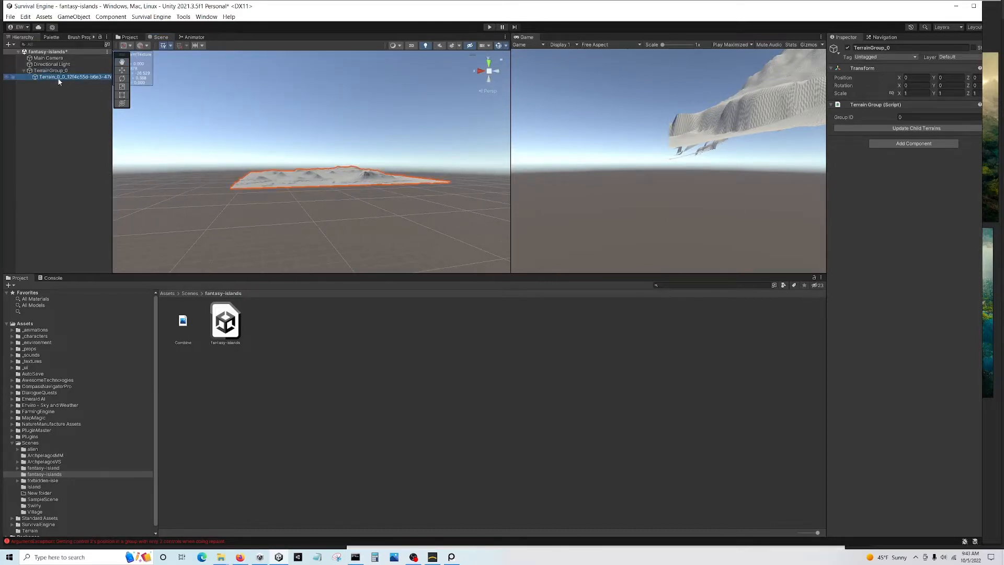
right_click_drag(285, 125, 388, 147)
scroll(264, 92, "up", 2)
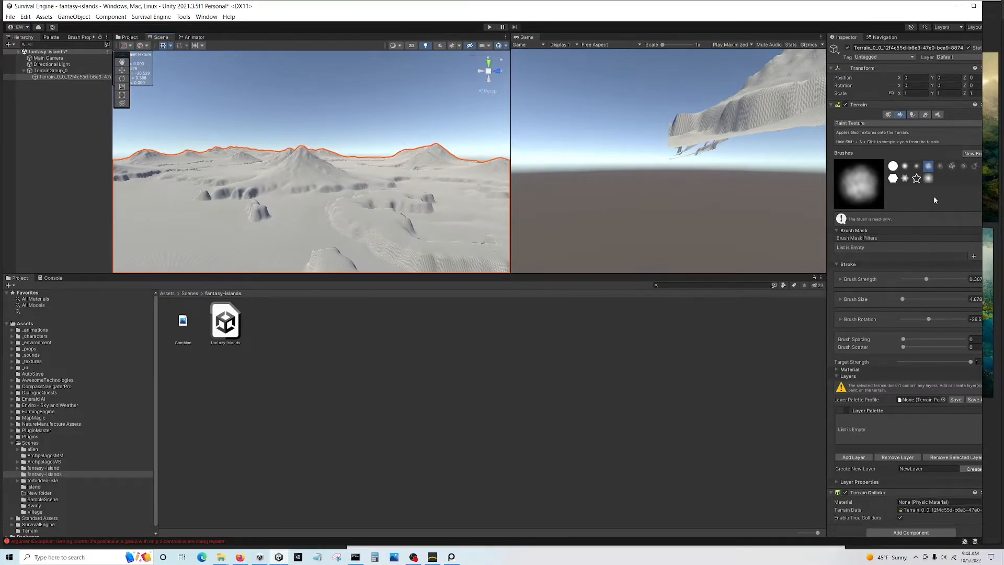
left_click(938, 115)
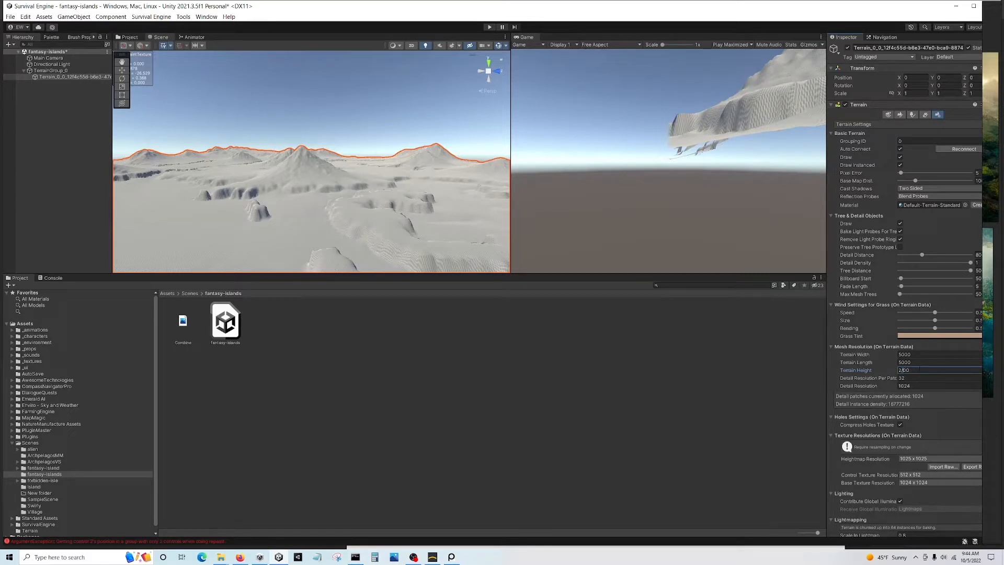
left_click(924, 362)
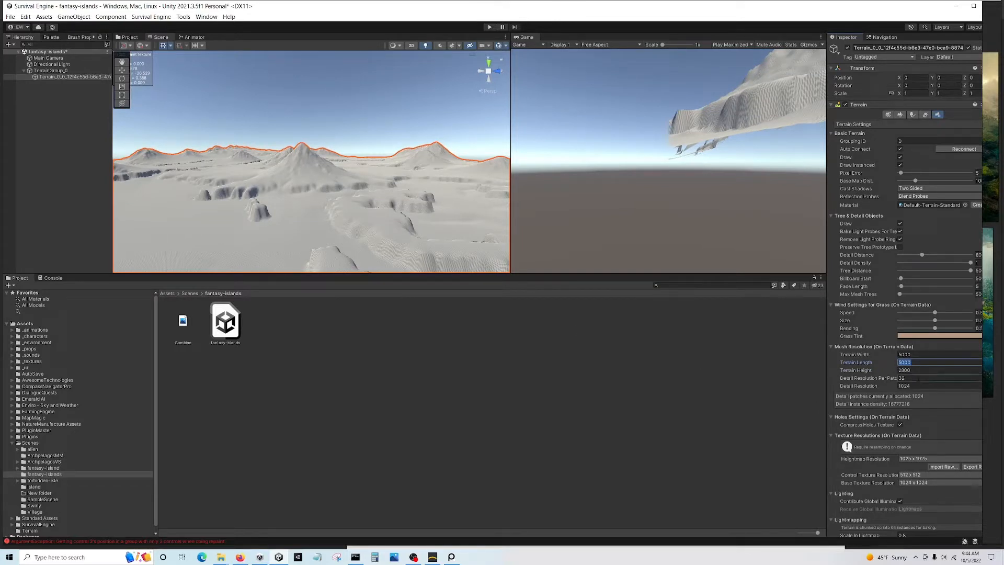
left_click(921, 362)
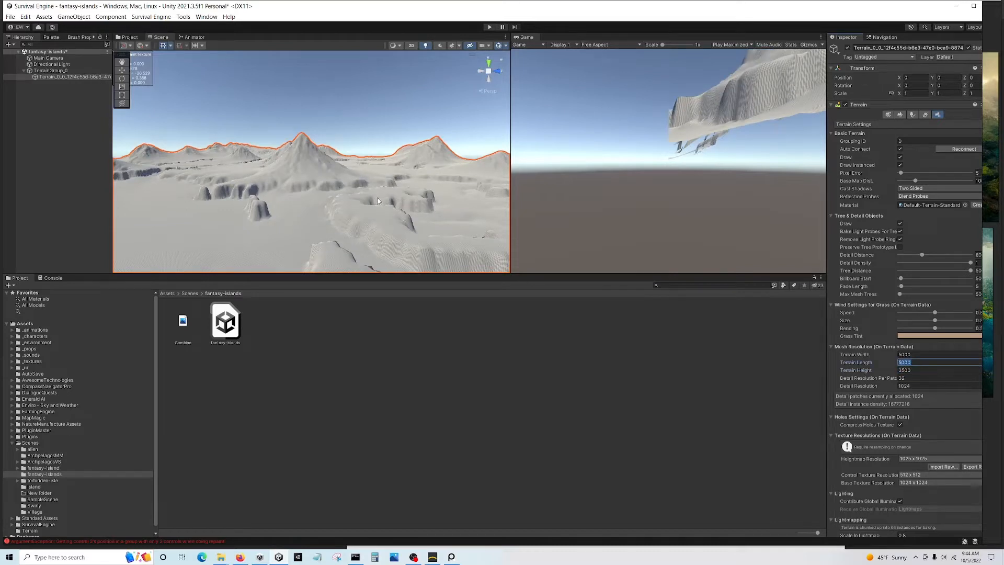
mouse_move(379, 201)
right_mouse_down()
mouse_move(405, 217)
mouse_move(368, 206)
right_mouse_up()
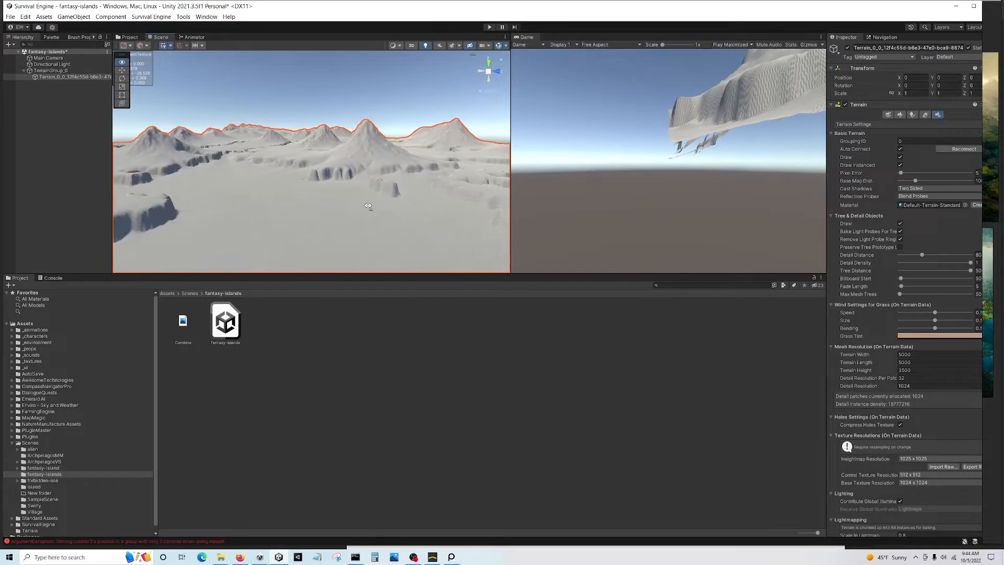
key("a")
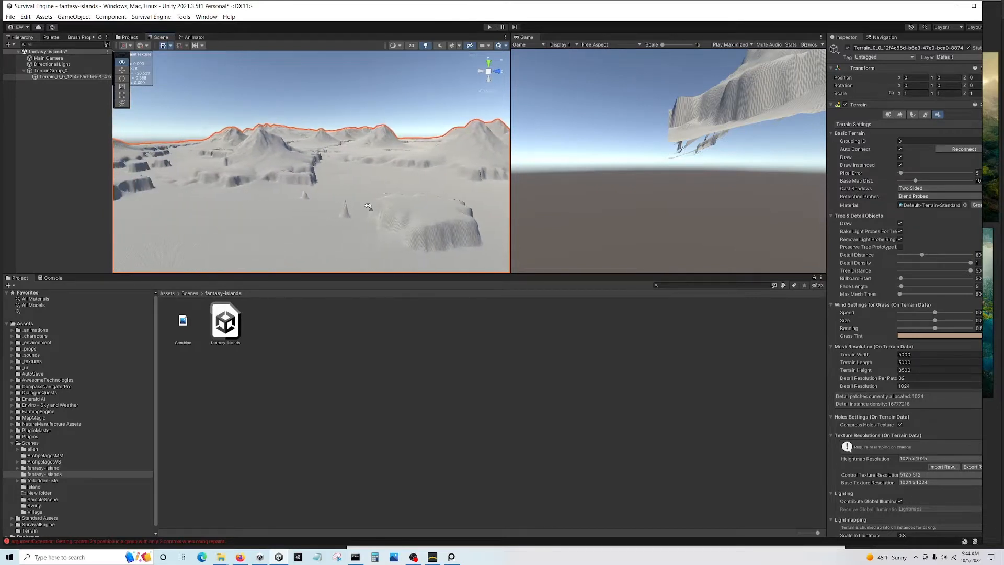
right_click_drag(368, 206, 301, 203)
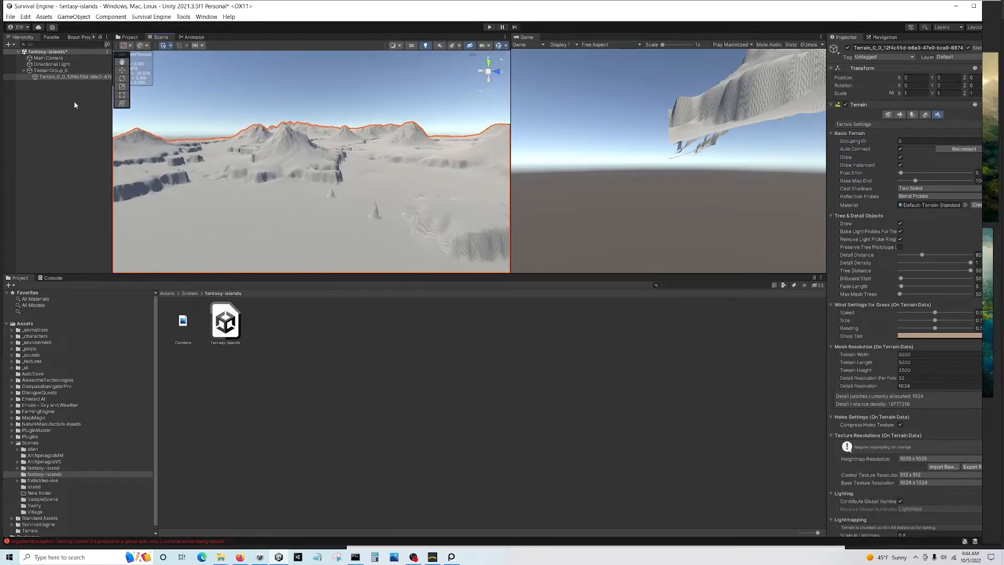
Deselect the terrain and create an empty scene object named Ocean
right_click(56, 102)
left_click(23, 107)
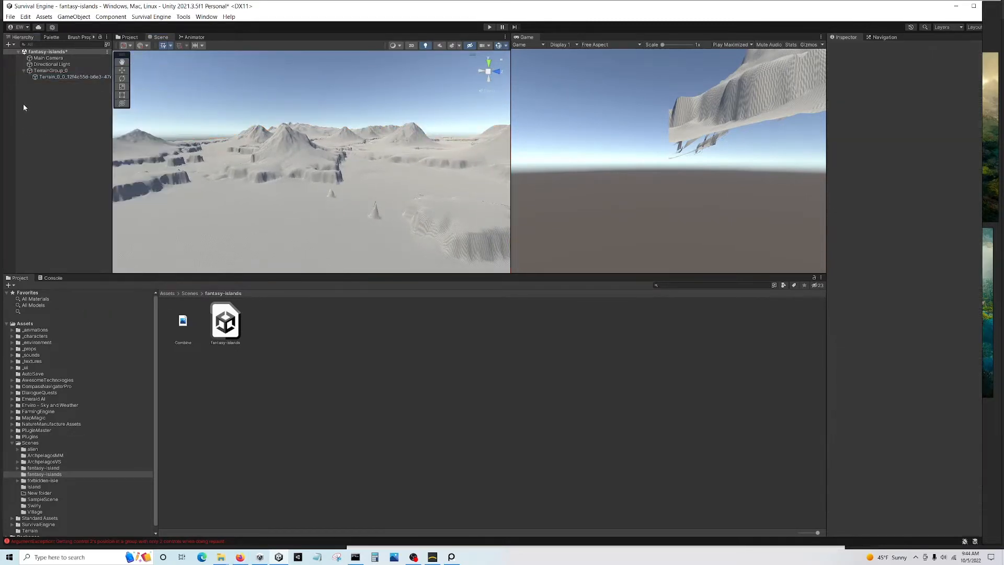
left_click(12, 343)
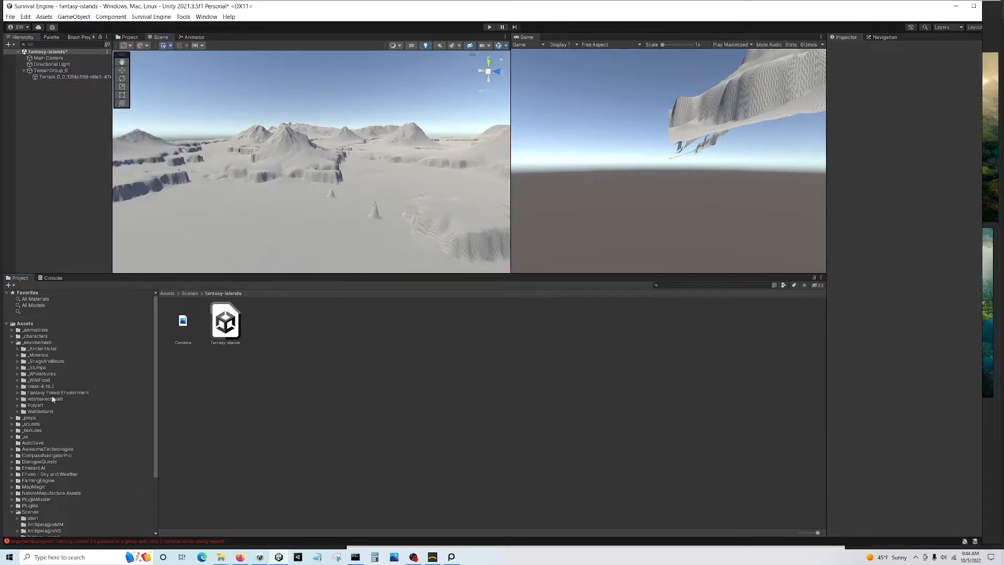
left_click(12, 342)
right_click(62, 97)
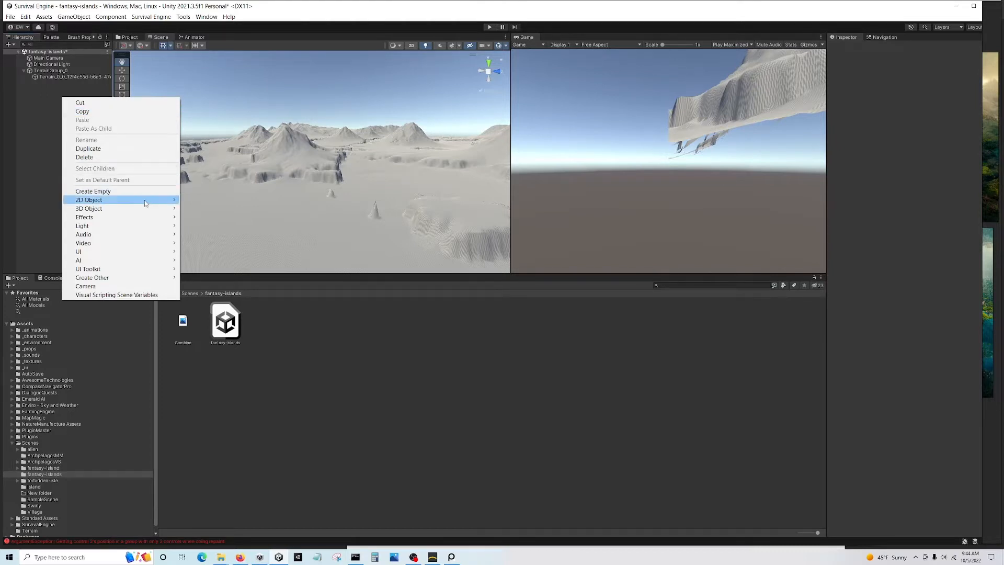
mouse_move(146, 203)
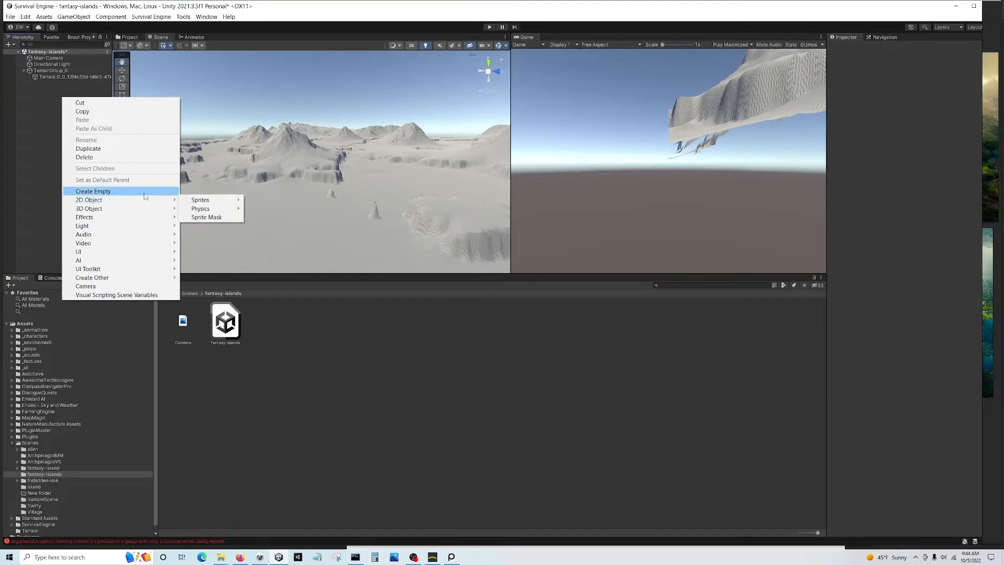
left_click(146, 193)
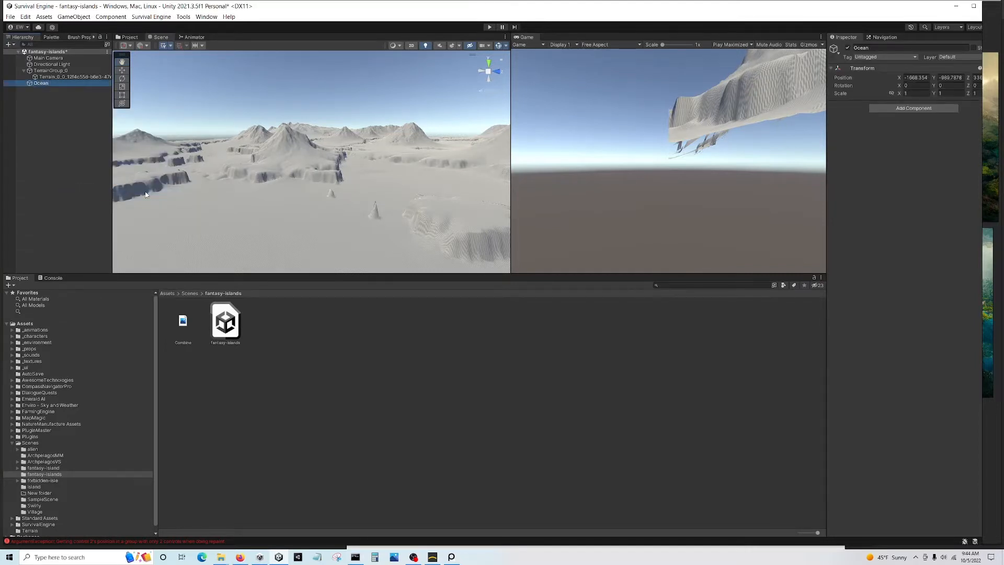
Add a Crest Ocean Renderer component to the Ocean object and reset its position to 0, 0, 0
left_click(946, 108)
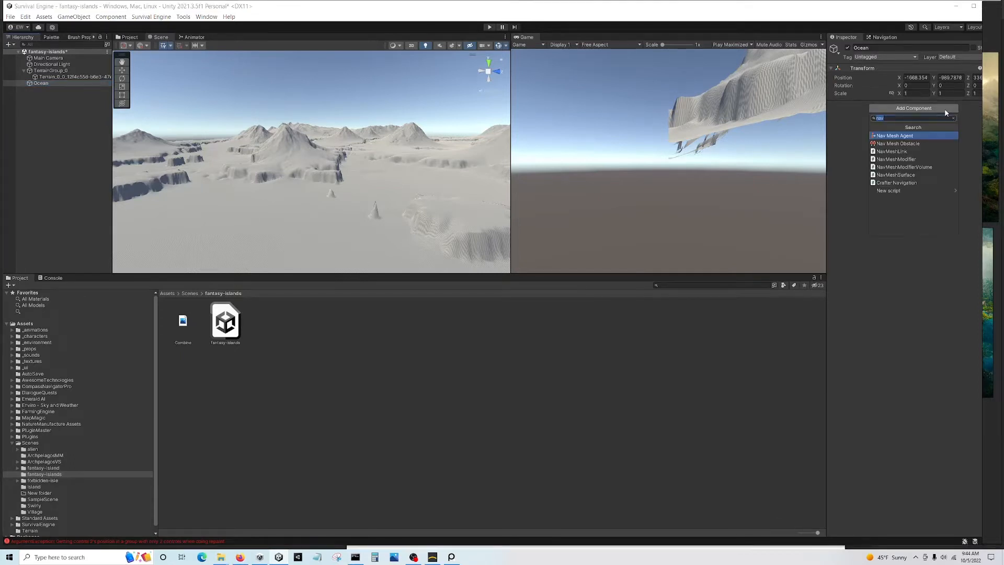
type("ocea")
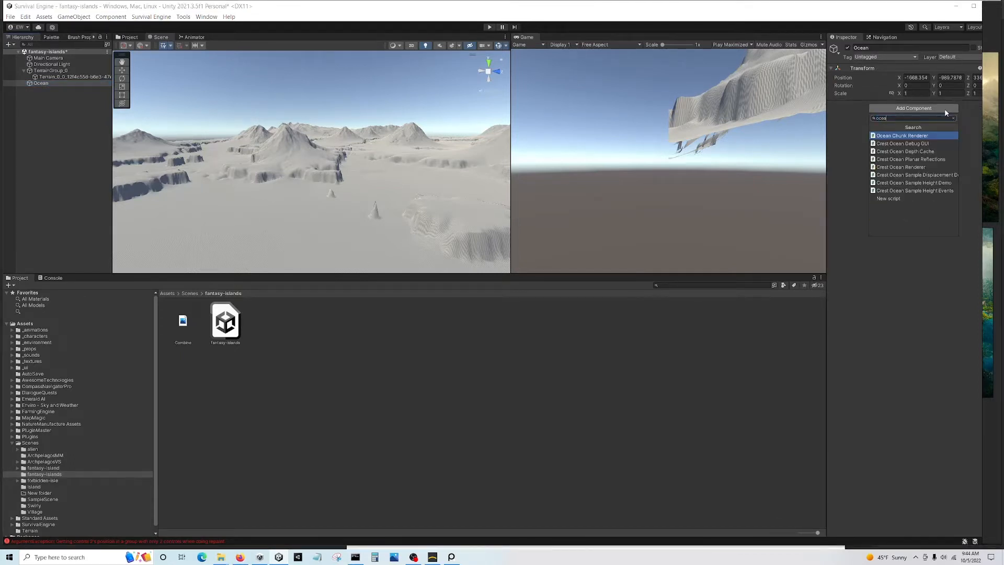
left_click(927, 167)
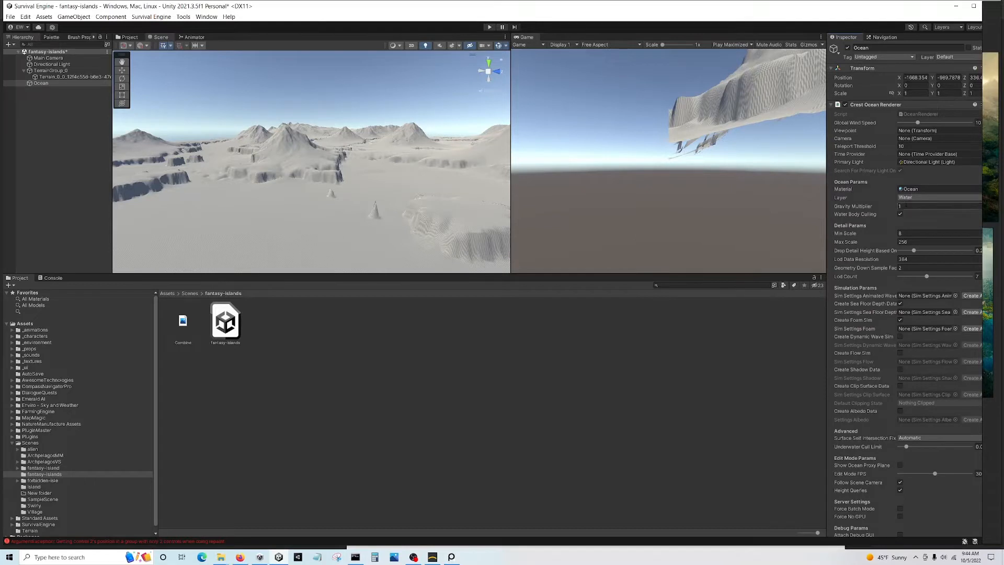
right_click(919, 73)
left_click(922, 75)
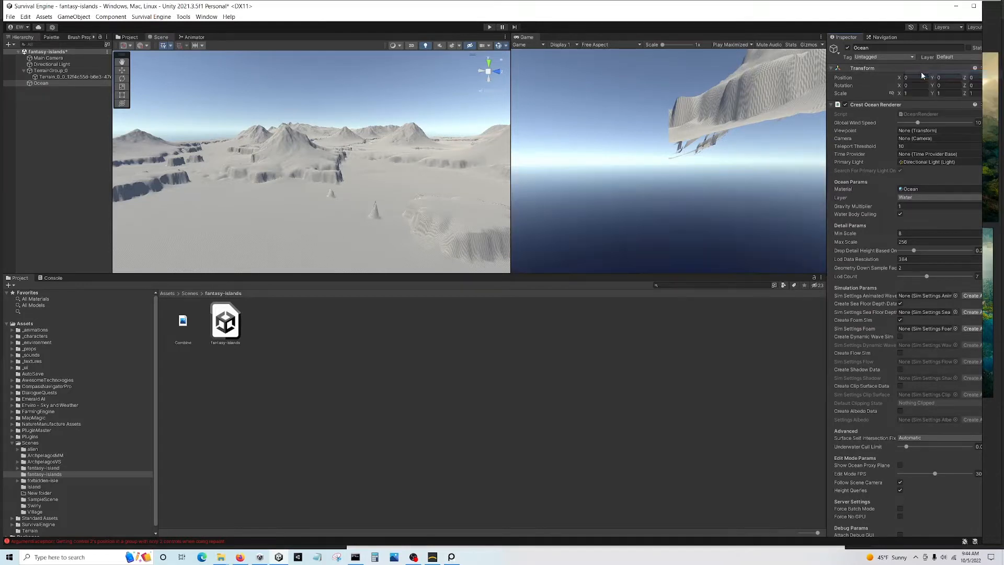
Enlarge the Scene view and raise the Ocean's Y position to about 31.85 so water surrounds the islands
left_click_drag(934, 78, 2, 181)
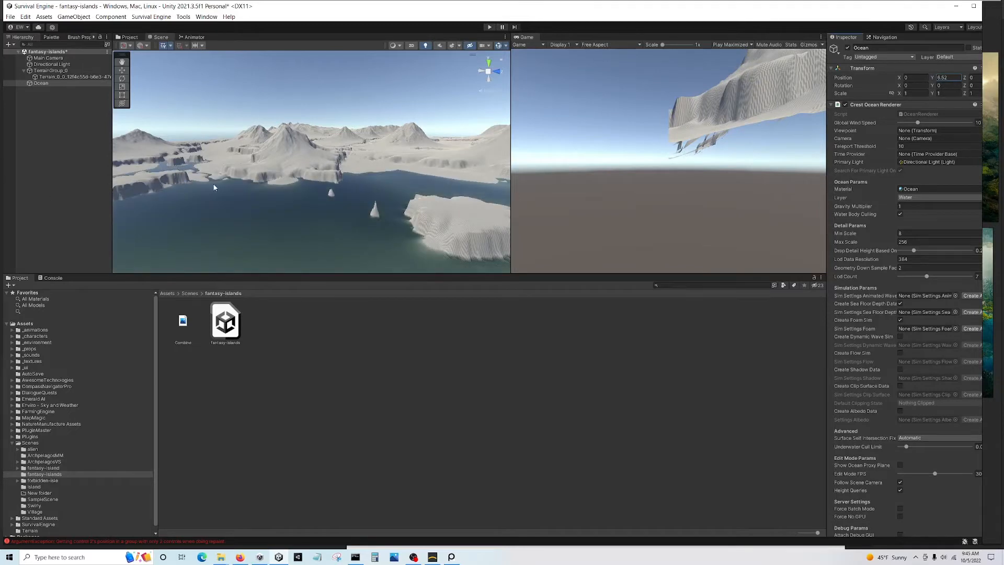
left_click_drag(264, 274, 264, 448)
right_click_drag(255, 356, 403, 410)
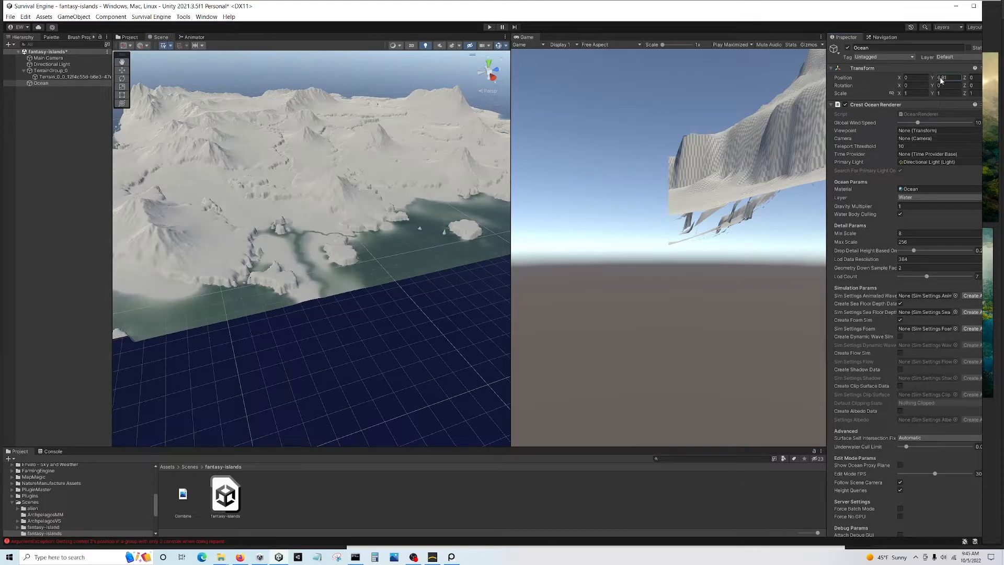
left_click_drag(941, 79, 192, 126)
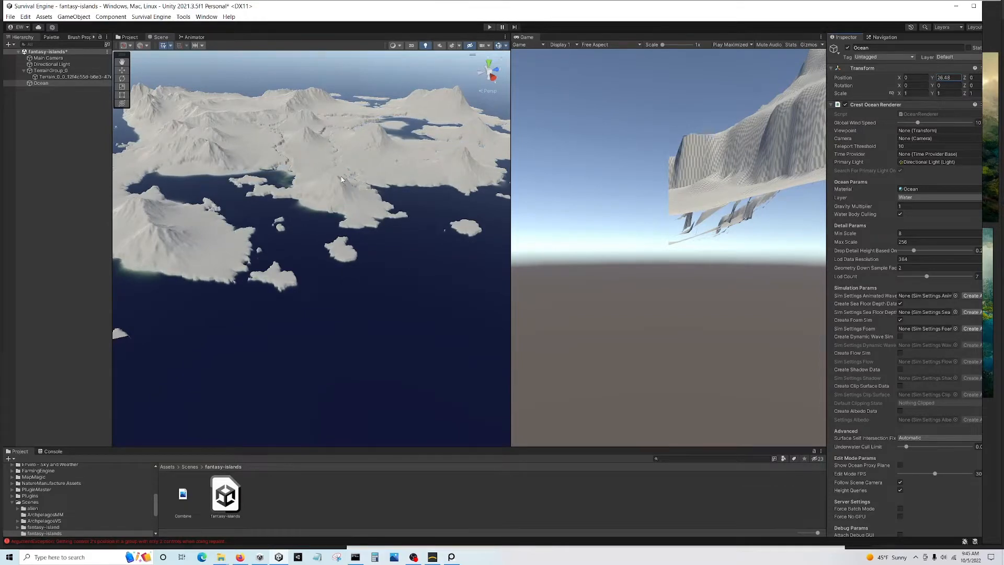
right_click_drag(342, 180, 173, 178)
key("d")
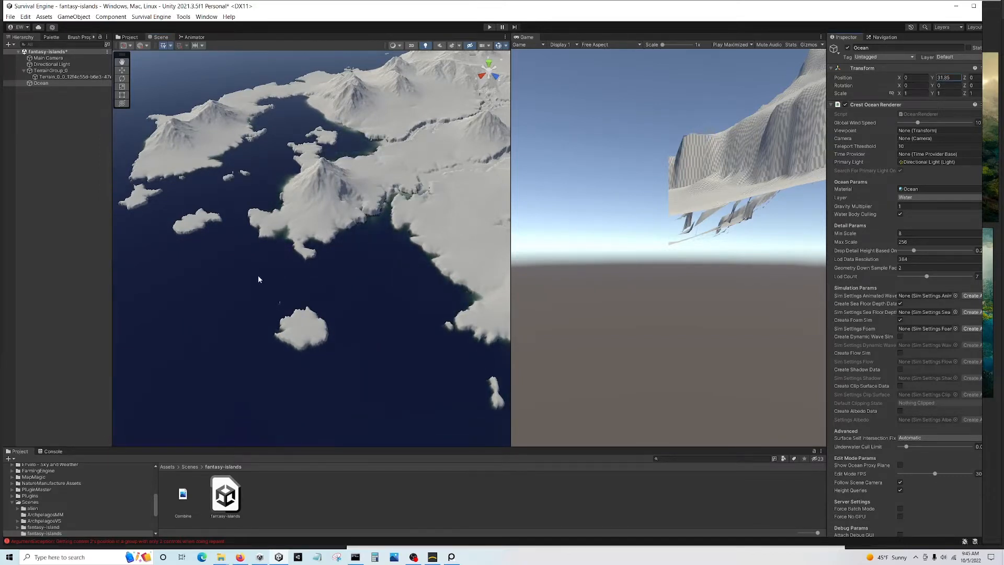
Set up the Raise or Lower Terrain brush on the child terrain with a size of about 277 and a lower strength
right_click_drag(258, 279, 349, 282)
left_click(49, 77)
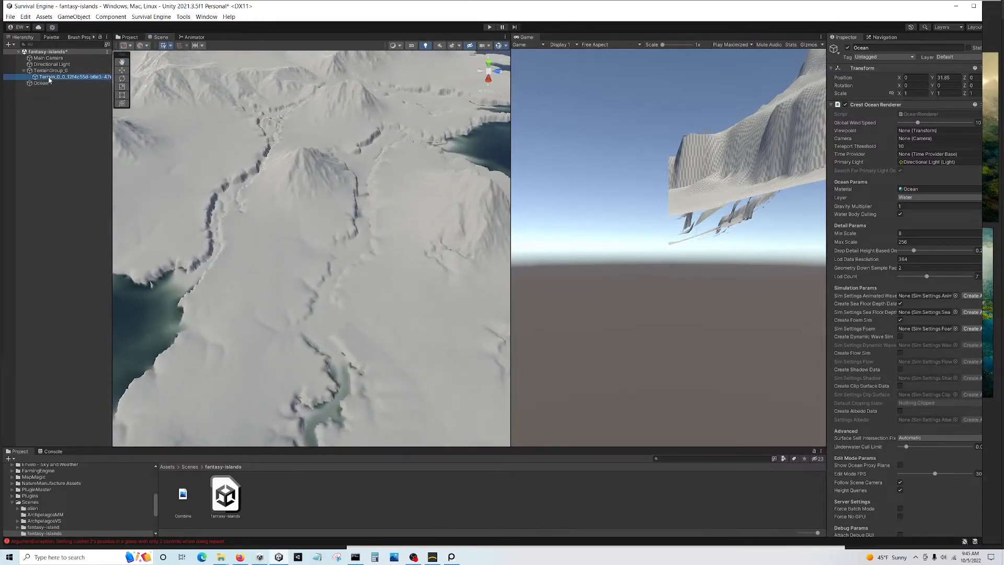
left_click(900, 115)
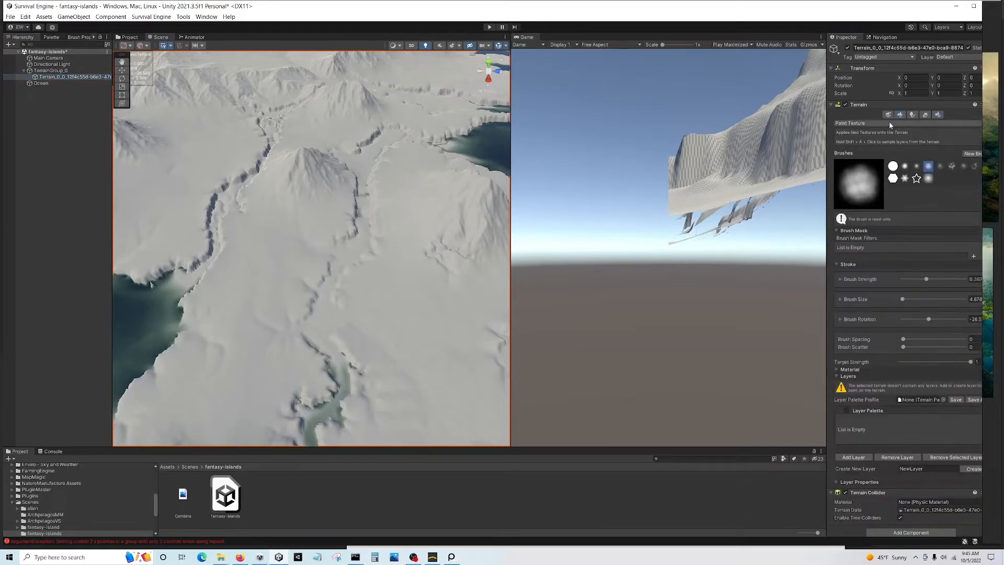
left_click(889, 123)
left_click(884, 158)
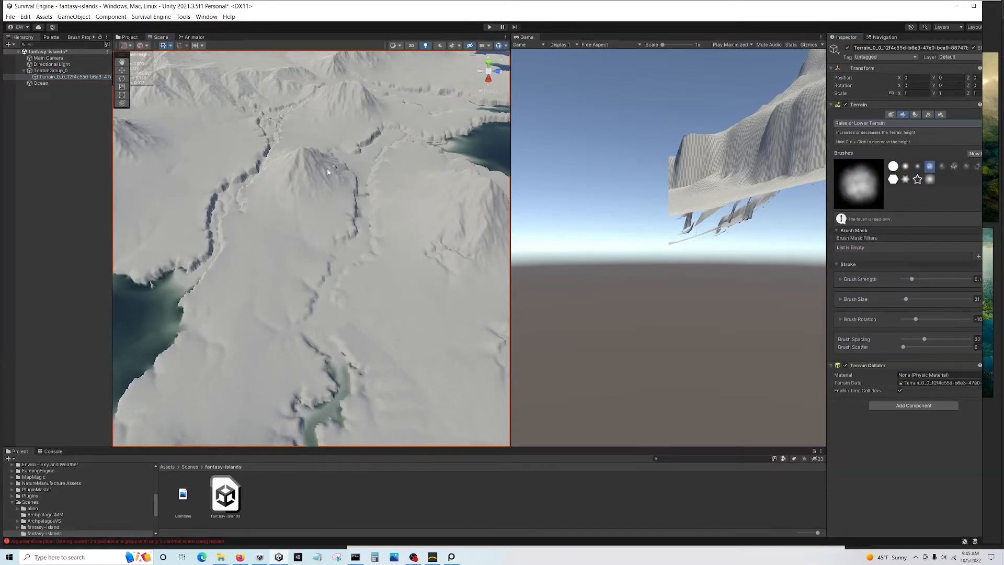
left_click(937, 299)
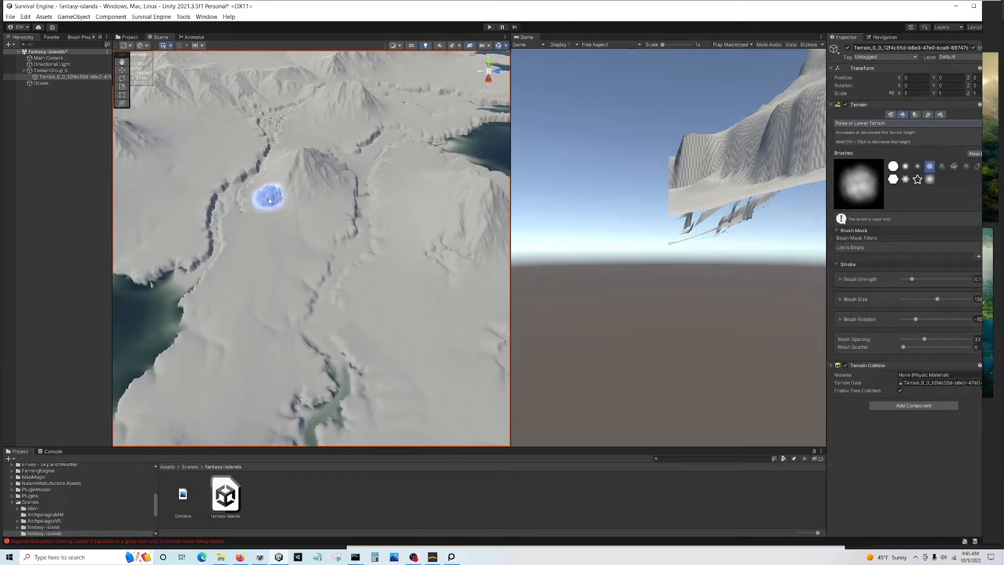
left_click(965, 299)
left_click(907, 278)
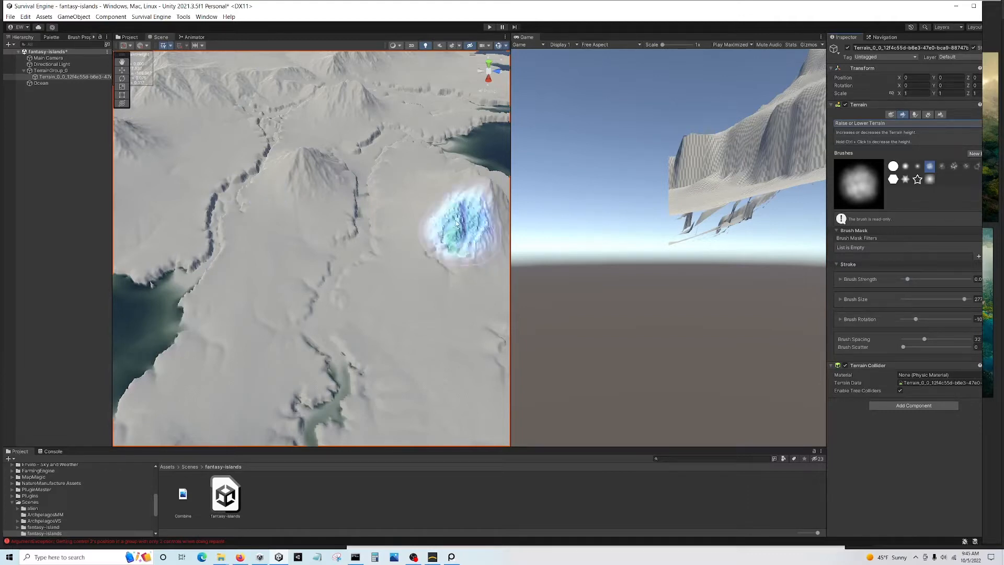
Raise the ground along the river valley west of the central mountain and carve a water channel through the valley on its other side
mouse_move(241, 167)
left_mouse_down()
mouse_move(230, 200)
mouse_move(250, 177)
mouse_move(210, 271)
mouse_move(206, 265)
mouse_move(178, 286)
left_mouse_up()
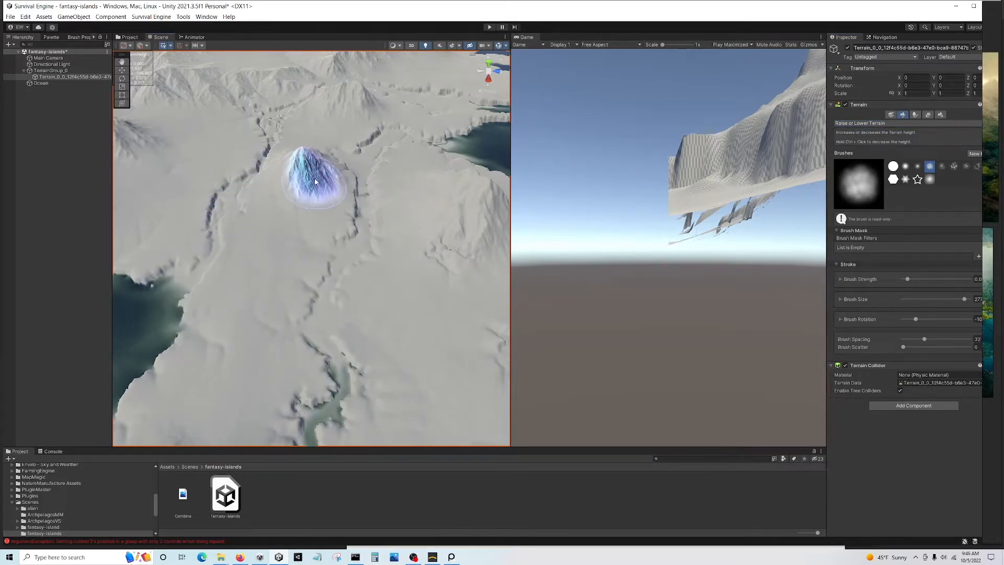
mouse_move(326, 307)
left_mouse_down("ctrl")
mouse_move(325, 354)
mouse_move(337, 306)
mouse_move(323, 287)
mouse_move(362, 188)
mouse_move(348, 206)
mouse_move(389, 143)
mouse_move(371, 161)
mouse_move(385, 127)
mouse_move(360, 172)
mouse_move(348, 163)
left_mouse_up("ctrl")
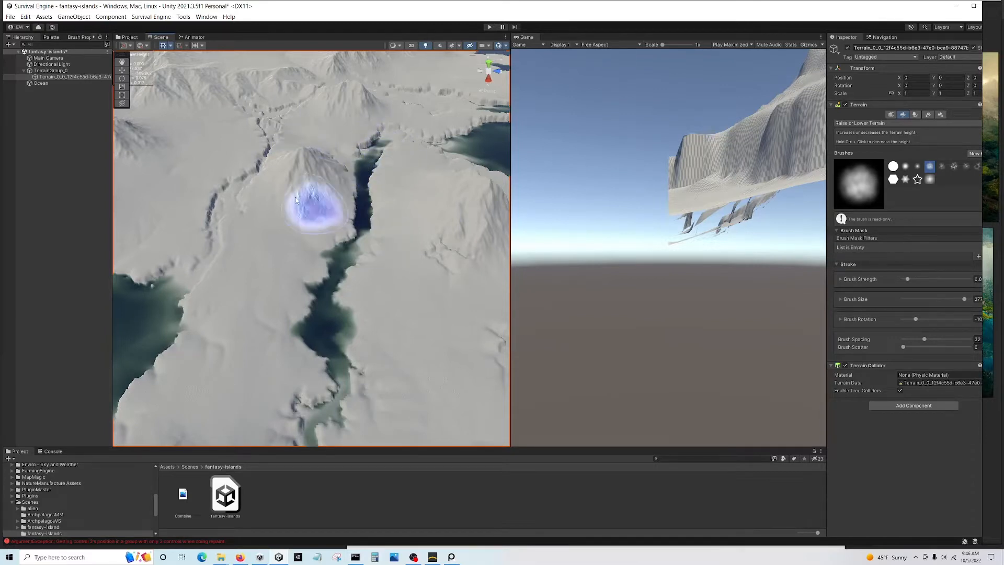
Carve the valley west of the central mountain into a continuous water channel, switching to a soft round brush with a larger size
mouse_move(242, 188)
left_mouse_down("ctrl")
mouse_move(203, 259)
mouse_move(201, 251)
mouse_move(217, 267)
mouse_move(150, 351)
mouse_move(337, 368)
mouse_move(337, 225)
mouse_move(332, 285)
left_mouse_up("ctrl")
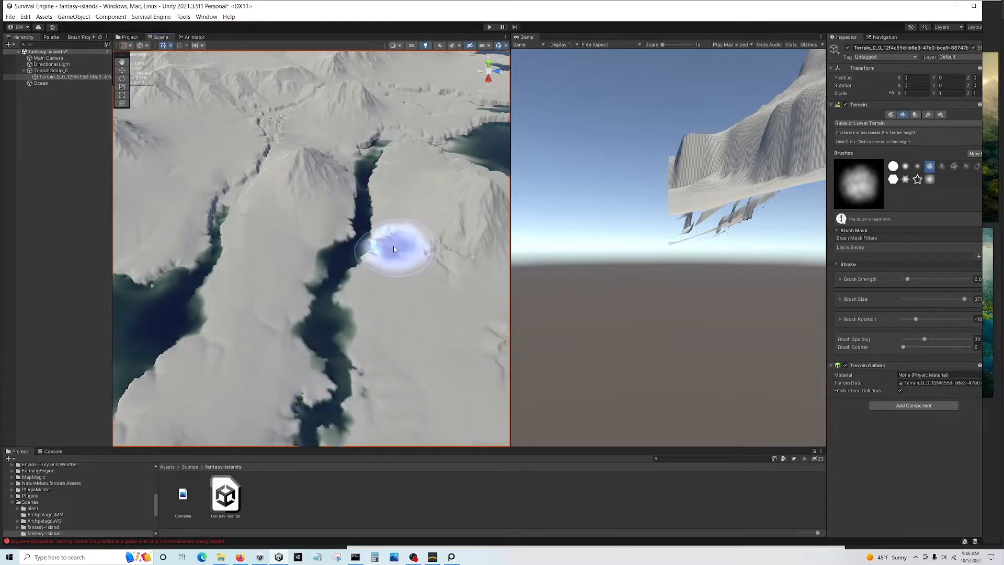
mouse_move(397, 248)
right_mouse_down()
mouse_move(306, 241)
mouse_move(247, 257)
mouse_move(251, 265)
mouse_move(214, 291)
mouse_move(325, 213)
mouse_move(385, 224)
mouse_move(314, 242)
right_mouse_up()
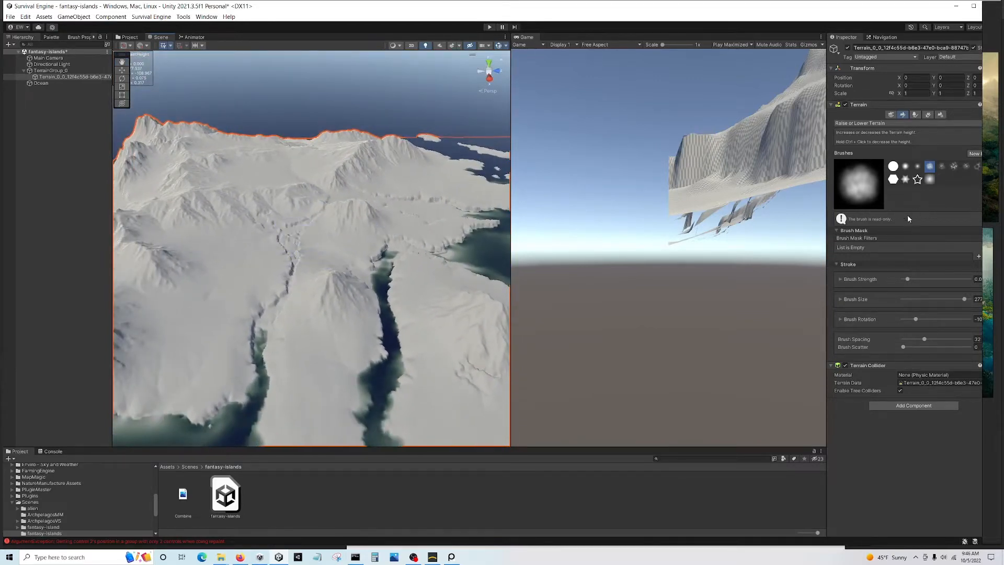
left_click(918, 167)
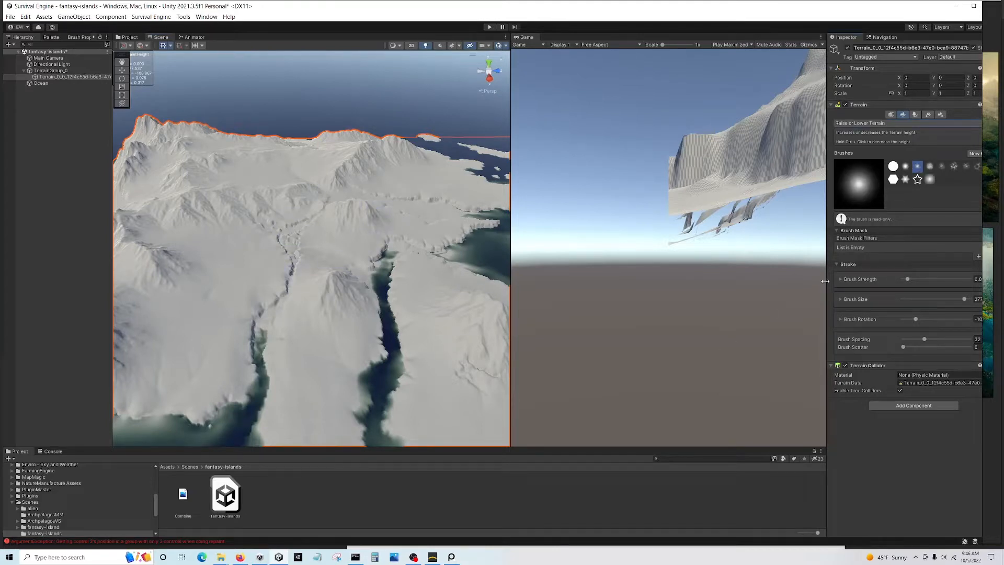
left_click(970, 299)
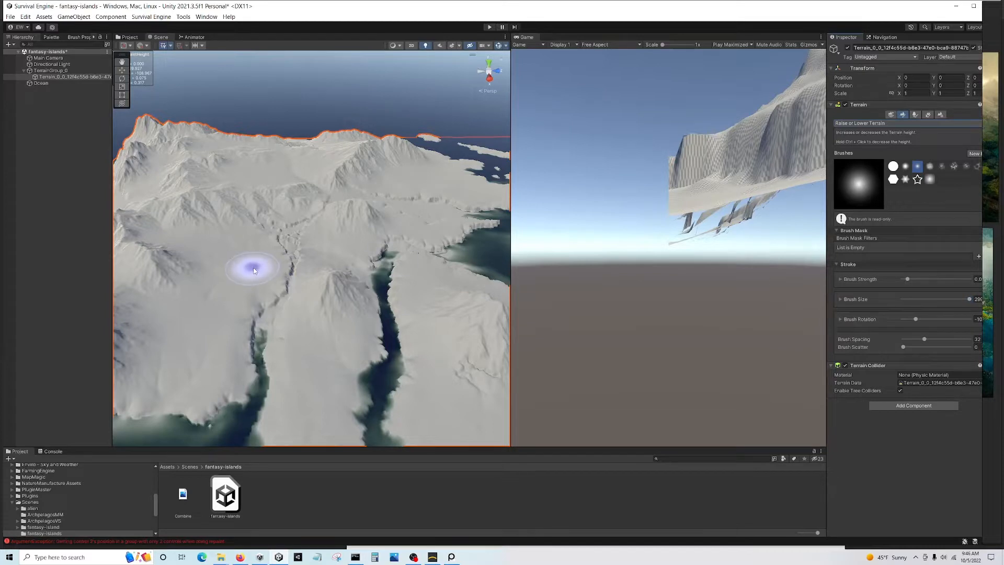
mouse_move(293, 262)
left_mouse_down("ctrl")
mouse_move(274, 290)
mouse_move(287, 284)
mouse_move(291, 239)
mouse_move(304, 224)
mouse_move(391, 280)
left_mouse_up("ctrl")
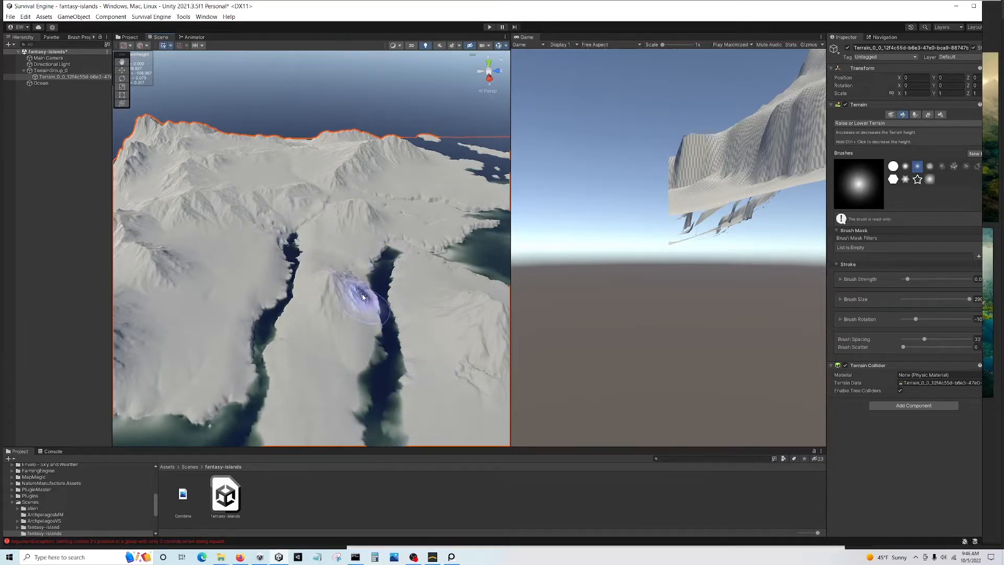
mouse_move(363, 295)
right_mouse_down()
mouse_move(397, 294)
mouse_move(336, 291)
mouse_move(289, 343)
right_mouse_up()
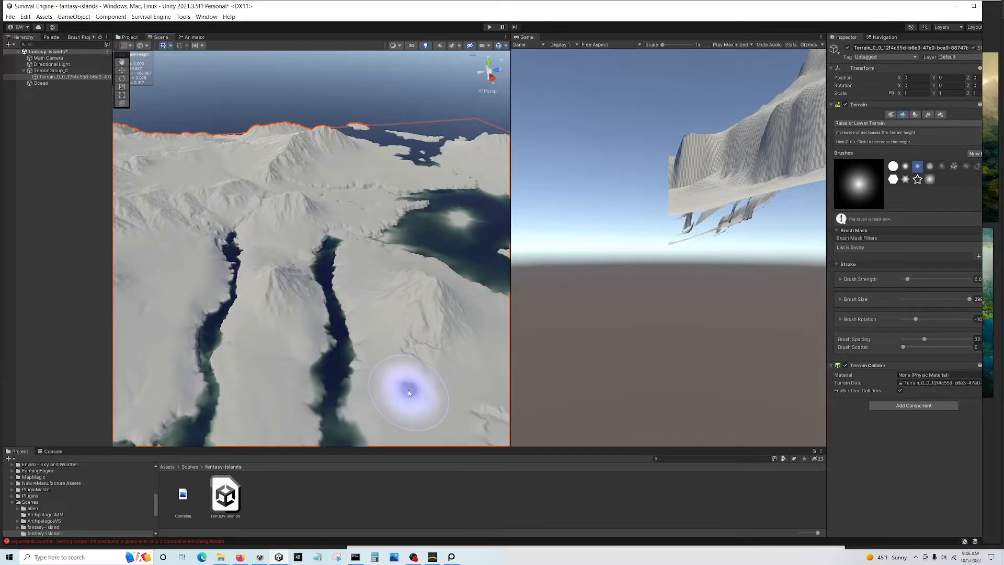
Sink small lakes into the flat ground between the two mountains on the island beside the large bay
mouse_move(420, 360)
right_mouse_down()
mouse_move(386, 343)
mouse_move(426, 355)
mouse_move(513, 329)
mouse_move(466, 327)
mouse_move(385, 358)
mouse_move(213, 359)
mouse_move(164, 374)
mouse_move(179, 365)
right_mouse_up()
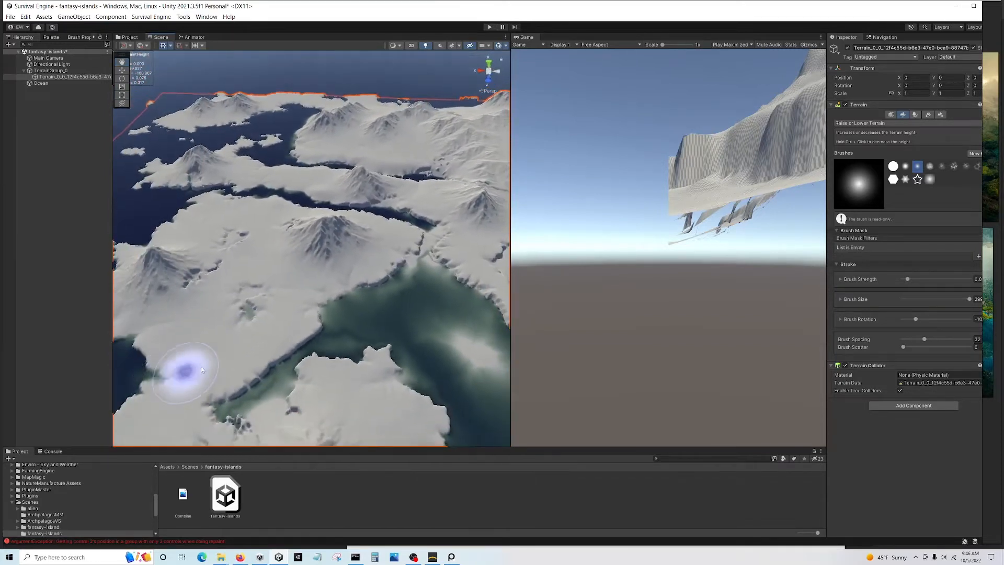
left_click(246, 297, "ctrl")
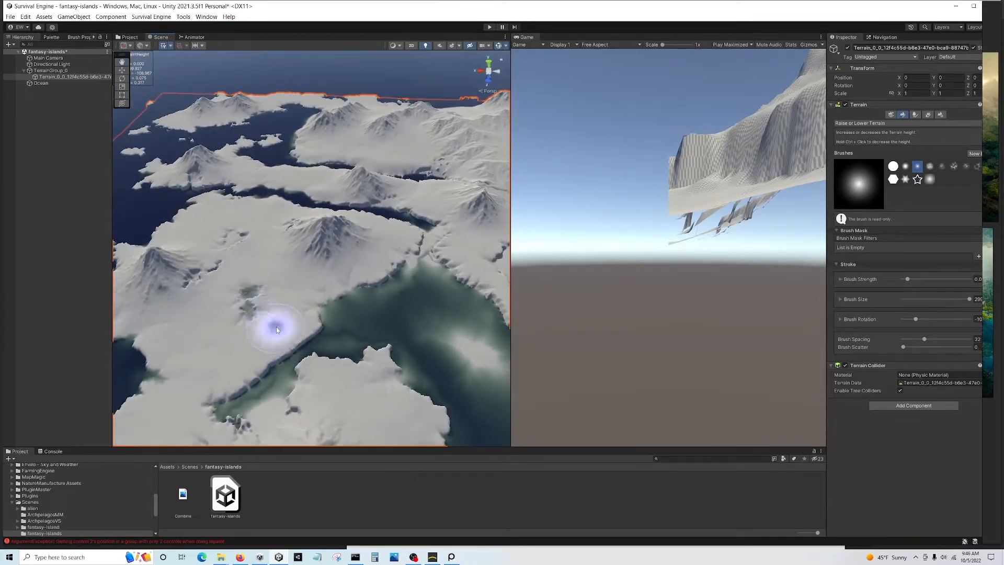
left_click(248, 307, "ctrl")
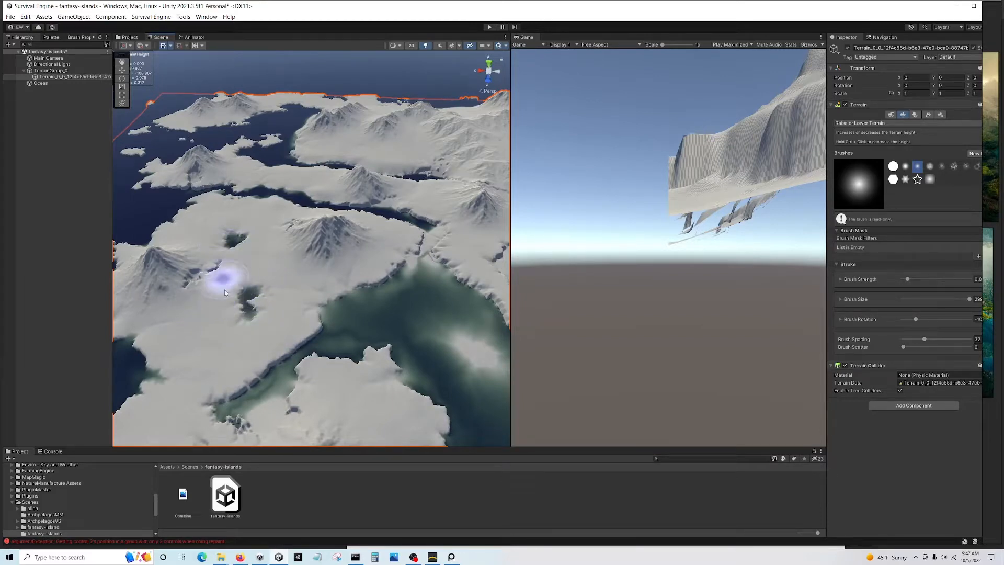
left_click(197, 288, "ctrl")
Lower the inlet running inland from the large bay and deepen the bay floor around its shallow central mound
mouse_move(236, 303)
right_mouse_down()
mouse_move(330, 289)
mouse_move(336, 347)
mouse_move(193, 334)
mouse_move(139, 314)
mouse_move(518, 341)
mouse_move(383, 296)
mouse_move(354, 251)
right_mouse_up()
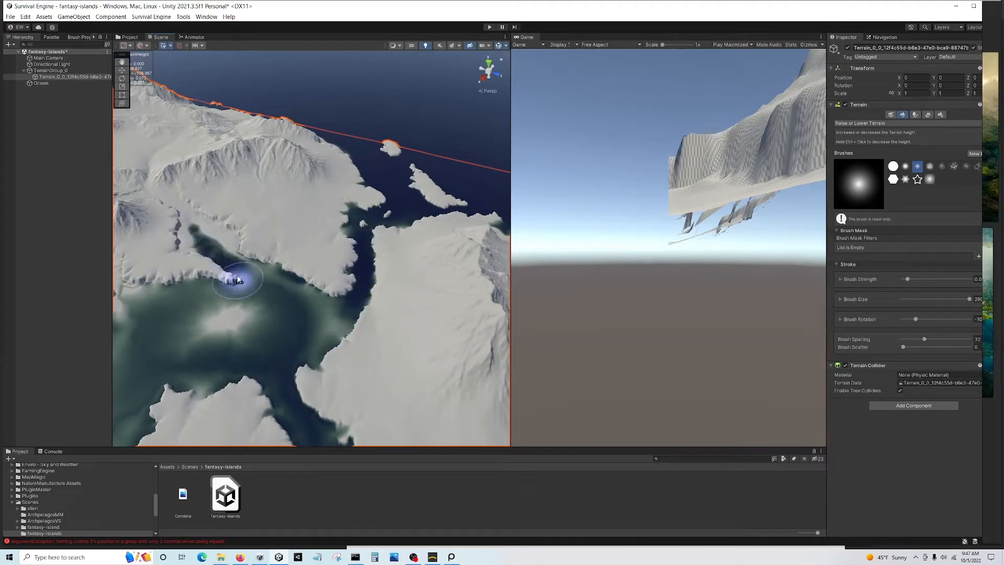
mouse_move(287, 287)
right_mouse_down()
mouse_move(266, 276)
mouse_move(276, 283)
right_mouse_up()
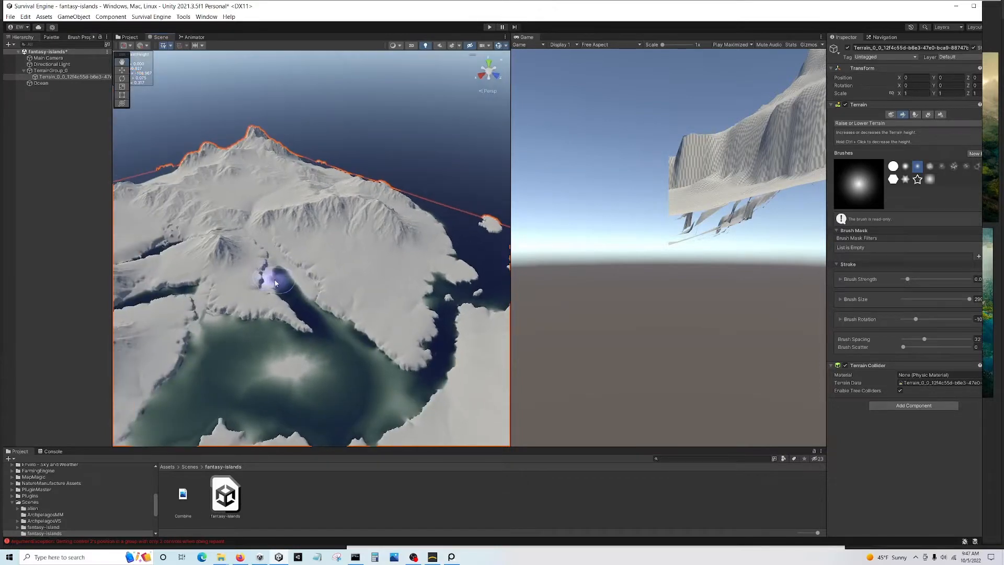
mouse_move(277, 285)
left_mouse_down("ctrl")
mouse_move(305, 296)
mouse_move(293, 295)
left_mouse_up("ctrl")
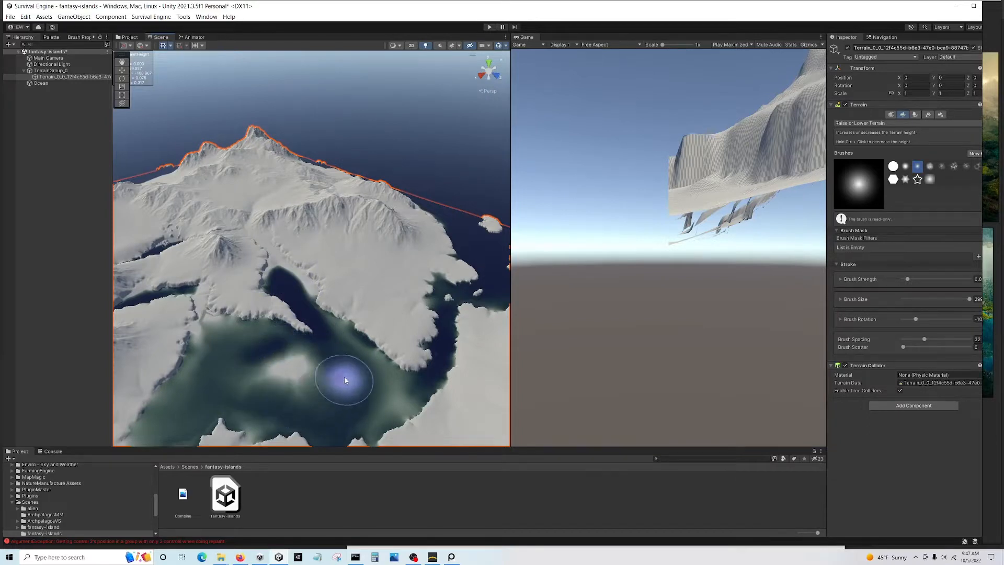
mouse_move(258, 348)
left_mouse_down("ctrl")
mouse_move(212, 374)
mouse_move(211, 398)
mouse_move(372, 405)
mouse_move(448, 369)
mouse_move(392, 400)
mouse_move(326, 307)
left_mouse_up("ctrl")
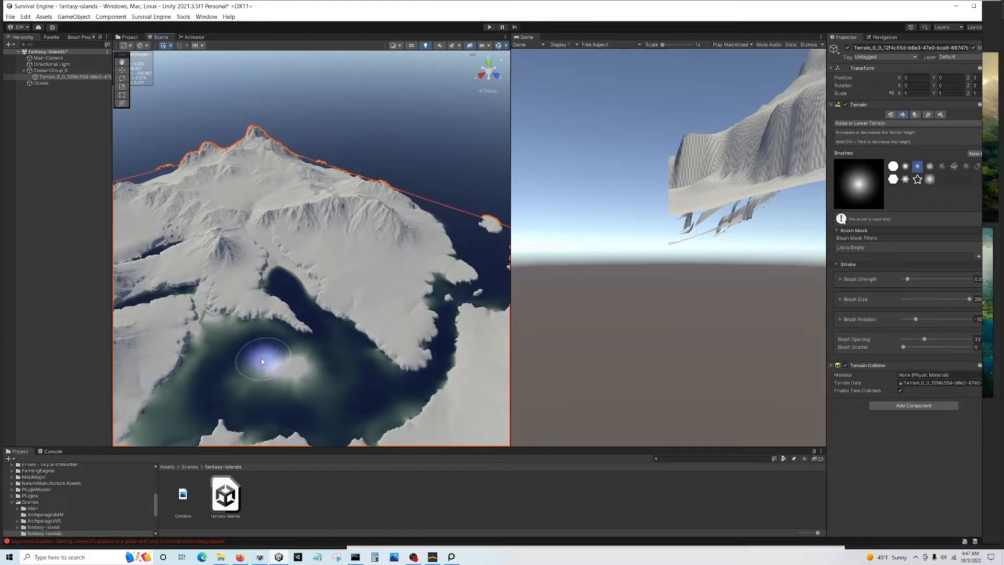
Examine the sculpted islands and coastline from several angles, out to the terrain's edges
left_click_drag(274, 350, 180, 365, "alt")
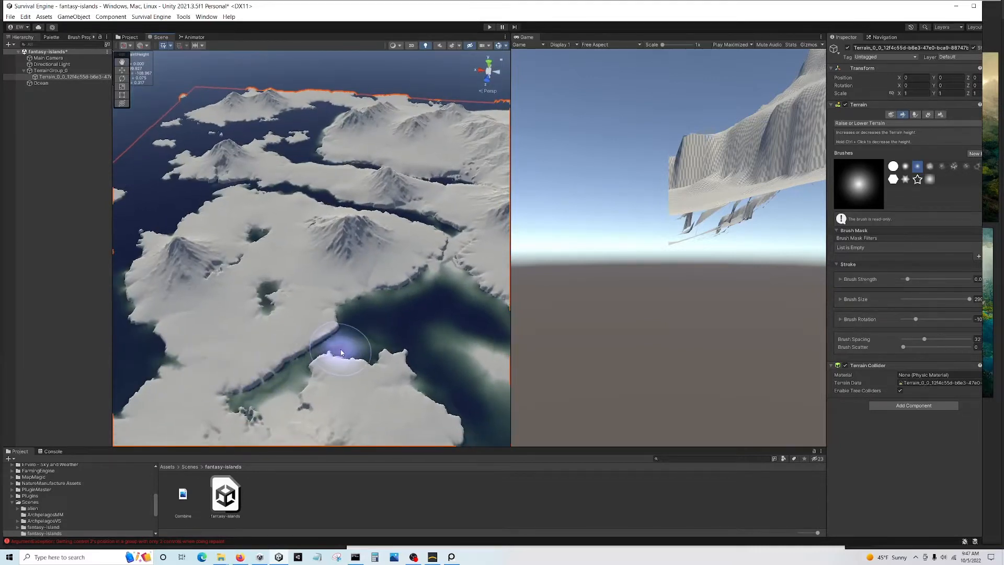
mouse_move(298, 332)
left_mouse_down("alt")
mouse_move(477, 320)
mouse_move(593, 338)
mouse_move(563, 330)
mouse_move(343, 157)
left_mouse_up("alt")
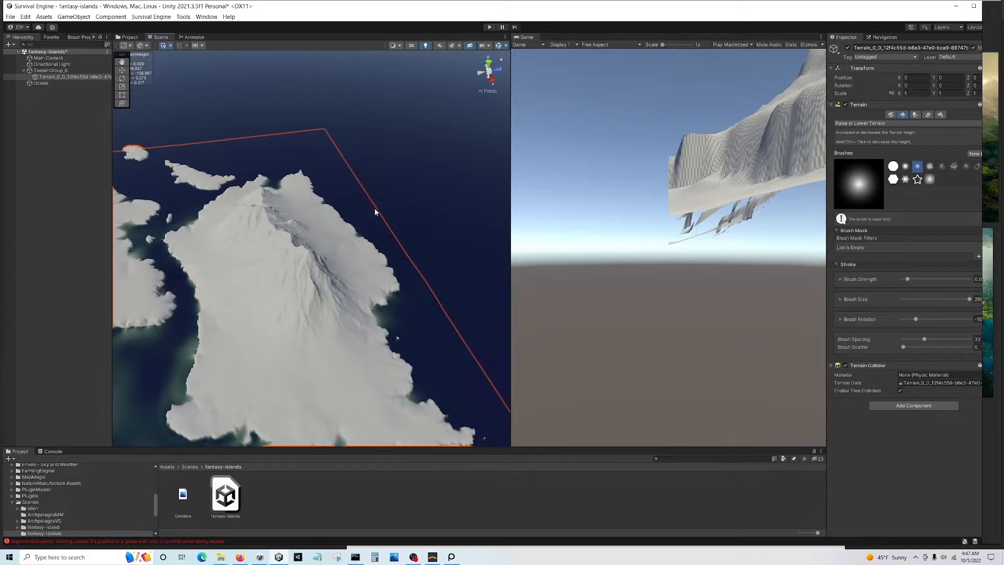
right_click_drag(376, 211, 293, 191)
right_click_drag(377, 204, 309, 143)
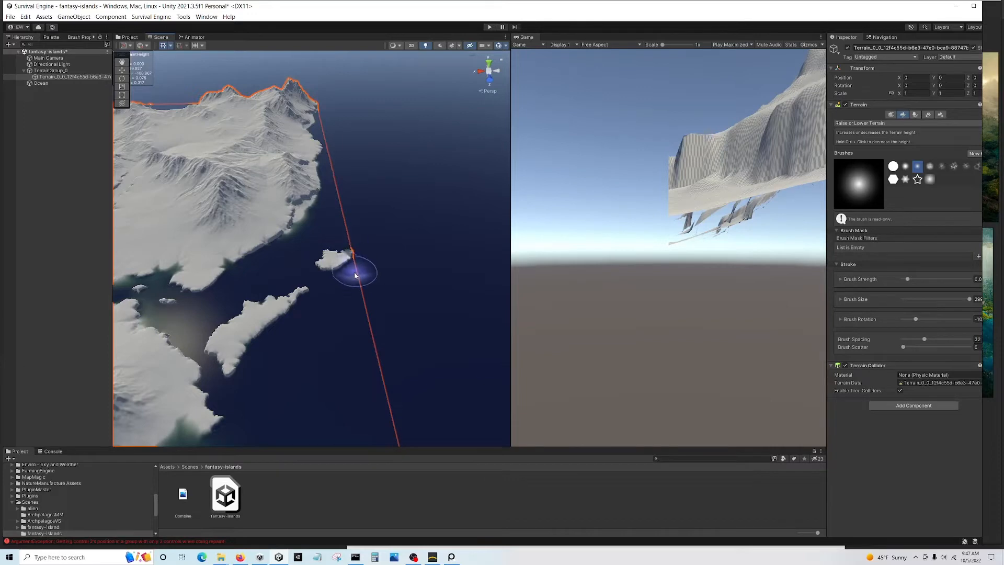
right_click_drag(355, 275, 536, 220)
key("a")
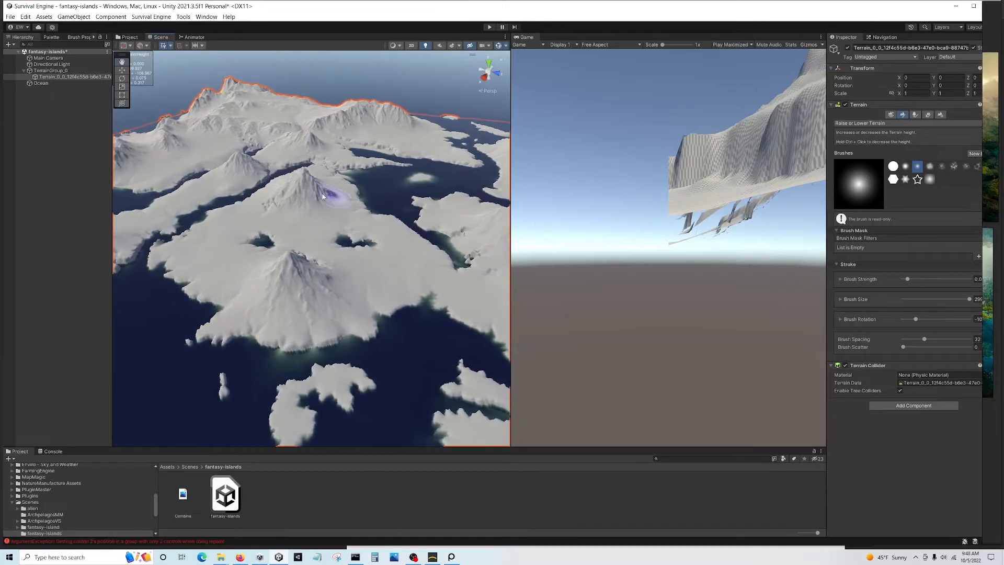
left_click(413, 557)
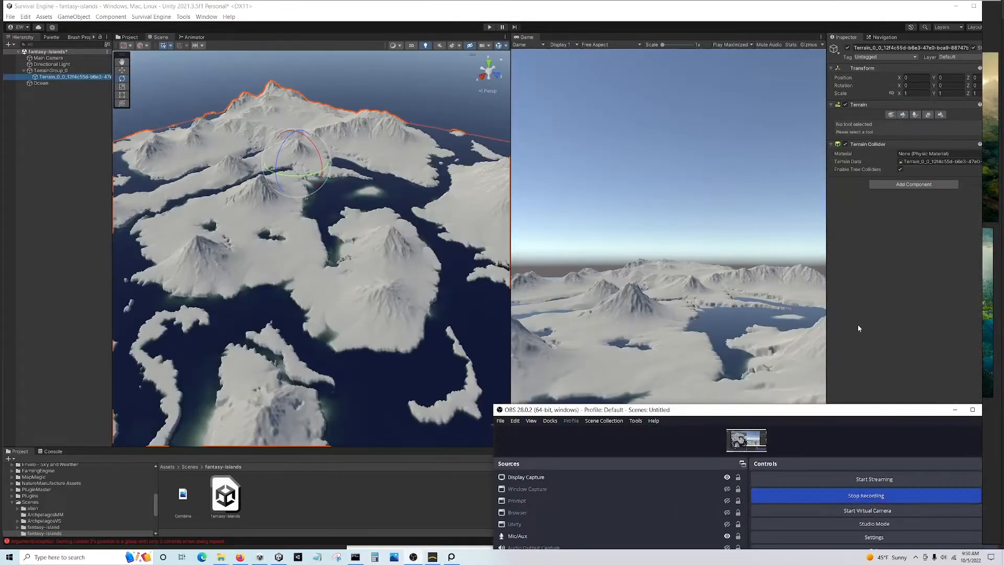
left_click(857, 324)
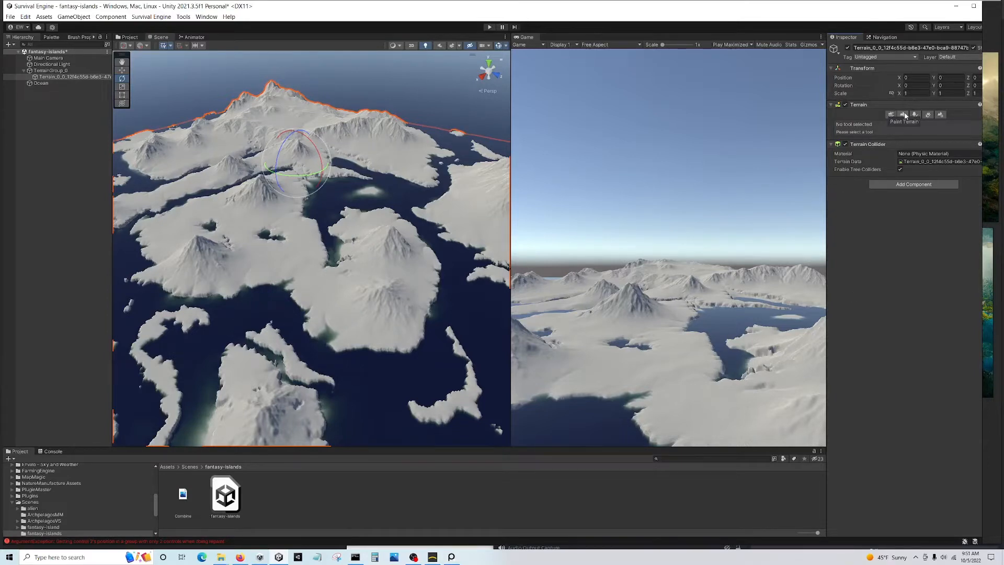
Expand the MapMagic assets folder and switch the terrain painting tool to Paint Texture
left_click(12, 477)
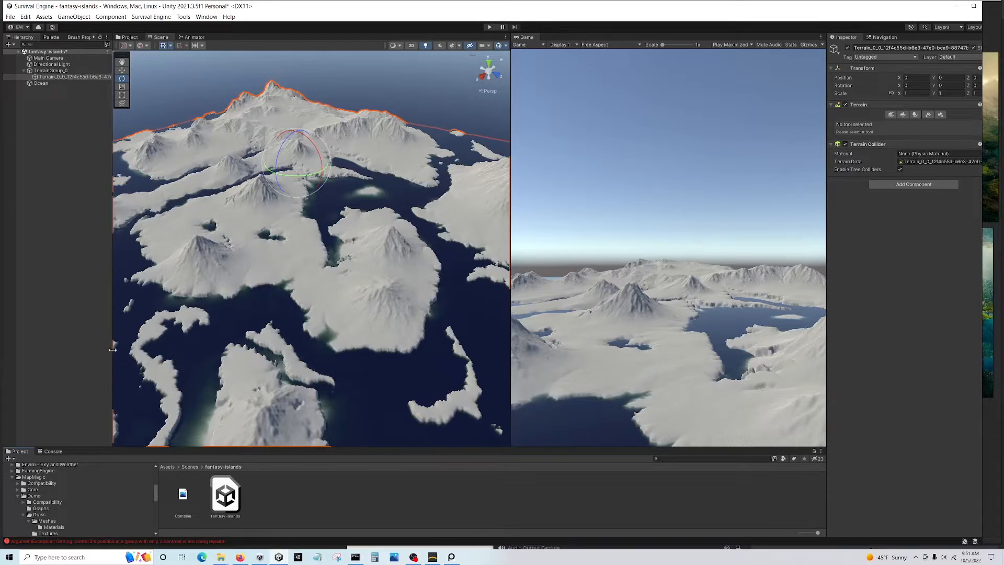
left_click(902, 114)
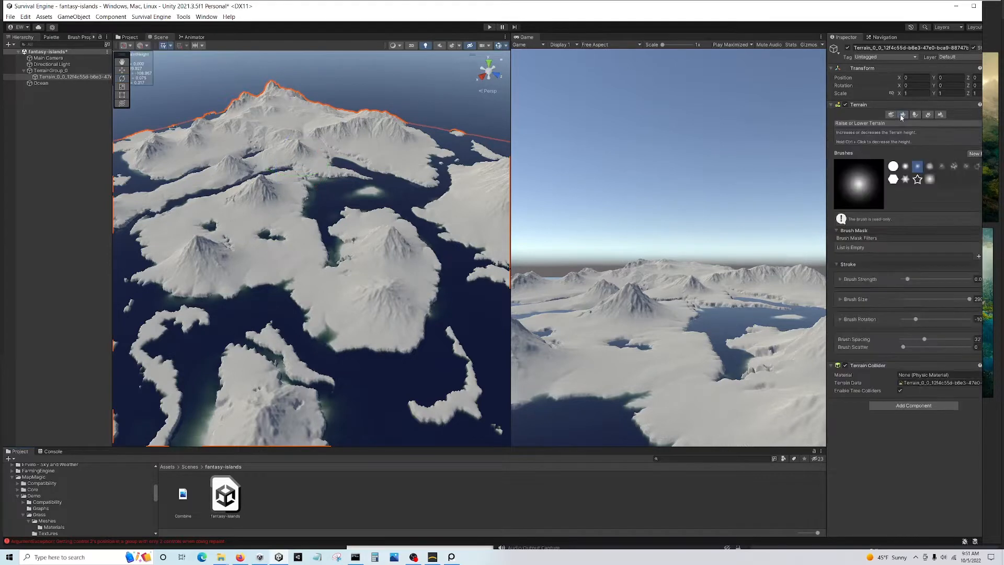
left_click(871, 122)
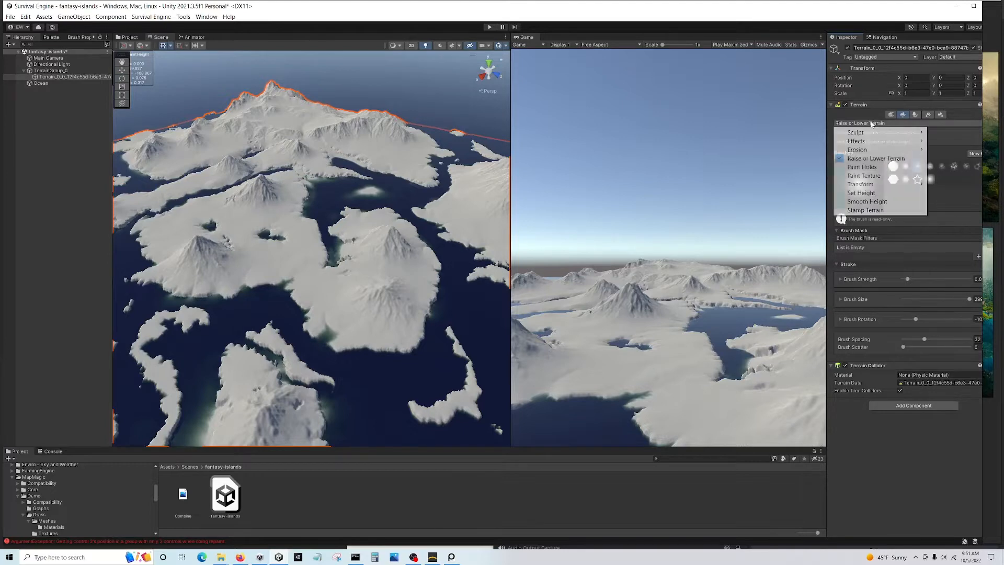
left_click(874, 176)
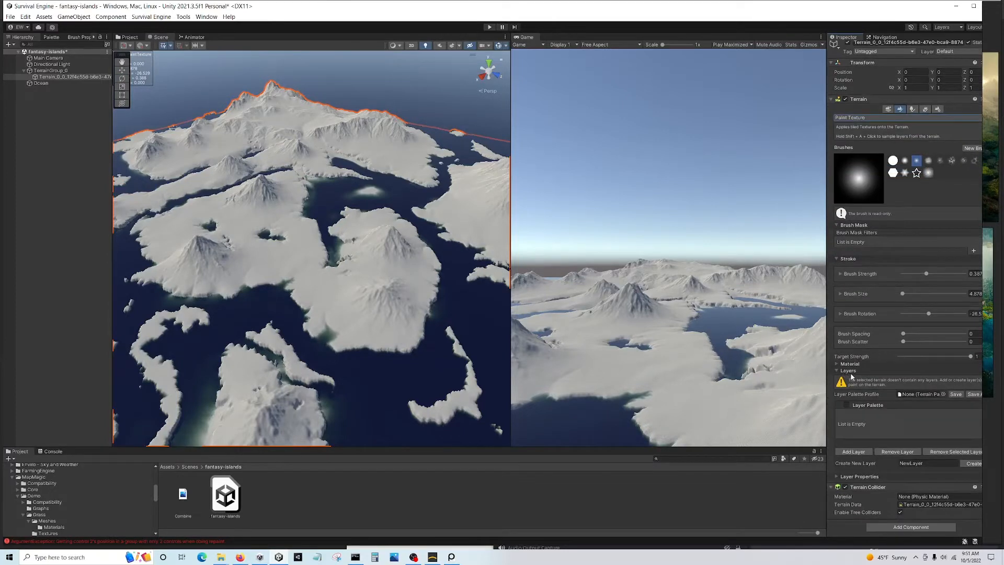
Add GrassYellow as the terrain's first layer, viewing the available terrain layers as a name list
left_click(854, 452)
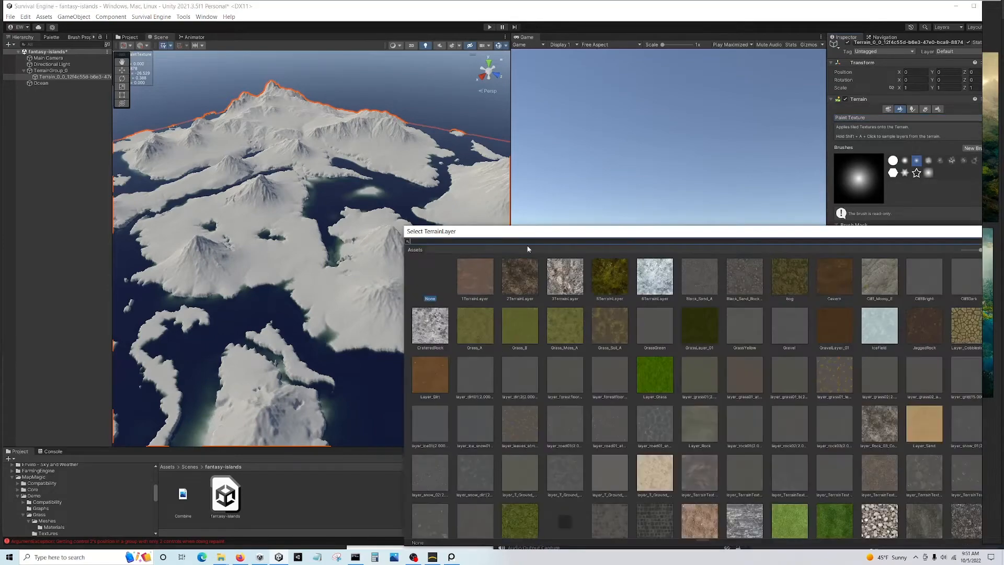
left_click_drag(973, 250, 852, 244)
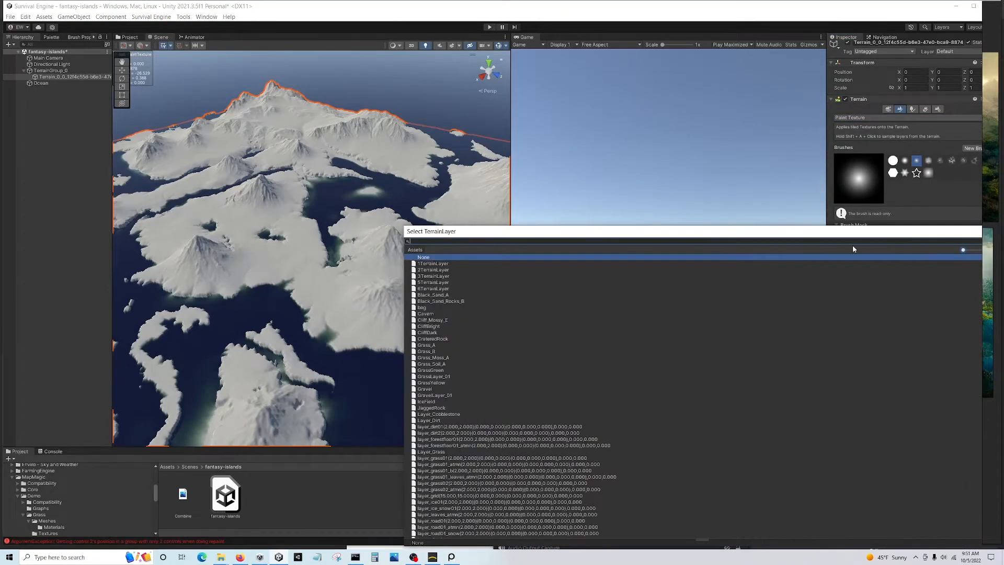
left_click_drag(745, 231, 673, 107)
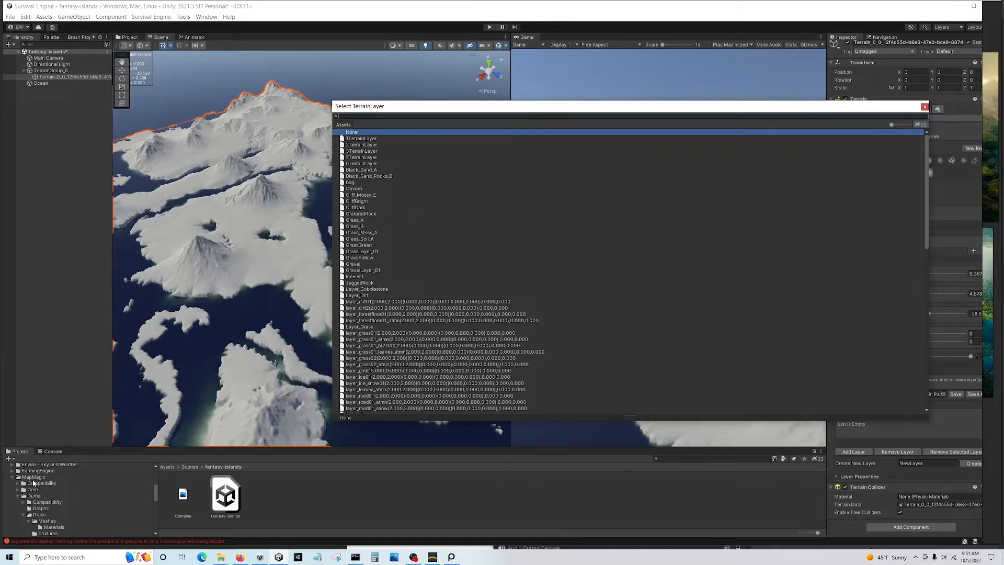
left_click_drag(357, 108, 539, 163)
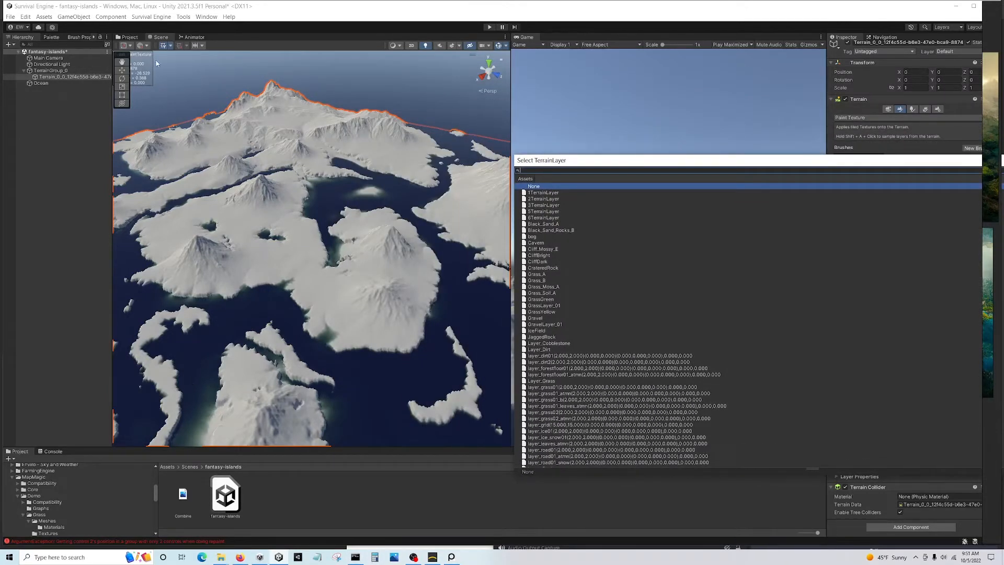
mouse_move(575, 161)
left_mouse_down()
mouse_move(312, 173)
mouse_move(363, 179)
left_mouse_up()
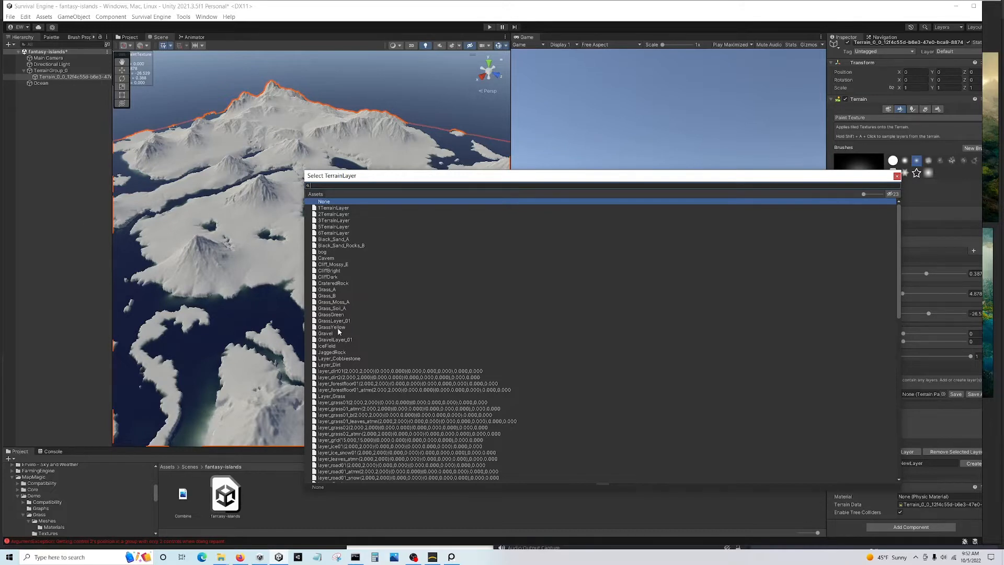
double_click(338, 328)
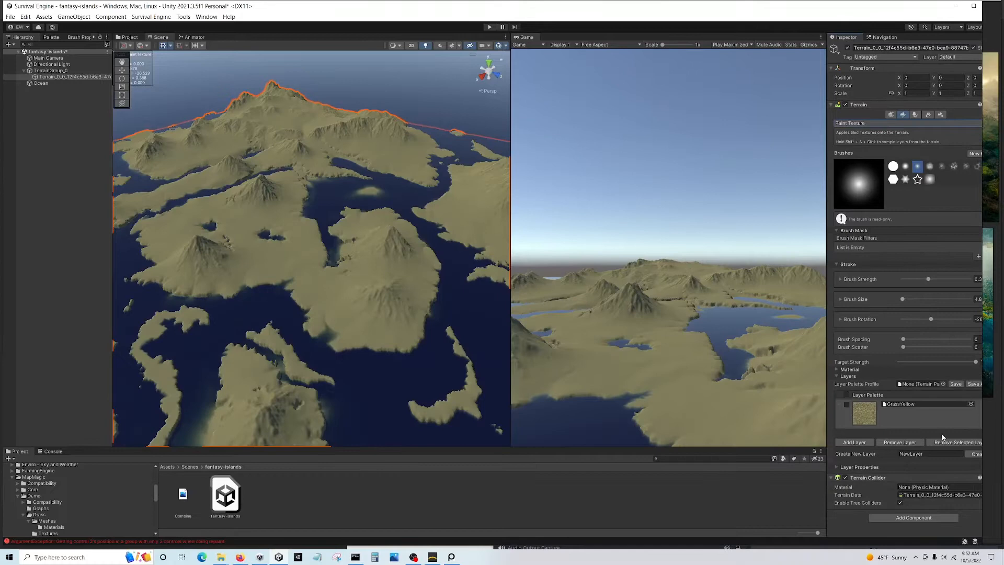
left_click(854, 443)
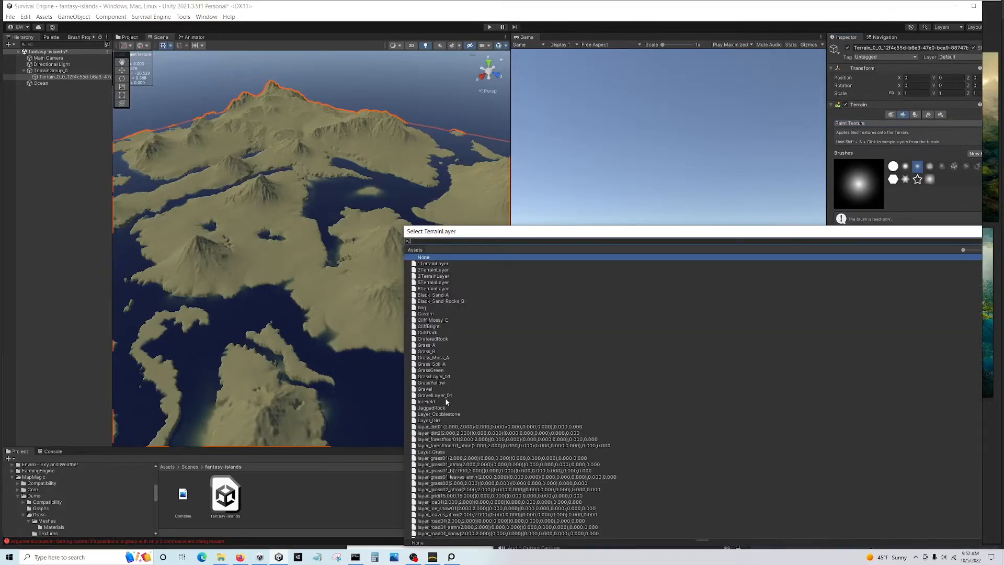
left_click_drag(876, 235, 631, 199)
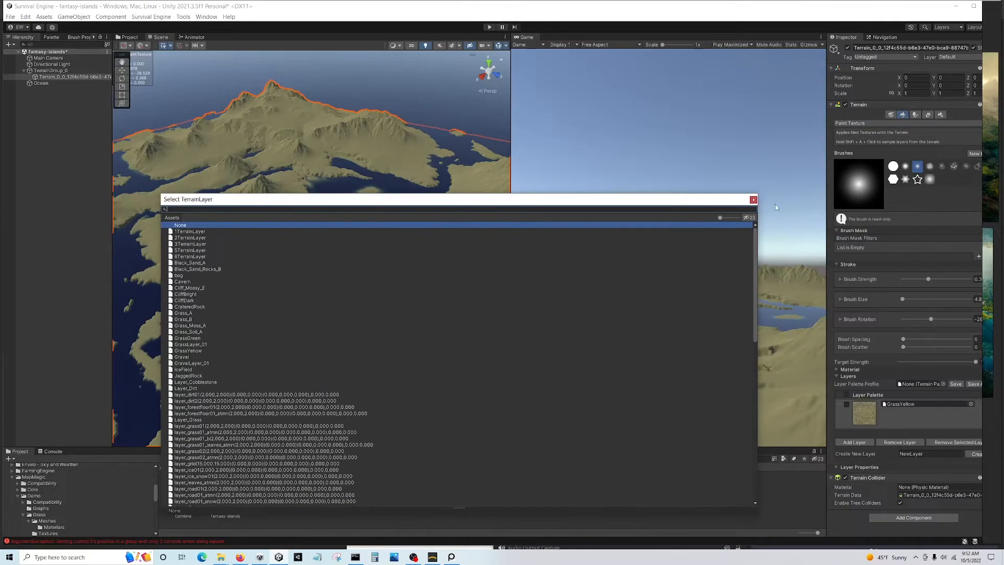
left_click(748, 203)
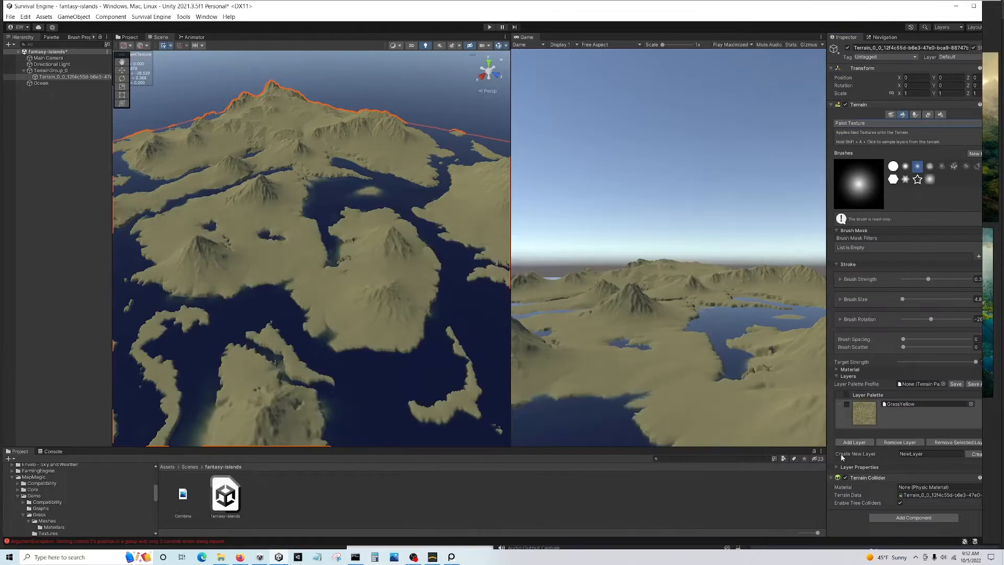
Expand the GrassYellow layer's properties and locate its diffuse texture in the project assets
left_click(836, 467)
scroll(947, 410, "down", 5)
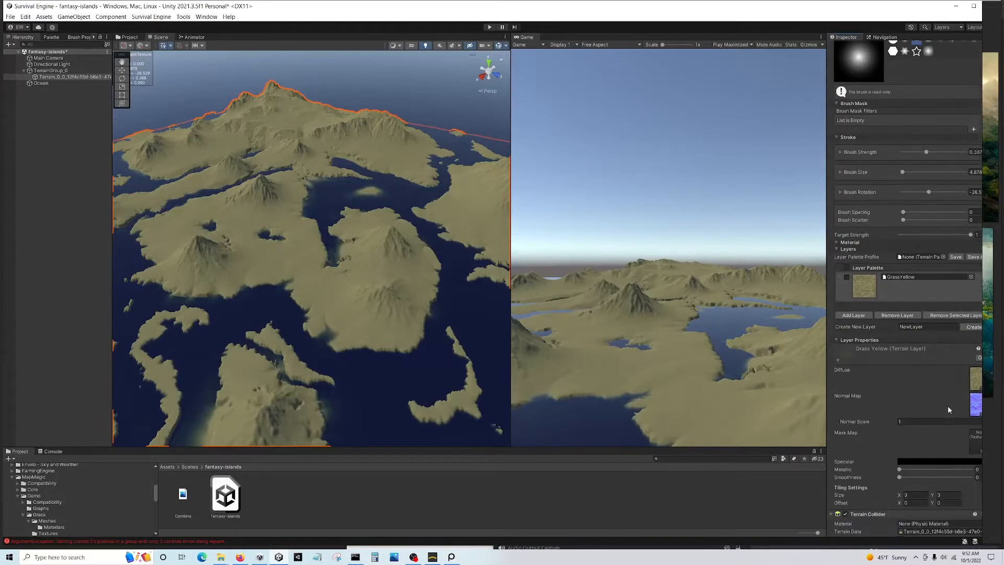
left_click(975, 378)
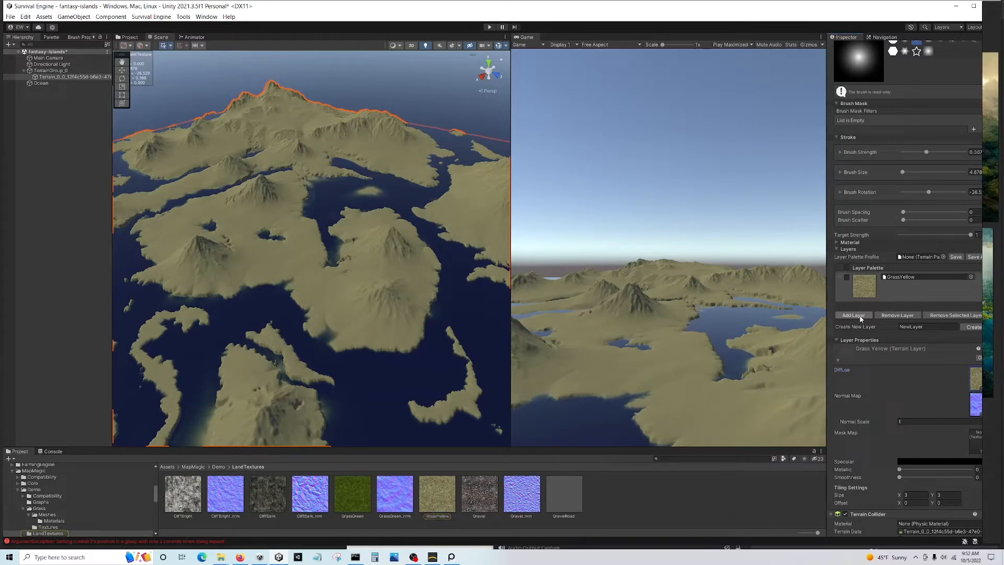
Add the Gravel terrain layer and move it above GrassYellow so it becomes the base layer
left_click(861, 317)
type("grave")
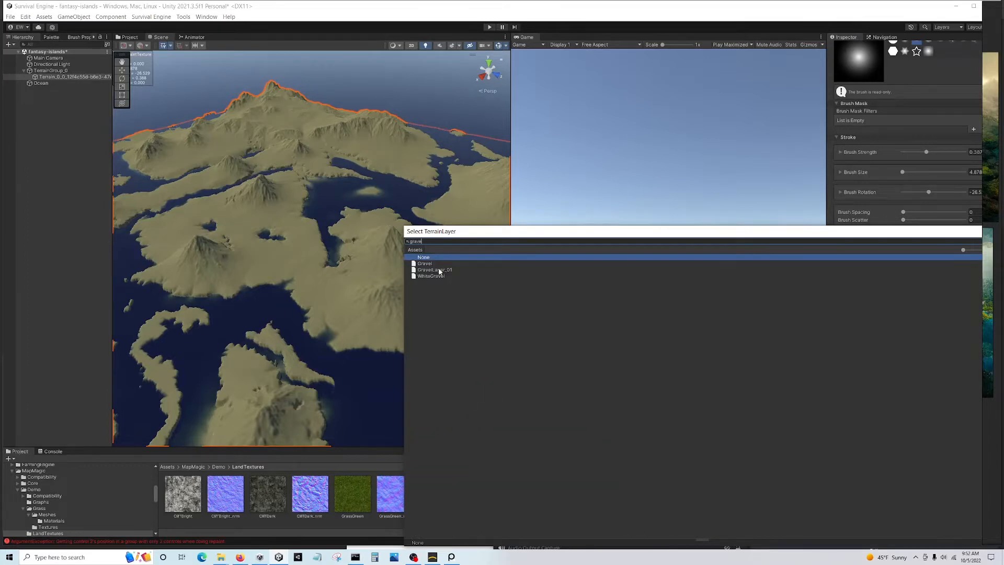
double_click(424, 263)
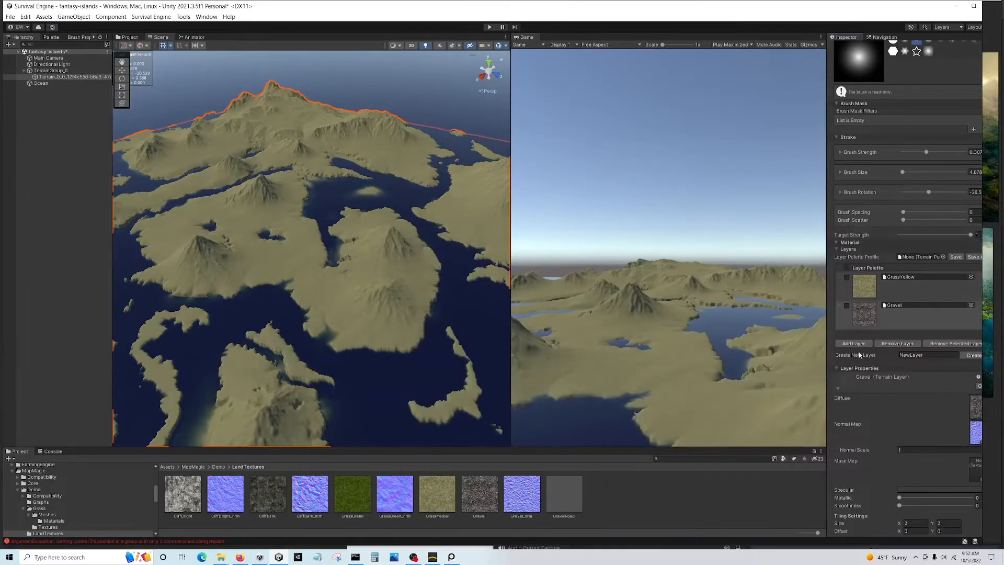
left_click_drag(901, 312, 891, 285)
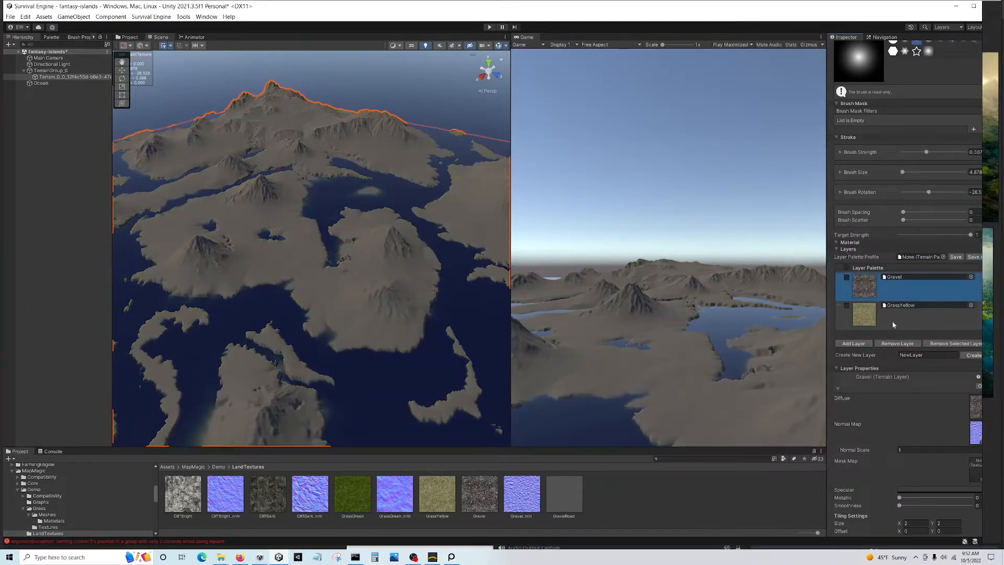
Add GrassGreen as a terrain layer beneath GrassYellow, filtering the available layers by "grass"
left_click(854, 343)
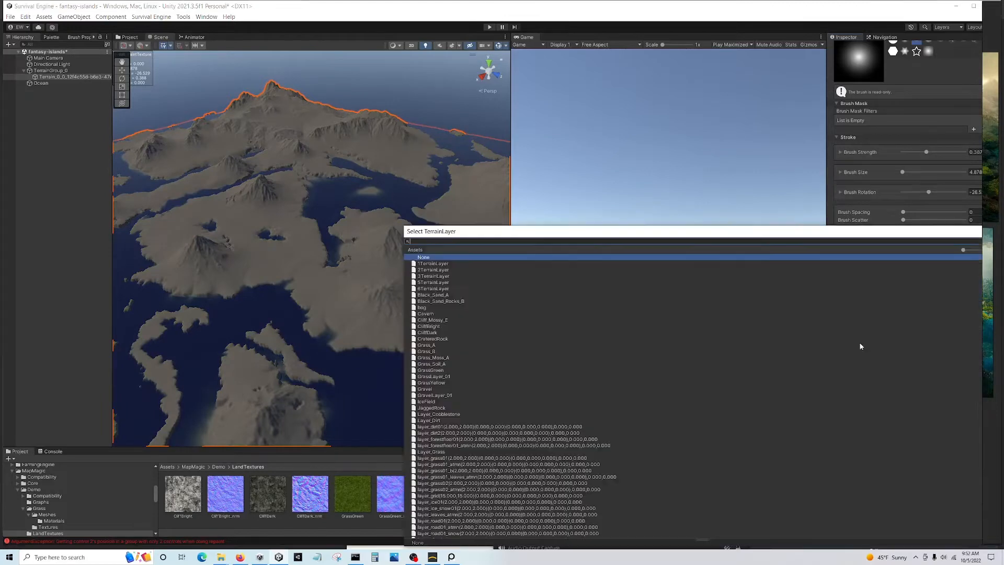
type("grass")
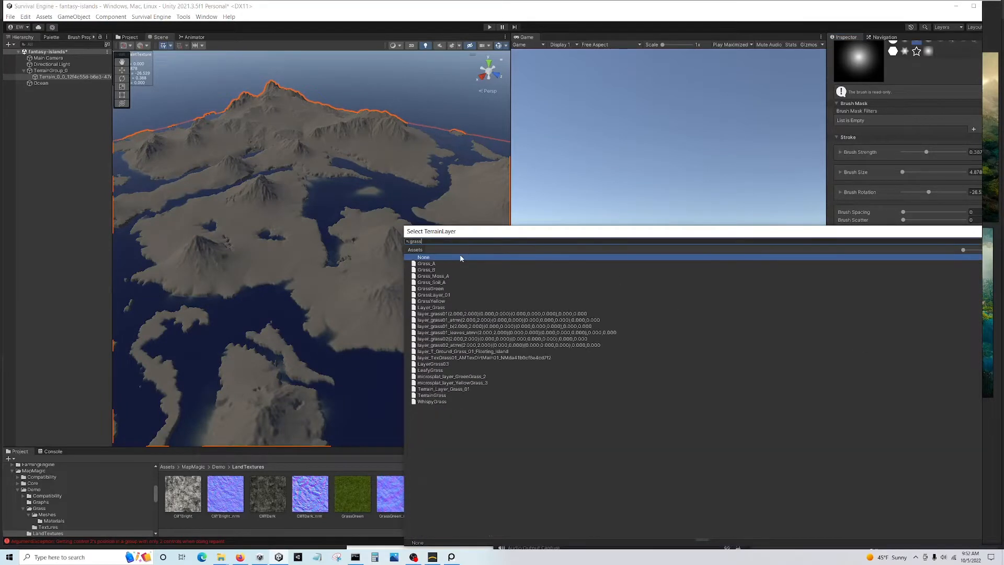
double_click(439, 289)
Add the CliffDark and CliffBright terrain layers to the layer palette, filtering the available layers by "cliff"
left_click(858, 372)
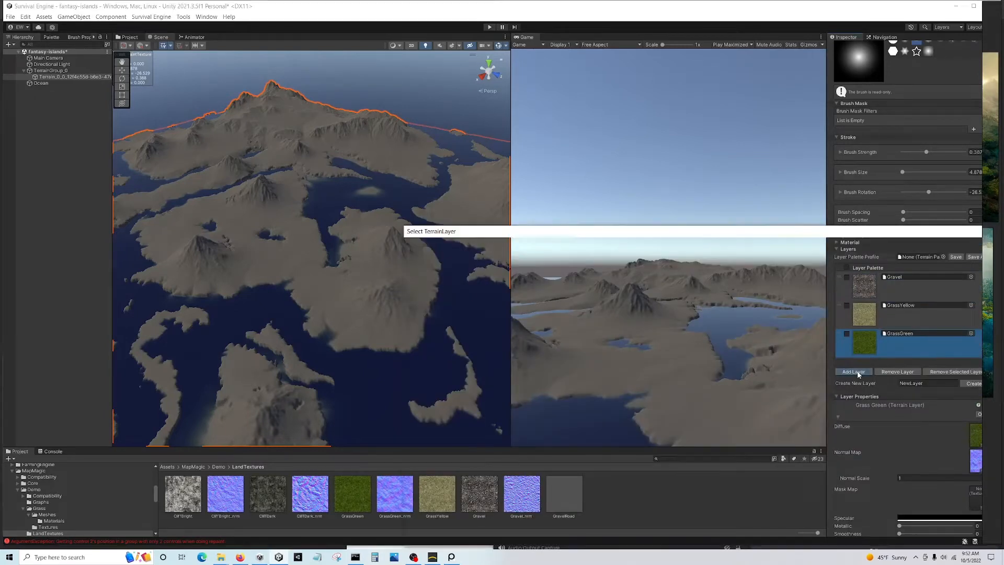
type("c")
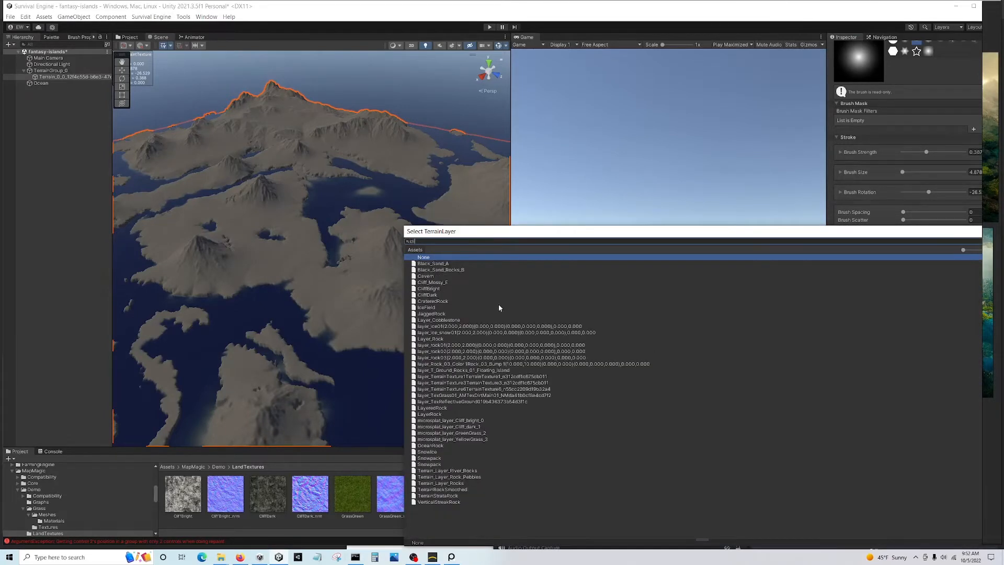
type("li")
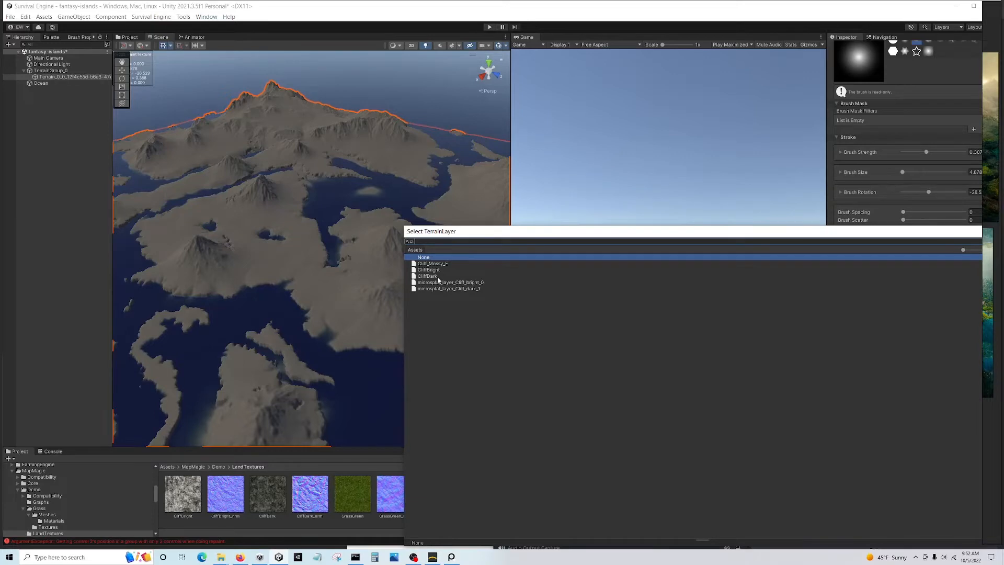
double_click(434, 275)
left_click(854, 400)
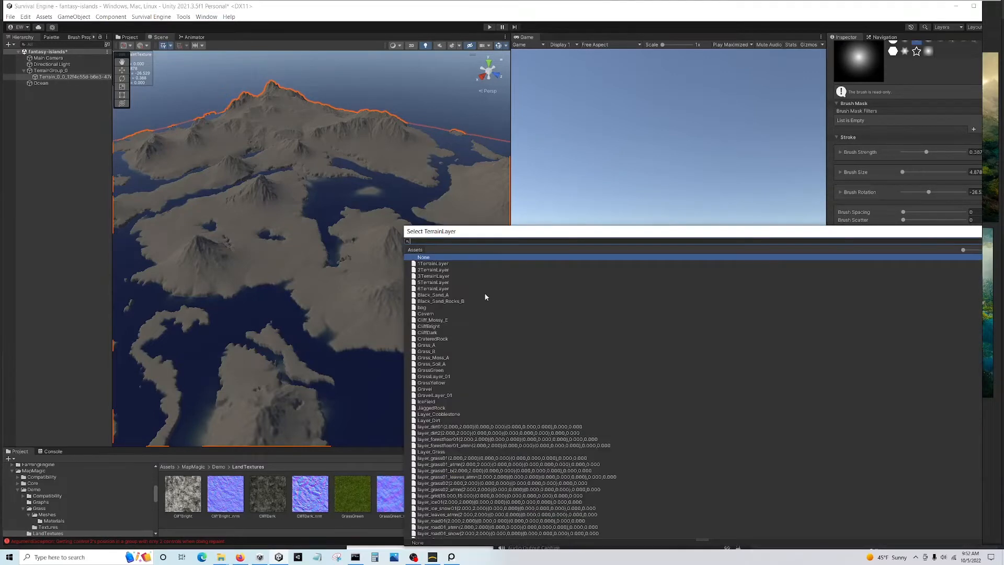
type("cliff")
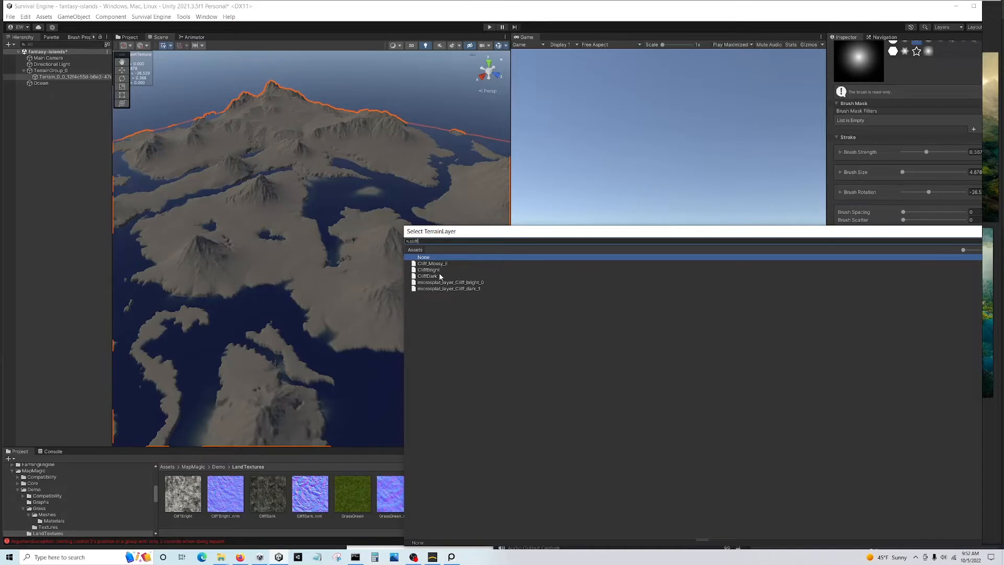
left_click_drag(474, 234, 484, 411)
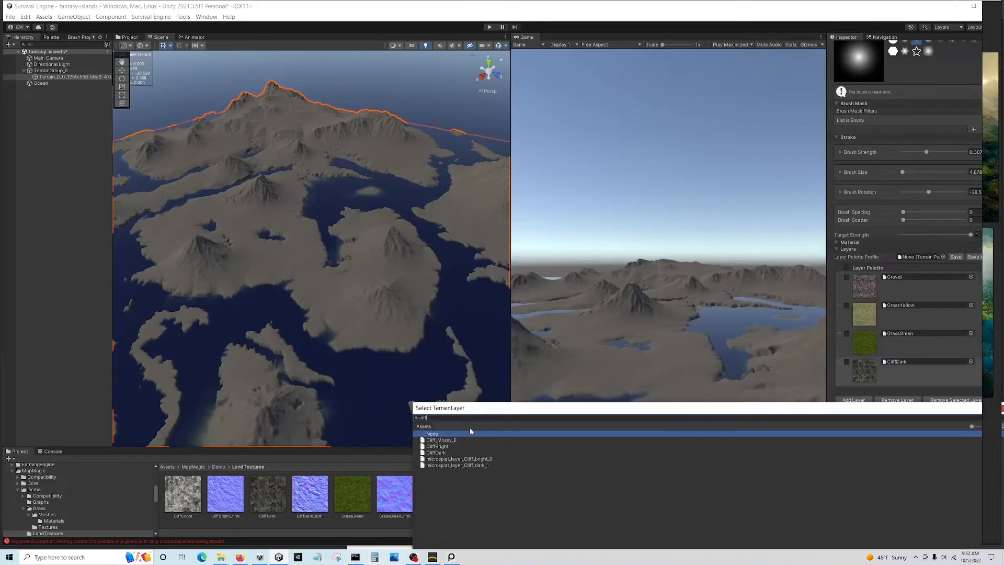
double_click(438, 446)
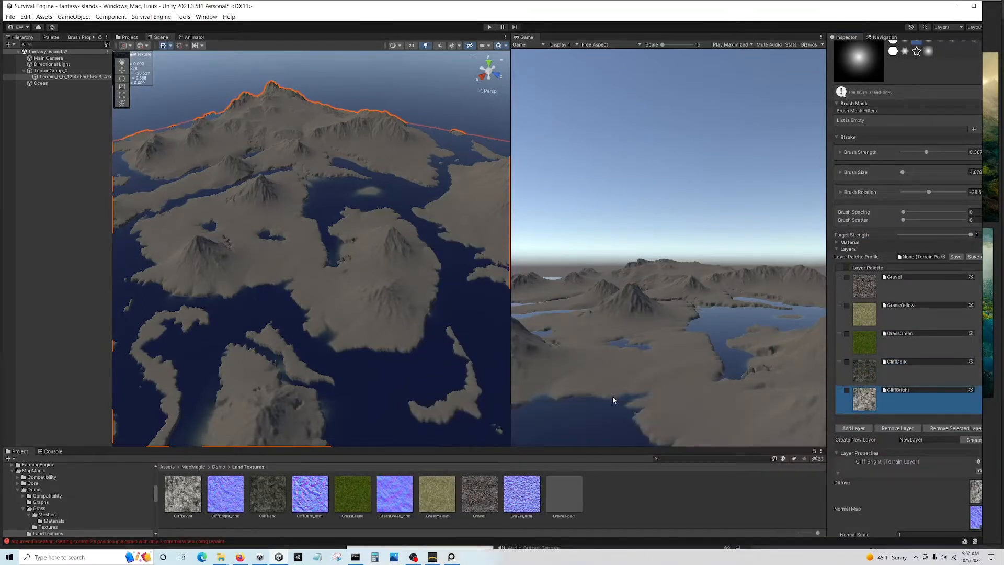
Filter the available terrain layers by "moss", view them as thumbnails and add Cliff_Mossy_E to the palette
left_click(862, 429)
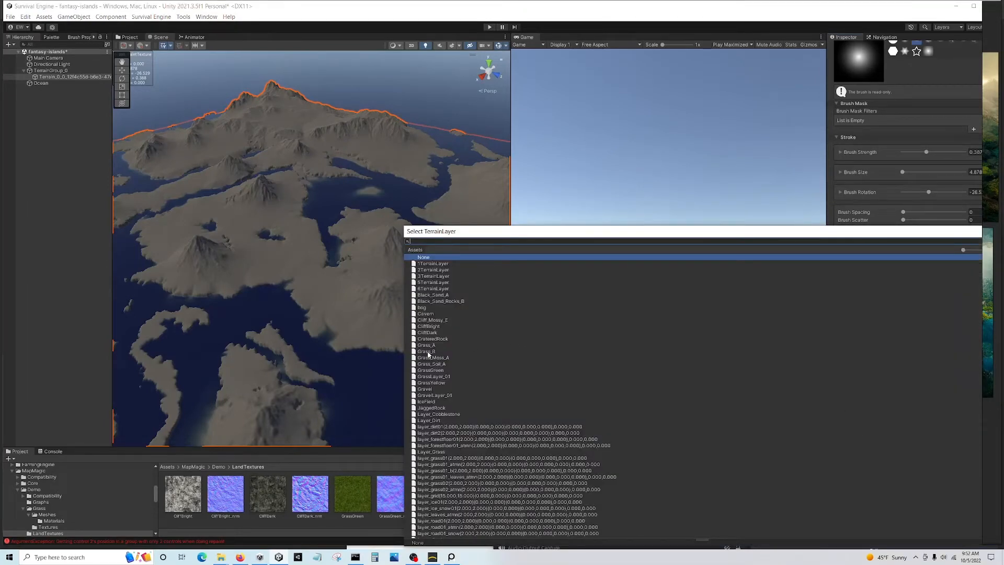
type("moss")
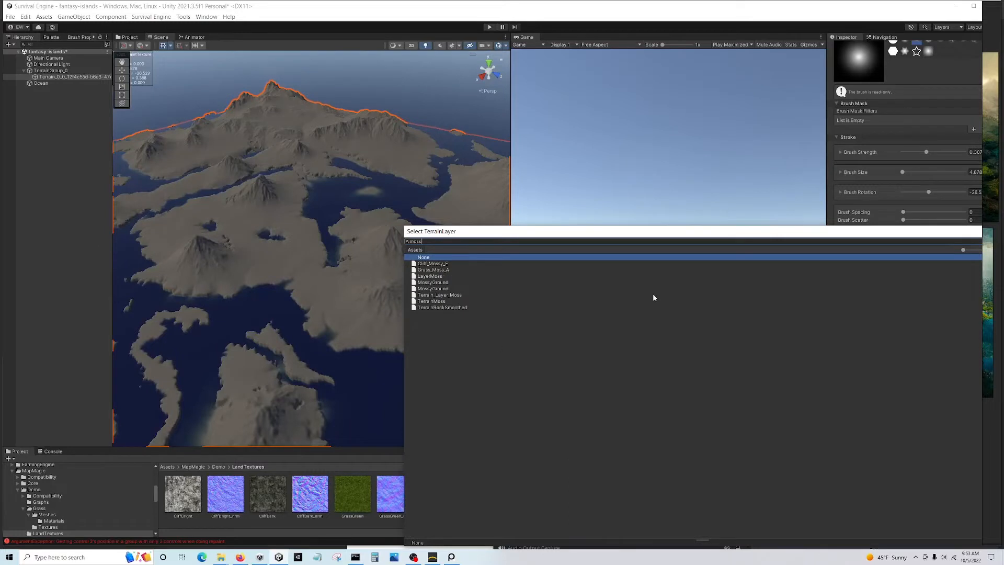
left_click_drag(968, 253, 1002, 253)
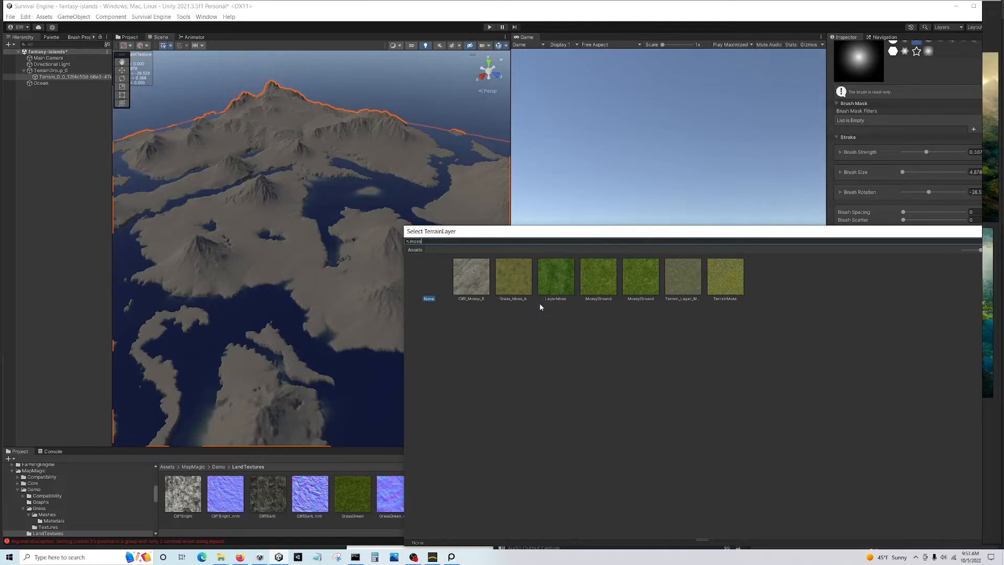
double_click(475, 277)
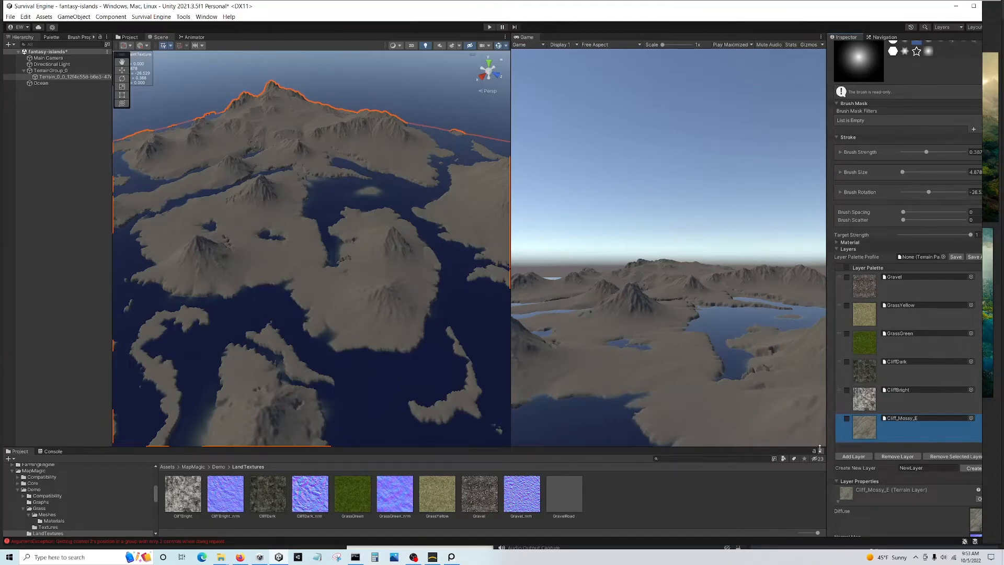
Add the SnowIce and Snowpack terrain layers to the end of the layer palette
left_click(853, 455)
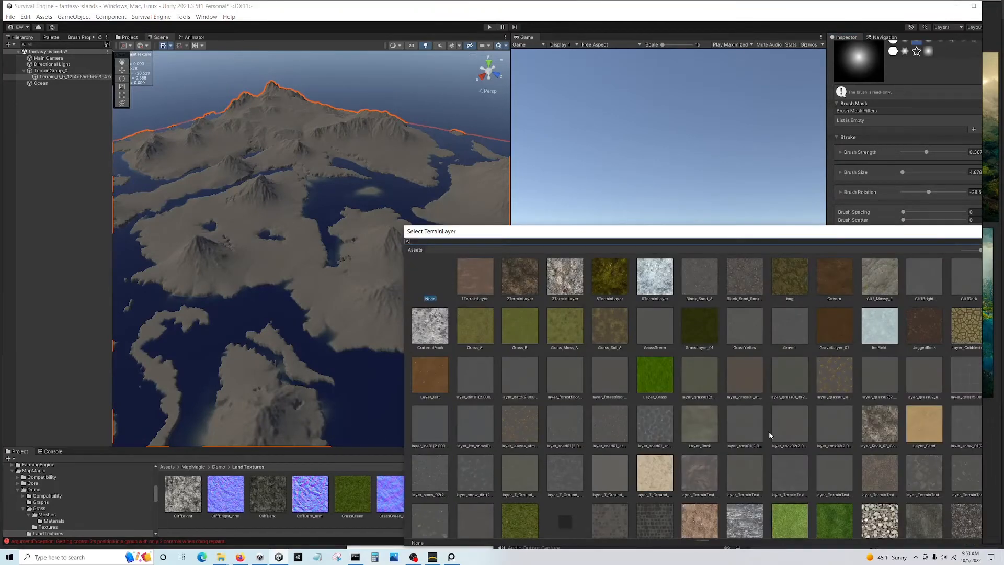
scroll(775, 447, "down", 3)
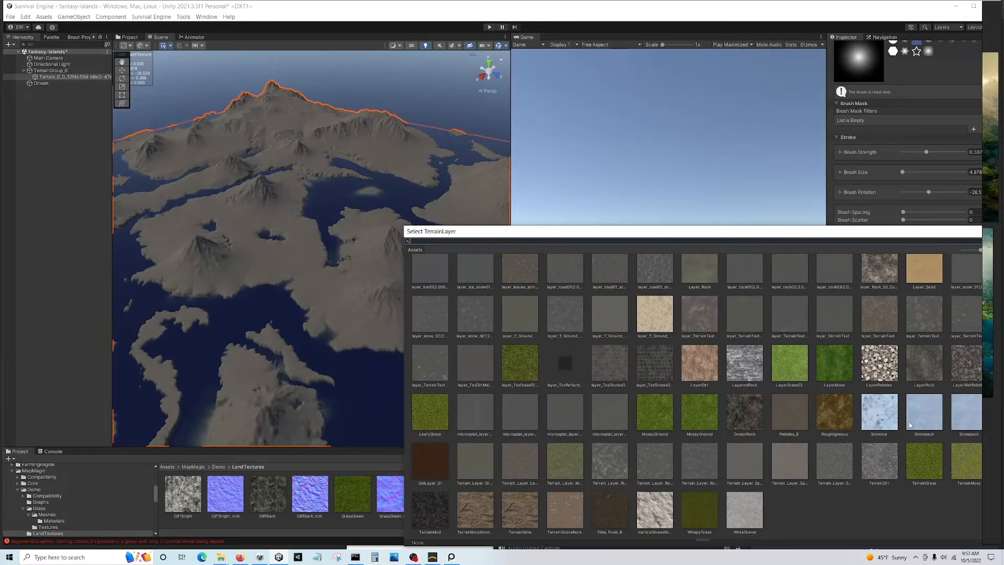
double_click(882, 415)
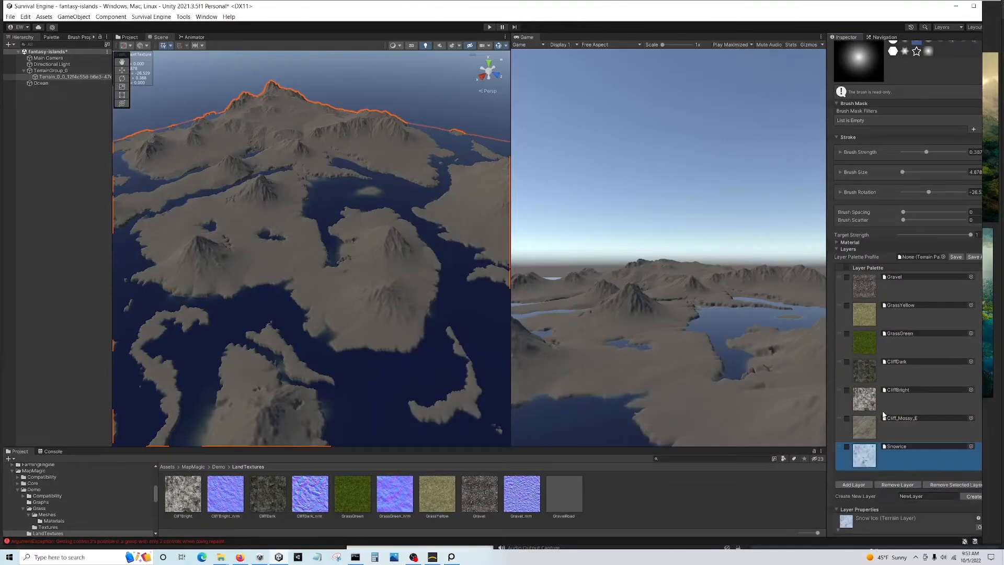
left_click(862, 484)
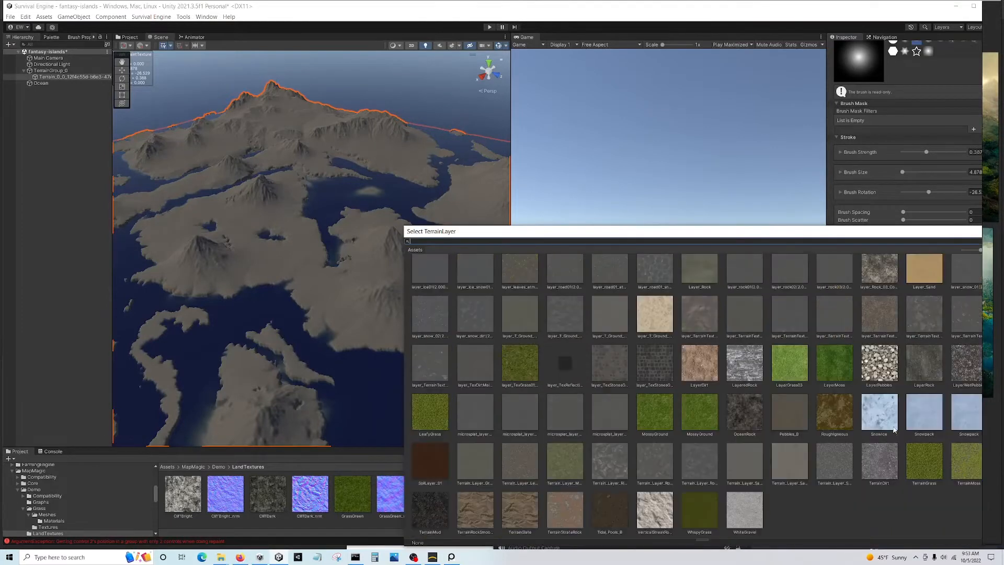
double_click(966, 413)
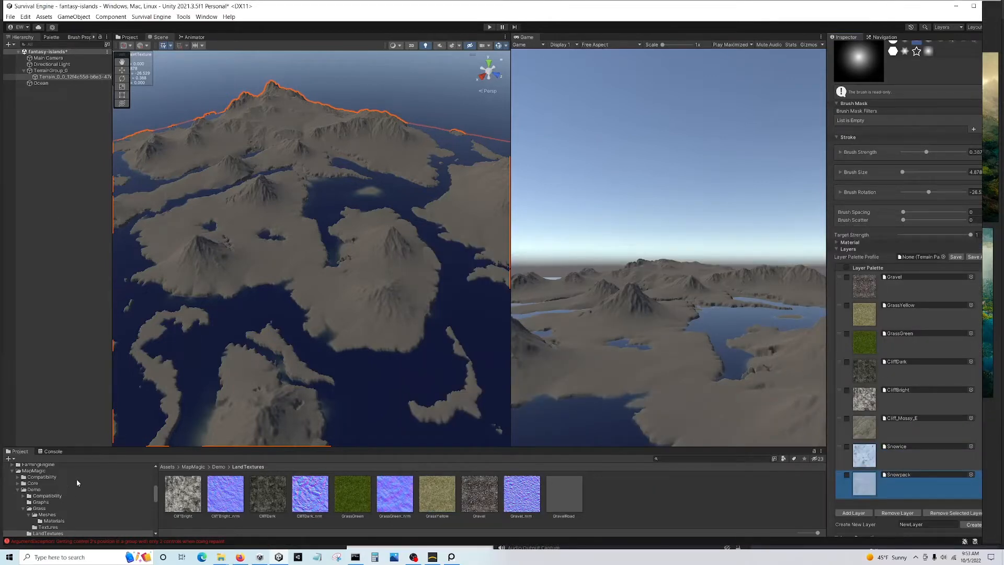
Create an Awesome Technologies vegetation package with 12 terrain textures in the fantasy-islands scene folder
left_click_drag(88, 447, 89, 381)
scroll(59, 486, "down", 10)
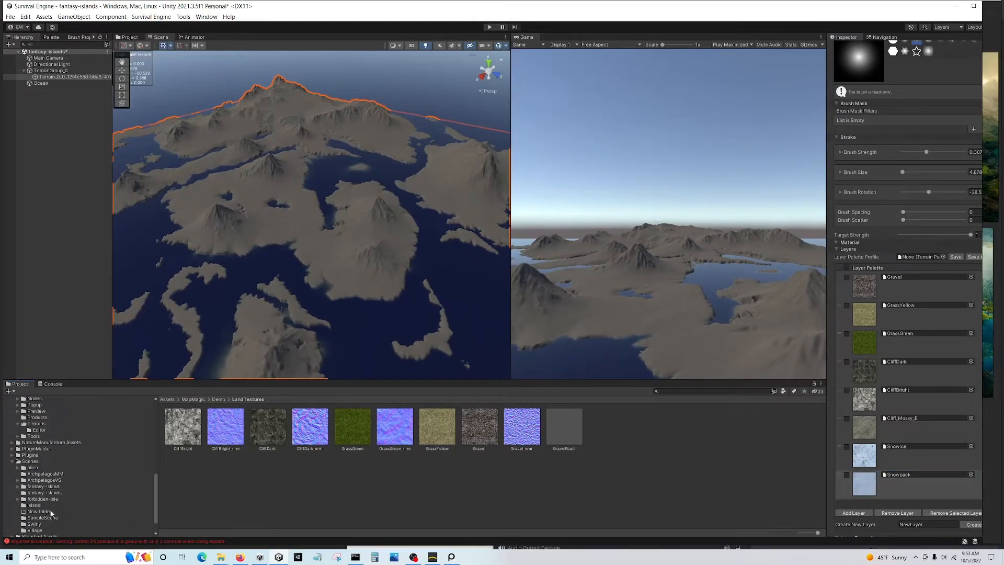
left_click(43, 493)
right_click(278, 462)
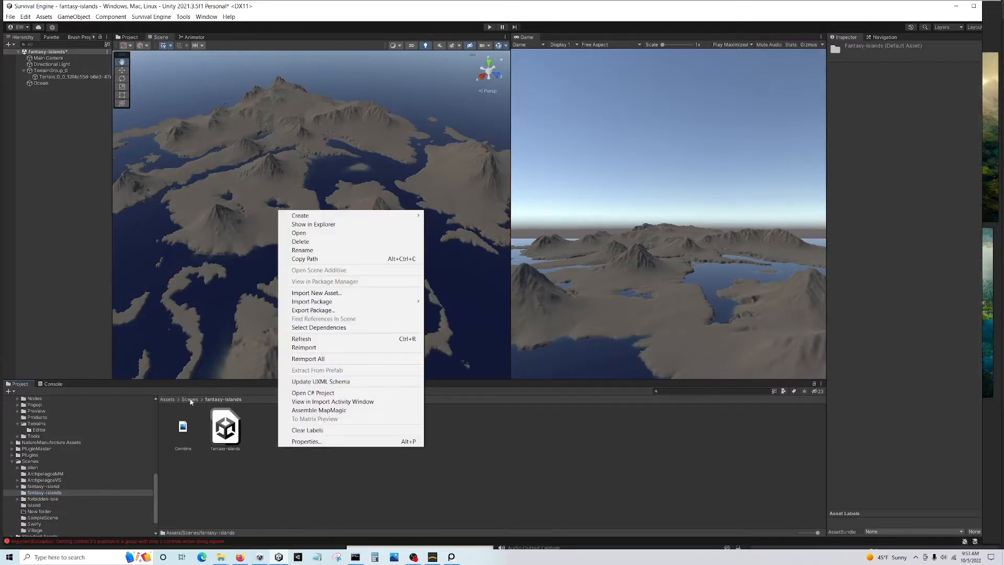
mouse_move(418, 215)
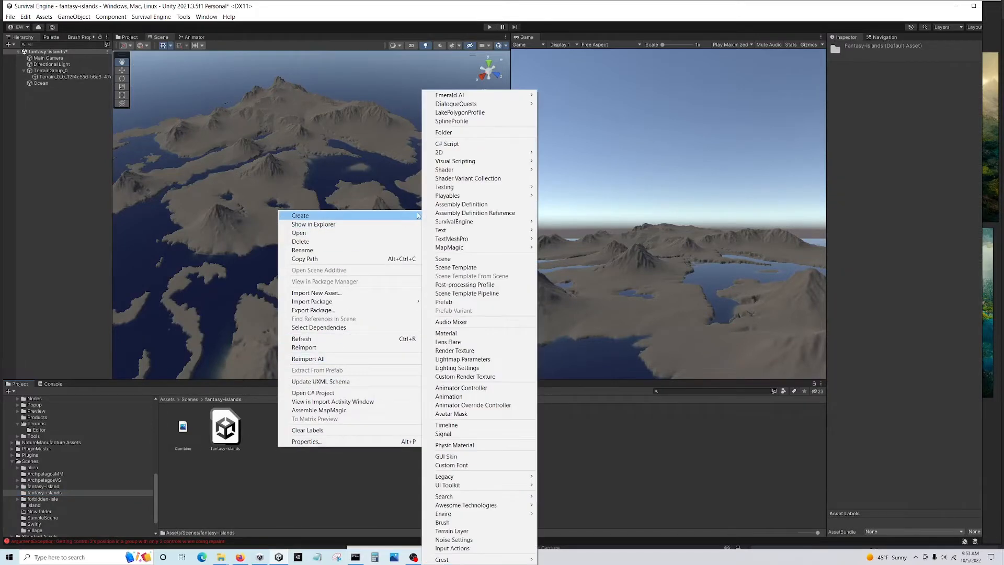
mouse_move(469, 505)
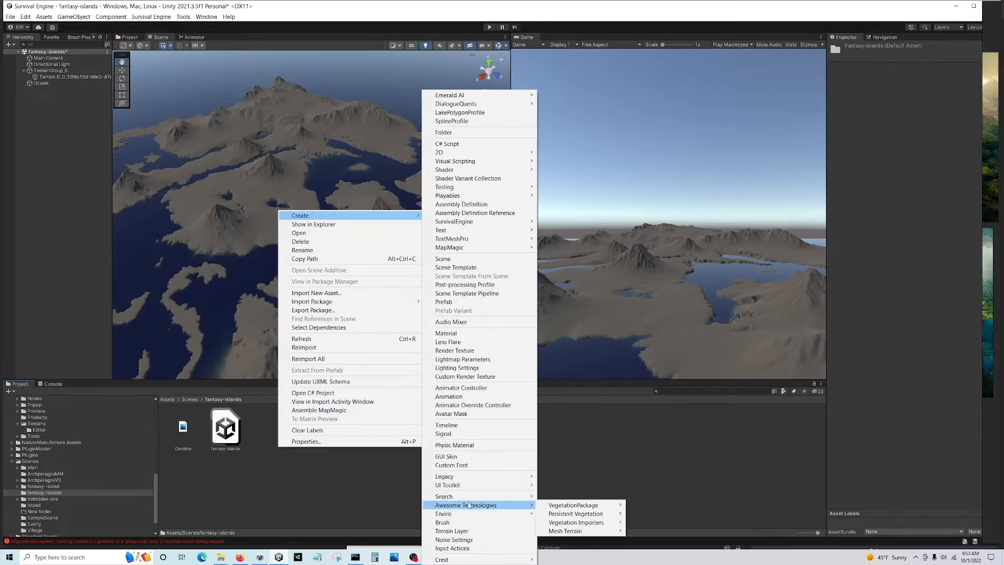
mouse_move(603, 509)
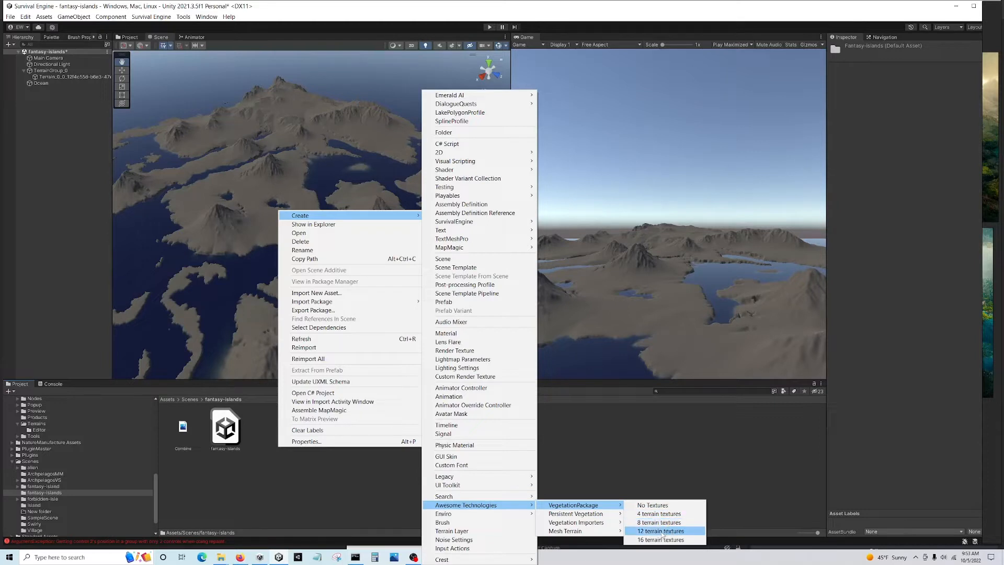
left_click(659, 532)
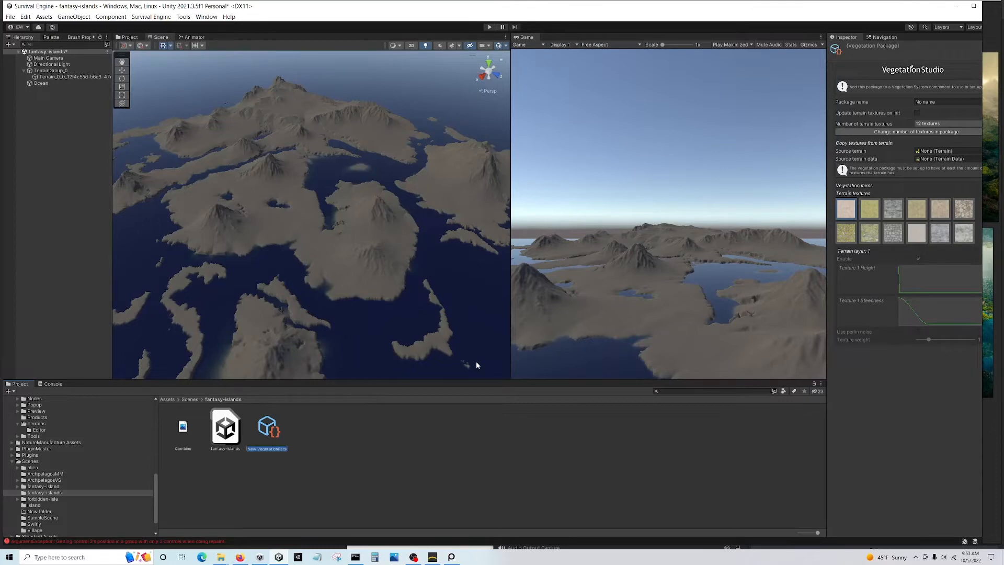
Add Vegetation Studio to the scene and expand its VegetationStudio and VegetationSystem objects
left_click(212, 17)
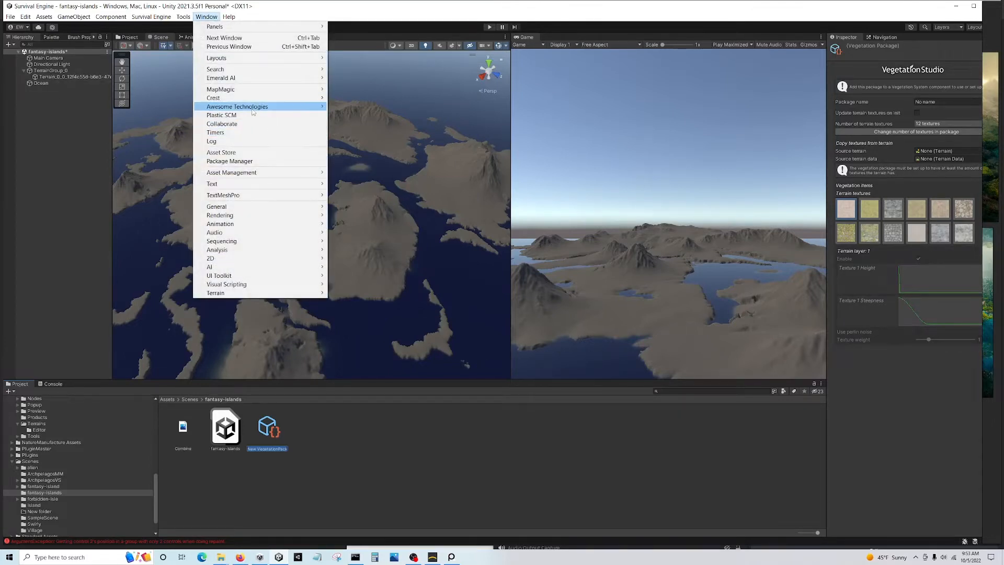
mouse_move(256, 109)
mouse_move(362, 110)
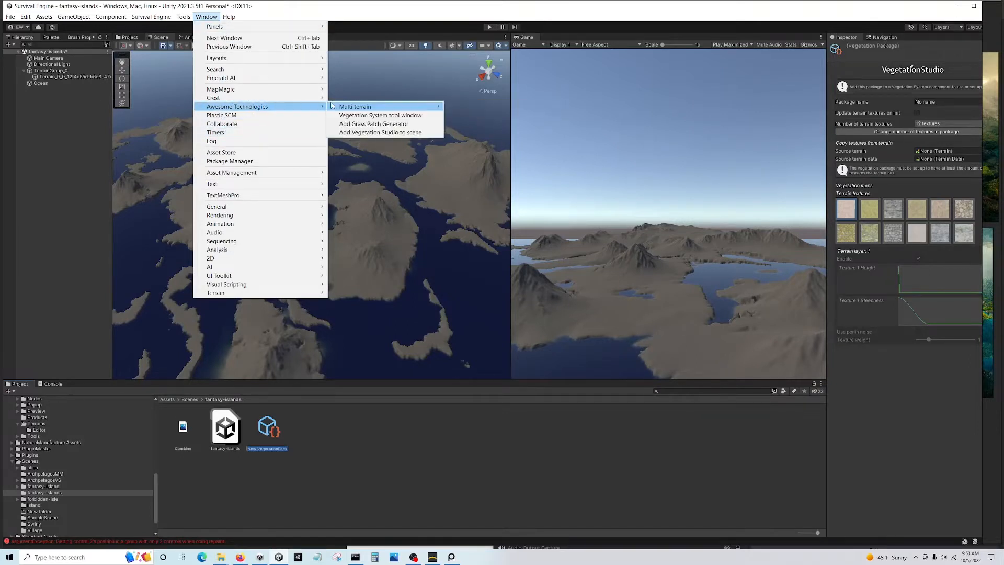
left_click(388, 135)
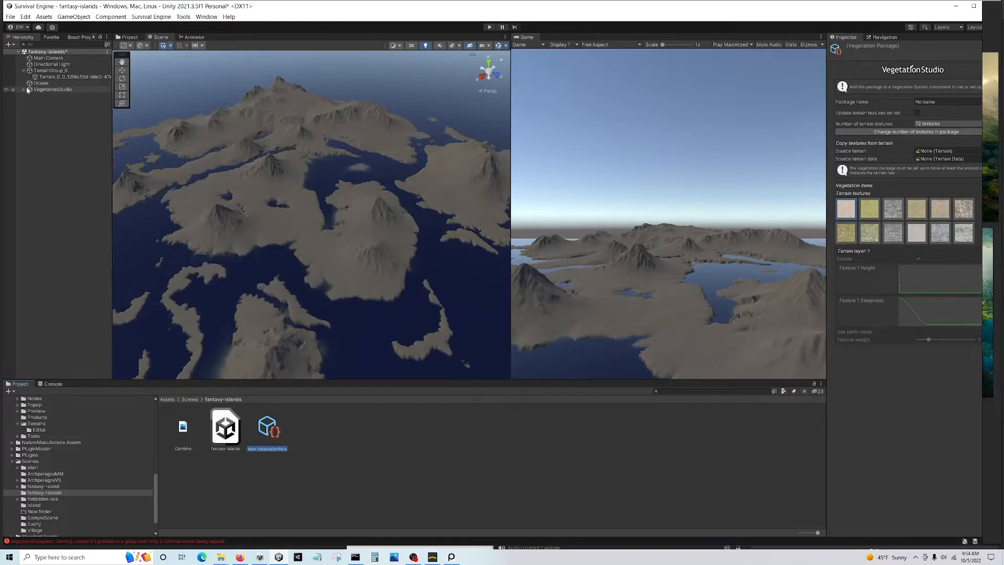
left_click(24, 90)
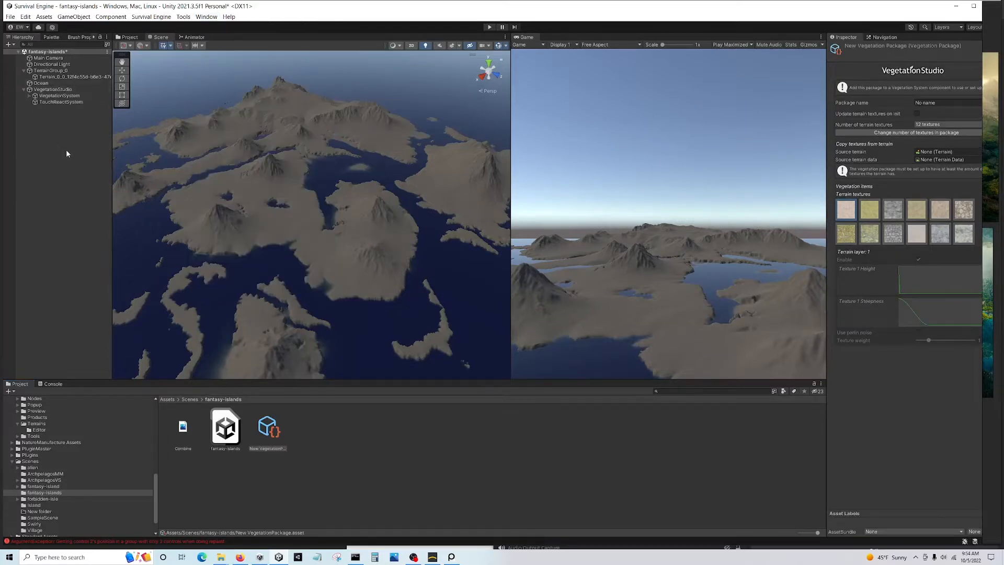
left_click(29, 96)
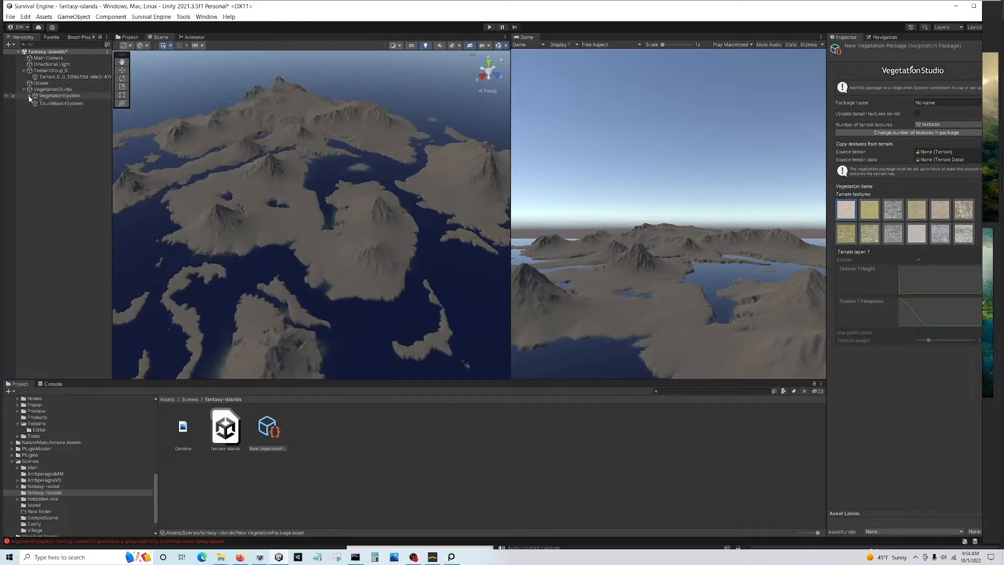
Start the vegetation system on the VegetationSystem object, widening its properties area to show the package settings
left_click(58, 96)
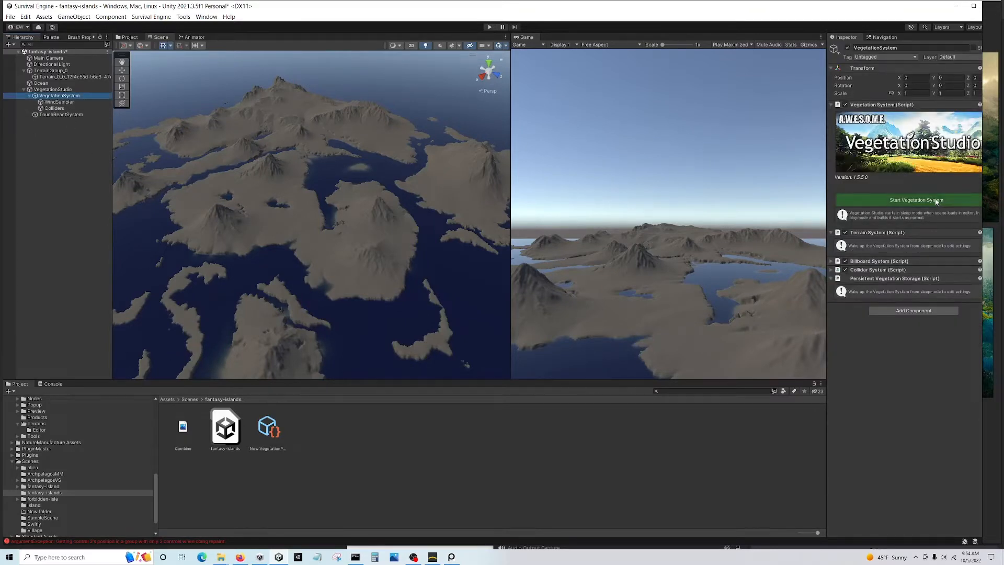
left_click_drag(826, 165, 766, 172)
left_click(816, 200)
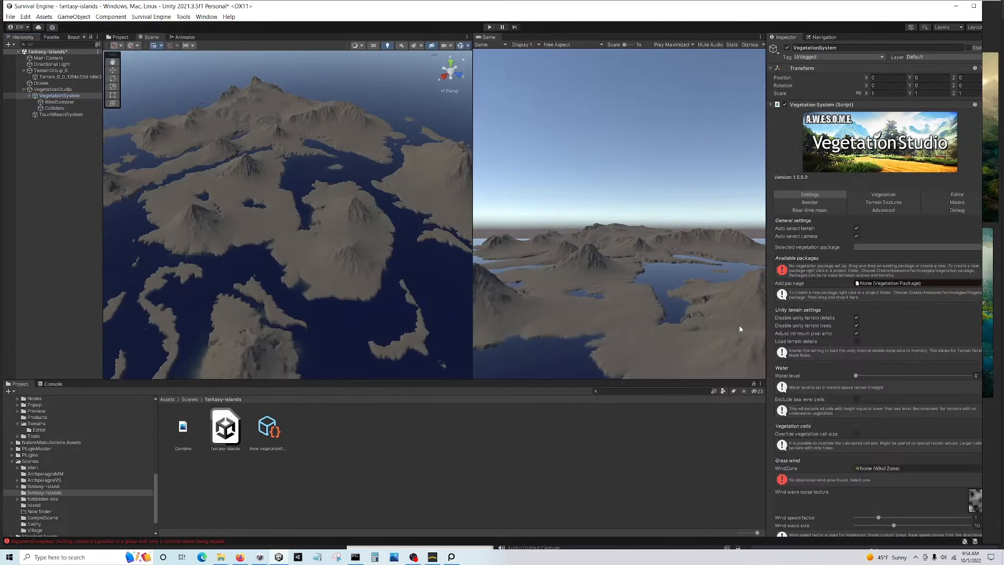
scroll(840, 333, "down", 3)
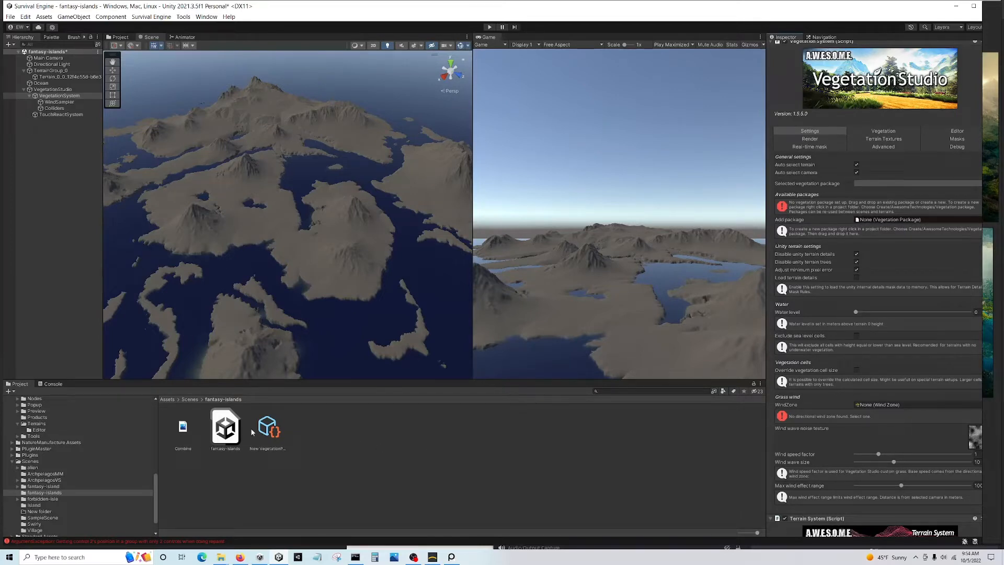
Add the new vegetation package to the vegetation system and show its terrain texture splatmap settings in a wider properties area
left_click_drag(268, 428, 889, 219)
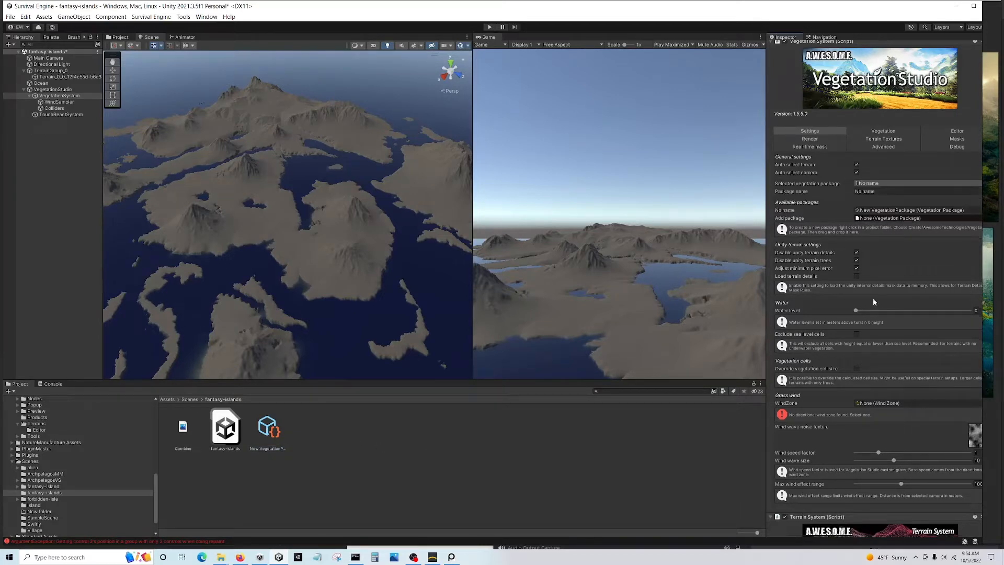
scroll(824, 317, "down", 5)
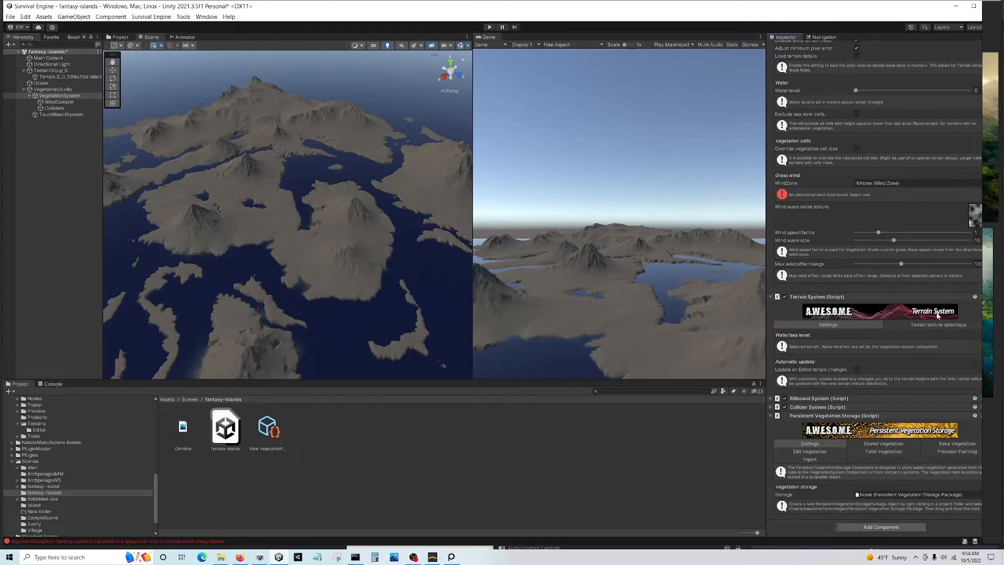
scroll(831, 388, "down", 4)
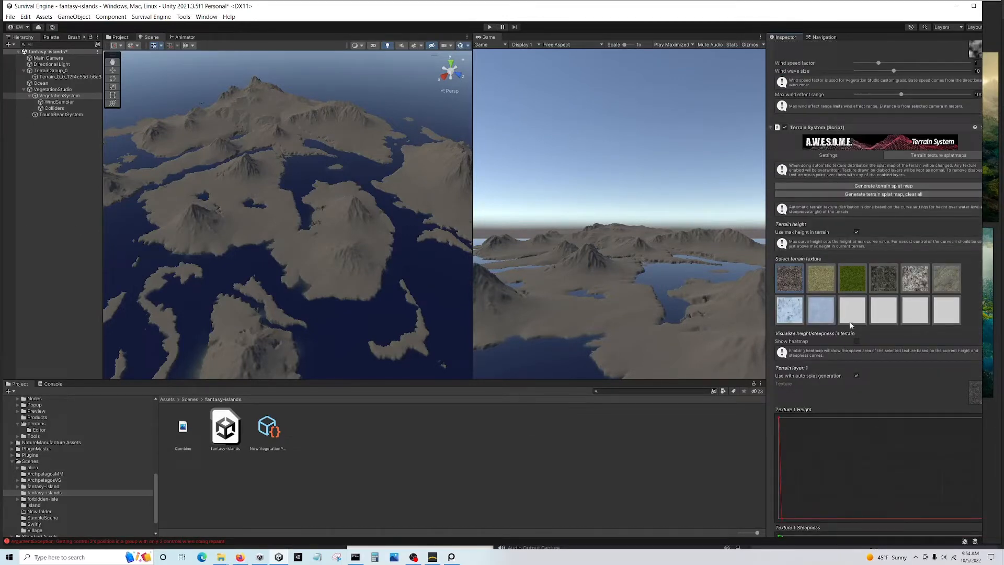
scroll(816, 262, "down", 3)
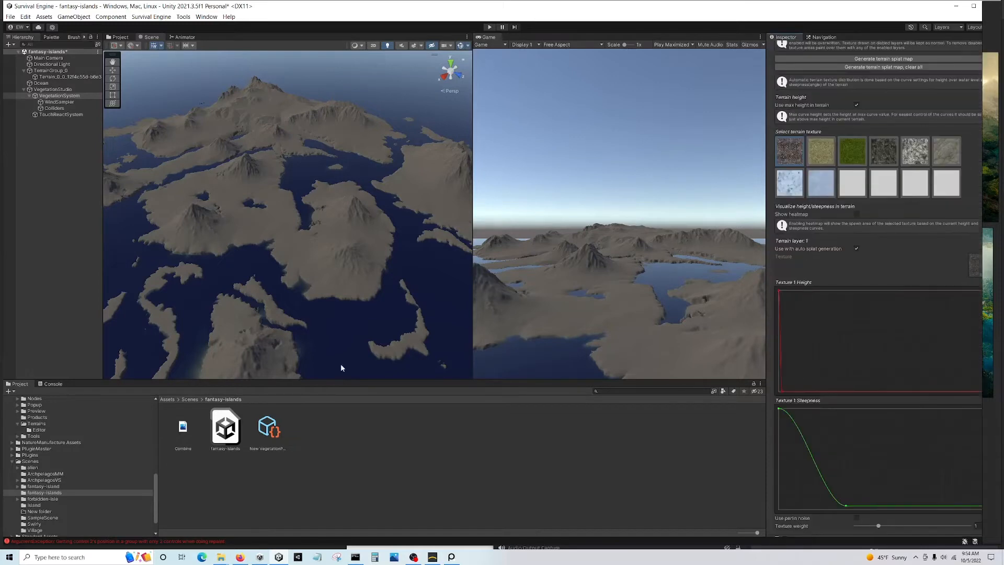
scroll(822, 207, "down", 2)
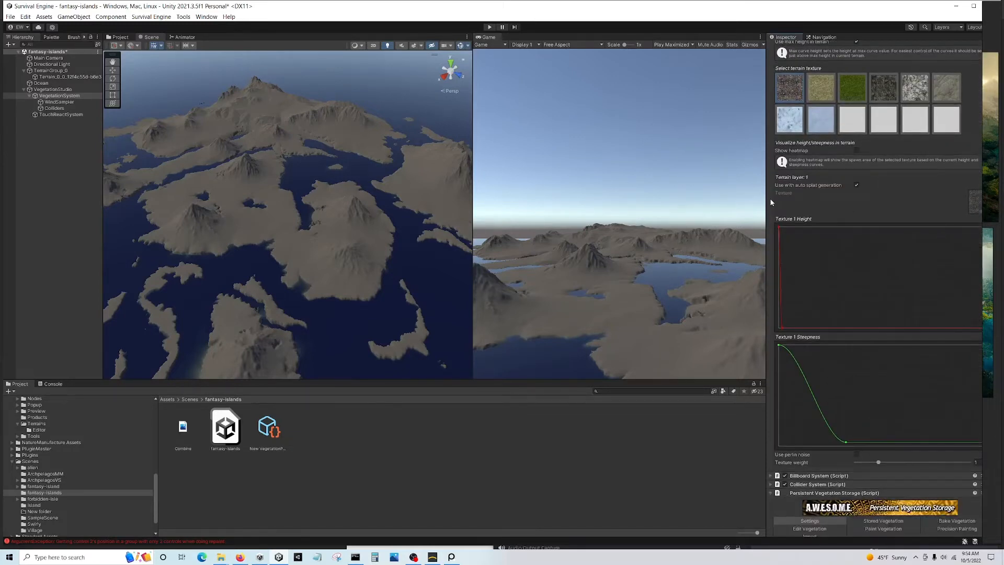
left_click_drag(767, 202, 708, 200)
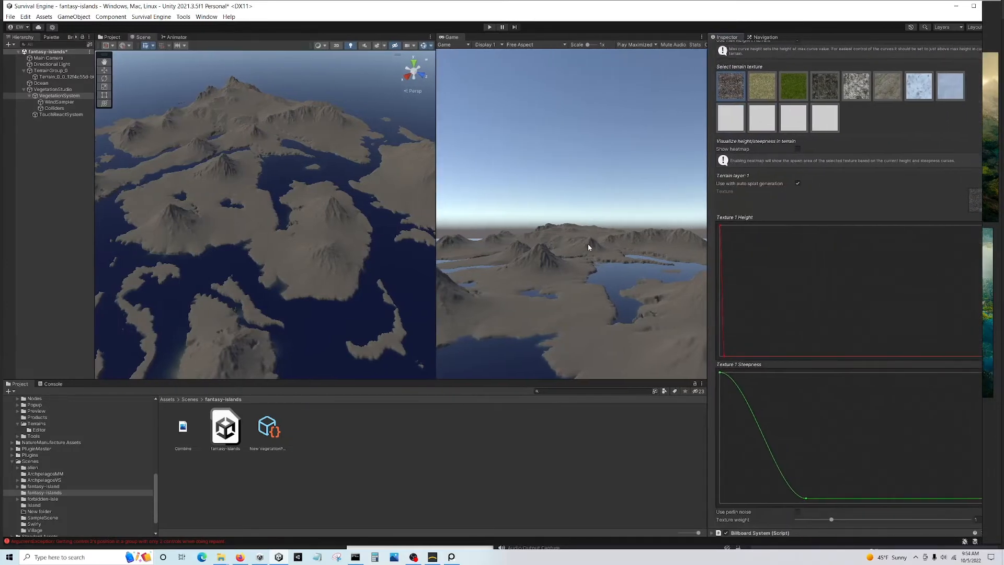
scroll(382, 199, "down", 2)
scroll(384, 189, "down", 2)
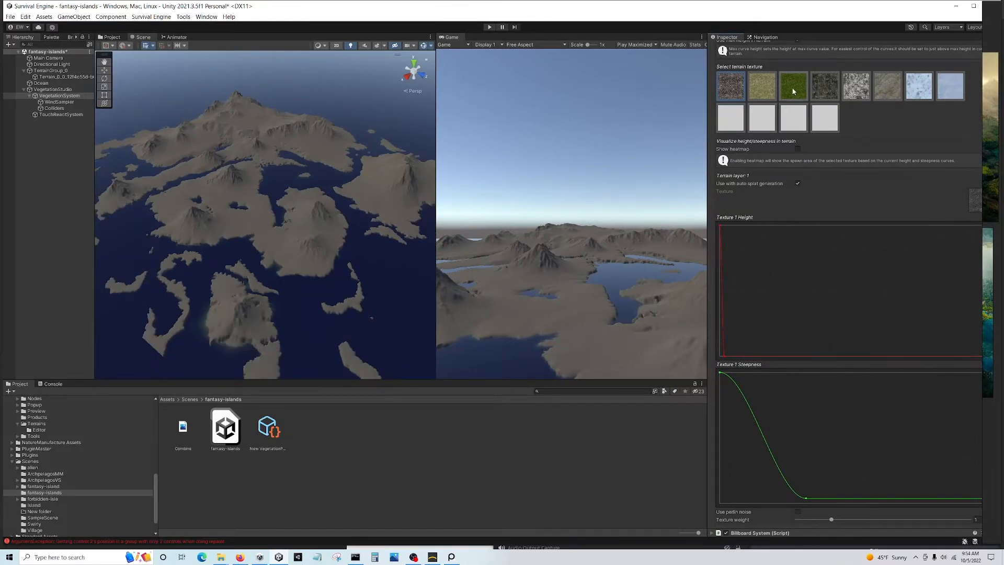
Try the texture heatmap on the terrain, turn it back off, and disable Draw Instanced in the terrain's settings
left_click(798, 149)
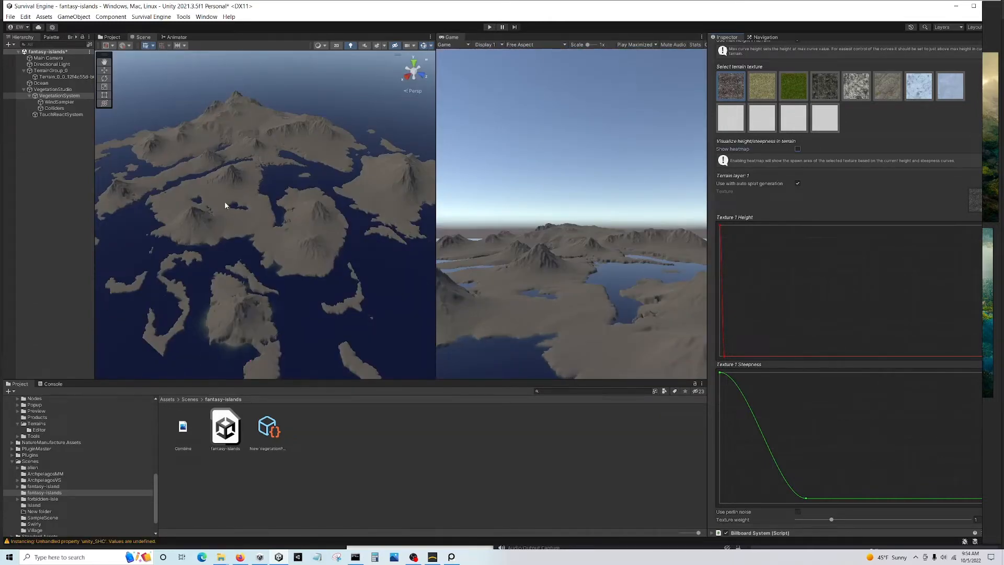
left_click(798, 149)
left_click(55, 77)
scroll(766, 259, "up", 10)
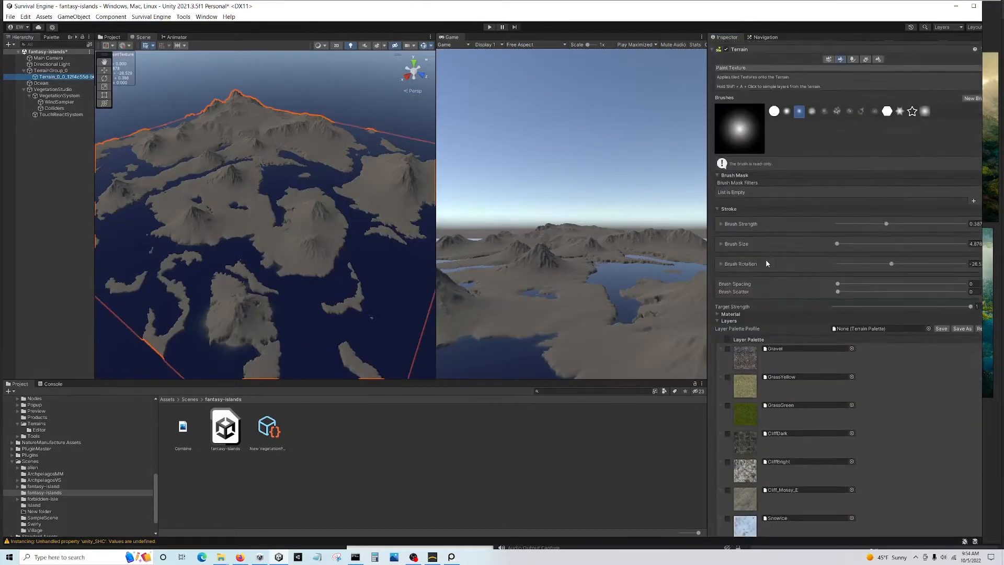
left_click(879, 115)
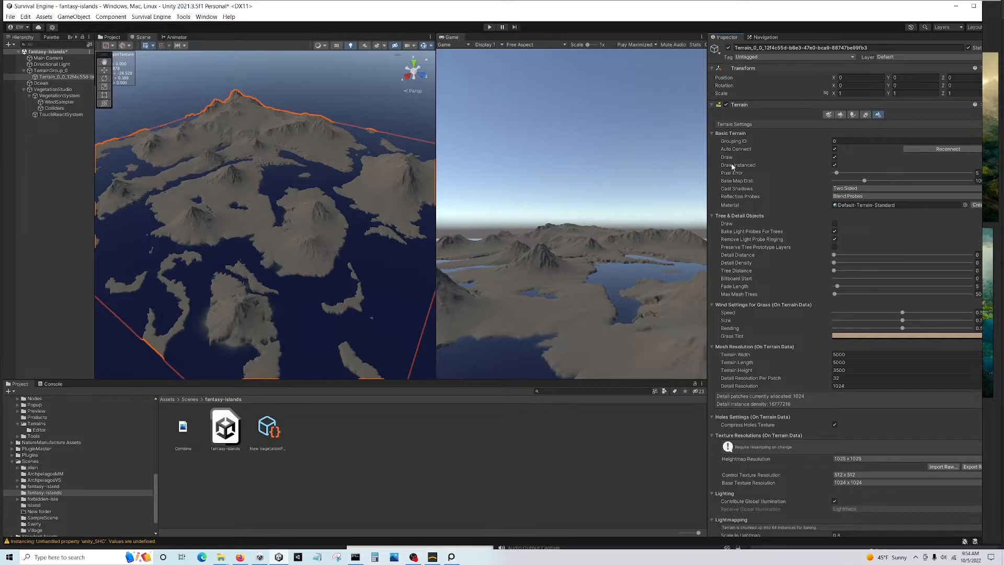
left_click(834, 165)
Preview the first texture's height and steepness heatmap from the VegetationSystem's terrain texture splatmap settings, and turn it off again
left_click(59, 96)
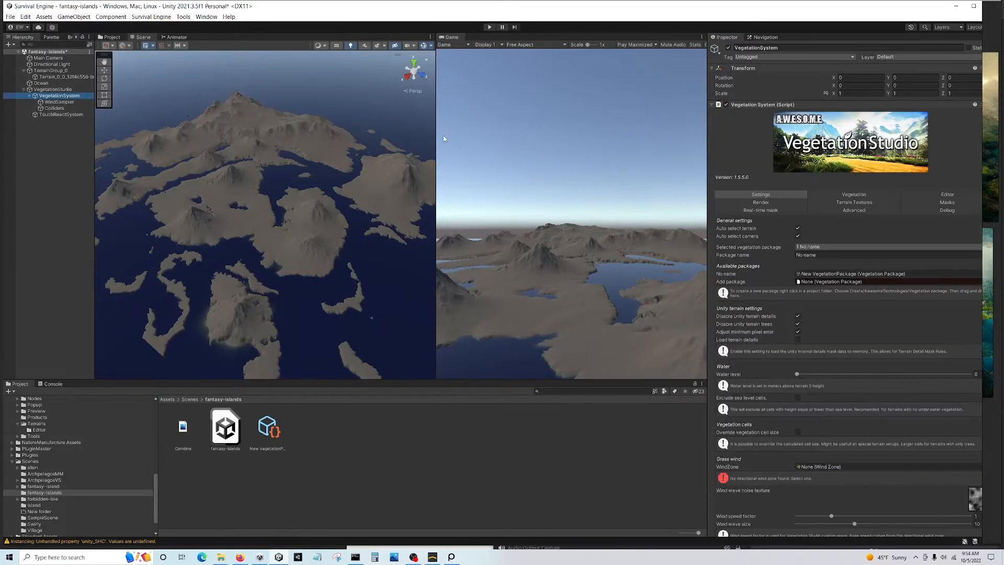
scroll(831, 257, "down", 10)
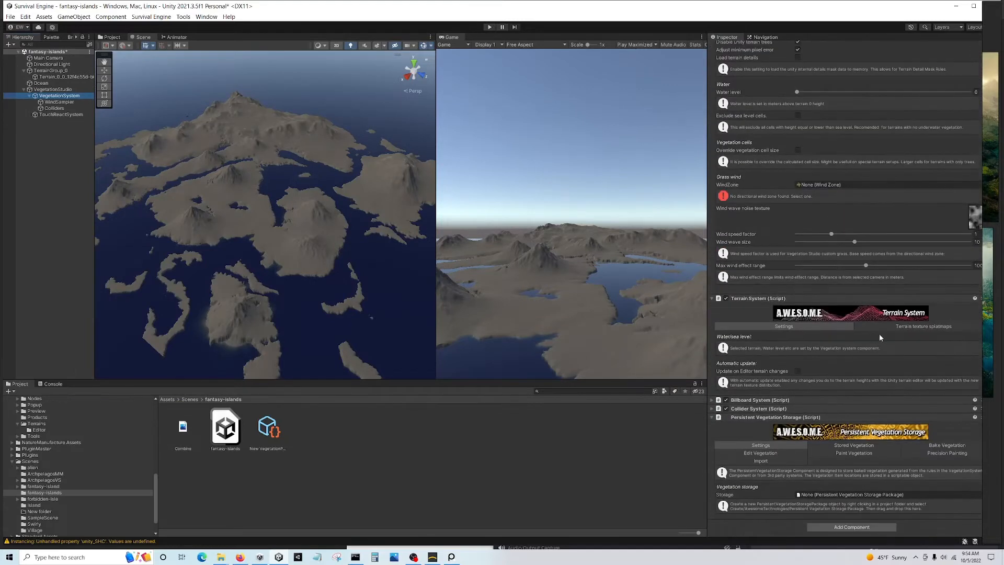
left_click(888, 327)
scroll(766, 355, "down", 11)
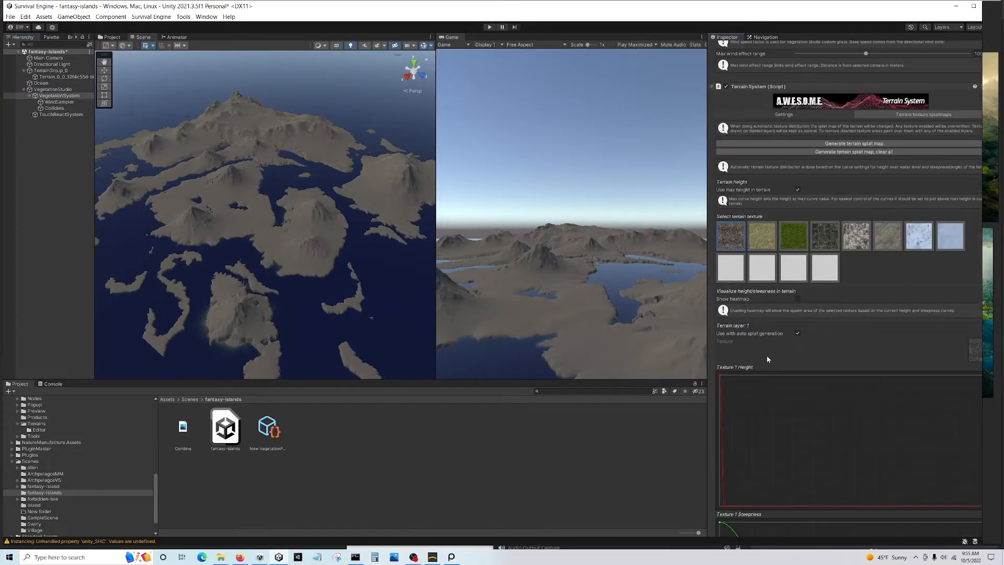
left_click(798, 193)
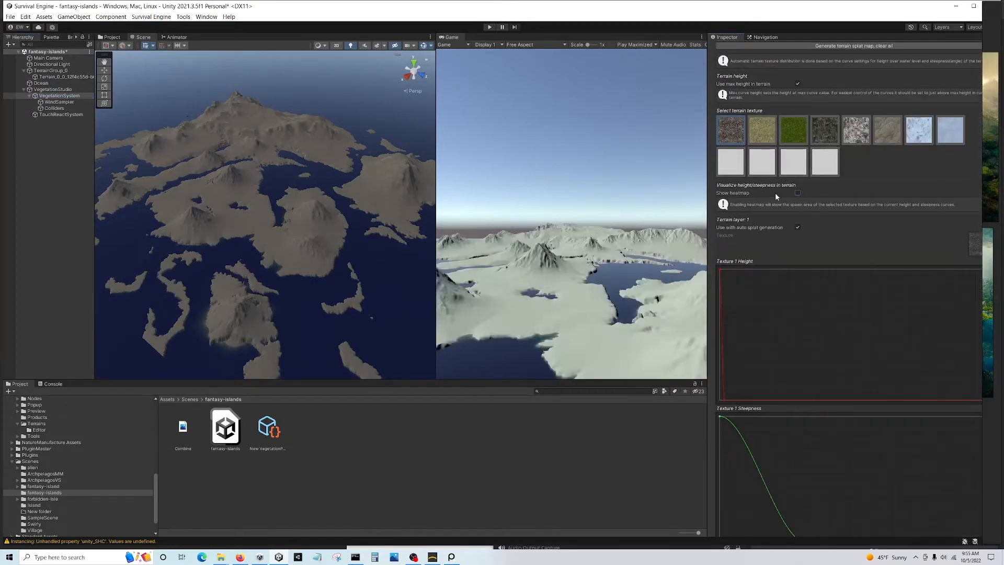
scroll(744, 194, "down", 2)
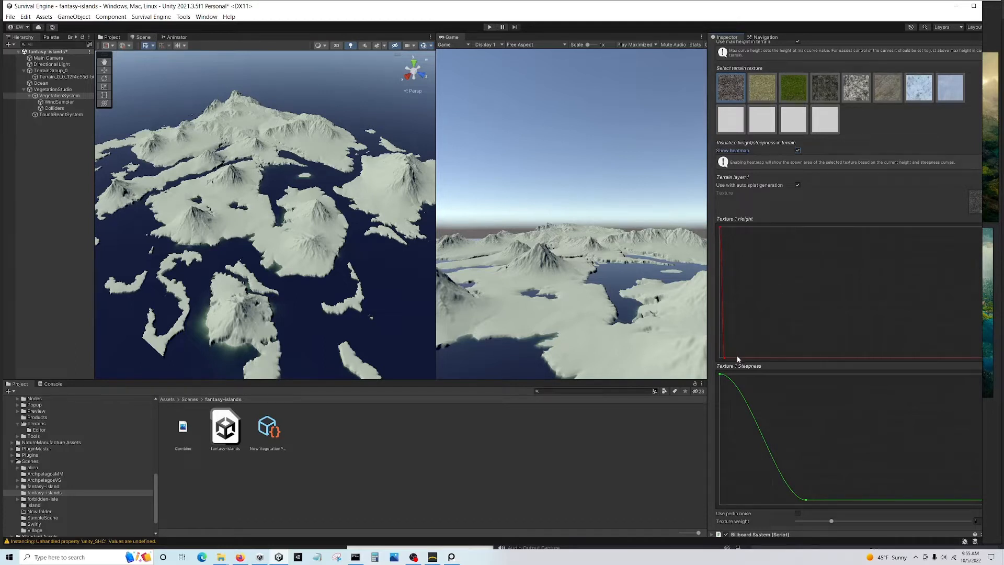
left_click(797, 150)
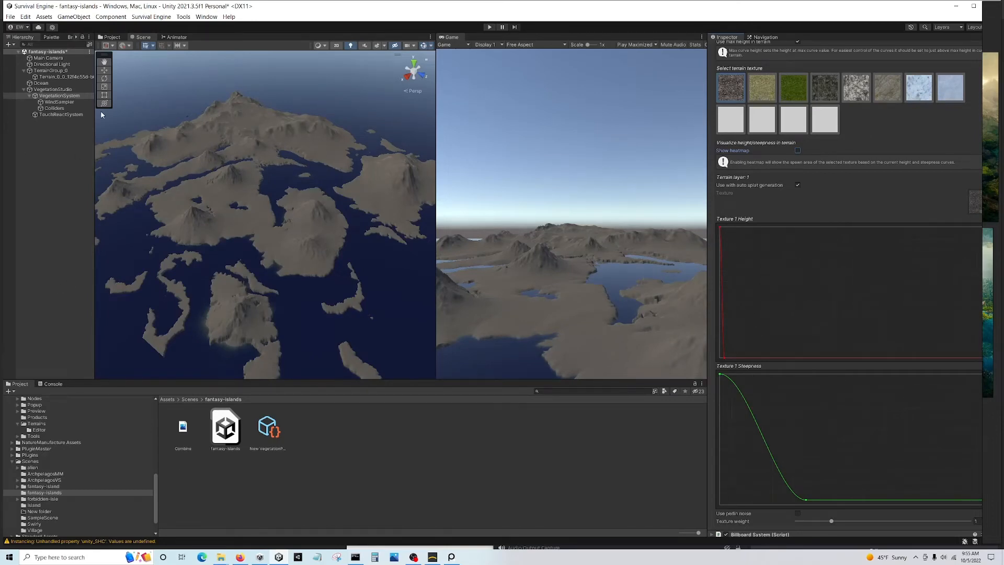
Set the Ocean object's Y position to 31
left_click(50, 83)
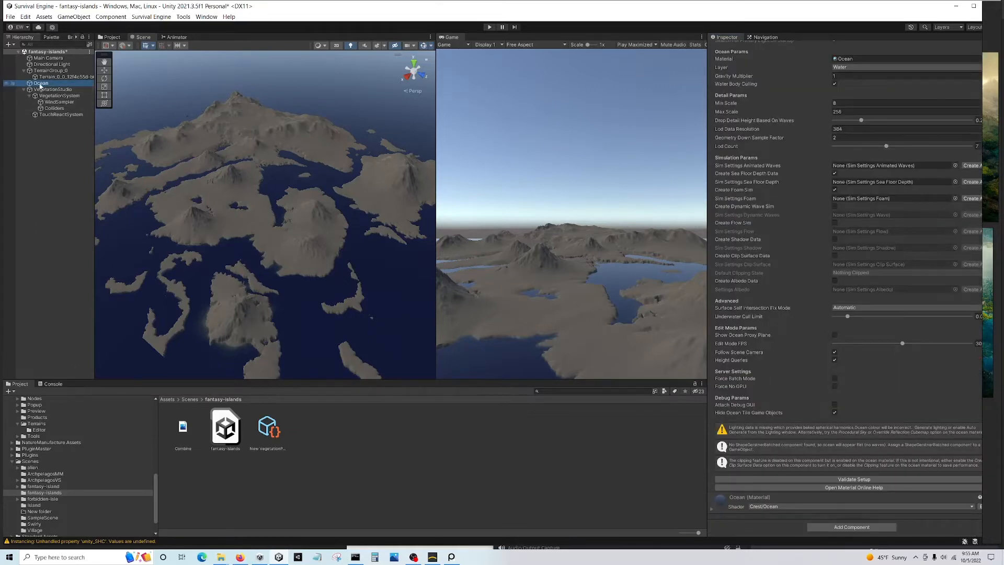
scroll(939, 102, "up", 4)
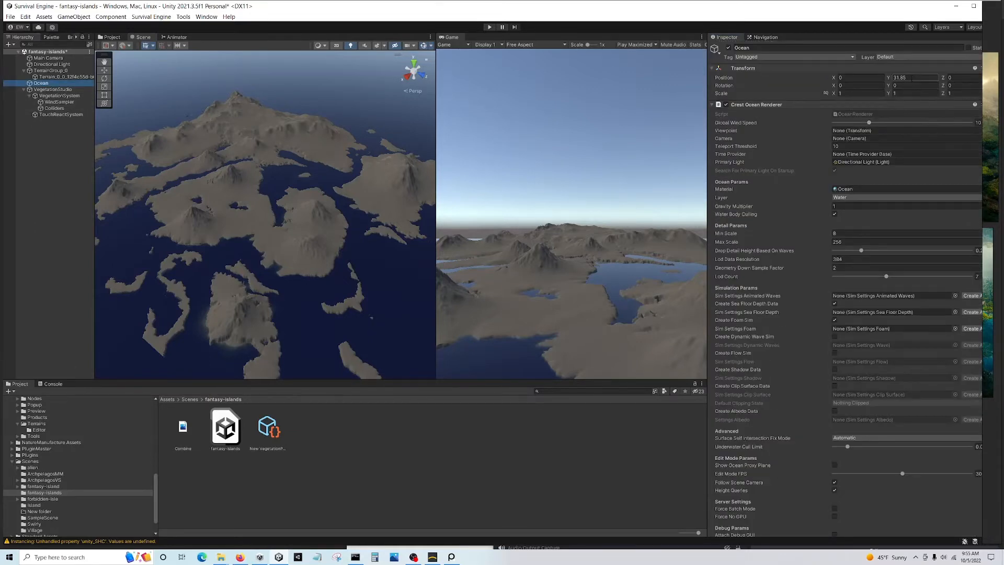
left_click(911, 78)
type("32")
key("BackSpace")
type("1")
Set the water level of the VegetationSystem object to 31
left_click(67, 98)
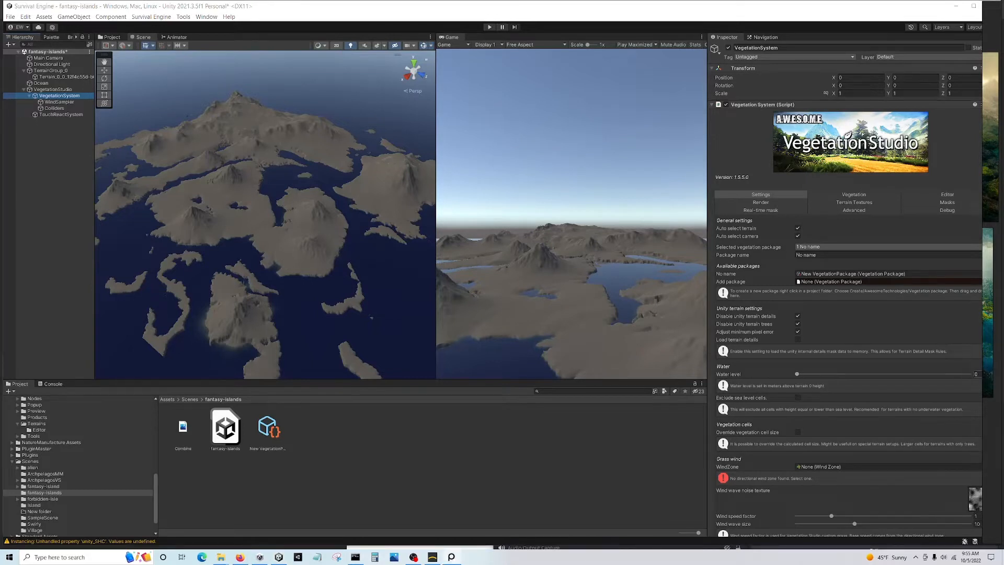
left_click(976, 374)
type("361")
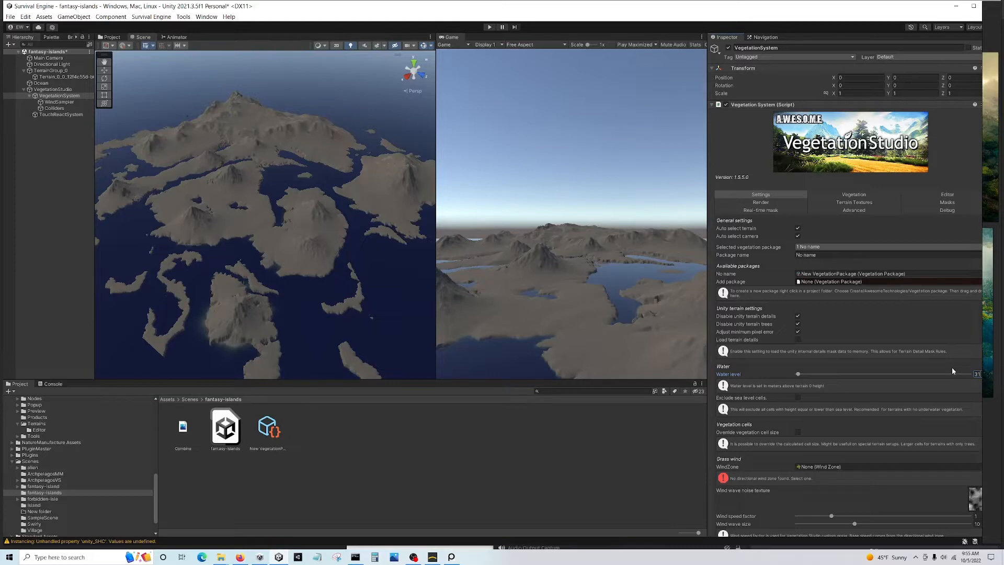
key("Return")
Turn on the heatmap for the first terrain texture in the Terrain System's terrain texture splatmap settings
scroll(788, 408, "down", 10)
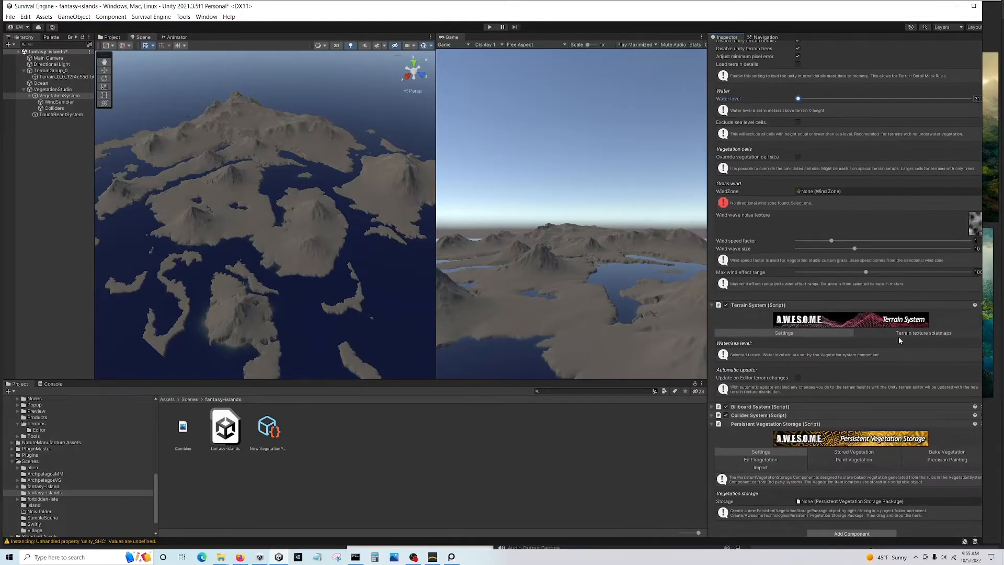
left_click(899, 332)
scroll(723, 434, "down", 3)
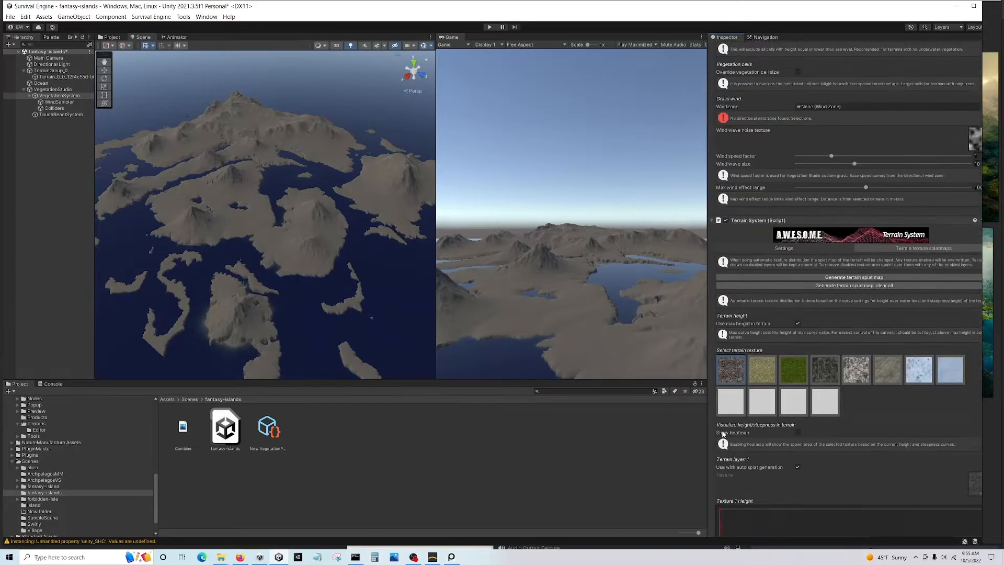
scroll(729, 442, "down", 2)
scroll(730, 338, "down", 3)
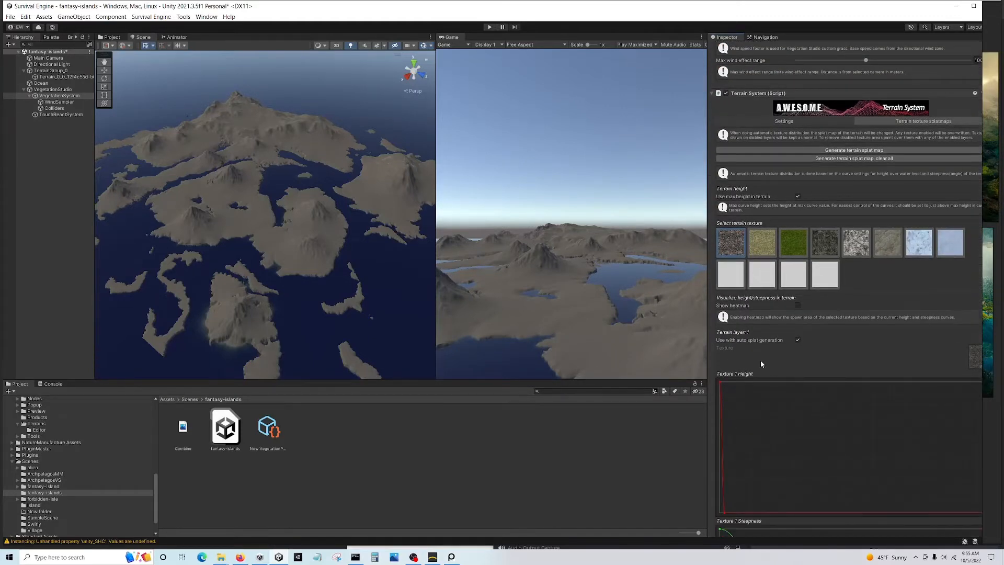
scroll(760, 359, "down", 3)
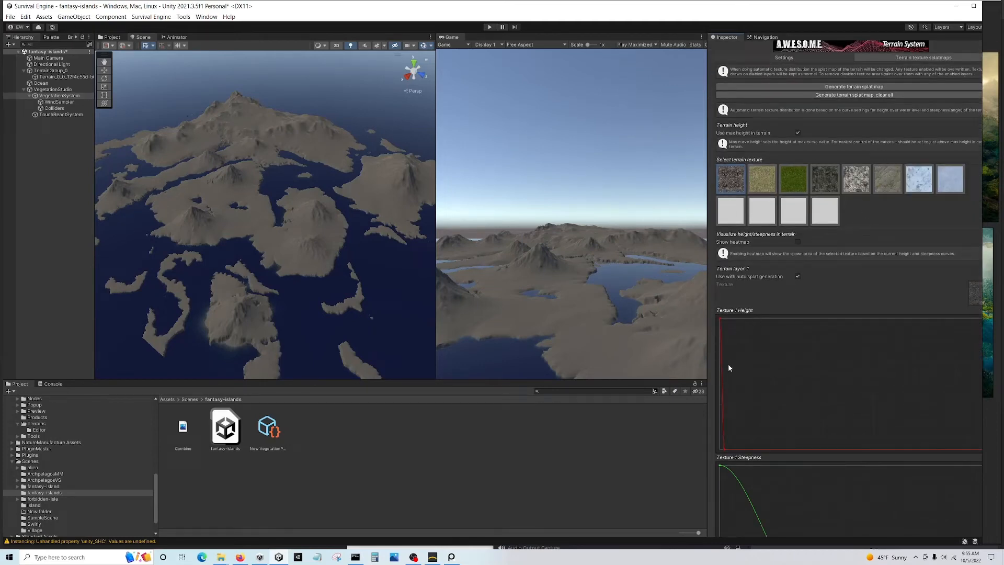
left_click(797, 242)
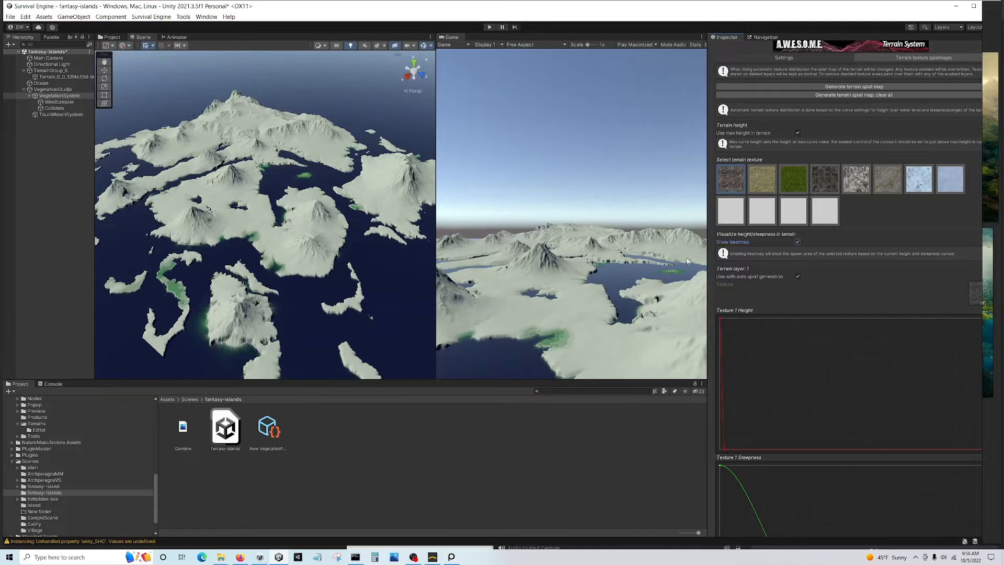
Extend the first texture's height curve to 0% density at about 2.9 m above sea level and full-density steepness to about 5 degrees
scroll(739, 283, "down", 3)
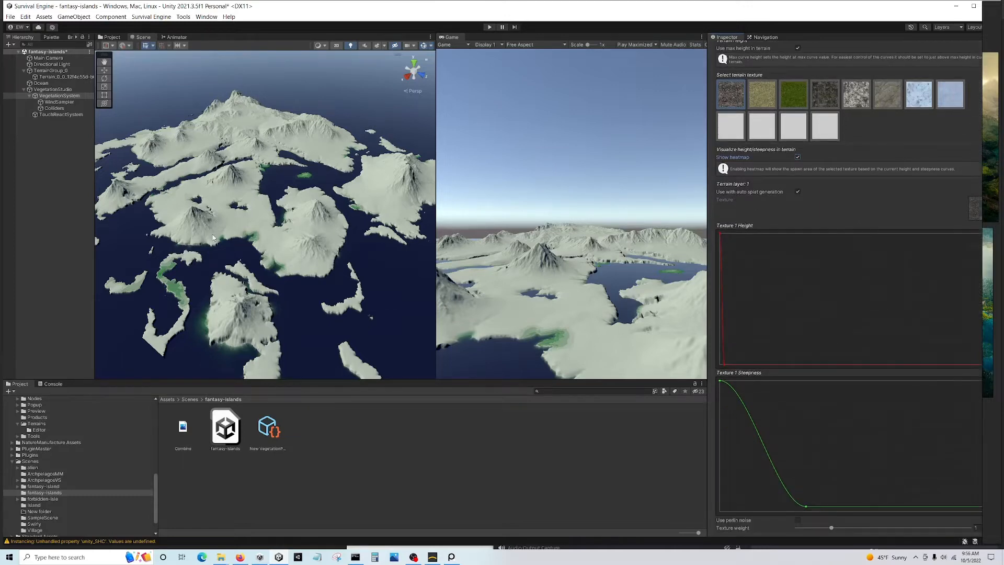
mouse_move(720, 380)
left_mouse_down()
mouse_move(740, 382)
mouse_move(728, 365)
left_mouse_up()
left_click(723, 365)
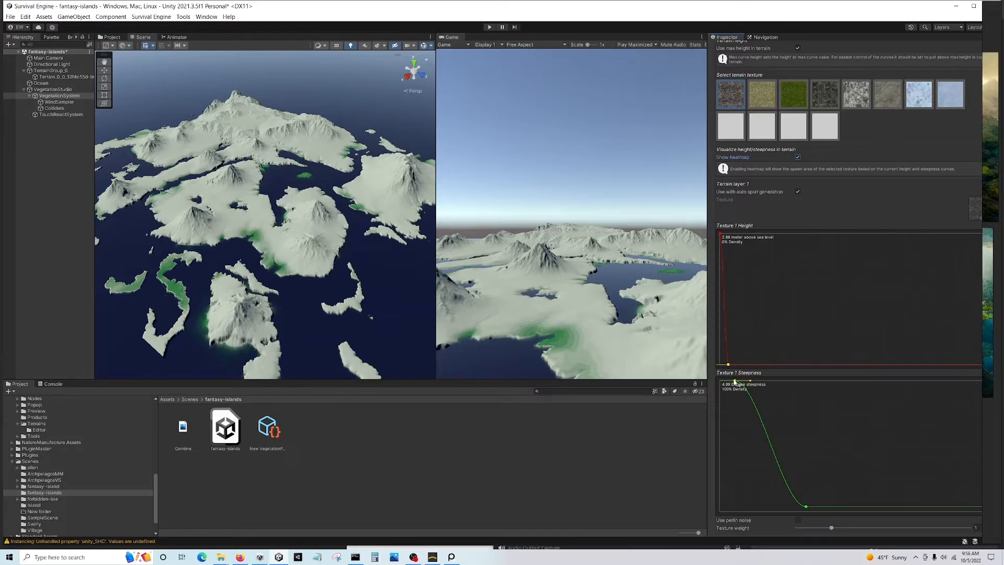
left_click(721, 235)
left_click(728, 366)
Show the second texture's heatmap and check the island reference images behind the editor window
left_click(764, 89)
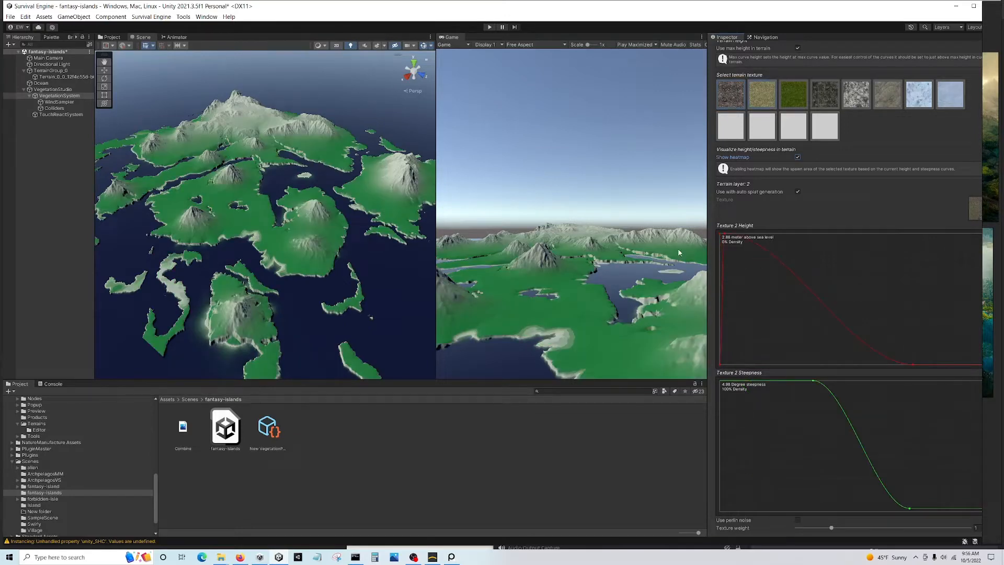
left_click_drag(985, 270, 388, 279)
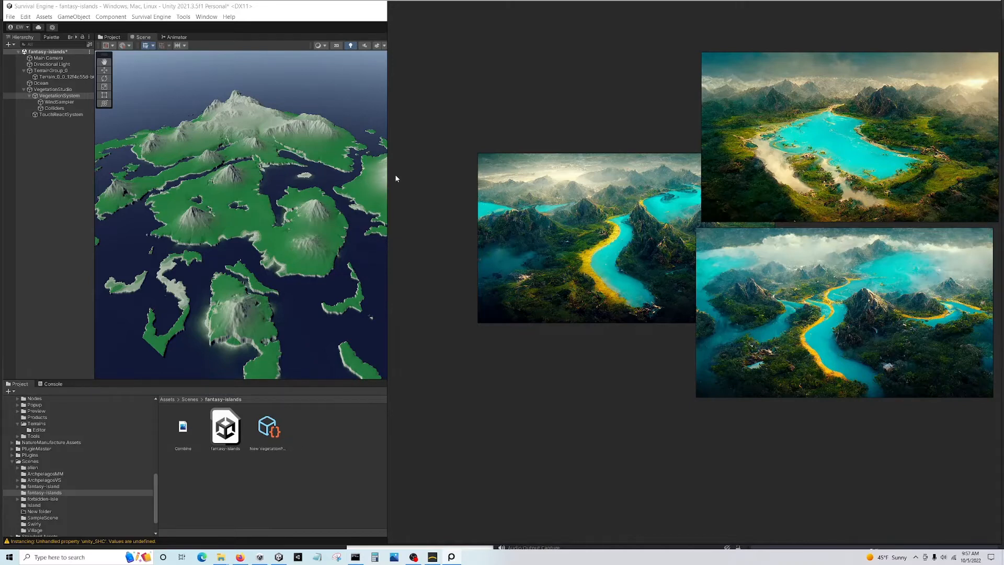
left_click_drag(387, 175, 1000, 225)
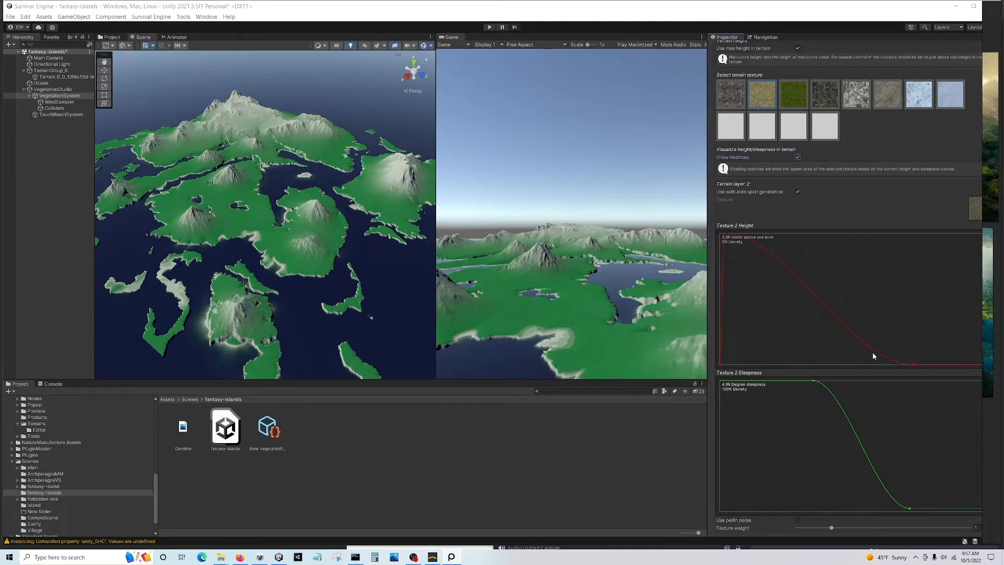
Reshape the second texture's curves to reach 0% density at about 4.6 m above sea level and about 39 degrees steepness
mouse_move(908, 363)
left_mouse_down()
mouse_move(850, 380)
mouse_move(734, 386)
left_mouse_up()
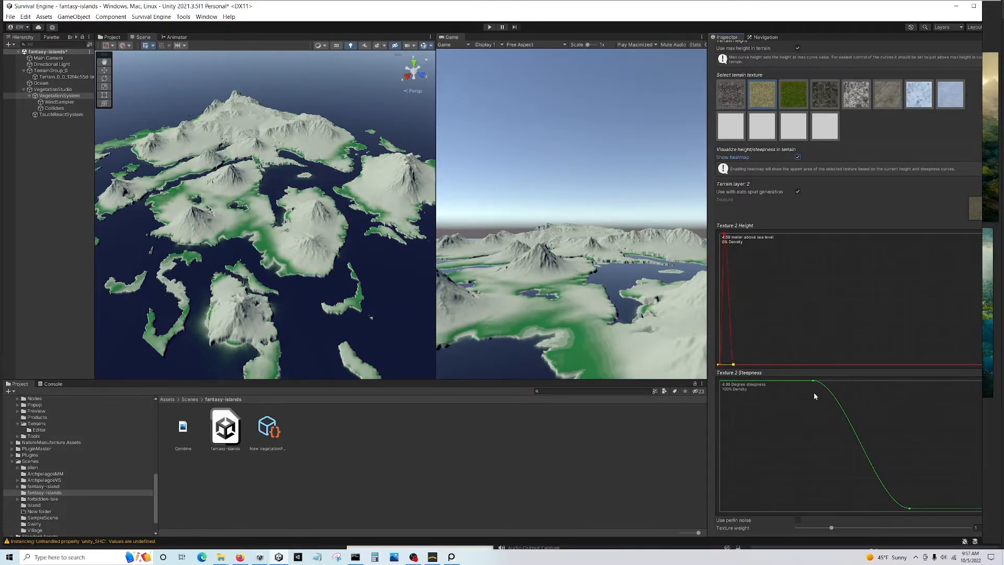
left_click_drag(812, 381, 789, 381)
left_click_drag(909, 510, 837, 511)
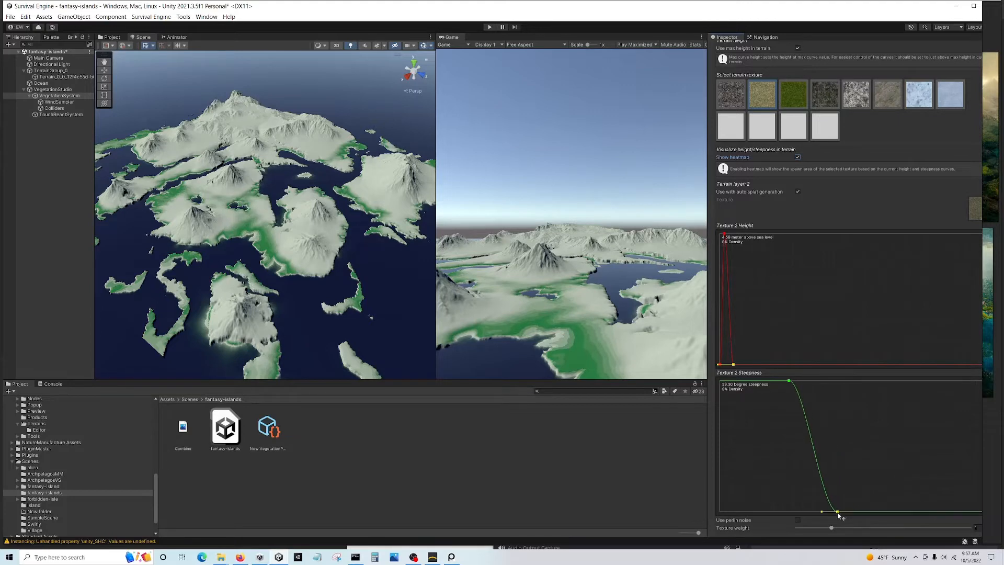
left_click(734, 365)
Select the third, green grass texture and drop its height curve to 0% density at about 59 m above sea level
left_click(803, 99)
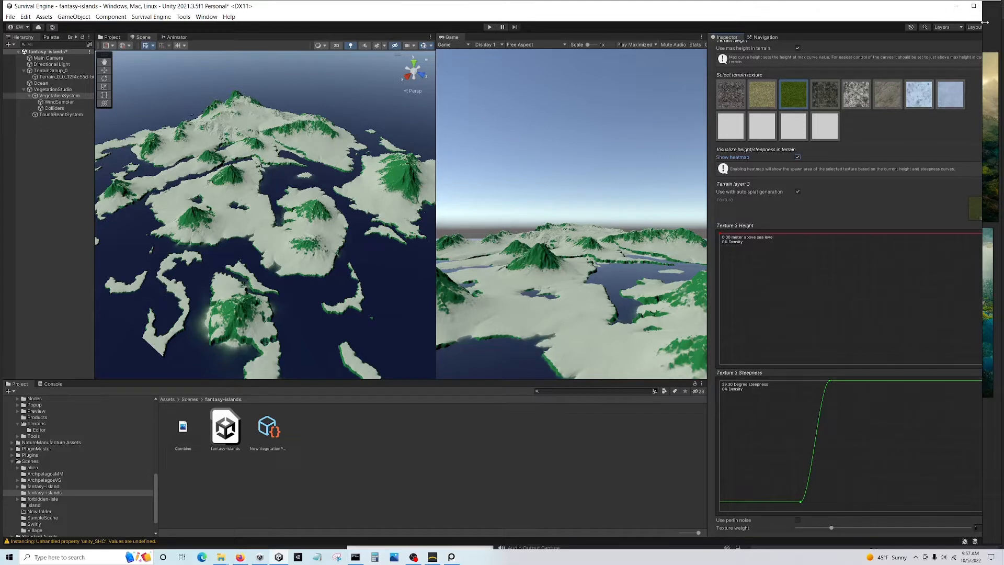
left_click_drag(988, 4, 1003, 4)
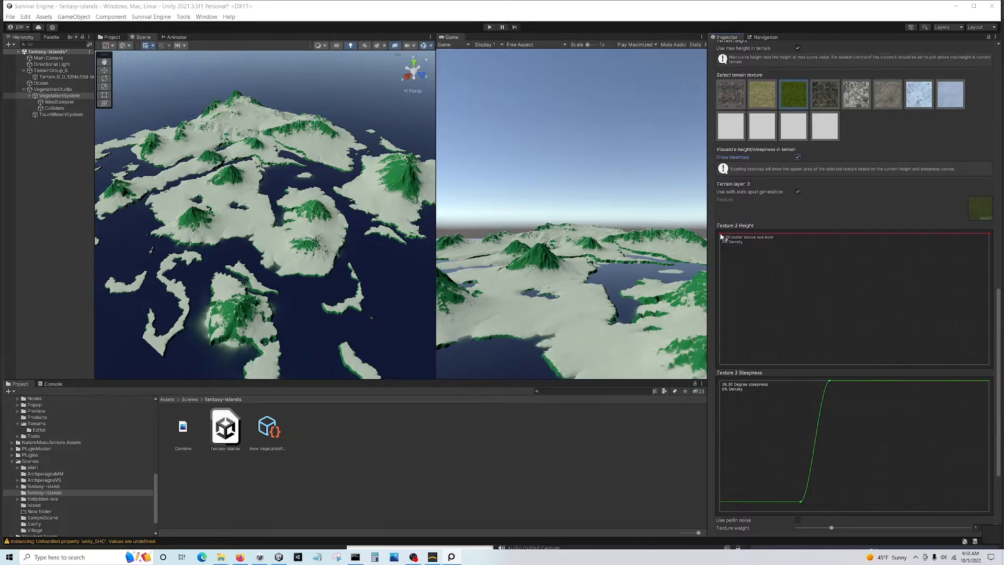
left_click(989, 236)
left_click_drag(990, 240, 894, 388)
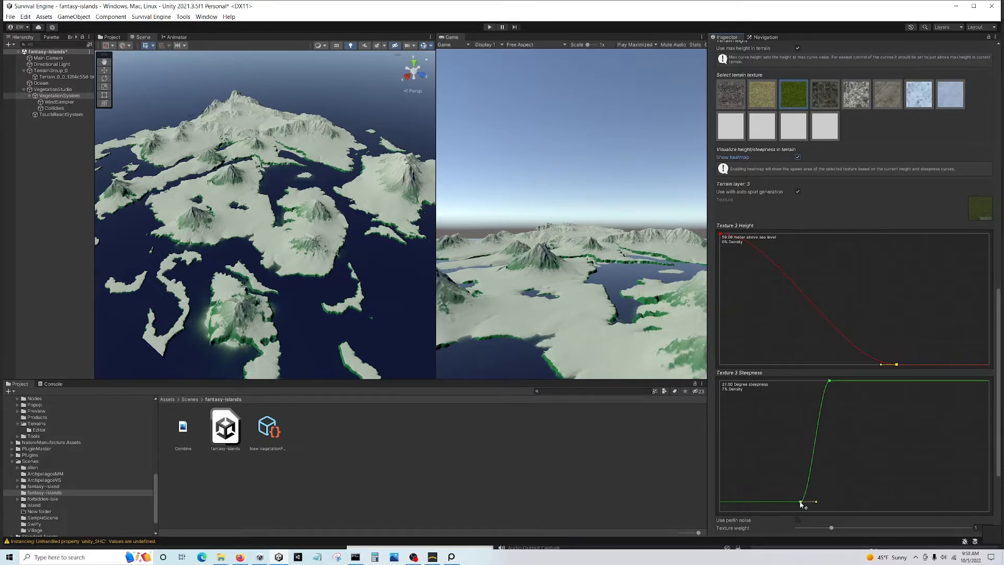
Shape the third texture's steepness curve to rise from 0% to 100% density at about 3 degrees and fall to 0% at about 46 degrees
left_click_drag(803, 501, 857, 528)
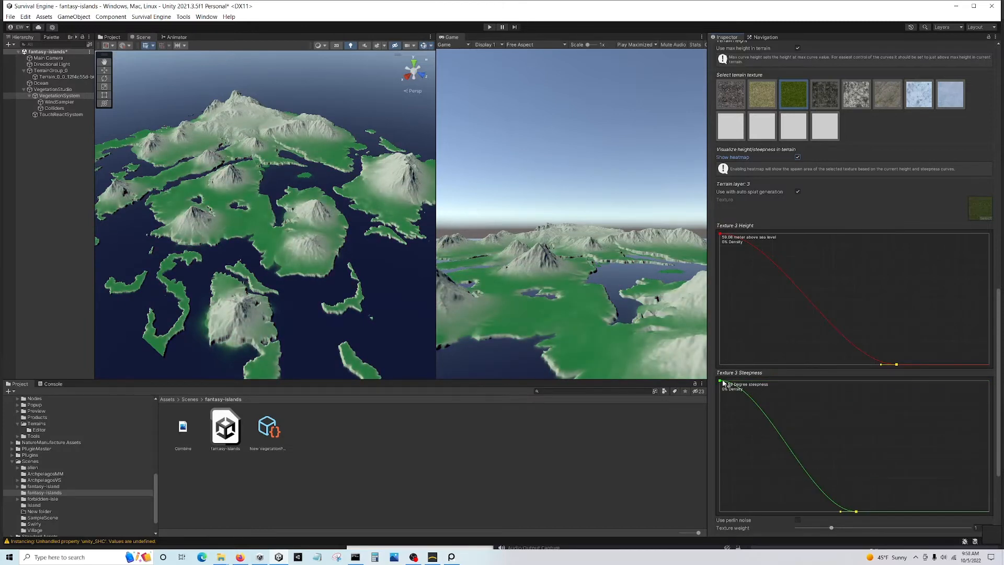
left_click_drag(720, 381, 745, 383)
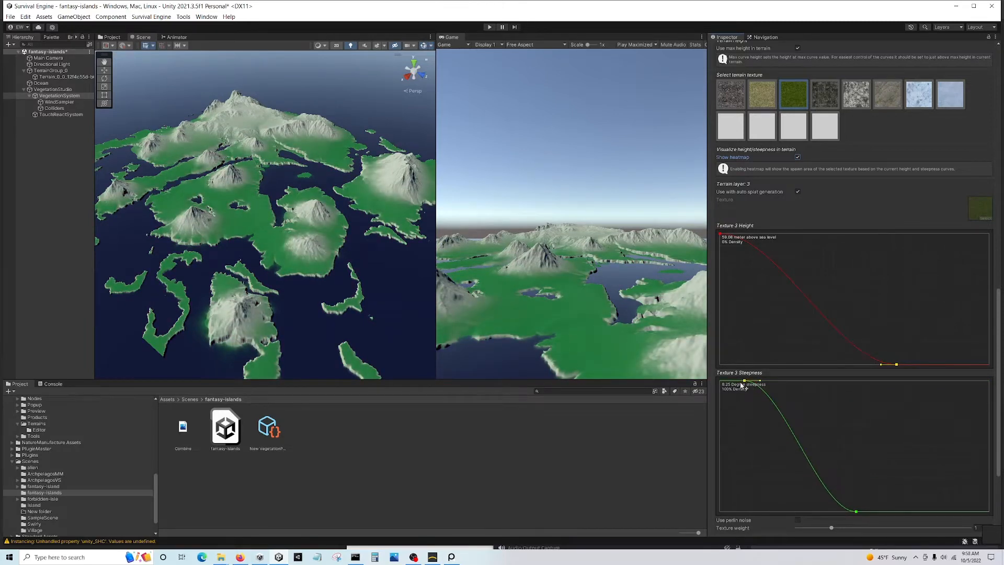
right_click(738, 383)
left_click(746, 387)
left_click_drag(739, 382, 701, 538)
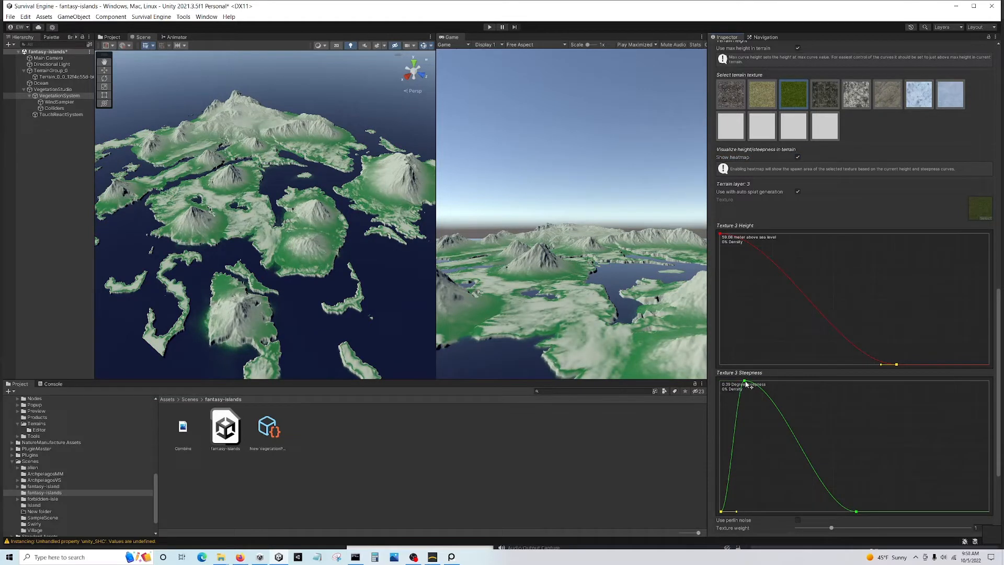
left_click_drag(744, 381, 730, 383)
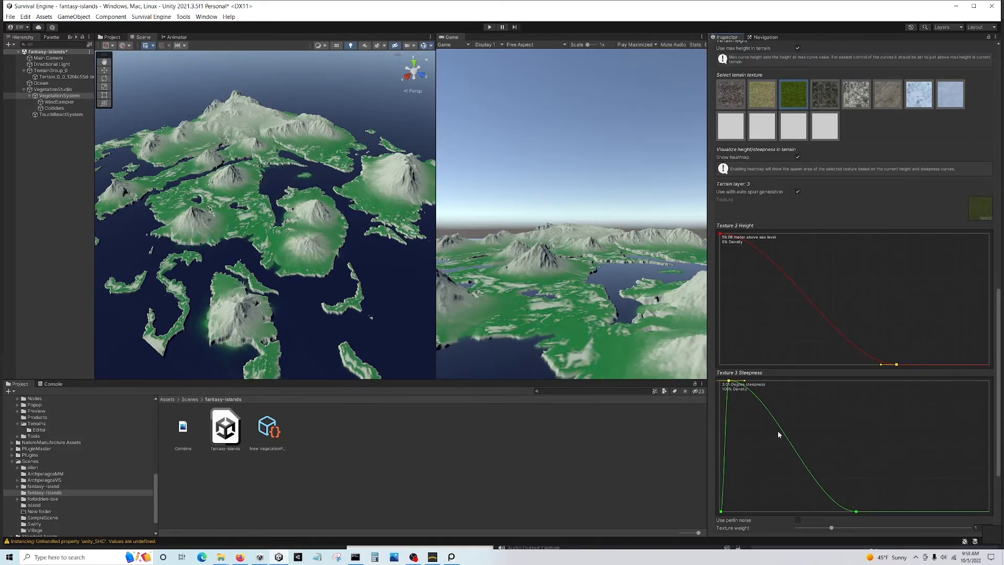
mouse_move(857, 514)
left_mouse_down()
mouse_move(838, 515)
mouse_move(856, 512)
left_mouse_up()
left_click(761, 92)
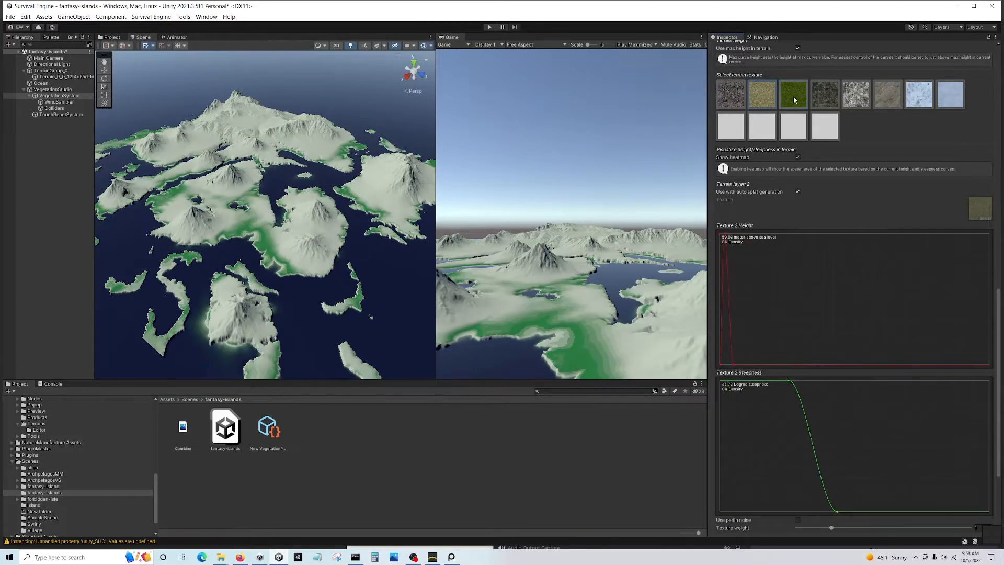
left_click(792, 96)
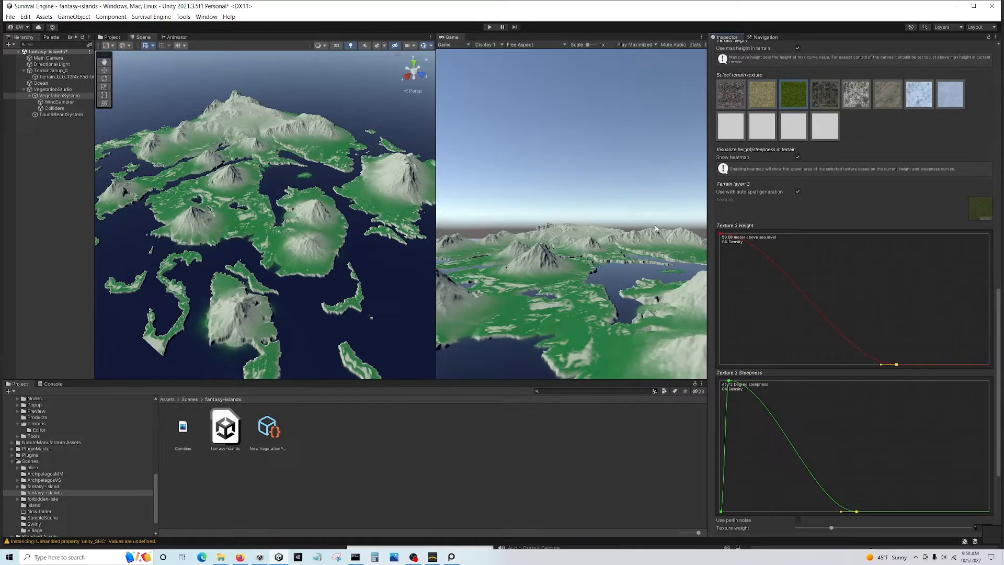
Reshape the fourth texture's height curve to full density up to about 18 m and 0% at about 54 m above sea level
left_click(823, 98)
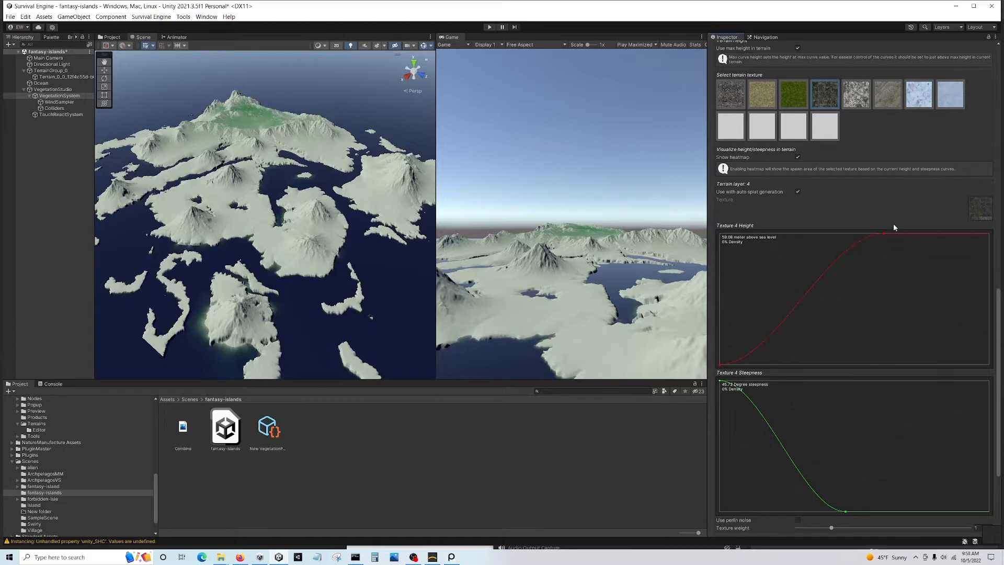
left_click(721, 363)
left_click_drag(734, 295, 720, 201)
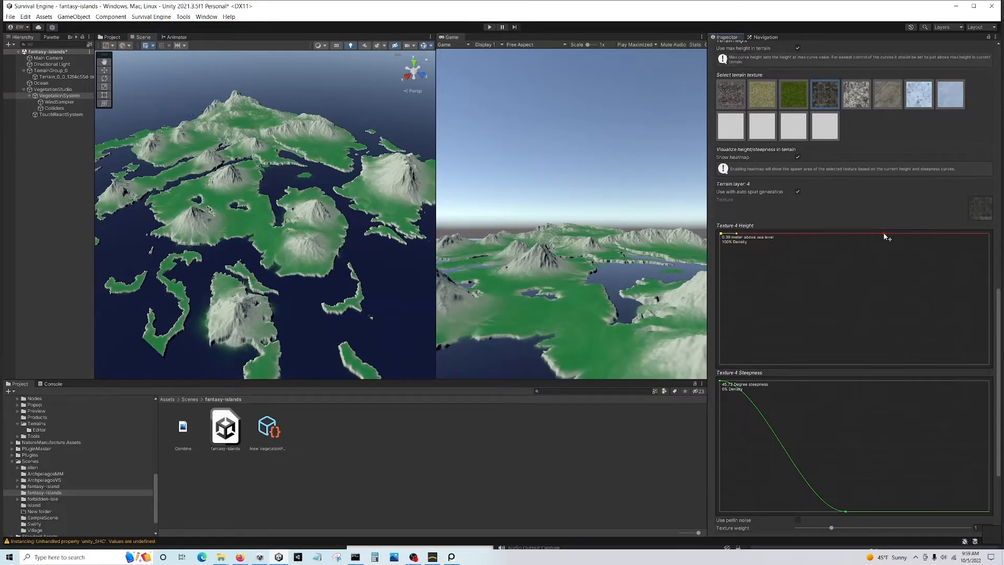
left_click_drag(883, 233, 922, 363)
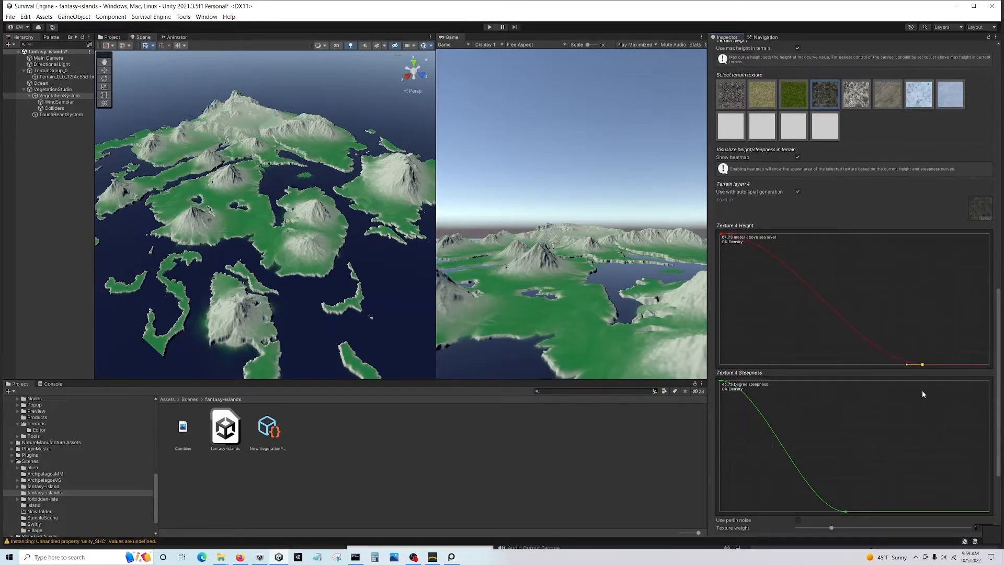
left_click_drag(721, 234, 772, 227)
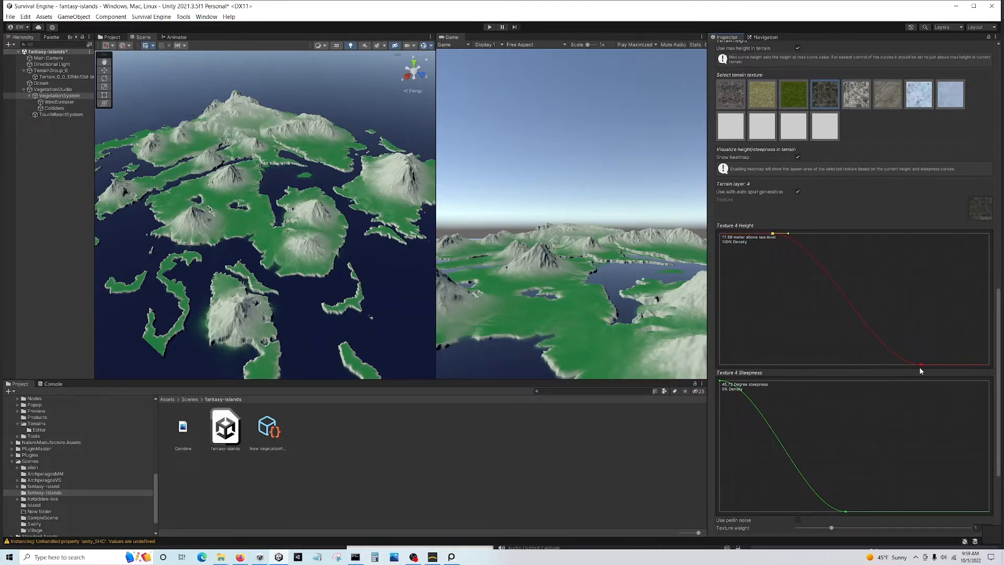
left_click_drag(920, 365, 882, 373)
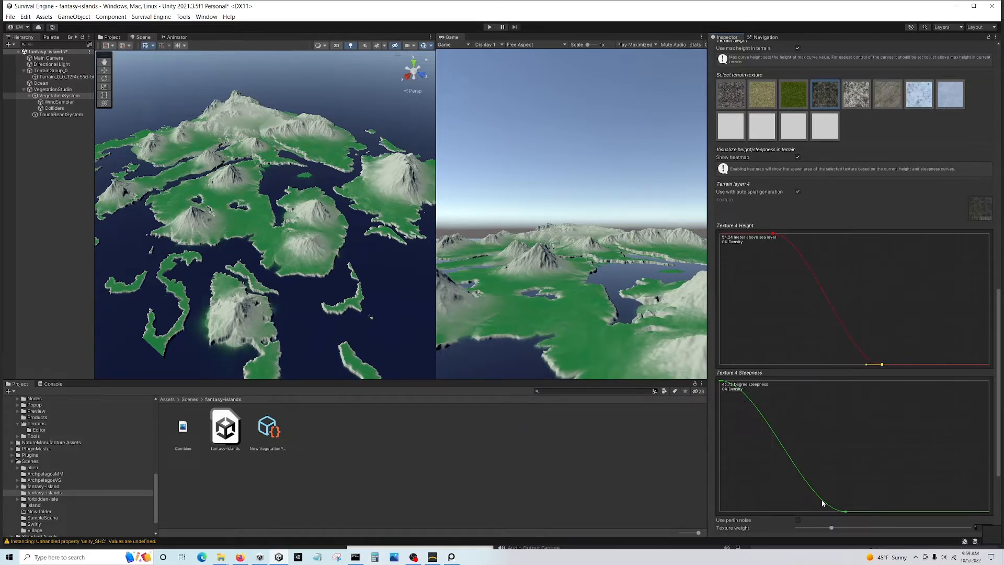
Shape the fourth texture's steepness curve from 0% density at about 24 degrees to 96% at about 42 degrees and 0% at about 74 degrees
left_click_drag(845, 511, 940, 511)
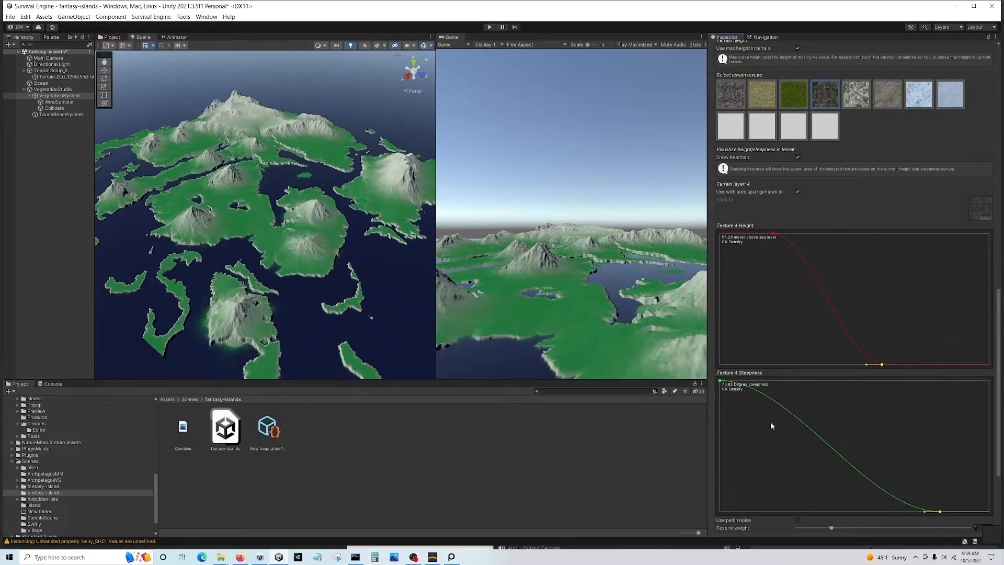
left_click_drag(721, 381, 786, 381)
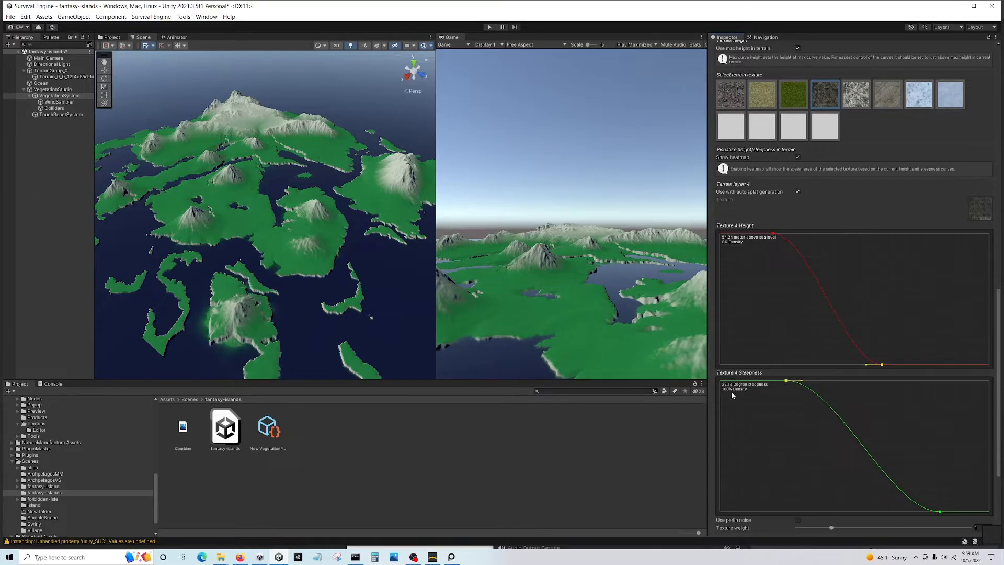
right_click(776, 380)
left_click(779, 384)
left_click_drag(779, 381, 765, 532)
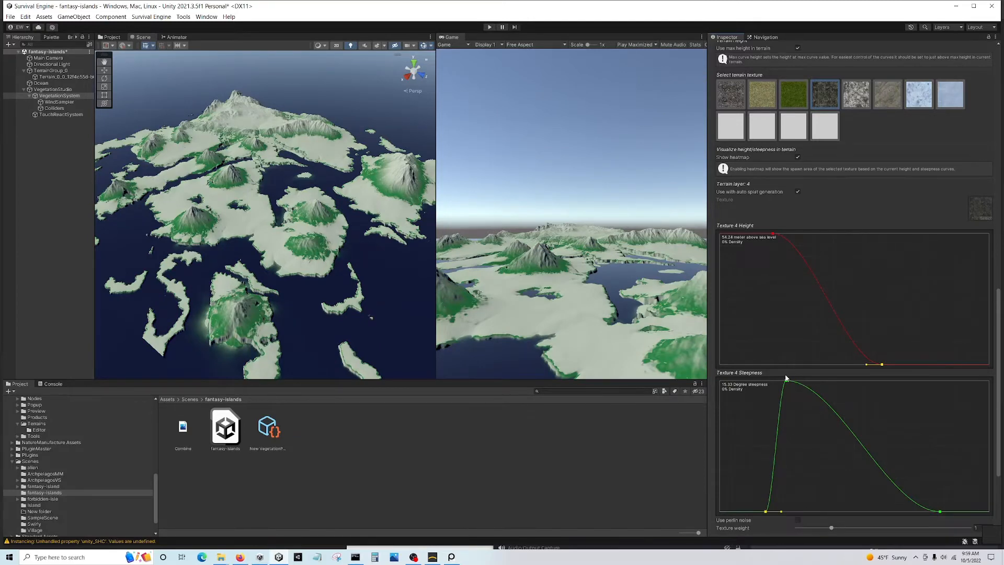
left_click_drag(786, 377, 818, 385)
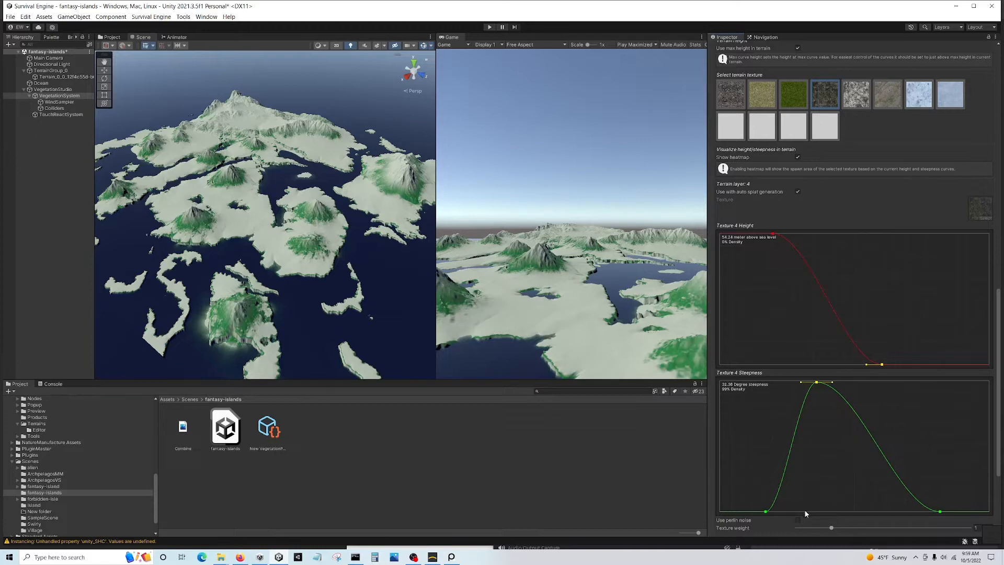
left_click_drag(767, 515, 793, 519)
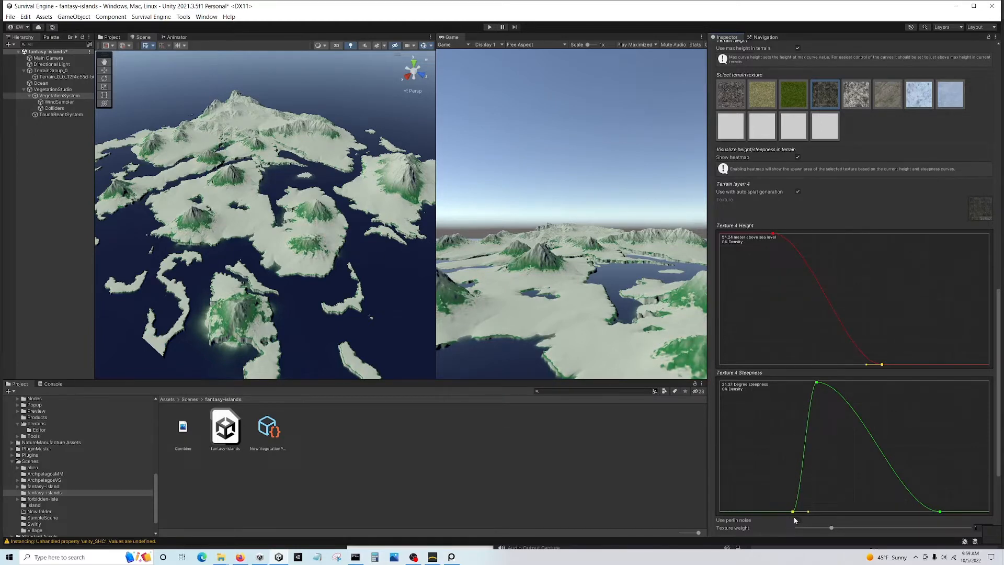
left_click(860, 90)
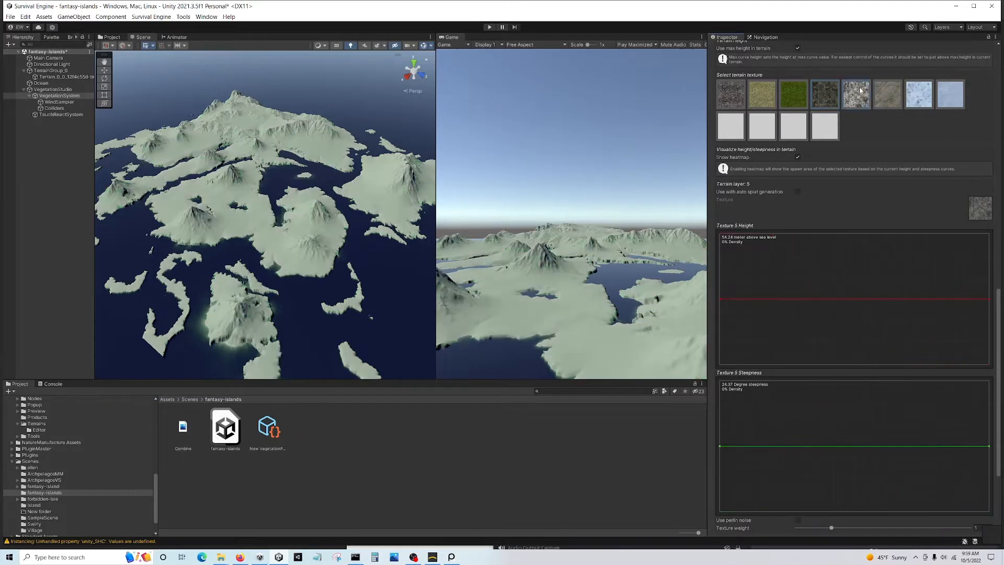
left_click(829, 90)
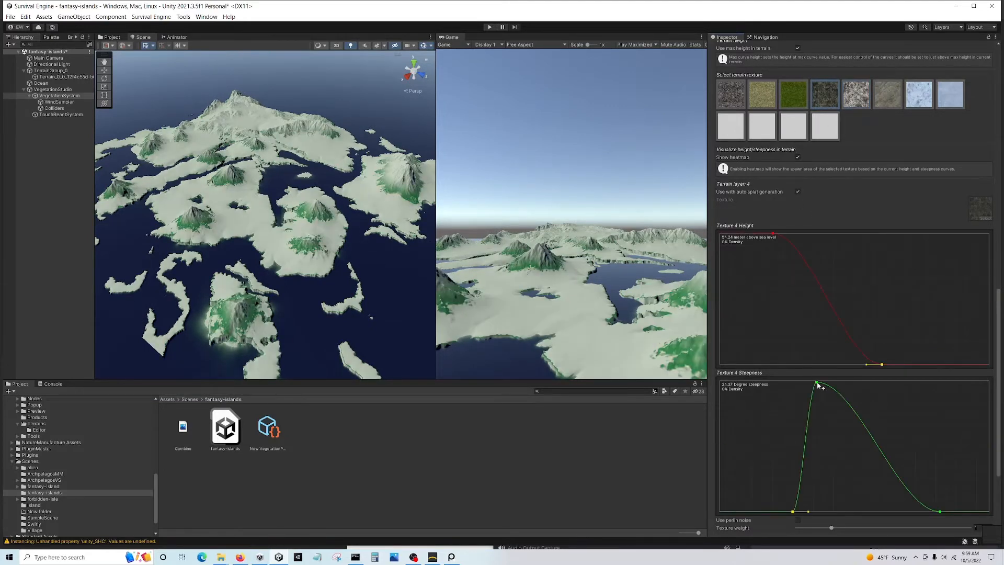
left_click_drag(818, 385, 845, 388)
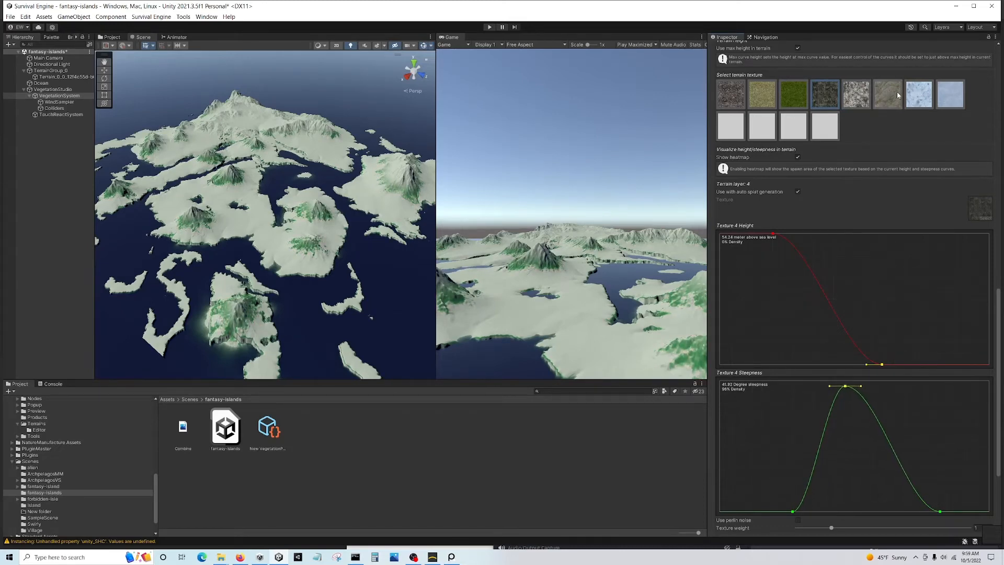
Shape the sixth texture's steepness curve from 0% density at about 15 degrees to 100% at about 30 degrees and 0% at about 84 degrees
left_click(888, 93)
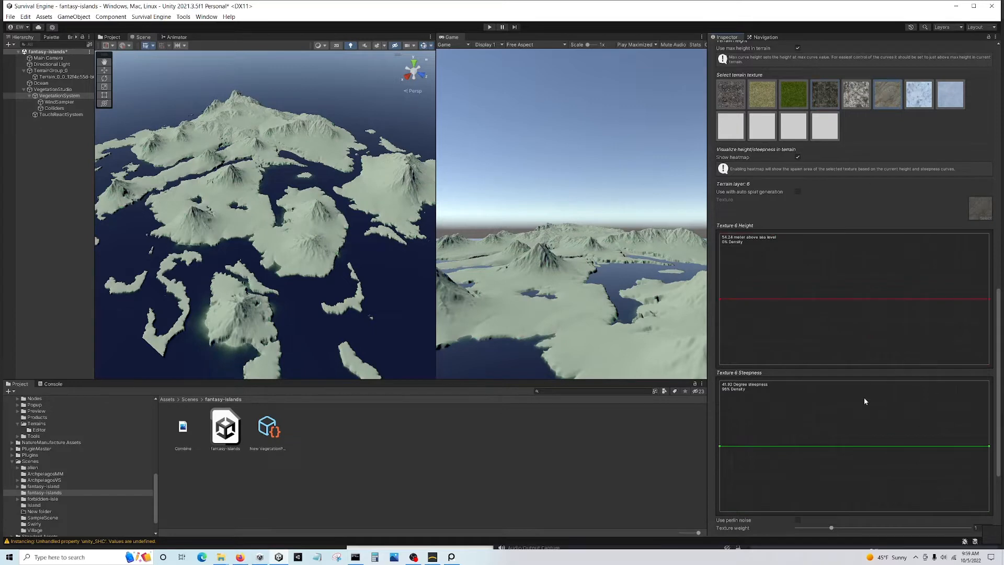
left_click_drag(988, 446, 846, 380)
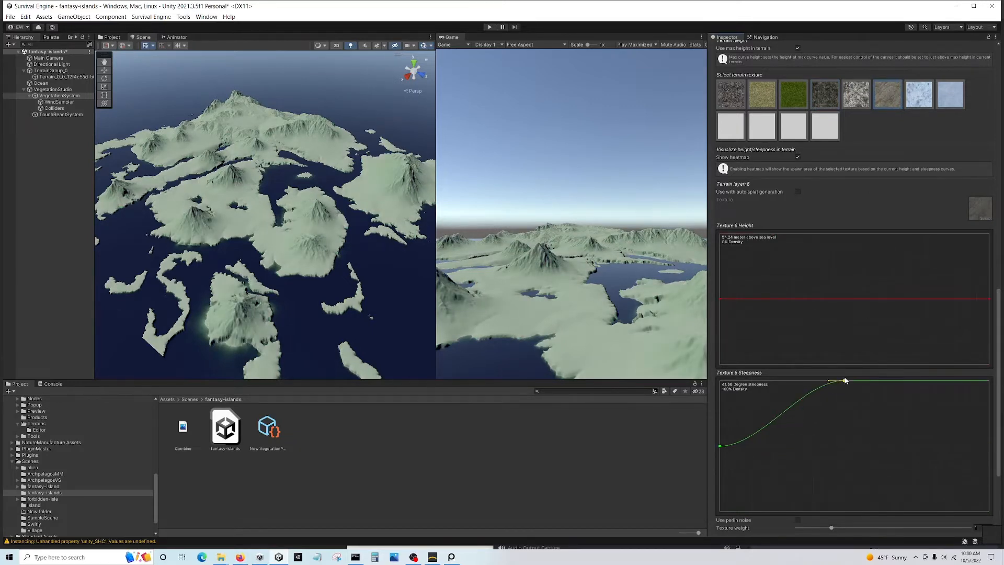
right_click(922, 382)
left_click(939, 386)
left_click_drag(921, 381, 972, 510)
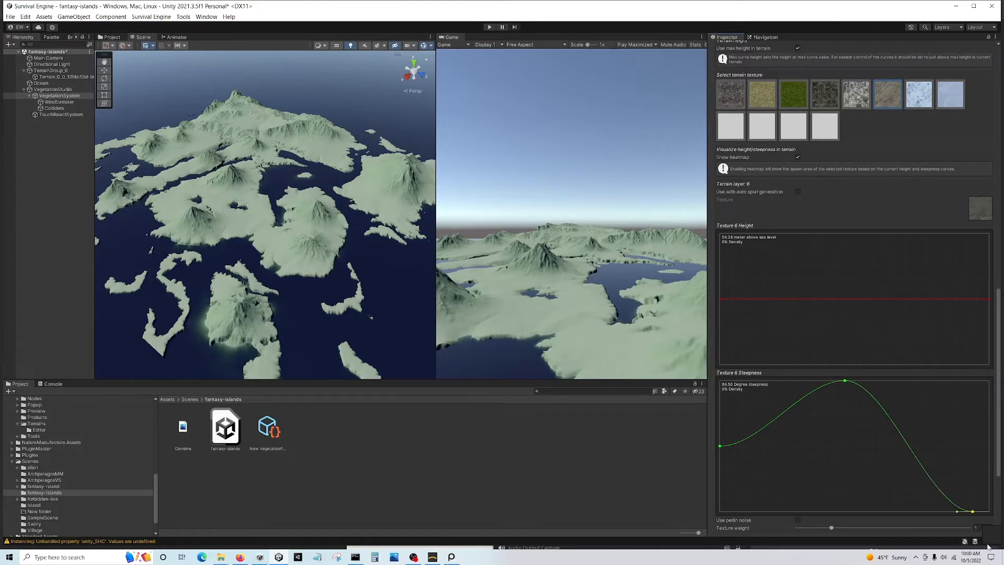
left_click_drag(721, 447, 765, 511)
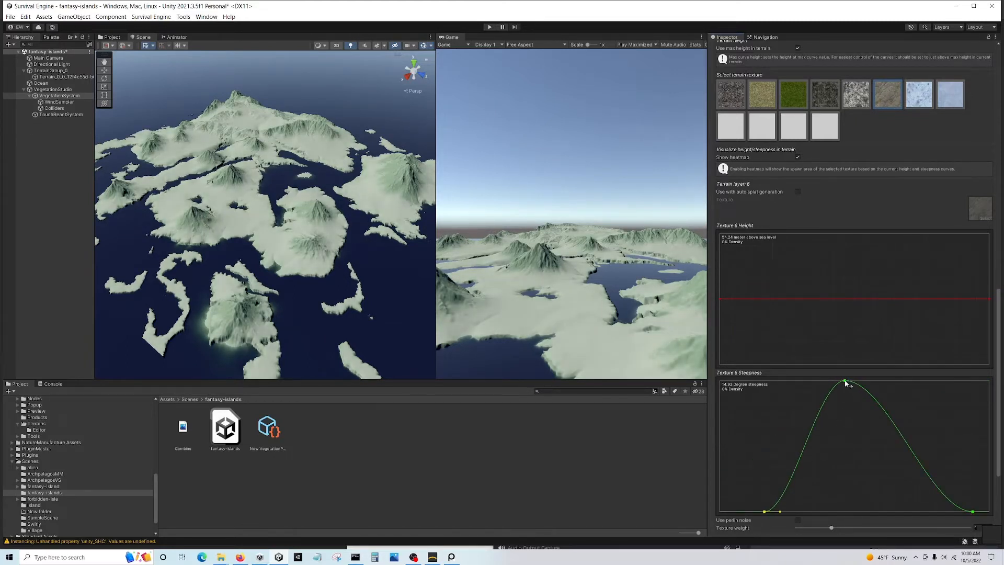
left_click_drag(846, 381, 809, 382)
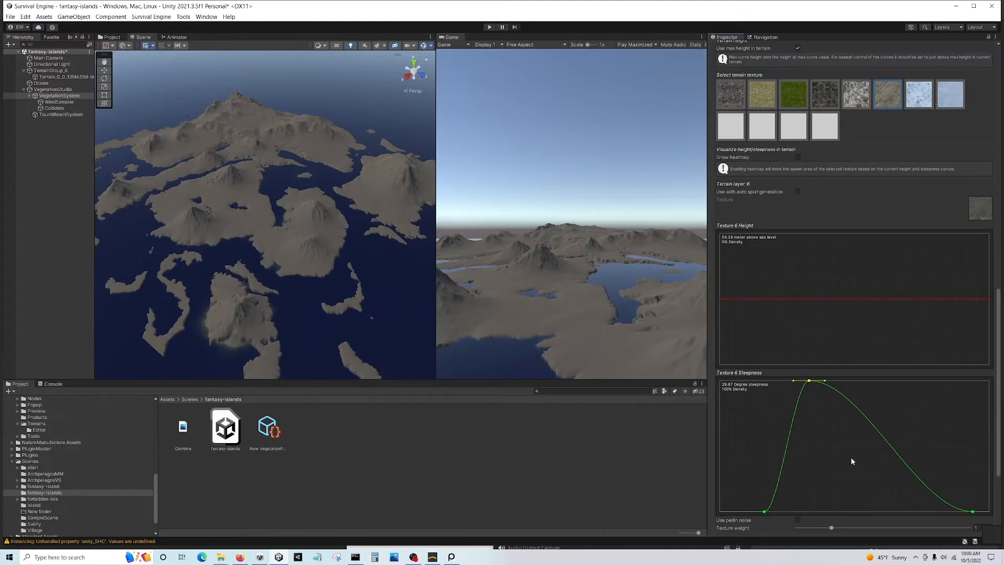
Show the heatmap and enable auto splat generation for the fifth, sixth, seventh and eighth textures
left_click(797, 158)
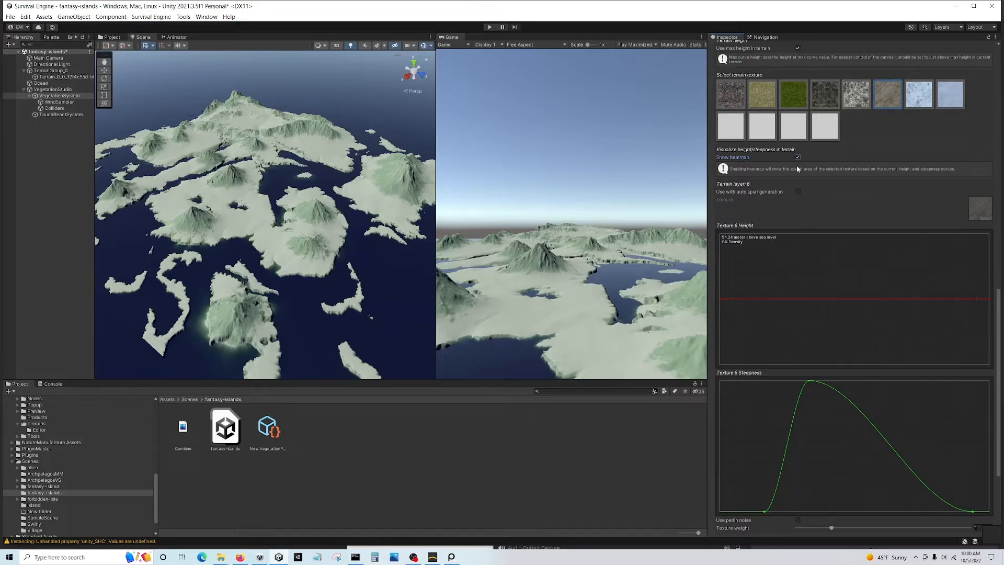
left_click(798, 193)
left_click(789, 97)
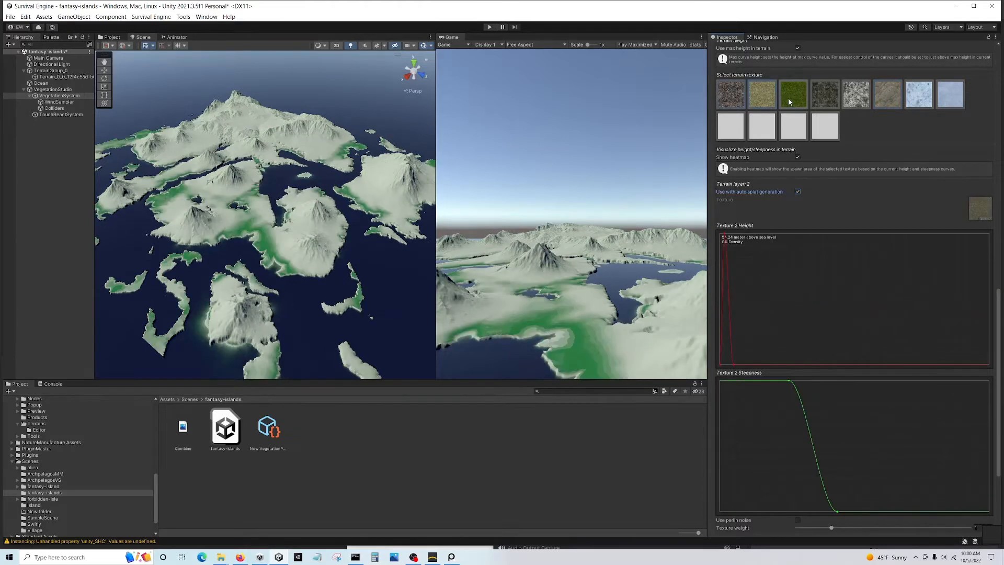
left_click(825, 98)
left_click(856, 103)
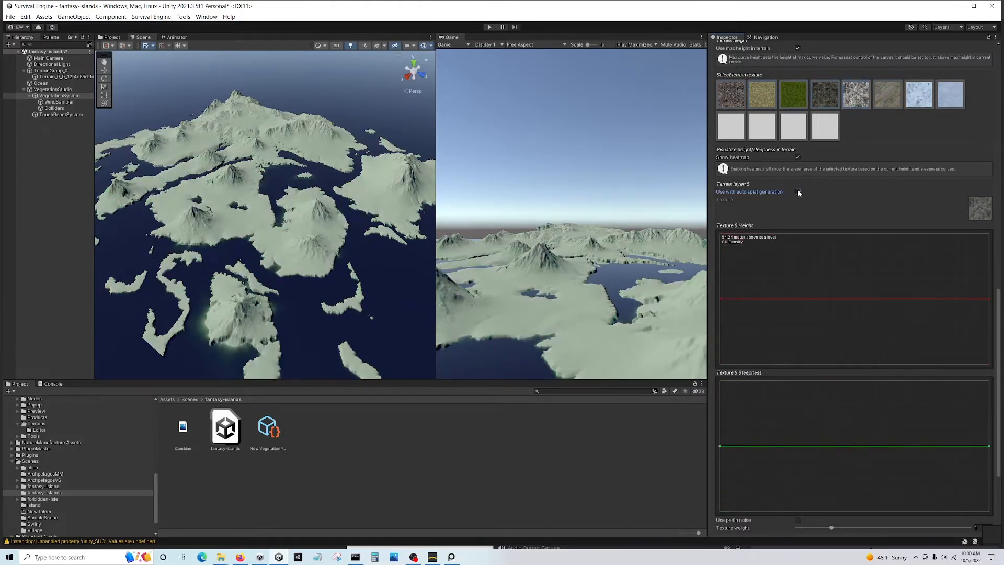
left_click(919, 96)
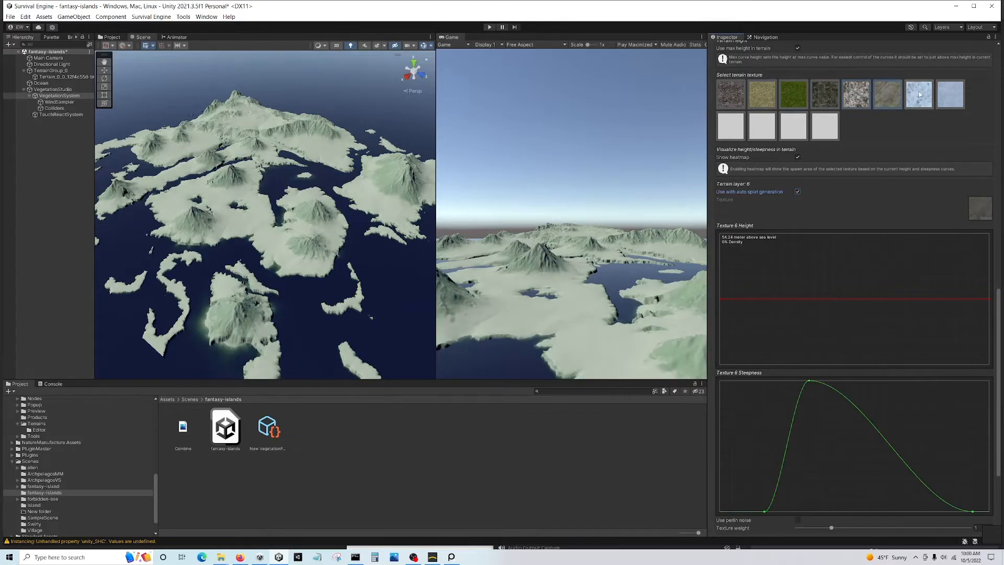
left_click(798, 192)
left_click(950, 94)
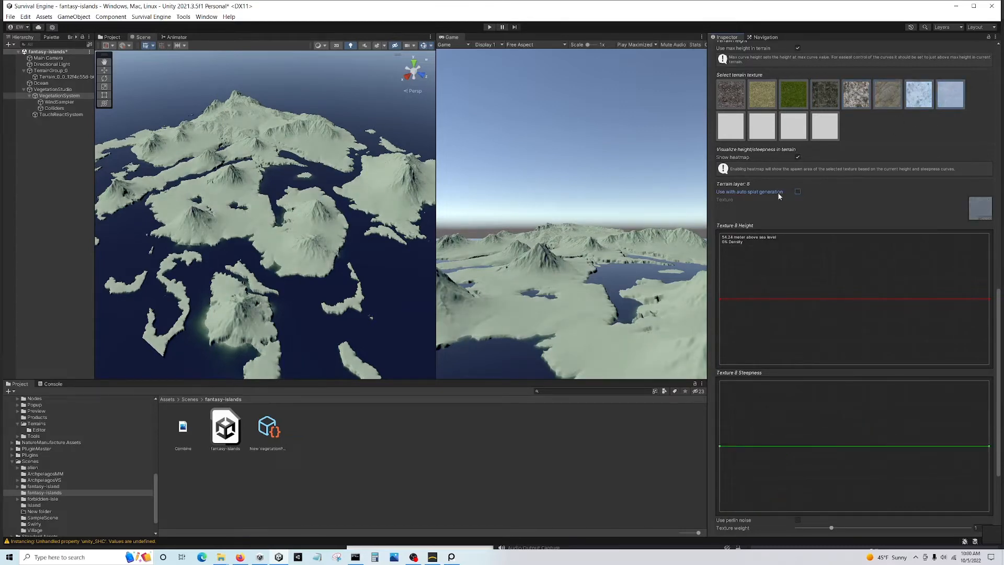
left_click(798, 191)
left_click(858, 101)
Reshape the sixth texture's height curve to 100% density at about 11.4 m and 0% at about 54 m above sea level
left_click(887, 94)
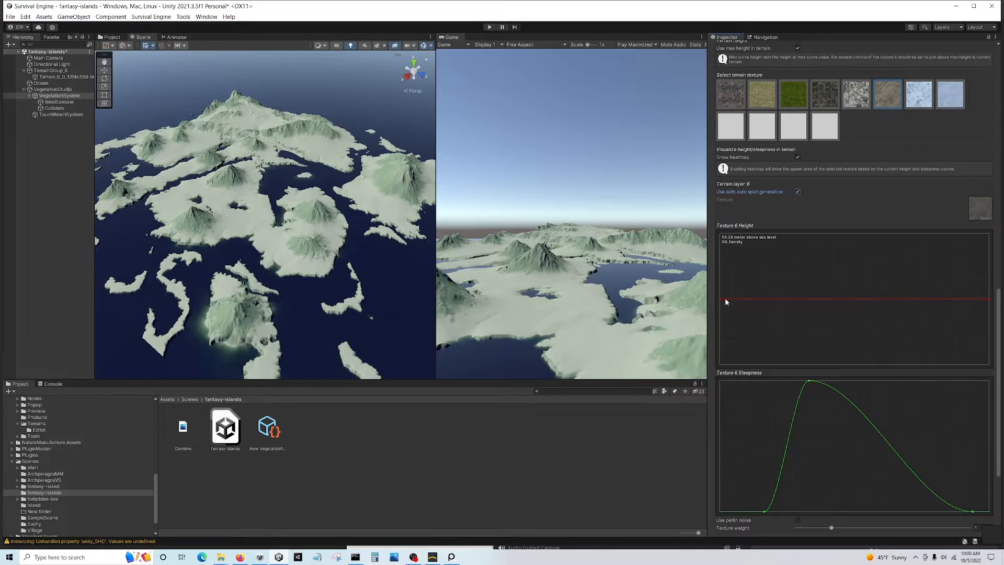
right_click(821, 298)
left_click(827, 302)
mouse_move(823, 301)
left_mouse_down()
mouse_move(834, 233)
mouse_move(848, 233)
mouse_move(754, 228)
left_mouse_up()
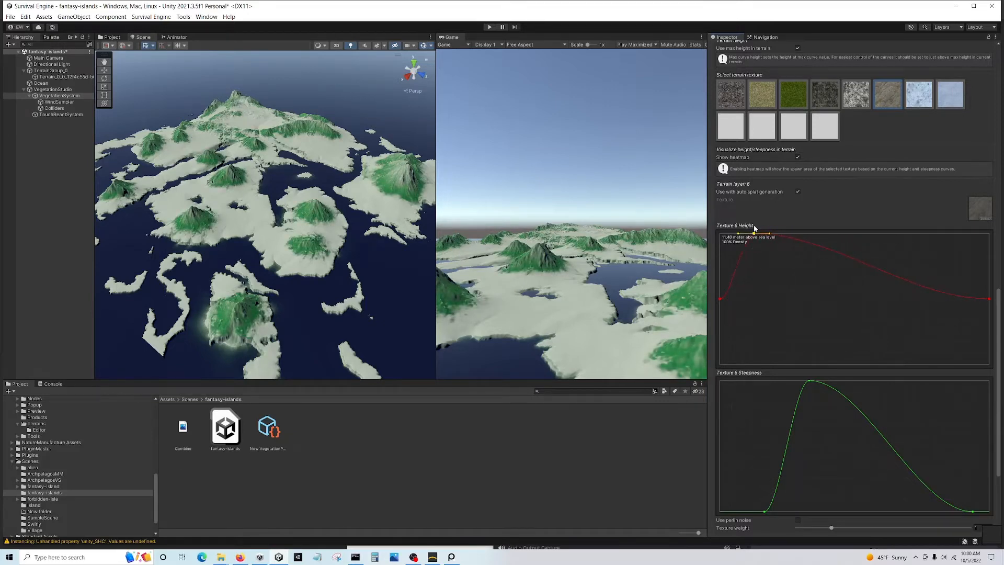
left_click_drag(989, 299, 985, 364)
left_click_drag(962, 402, 881, 433)
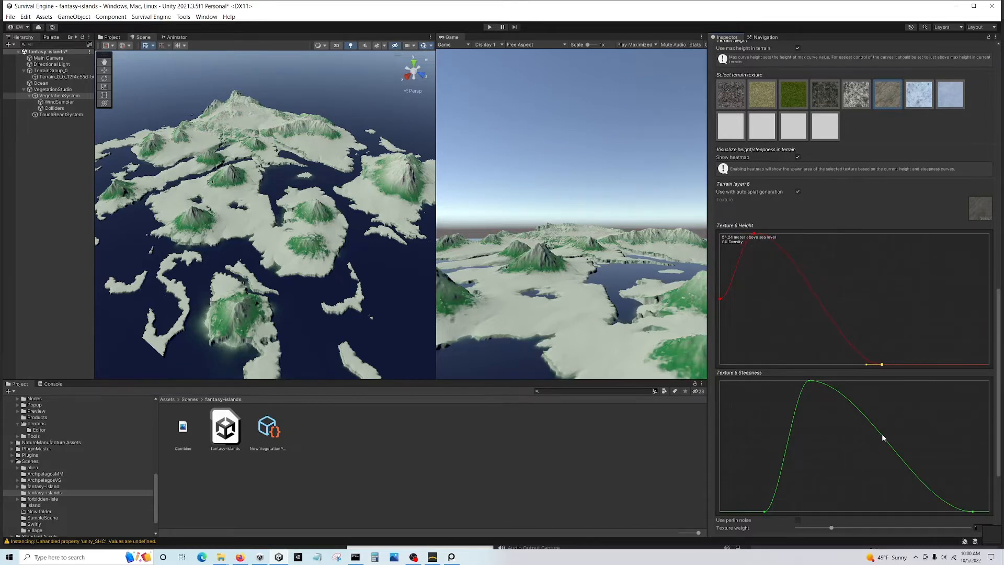
Shape the fifth texture's steepness curve from 2% density at about 2 degrees to 100% at about 37 degrees, and raise its height curve to 100% at about 50 m
left_click(825, 98)
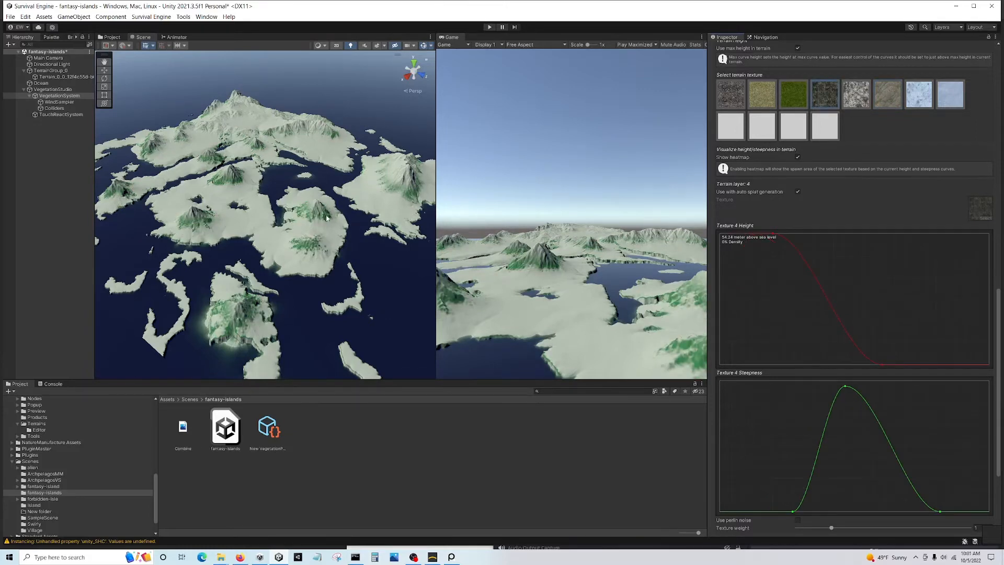
left_click(858, 94)
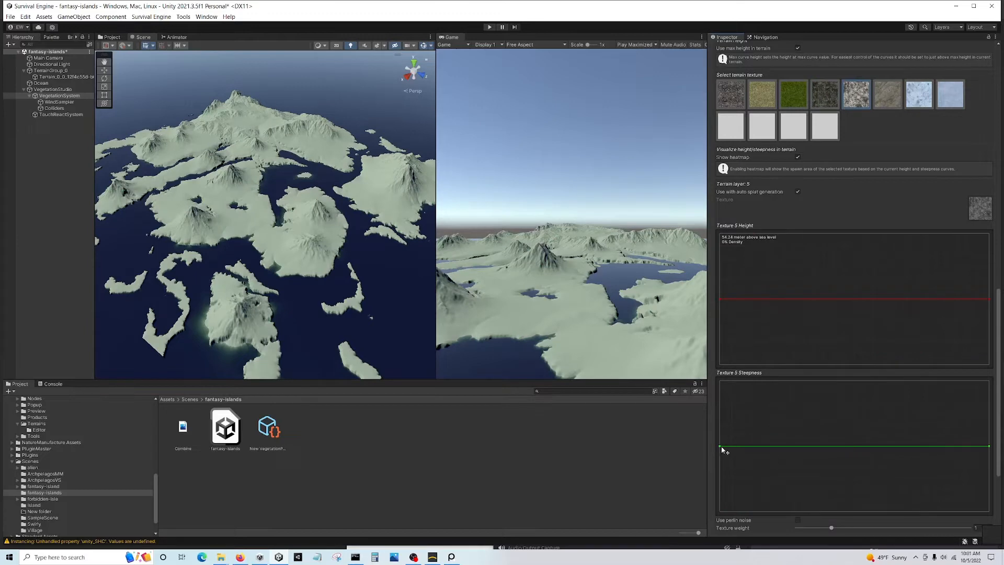
left_click_drag(720, 446, 725, 508)
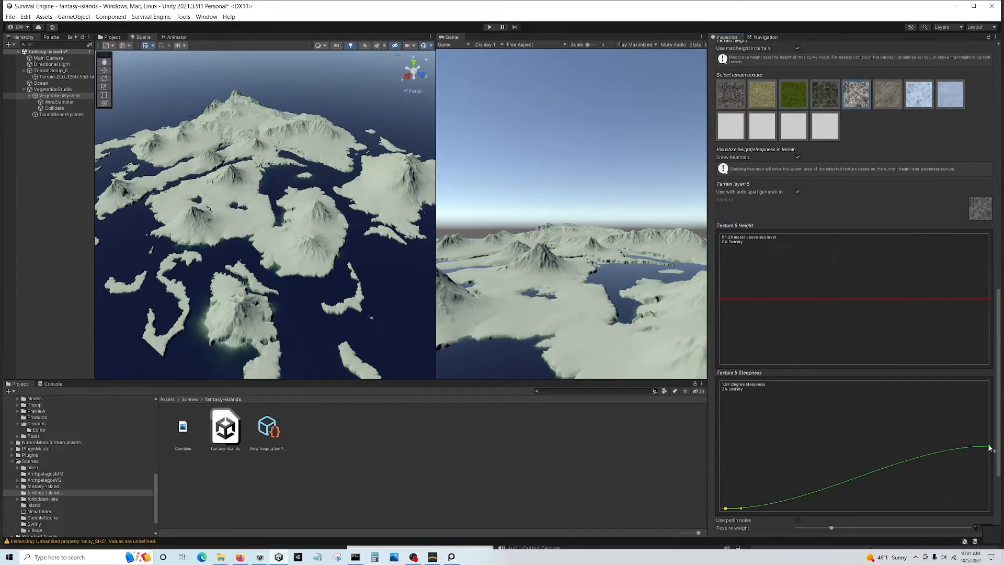
left_click_drag(989, 448, 829, 366)
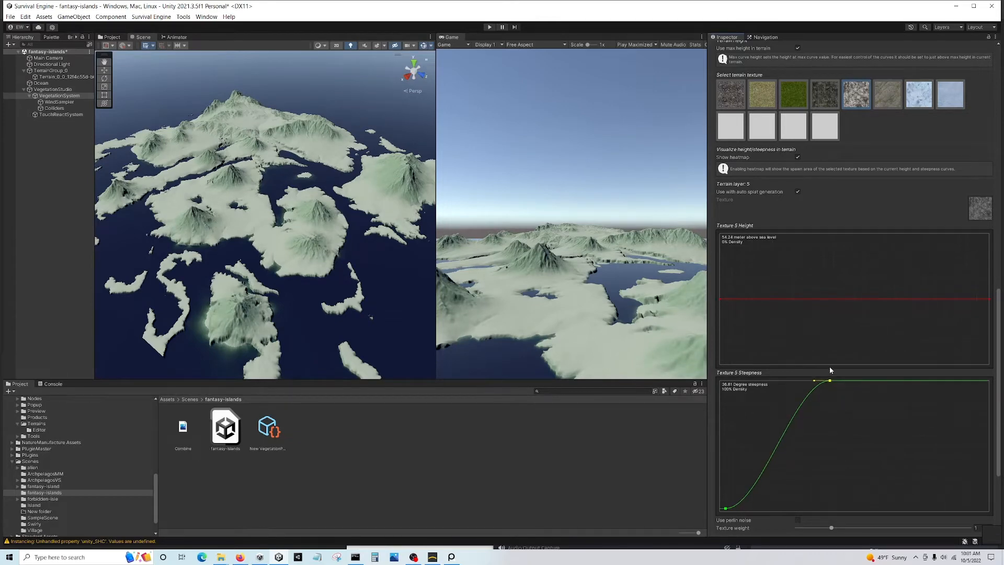
left_click_drag(989, 301, 867, 231)
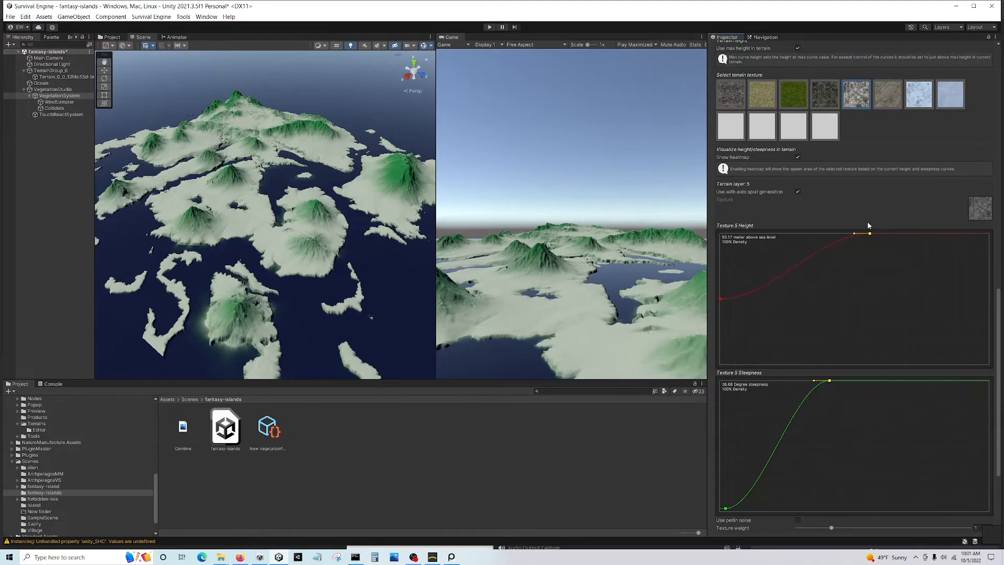
left_click(874, 304)
Select the seventh texture, generate the terrain splat map, and look over the textured islands
left_click(918, 101)
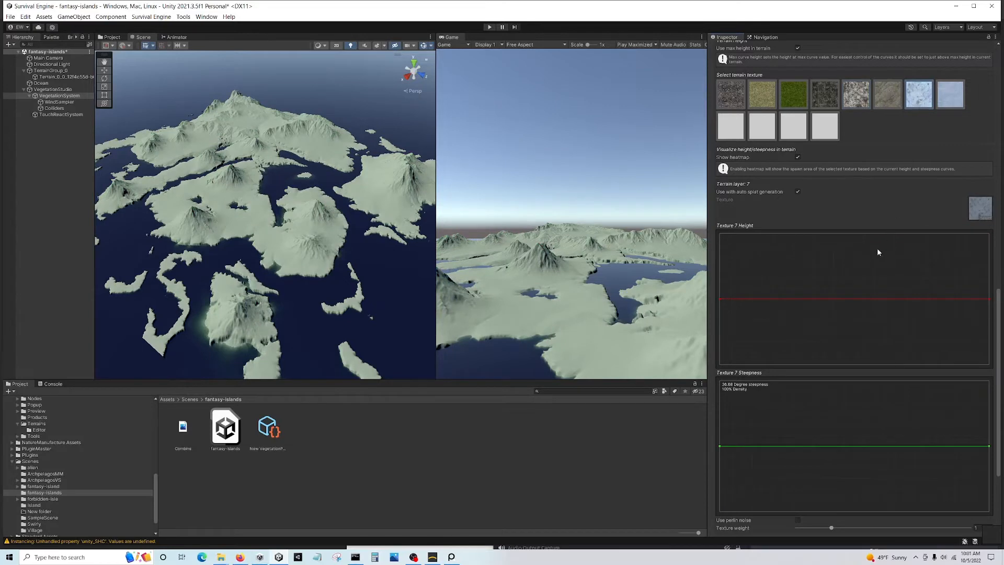
scroll(876, 261, "down", 2)
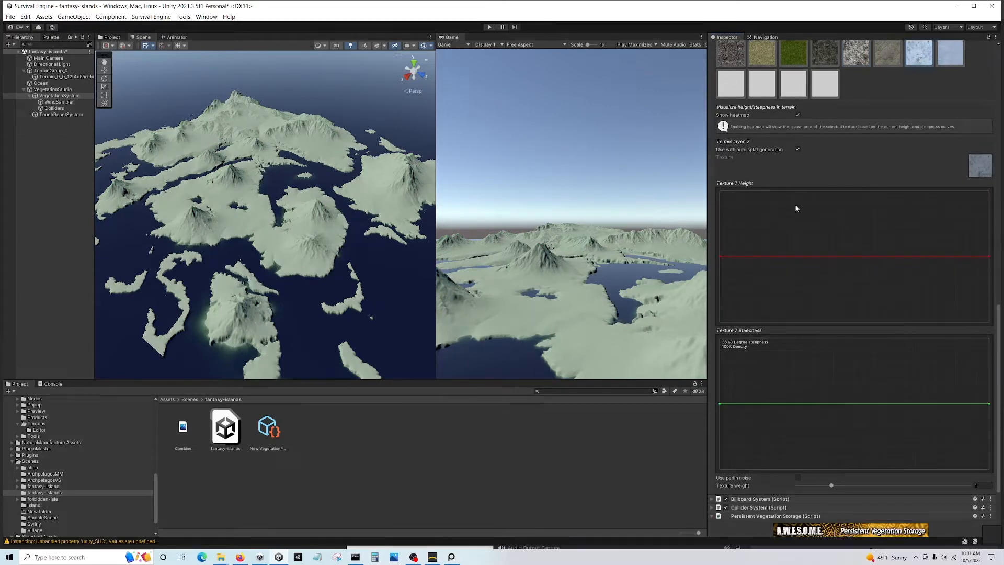
scroll(841, 251, "up", 7)
left_click(859, 107)
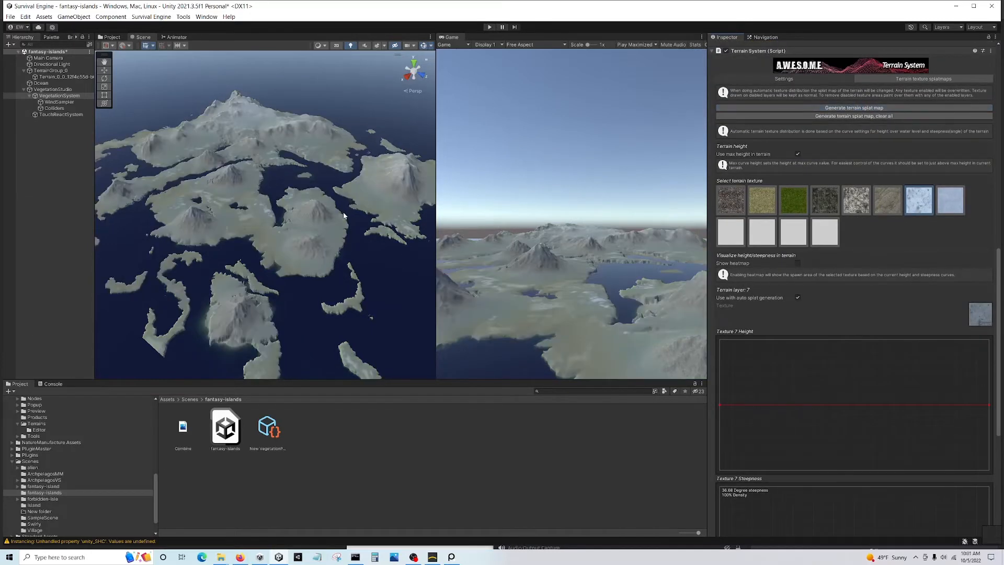
mouse_move(357, 218)
right_mouse_down()
mouse_move(316, 271)
mouse_move(323, 291)
mouse_move(330, 219)
mouse_move(351, 230)
right_mouse_up()
key("w")
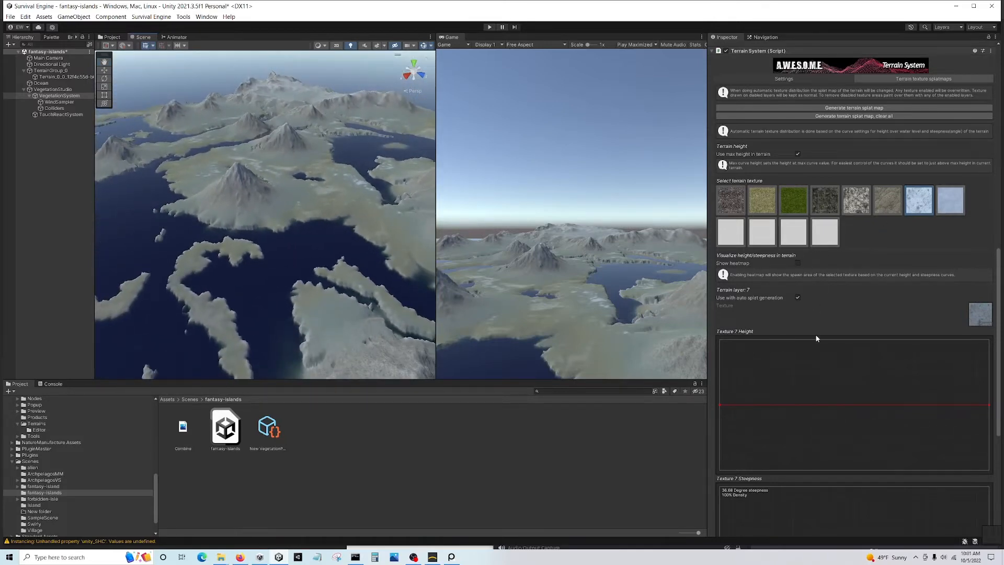
Show the heatmap and shape the seventh texture's height curve from 0% density at about 33 m to 100% at about 50.6 m above sea level
scroll(810, 366, "down", 1)
left_click_drag(722, 383, 759, 448)
left_click(798, 242)
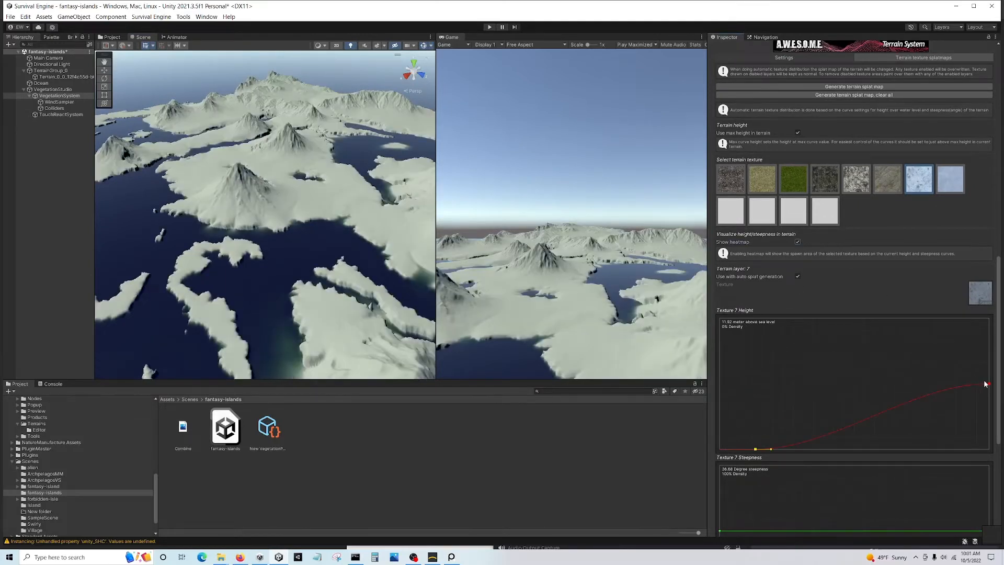
left_click_drag(989, 384, 872, 322)
scroll(892, 274, "down", 2)
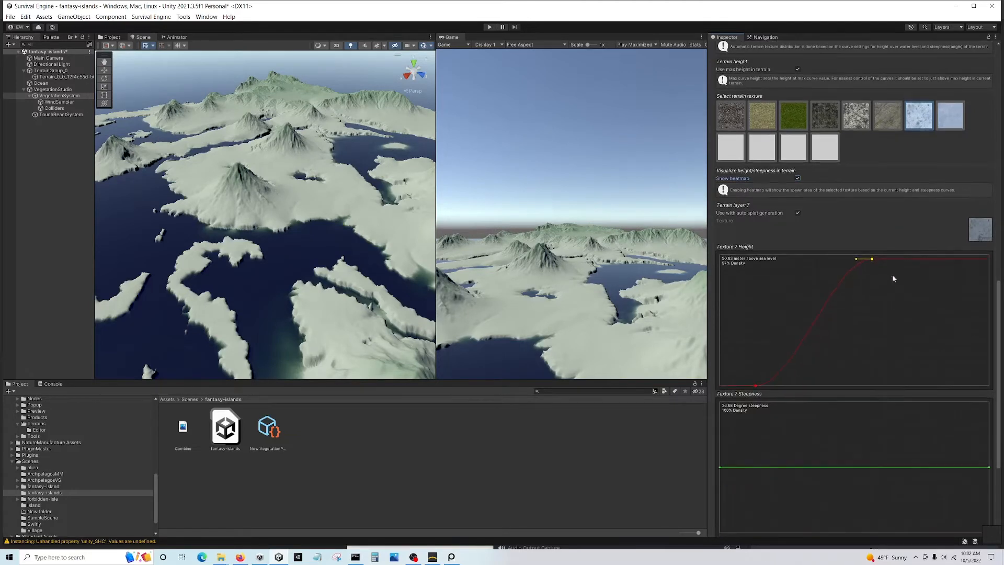
left_click_drag(874, 280, 871, 270)
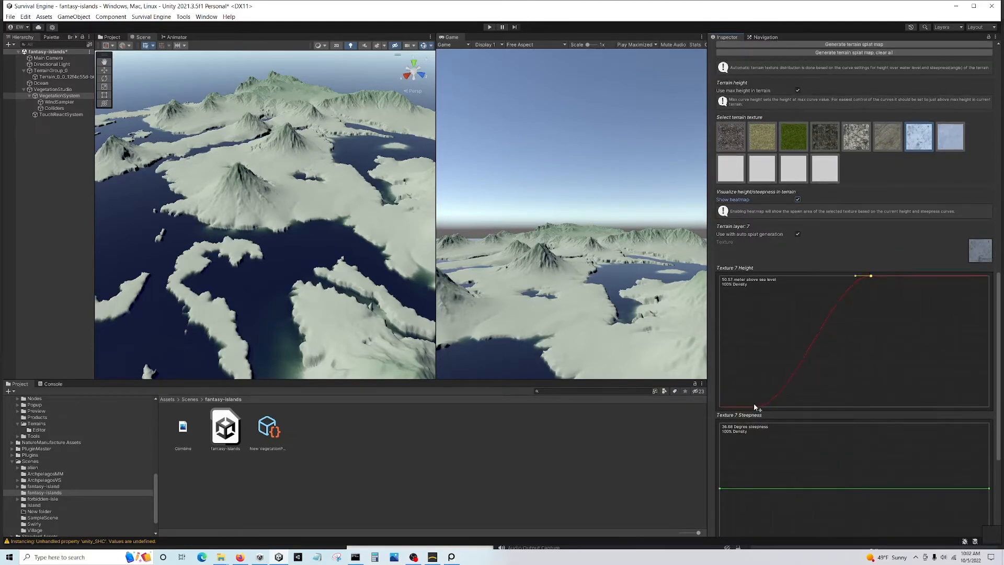
left_click_drag(754, 406, 818, 420)
scroll(805, 366, "down", 4)
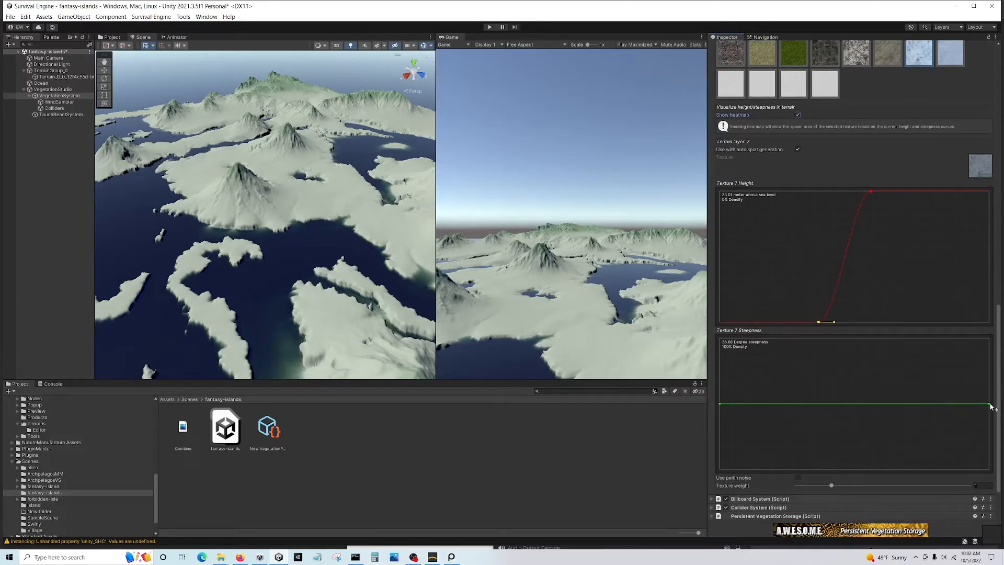
Shape the seventh texture's steepness curve from 100% density at about 43 degrees to 0% at about 65.5 degrees
left_click_drag(988, 404, 939, 469)
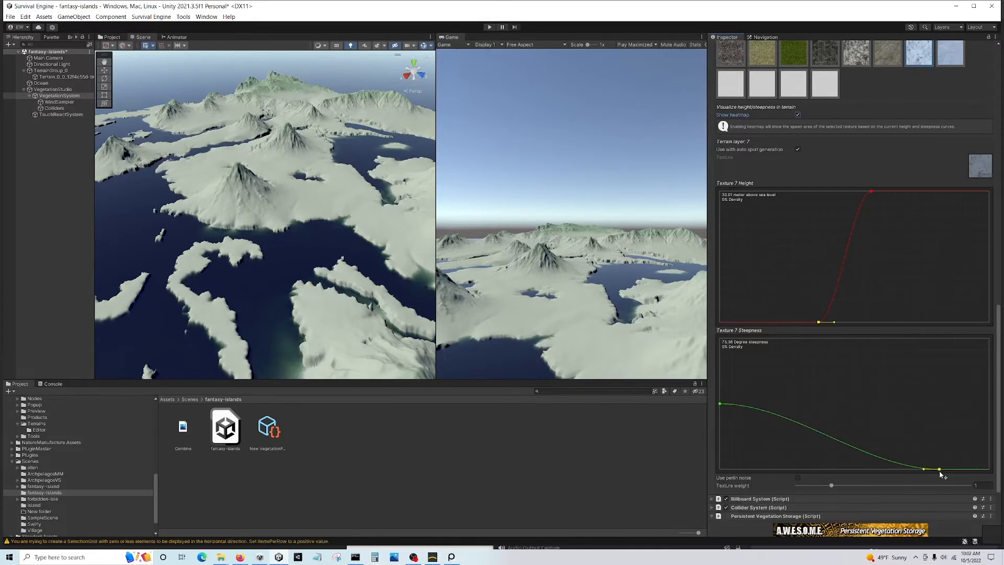
left_click_drag(723, 405, 849, 325)
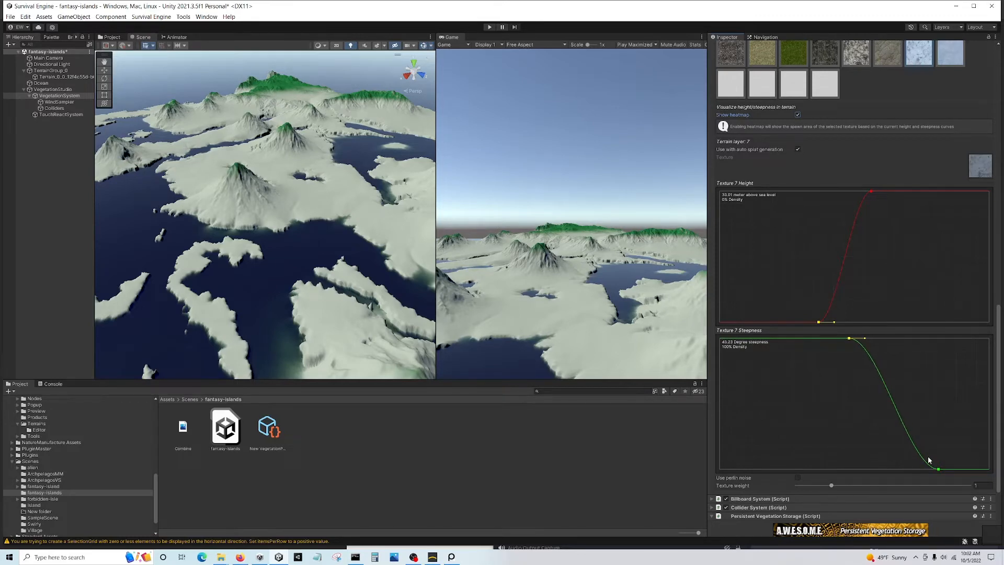
left_click_drag(937, 470, 916, 480)
Shape the eighth texture's height curve from 0% density at about 34 m up to 100%, and its steepness curve from 100% at 0 degrees to slightly over half
left_click(944, 52)
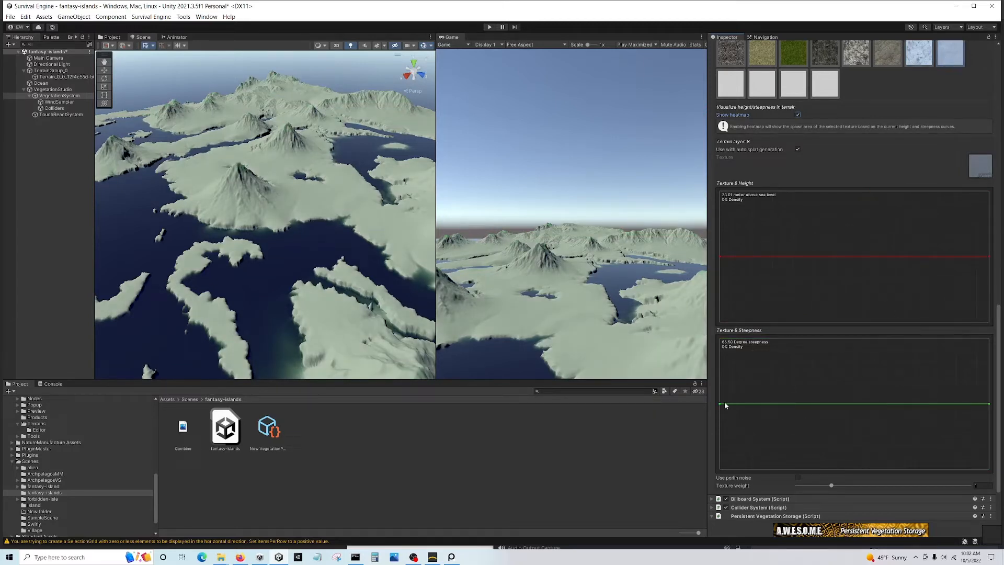
left_click_drag(720, 405, 725, 335)
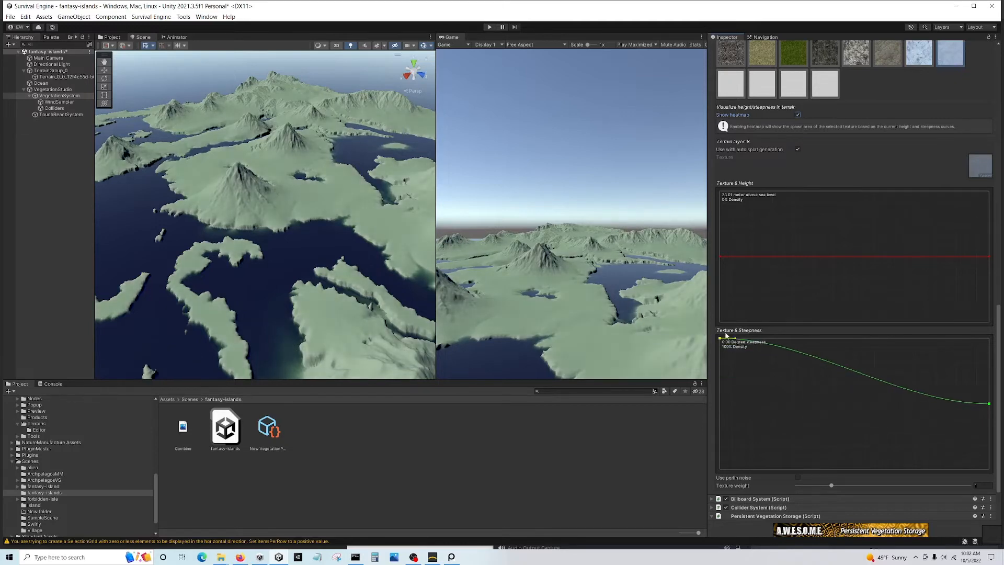
left_click_drag(981, 403, 871, 489)
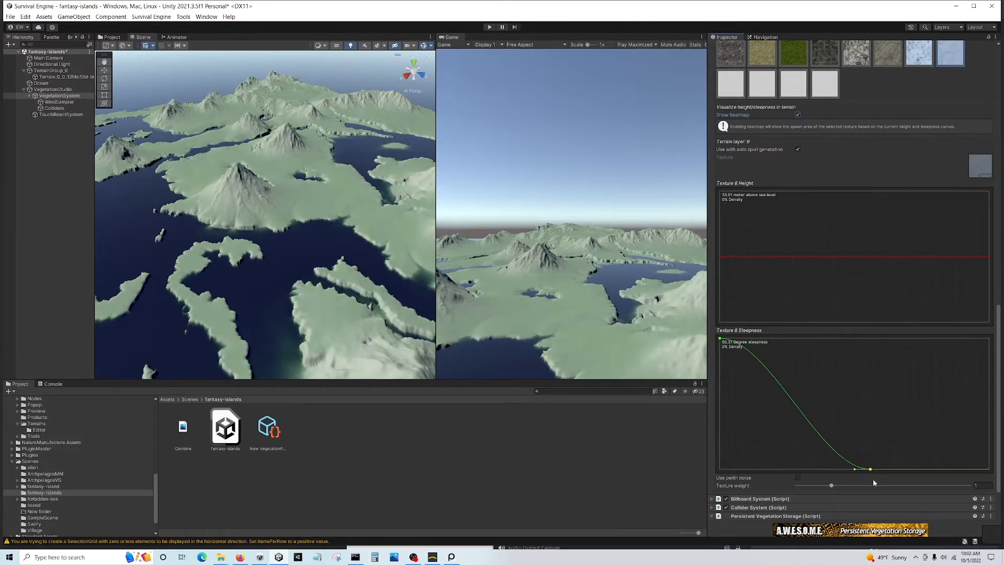
left_click_drag(988, 257, 920, 179)
left_click_drag(722, 257, 848, 341)
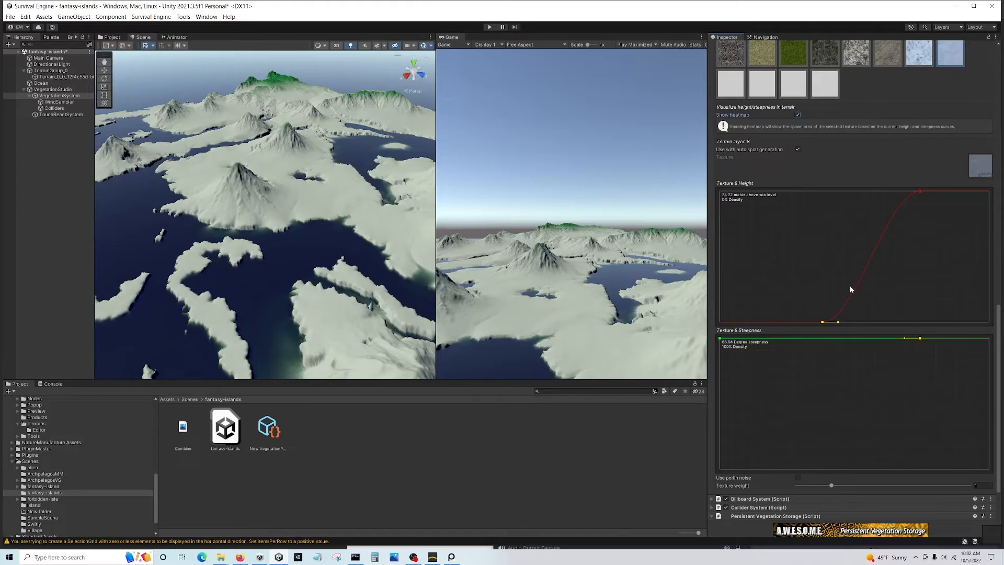
left_click_drag(919, 339, 988, 393)
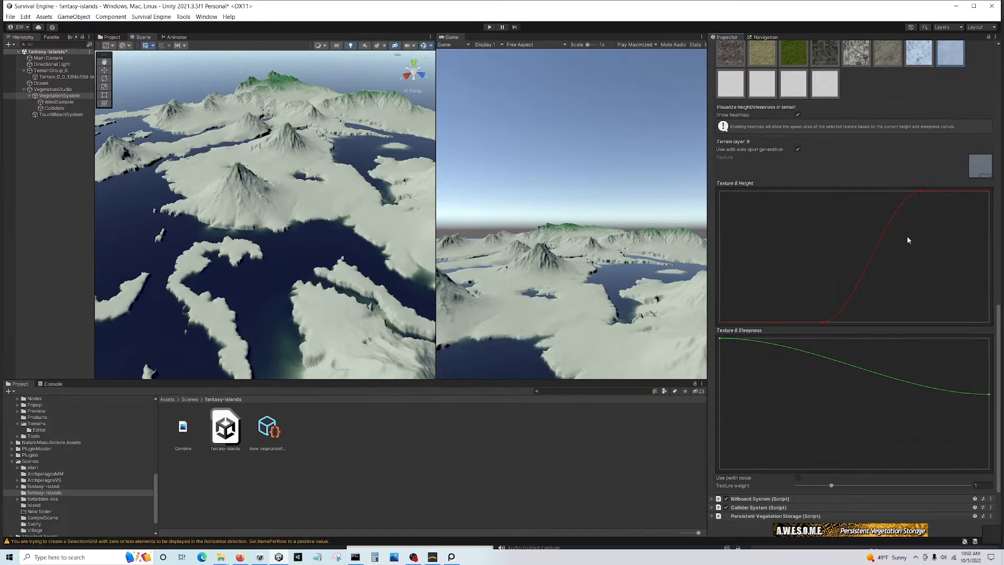
Regenerate the terrain splat map and show the heatmap for the seventh texture
scroll(909, 233, "up", 5)
left_click(854, 87)
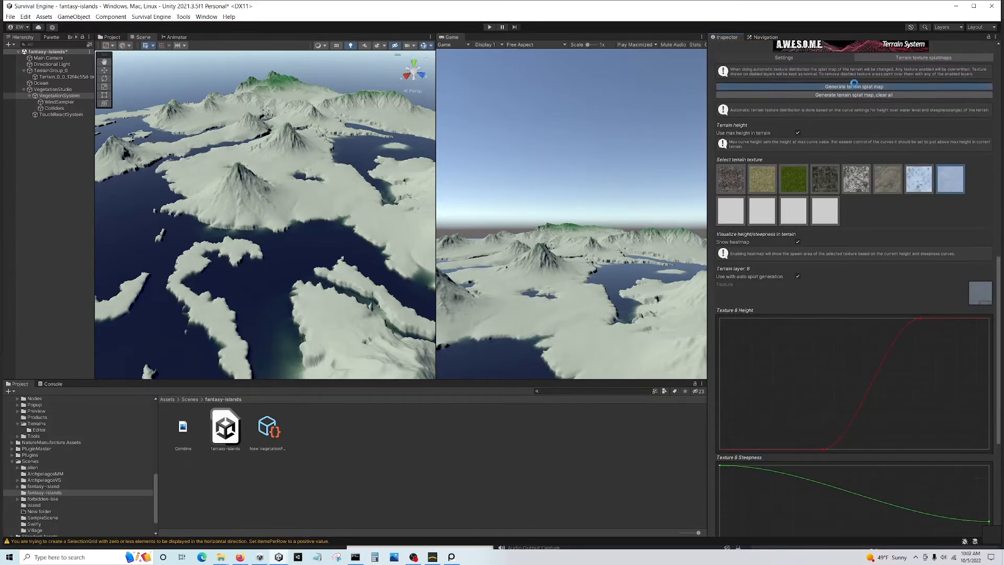
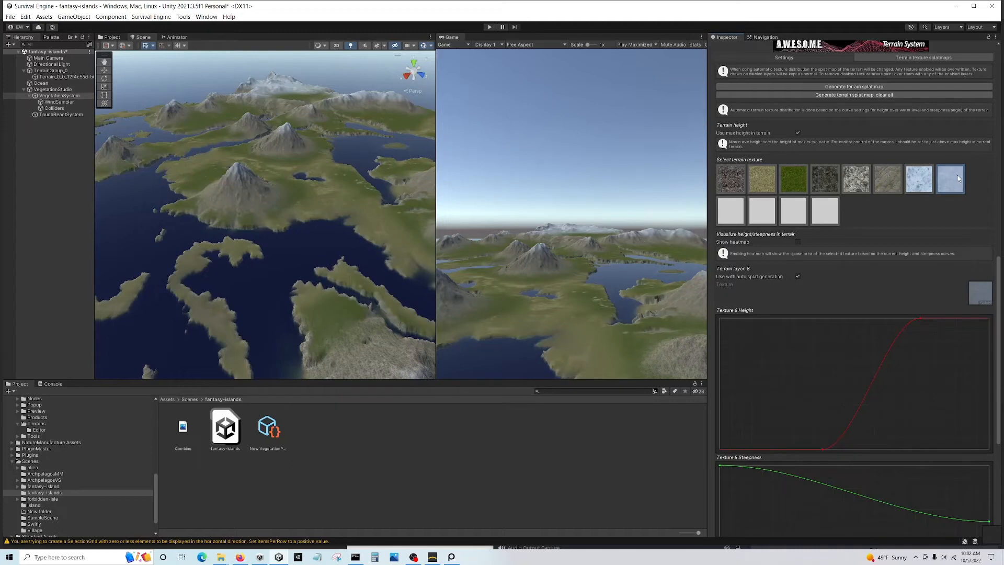
left_click(920, 180)
left_click(798, 242)
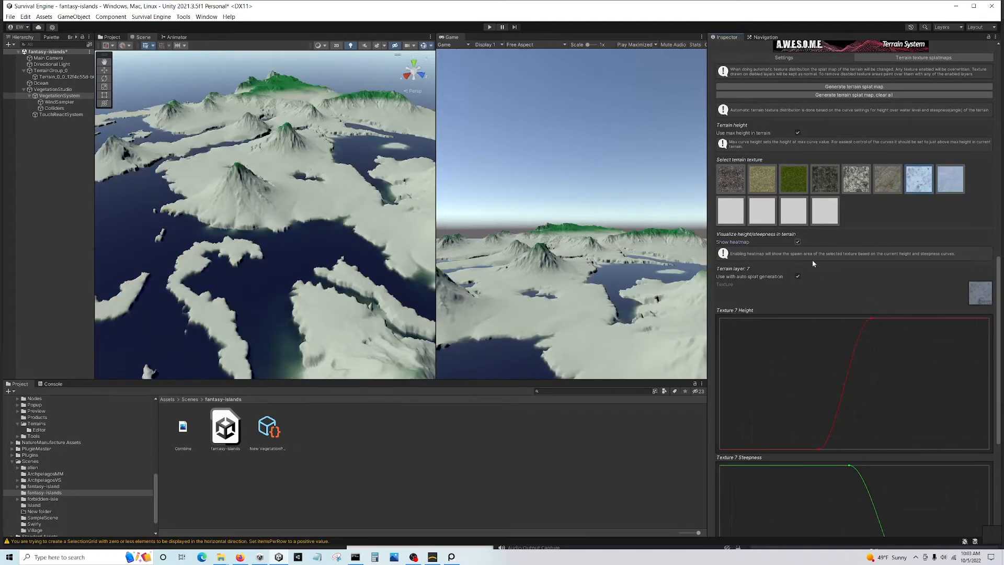
Reshape the seventh texture's height curve from 0% density at about 54.5 m to 99% at about 63 m above sea level
left_click_drag(871, 319, 906, 321)
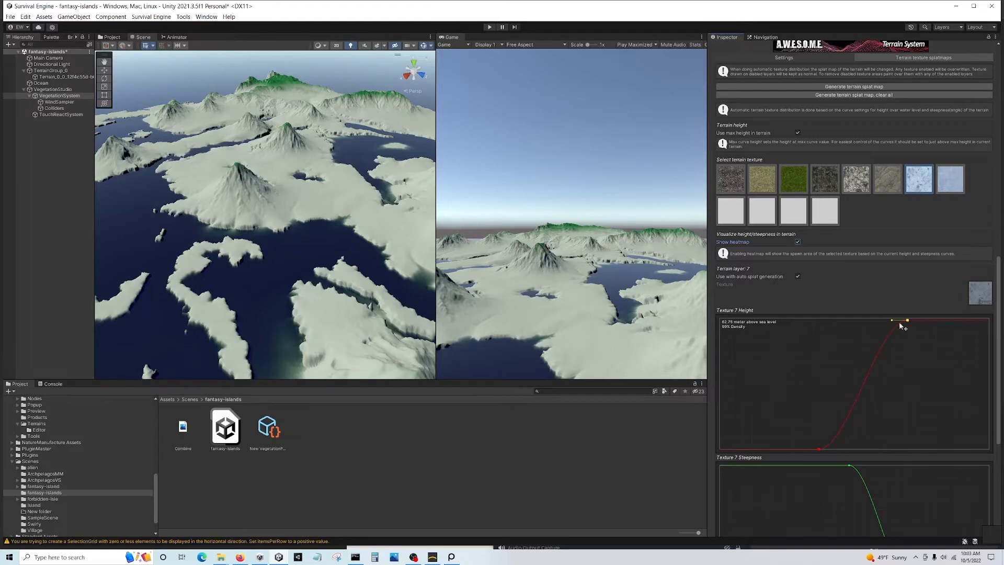
left_click_drag(818, 449, 864, 455)
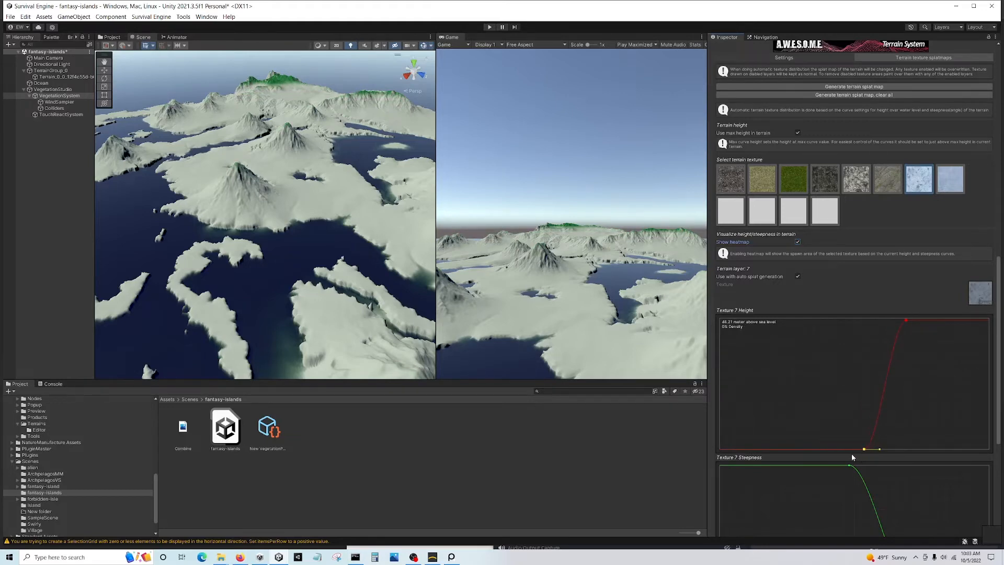
right_click_drag(335, 303, 379, 301)
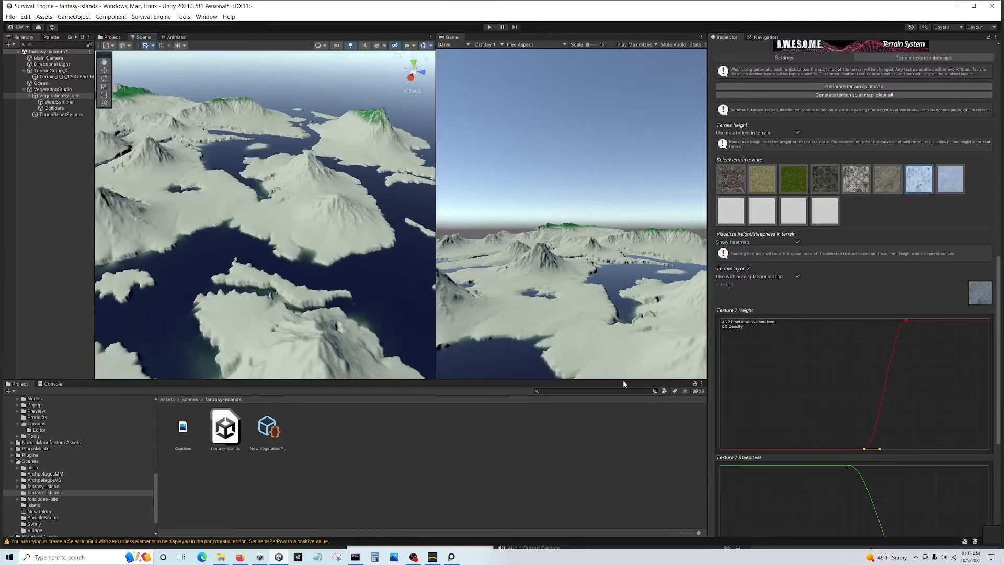
left_click_drag(866, 452, 881, 457)
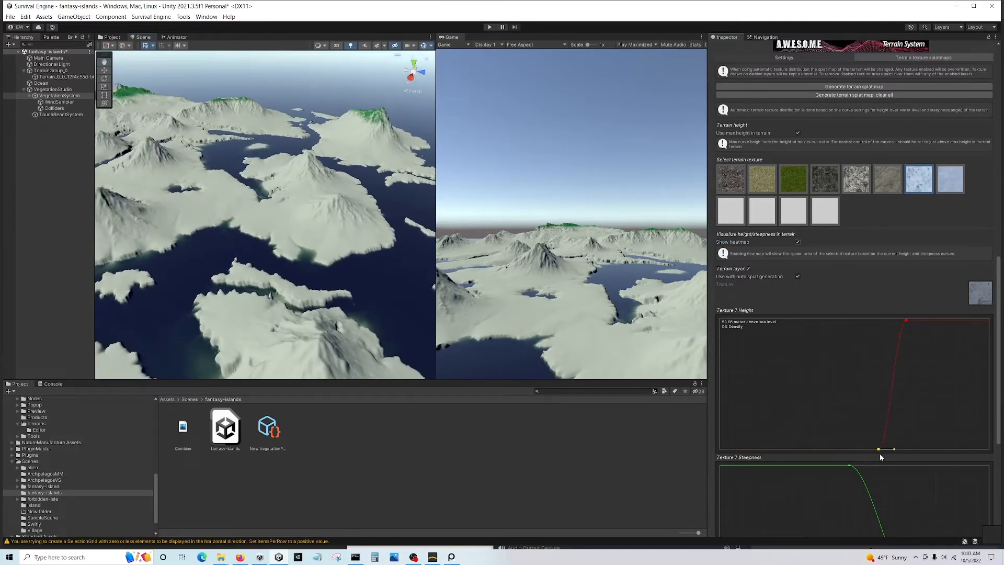
right_click_drag(335, 265, 255, 261)
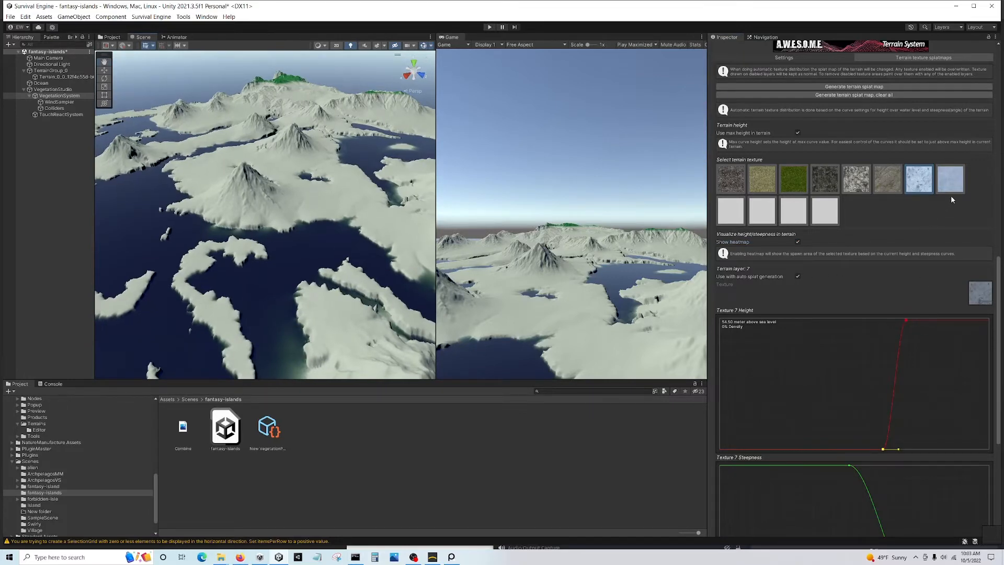
Move the 0% density point of the eighth texture's height curve to about 41 m above sea level and regenerate the terrain splat map
left_click(950, 180)
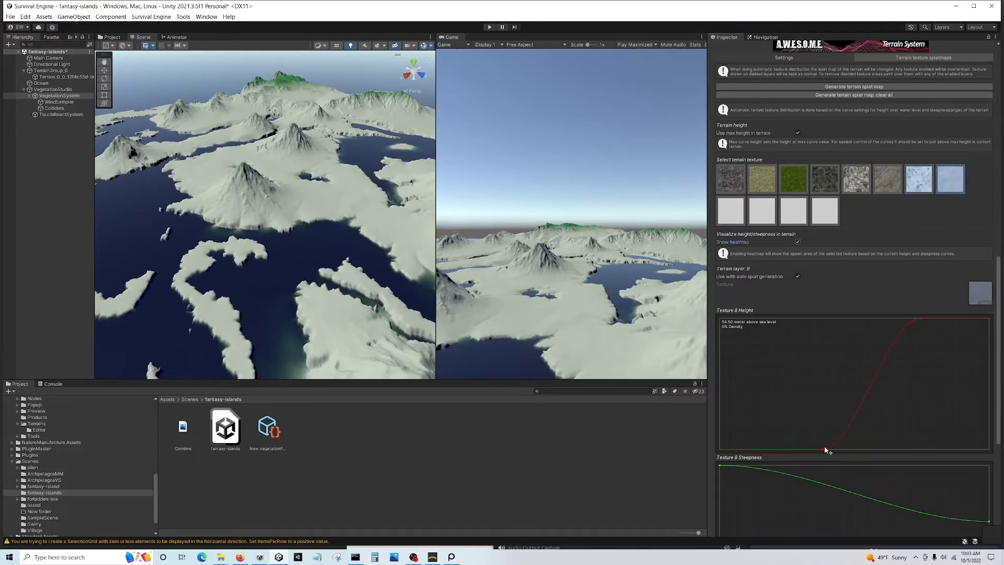
left_click_drag(842, 456, 843, 456)
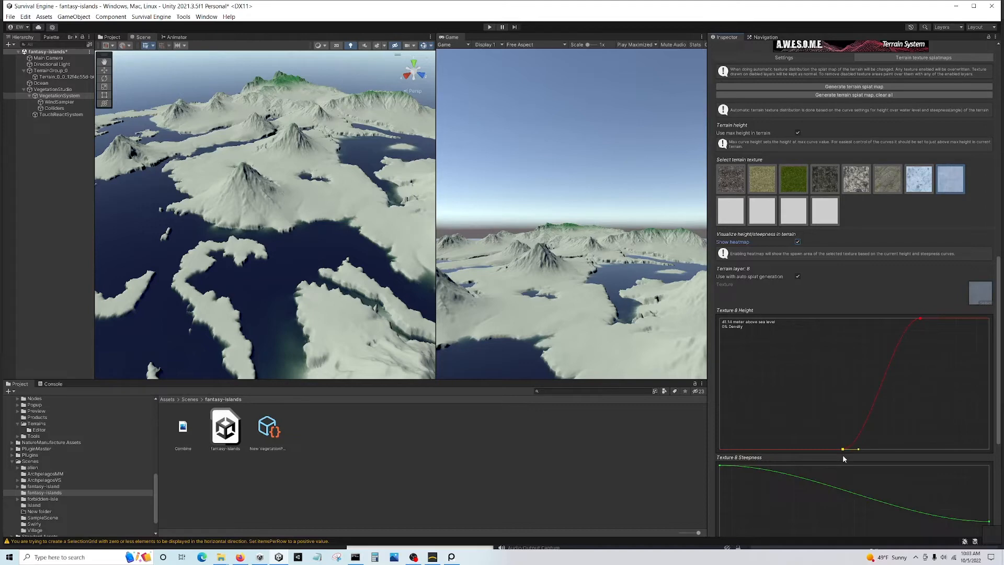
left_click(813, 87)
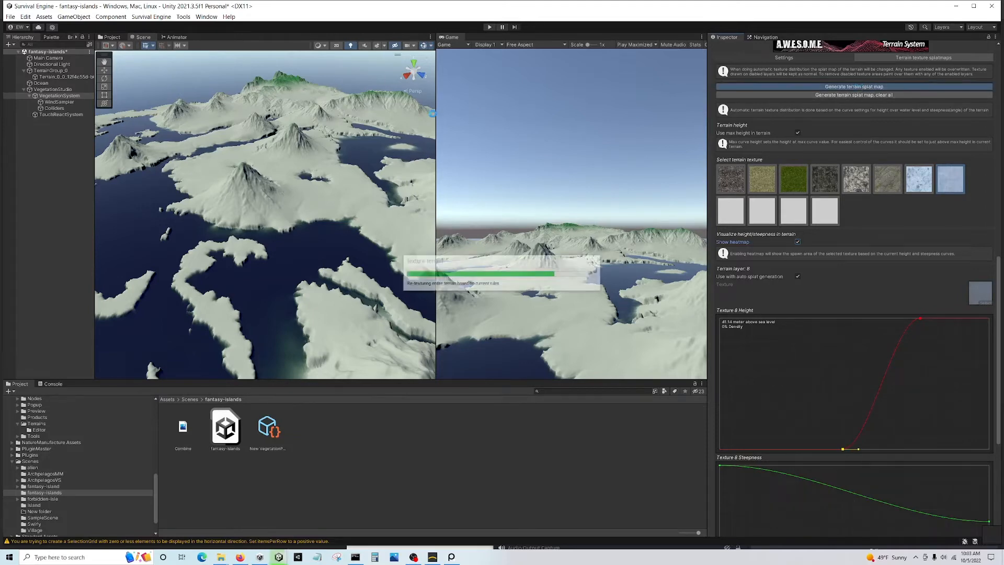
Examine the rock texturing on a mountain up close and show the fourth texture's heatmap over it
right_click_drag(288, 128, 248, 113)
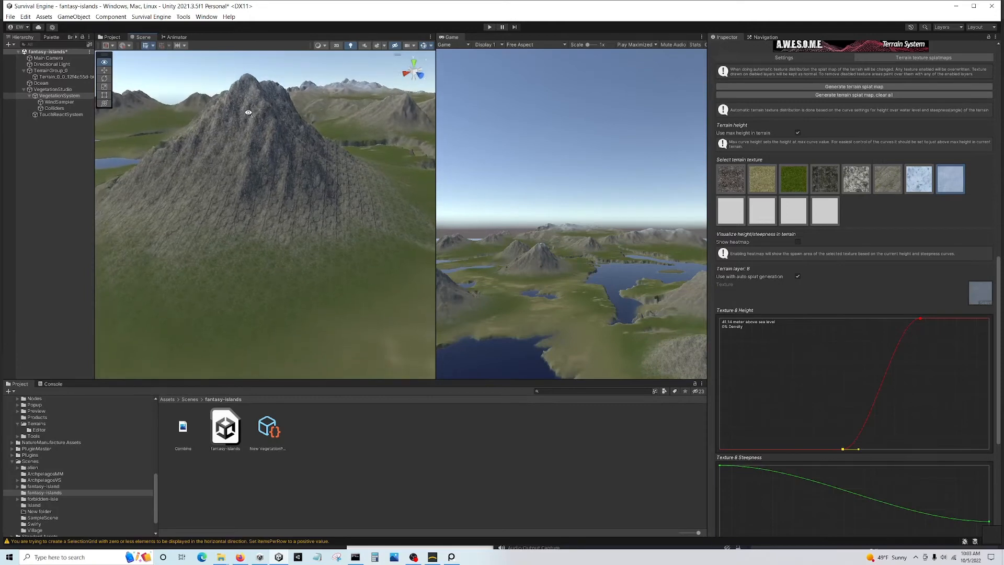
right_click_drag(215, 216, 258, 150)
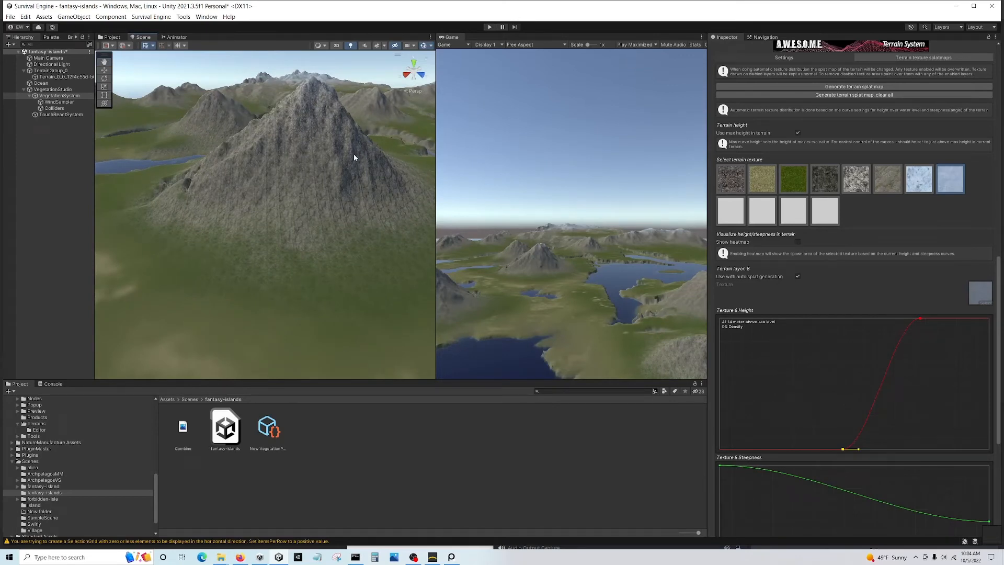
left_click(831, 183)
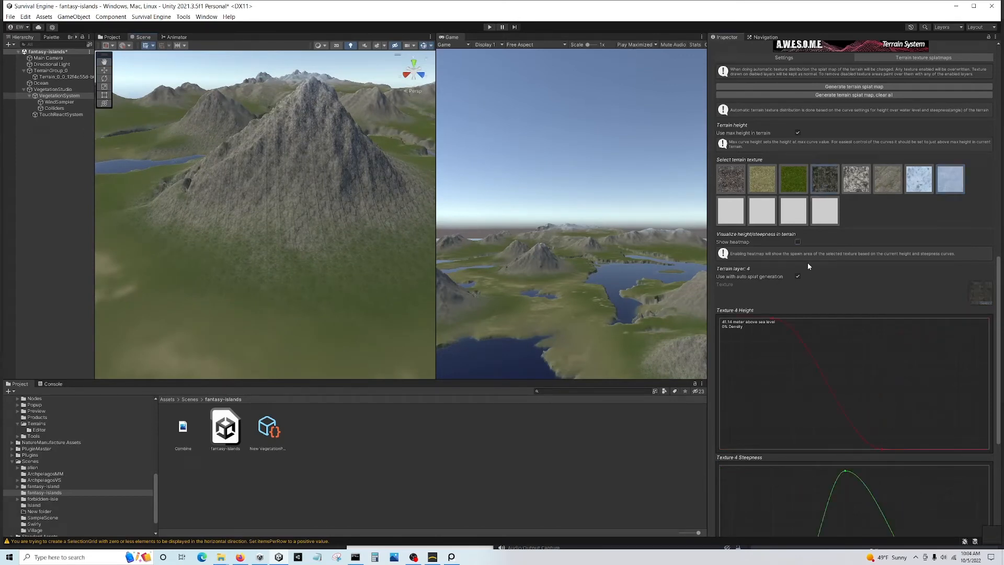
left_click(797, 242)
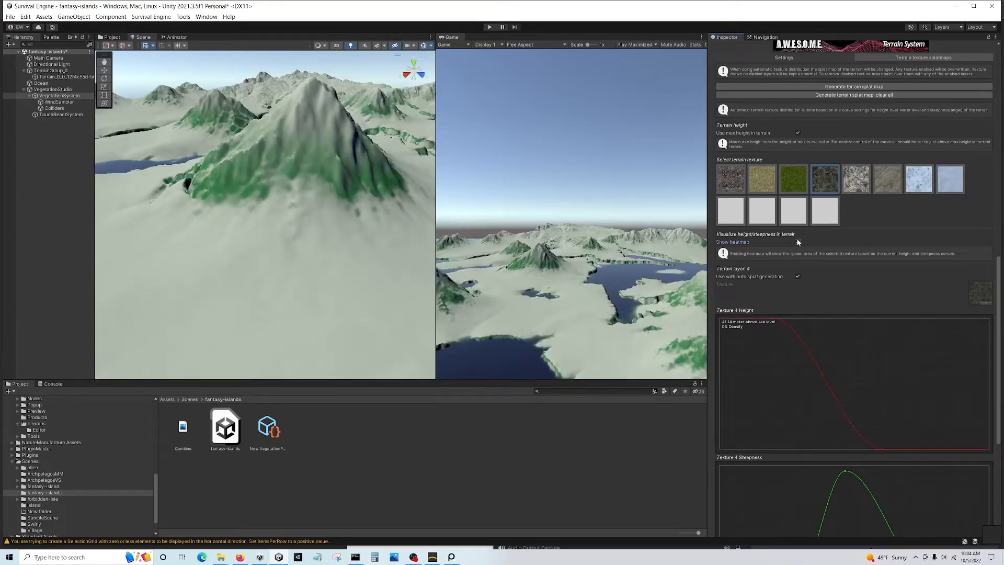
Reshape the fourth texture's height curve from 100% density at about 25 m to 0% at about 45 m above sea level
left_click(773, 319)
left_click_drag(781, 319, 794, 319)
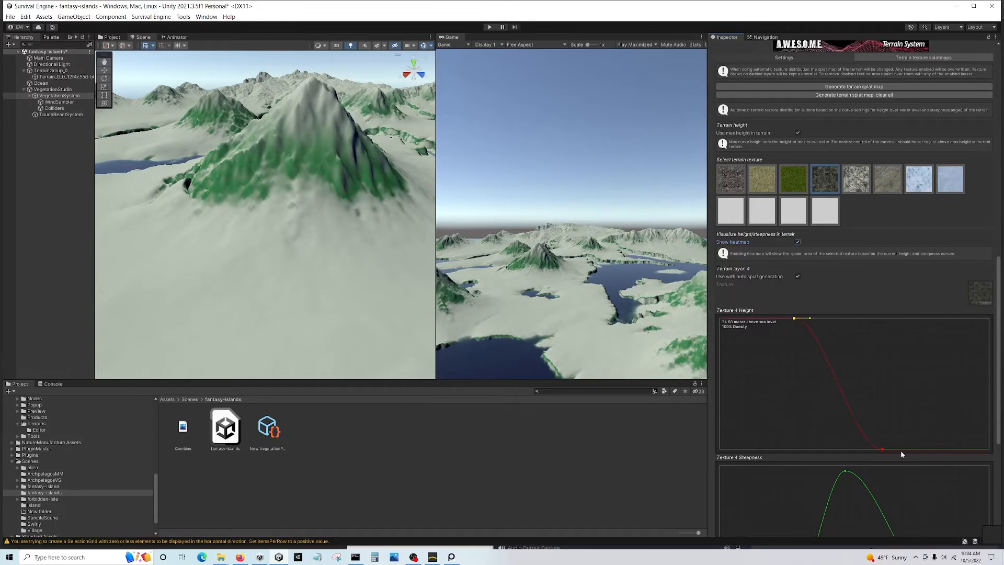
left_click_drag(883, 450, 864, 458)
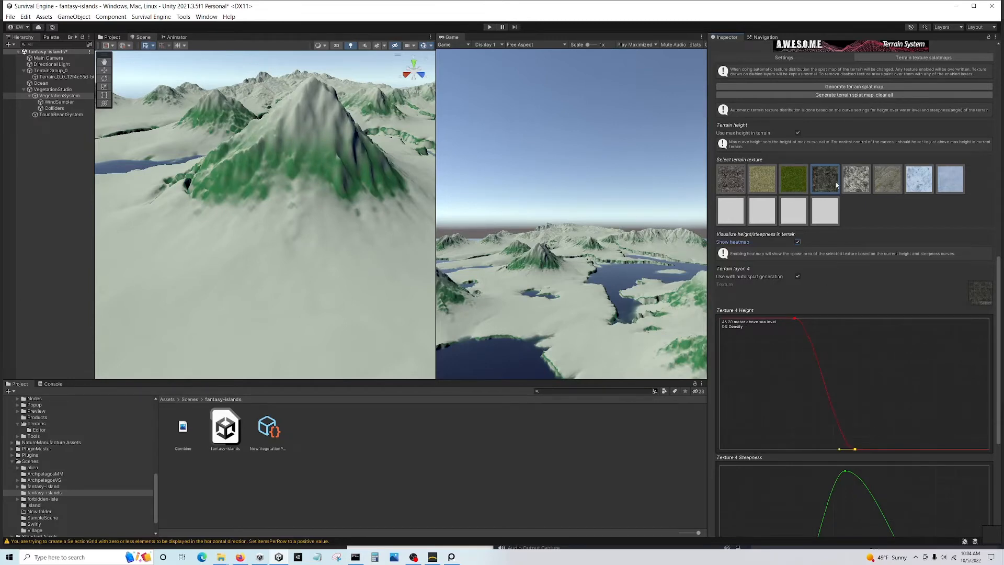
Reshape the fifth texture's height curve from 0% density at about 8 m to 100% at about 41 m above sea level
left_click(887, 187)
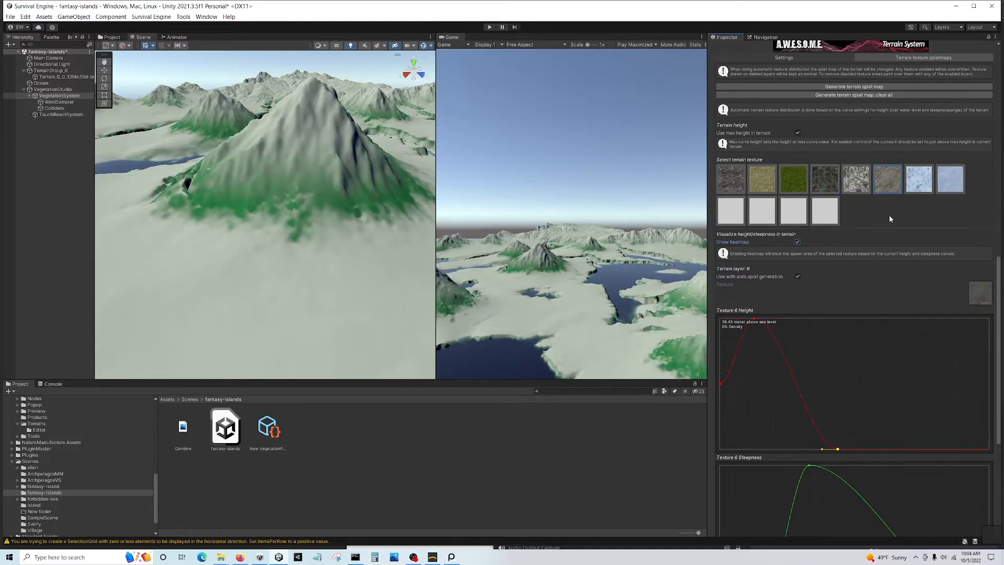
left_click(865, 181)
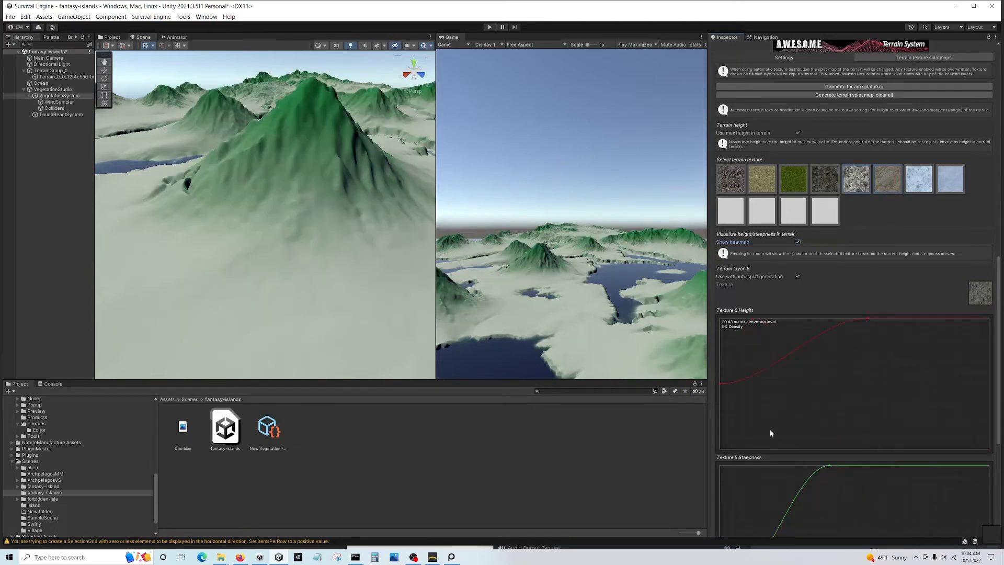
left_click_drag(720, 385, 742, 456)
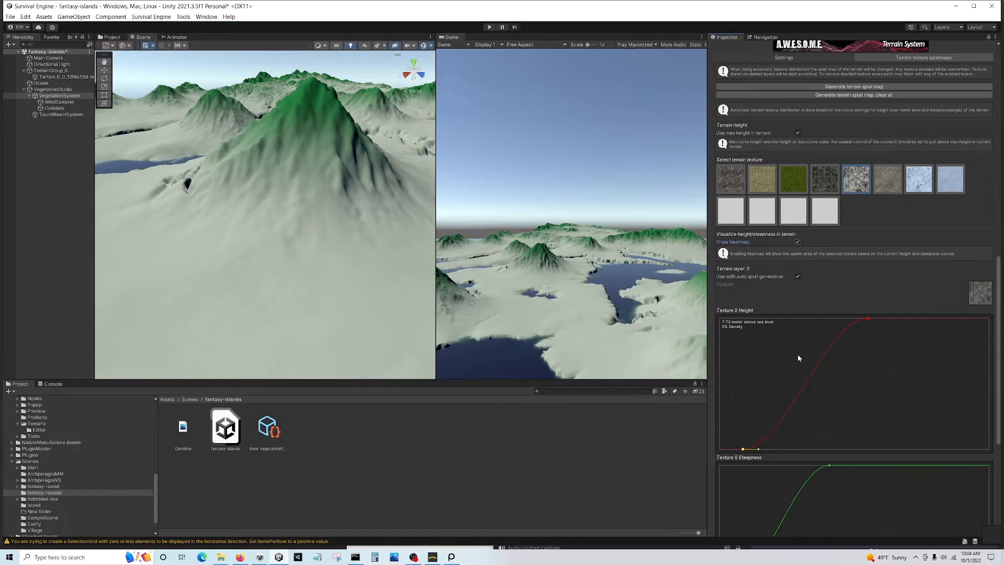
left_click(867, 319)
left_click_drag(854, 320, 848, 320)
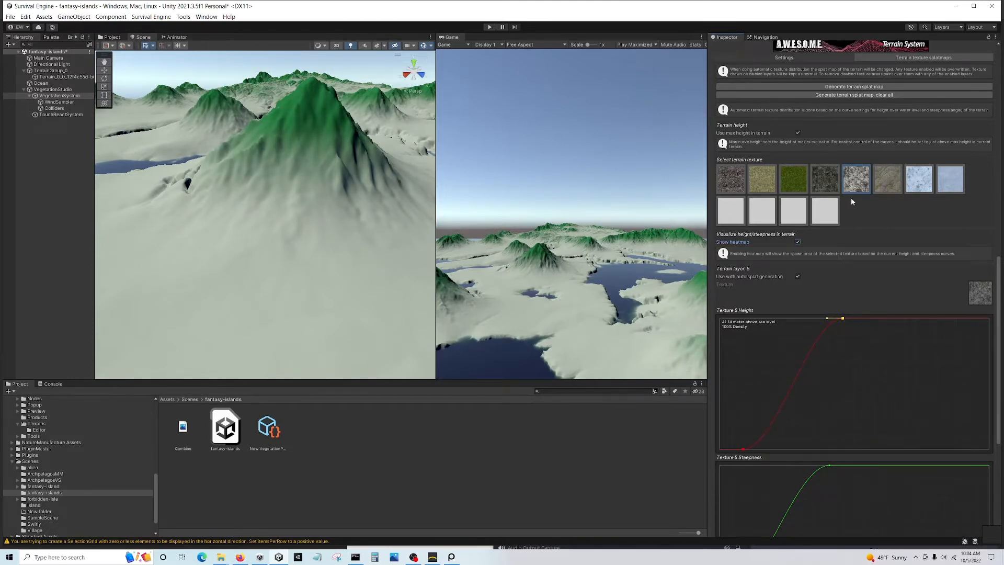
Turn off the heatmap on the fourth texture, regenerate the terrain splat map and inspect the mountain's rock texturing up close
left_click(814, 178)
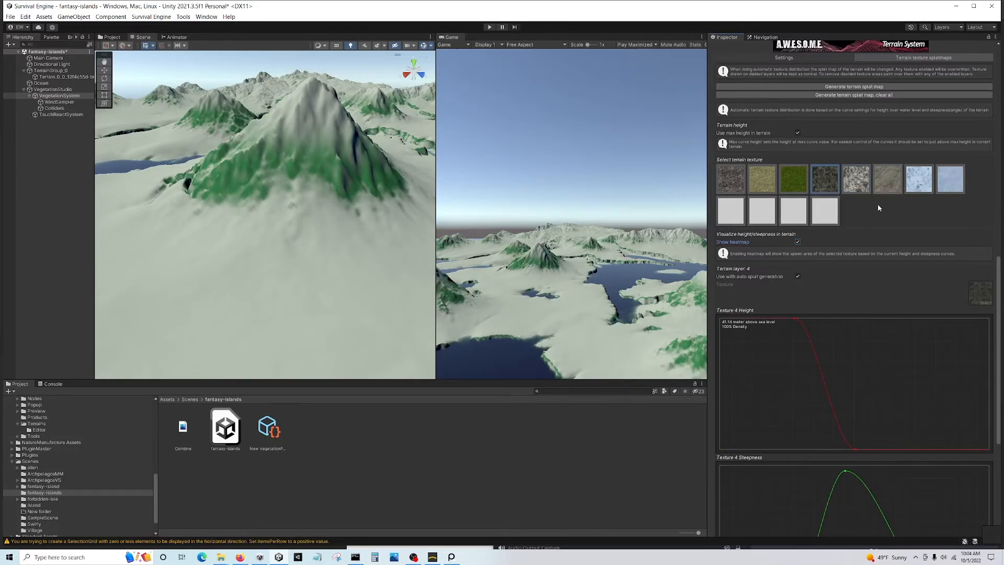
scroll(804, 173, "down", 3)
scroll(834, 103, "down", 2)
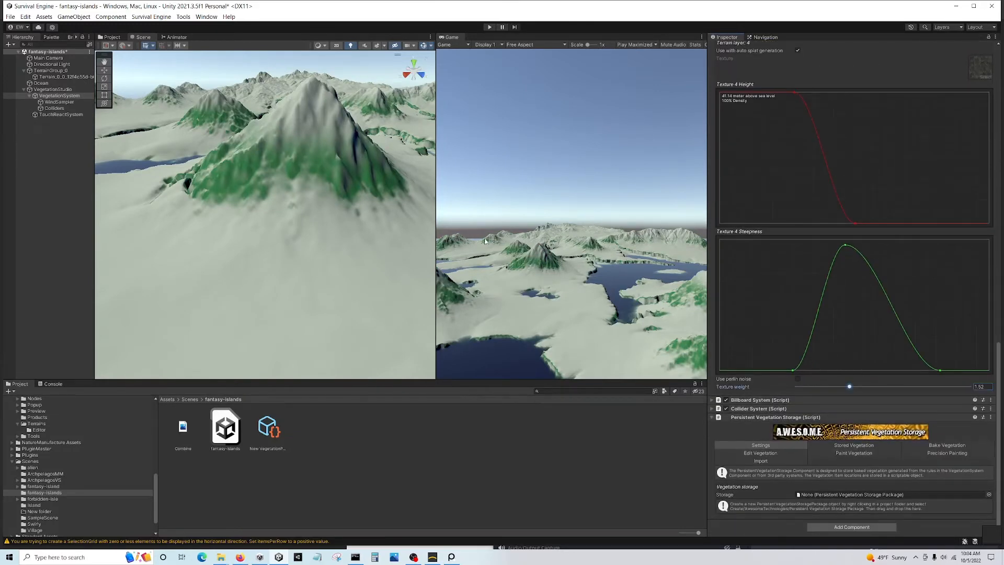
scroll(804, 250, "up", 7)
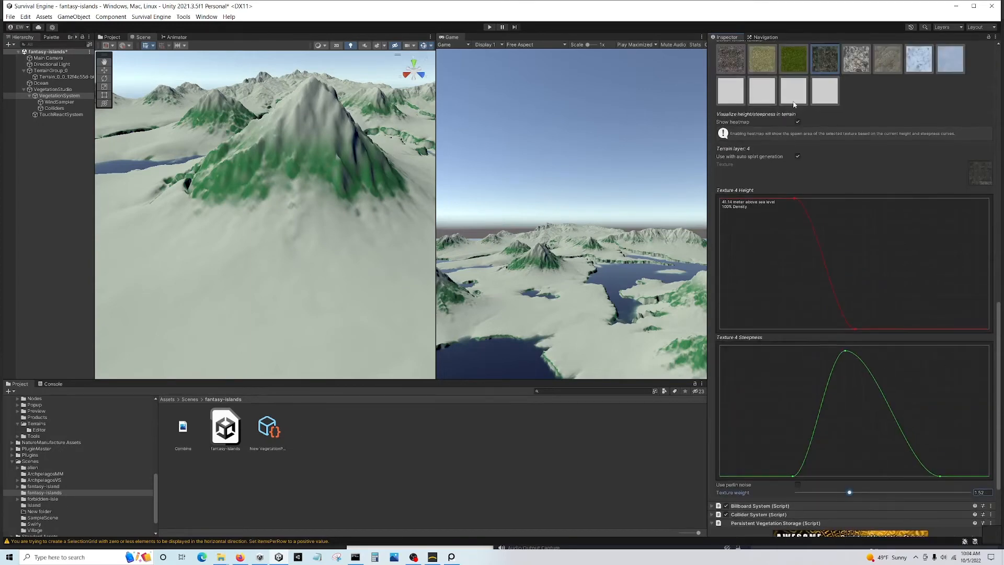
left_click(843, 157)
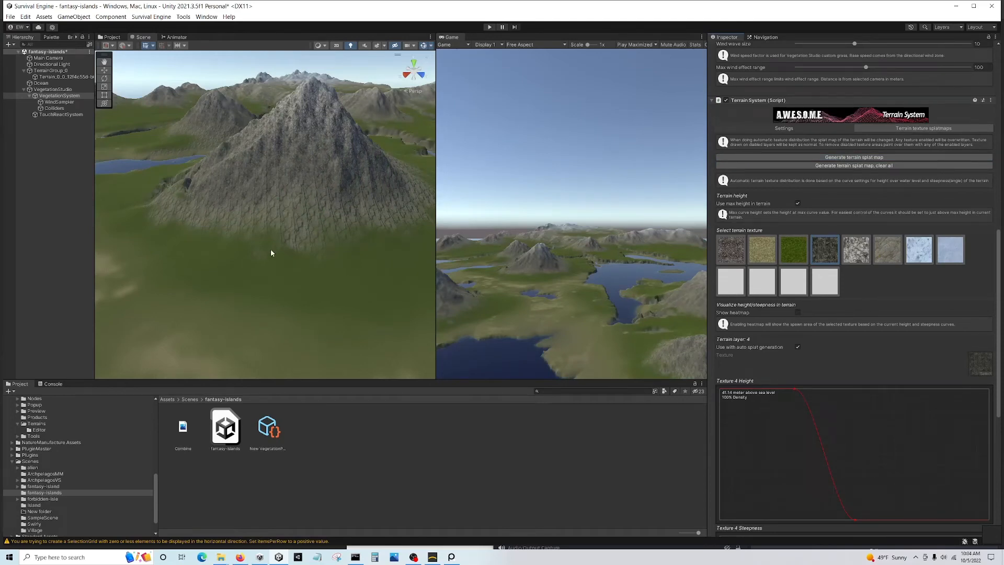
scroll(257, 216, "down", 3)
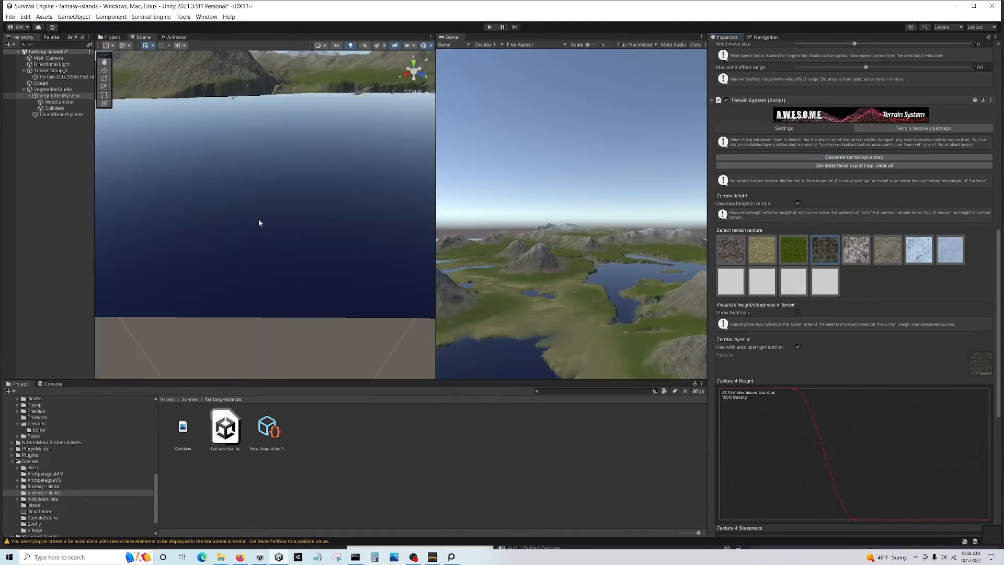
right_click_drag(274, 214, 329, 148)
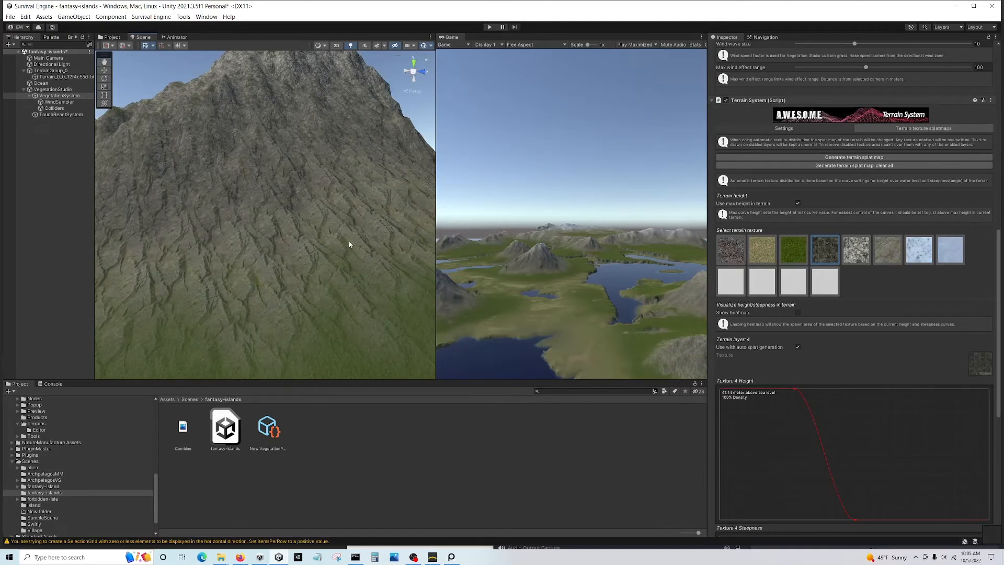
Set the tiling size of the terrain's Cliff_Mossy_E layer to 12 by 12
left_click(63, 77)
scroll(862, 362, "up", 4)
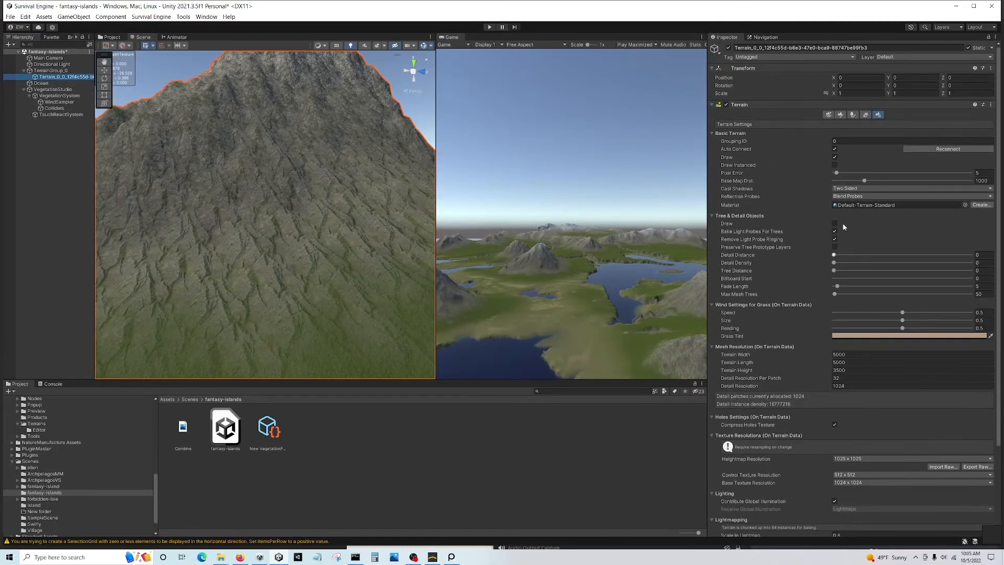
left_click(840, 116)
scroll(741, 345, "down", 5)
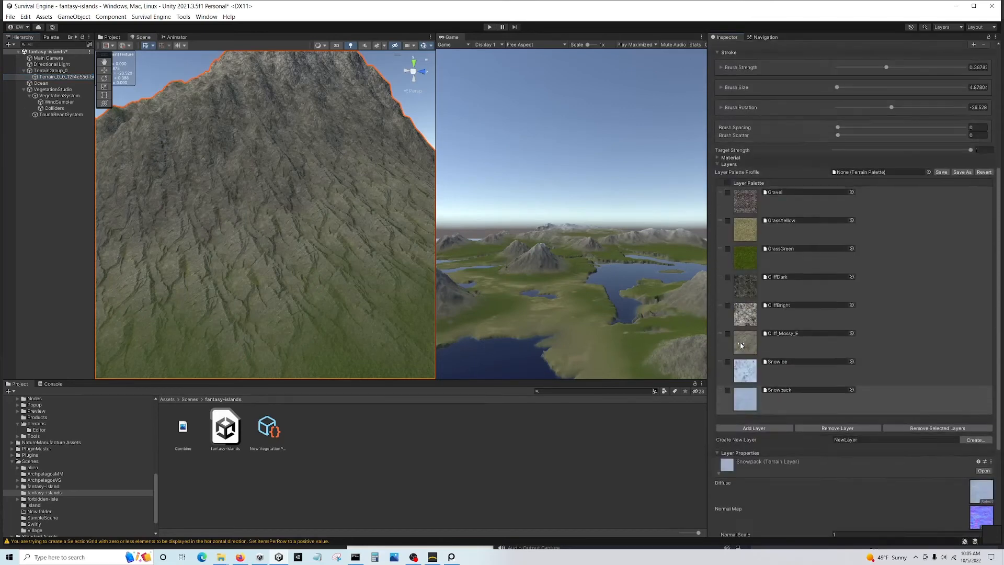
left_click(741, 347)
scroll(741, 347, "down", 3)
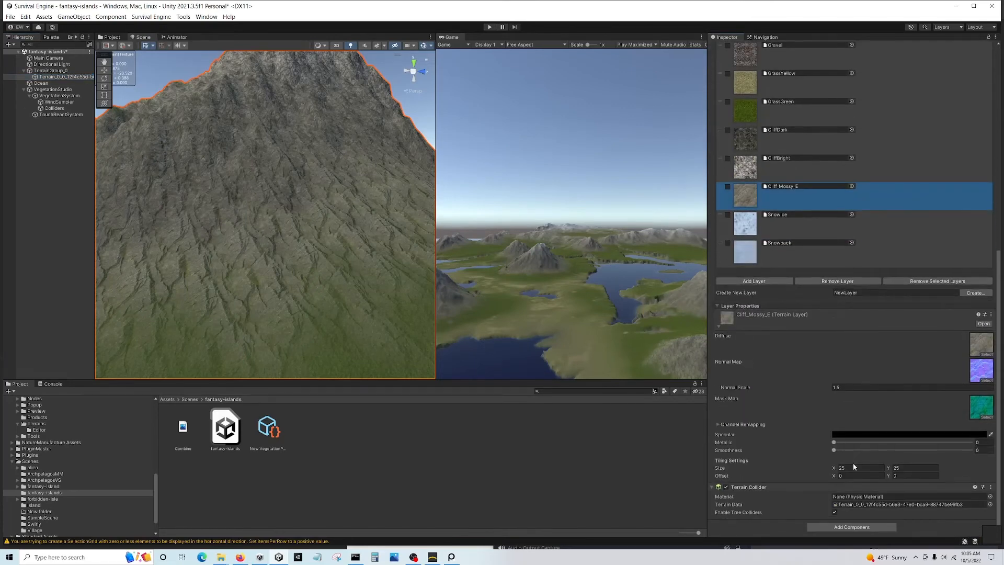
left_click(853, 467)
type("12")
key("Tab")
type("12")
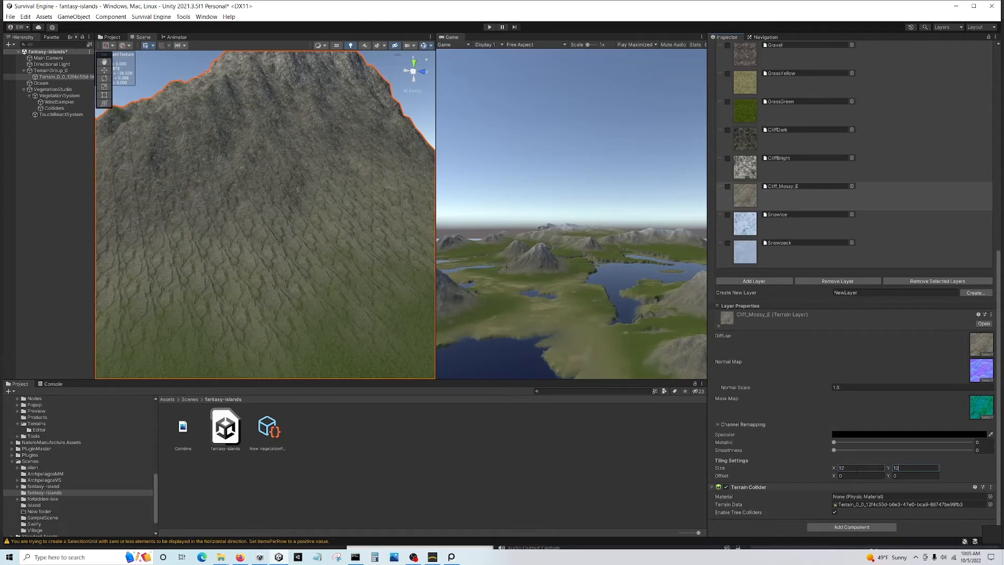
key("Return")
Deselect the terrain and create an Enviro Sky Manager in the scene
left_click_drag(362, 340, 315, 307, "alt")
key("s")
right_click_drag(315, 307, 314, 339)
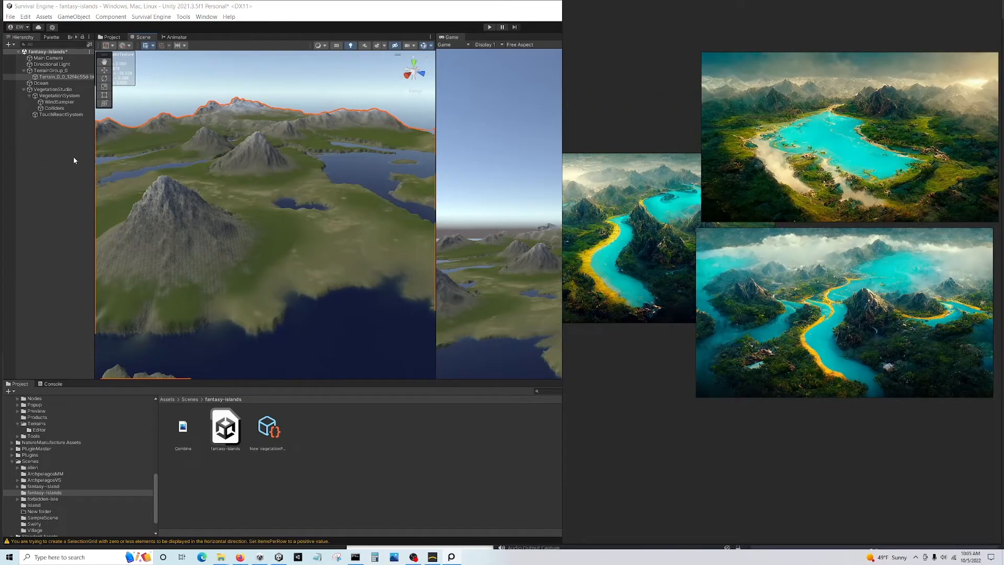
left_click(61, 176)
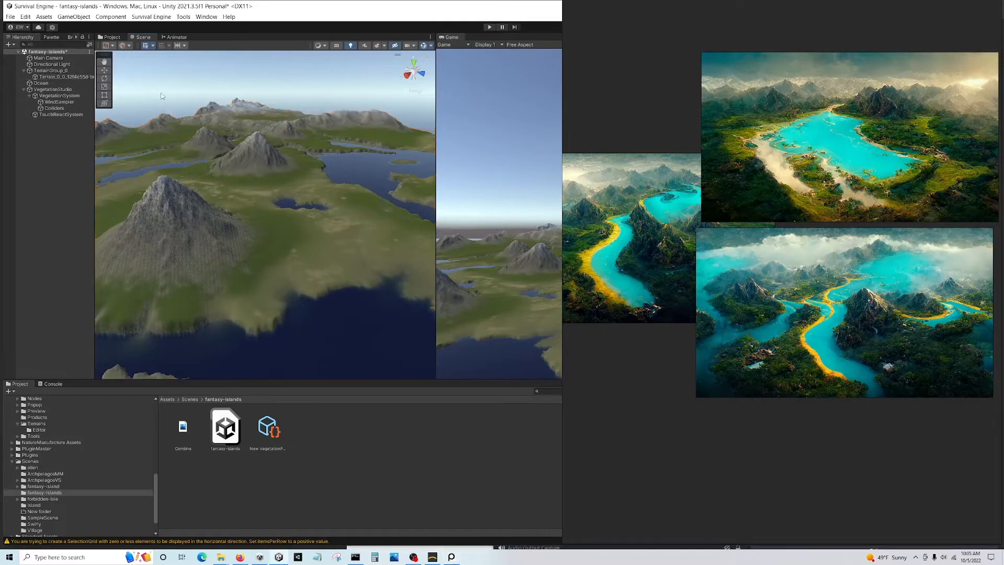
left_click(205, 17)
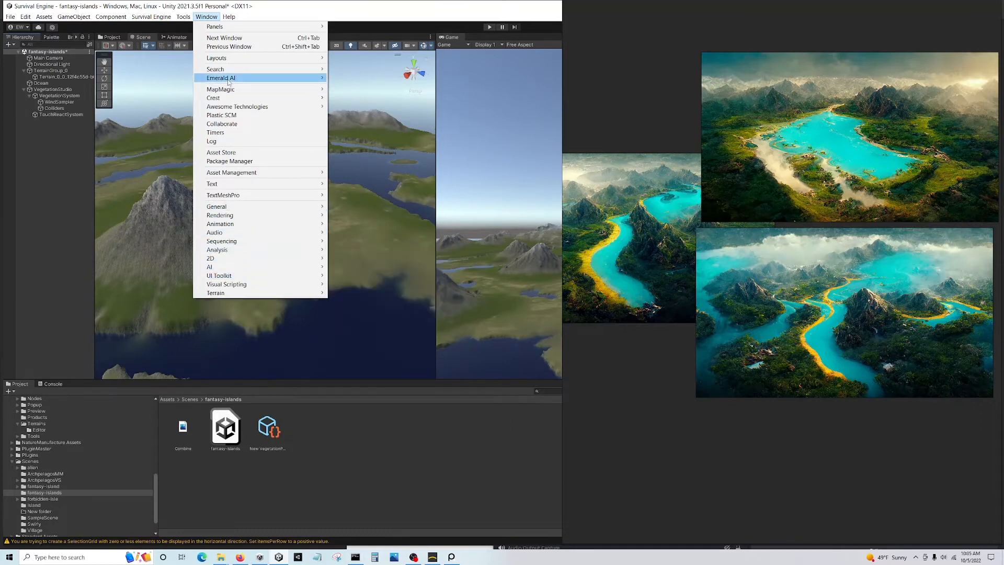
left_click(74, 16)
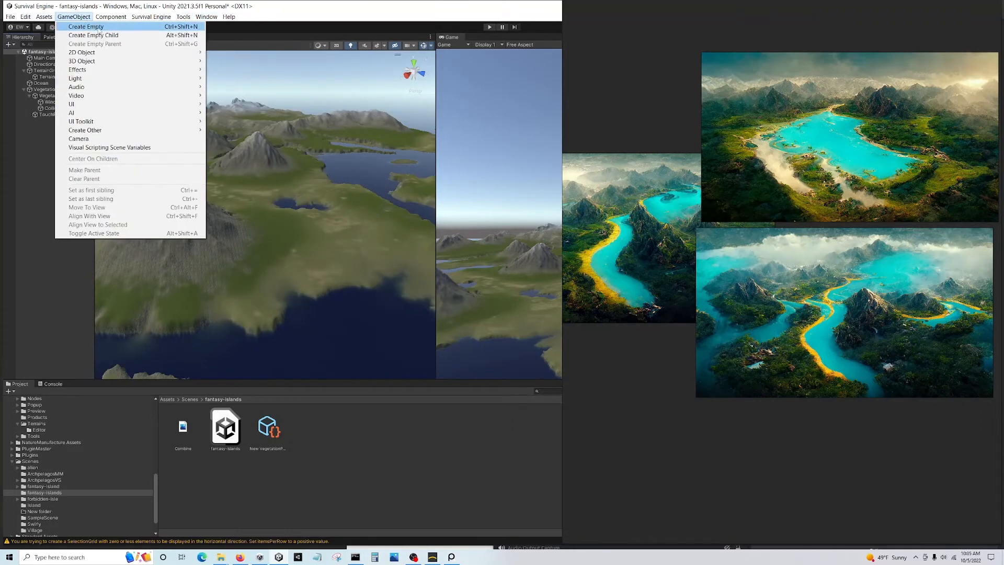
mouse_move(44, 17)
mouse_move(169, 29)
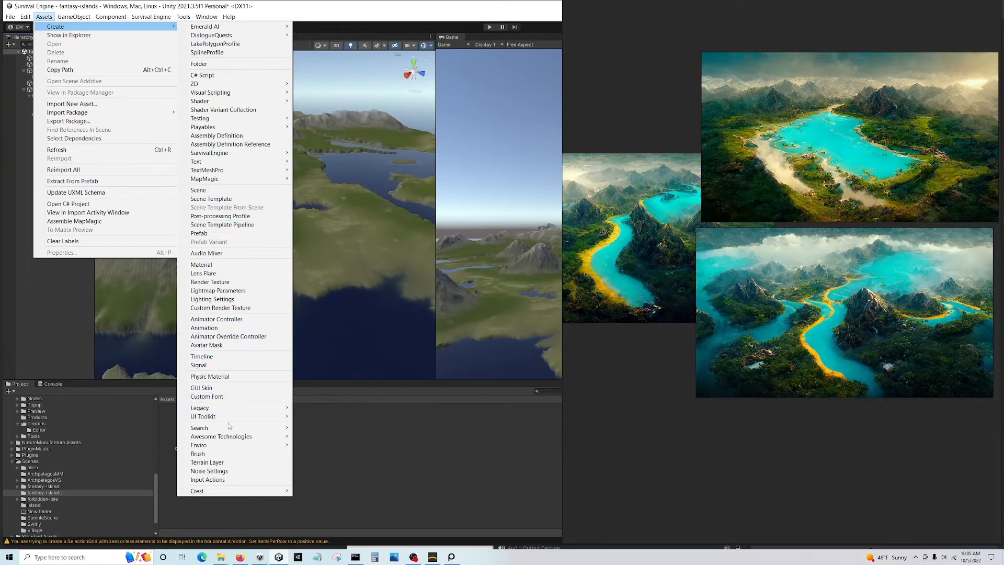
mouse_move(266, 445)
left_click(330, 454)
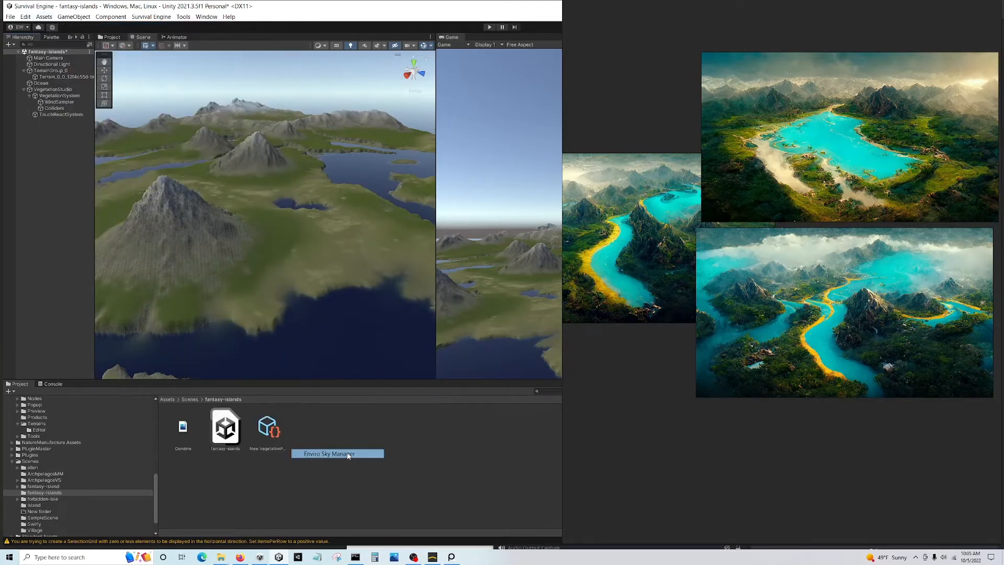
left_click(142, 37)
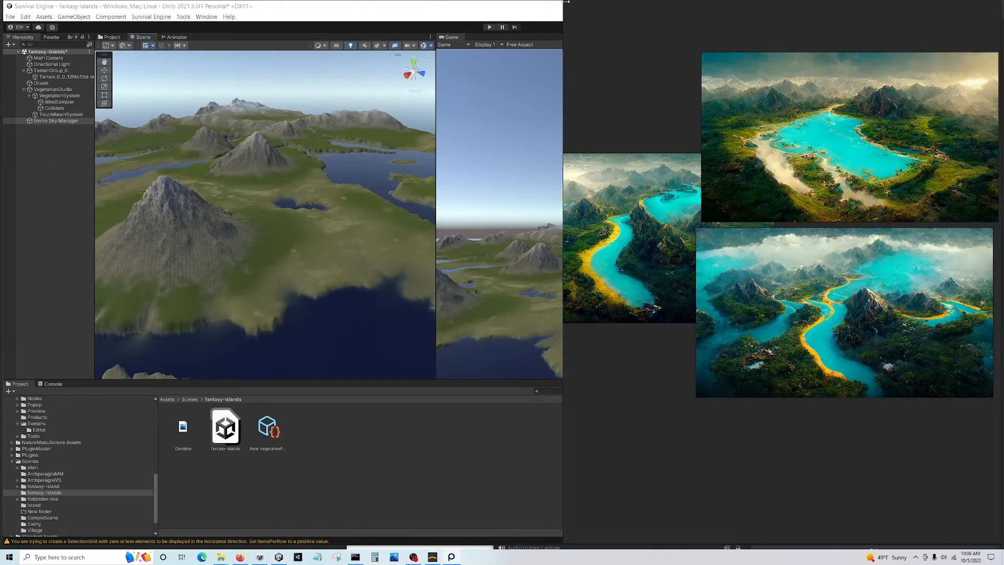
Create a Lite instance in the Enviro Sky Manager and activate it
left_click_drag(564, 2, 1000, 111)
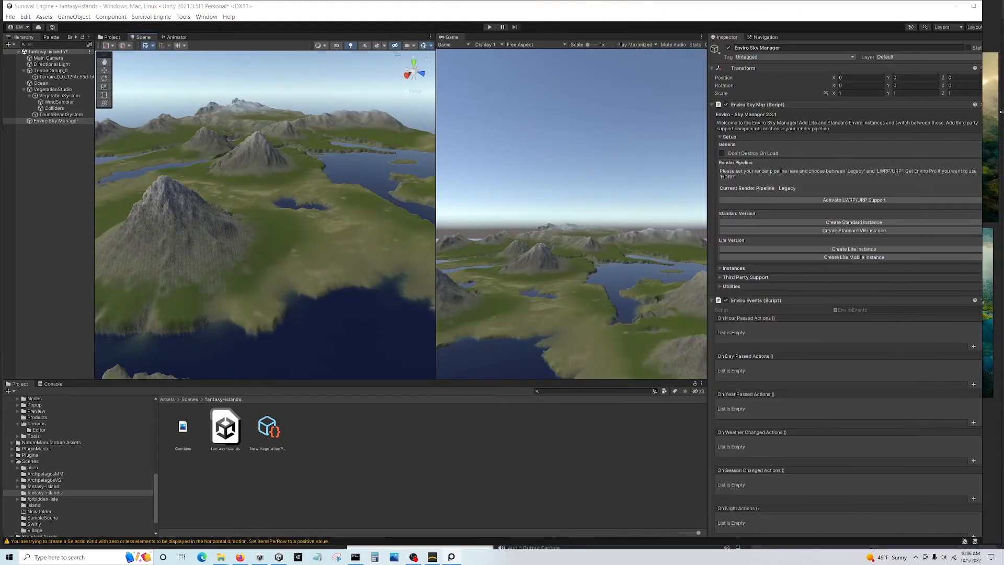
left_click(848, 250)
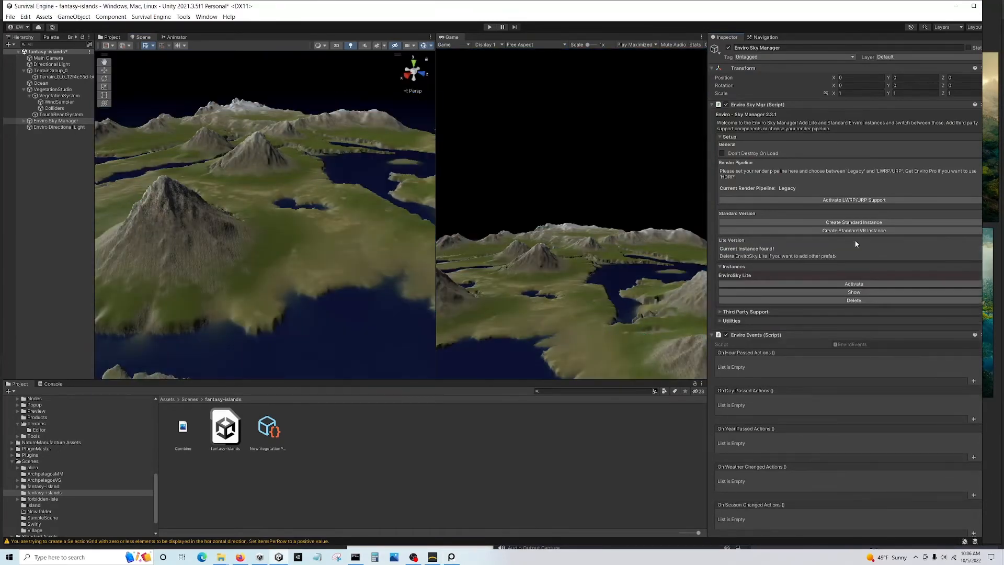
left_click(853, 283)
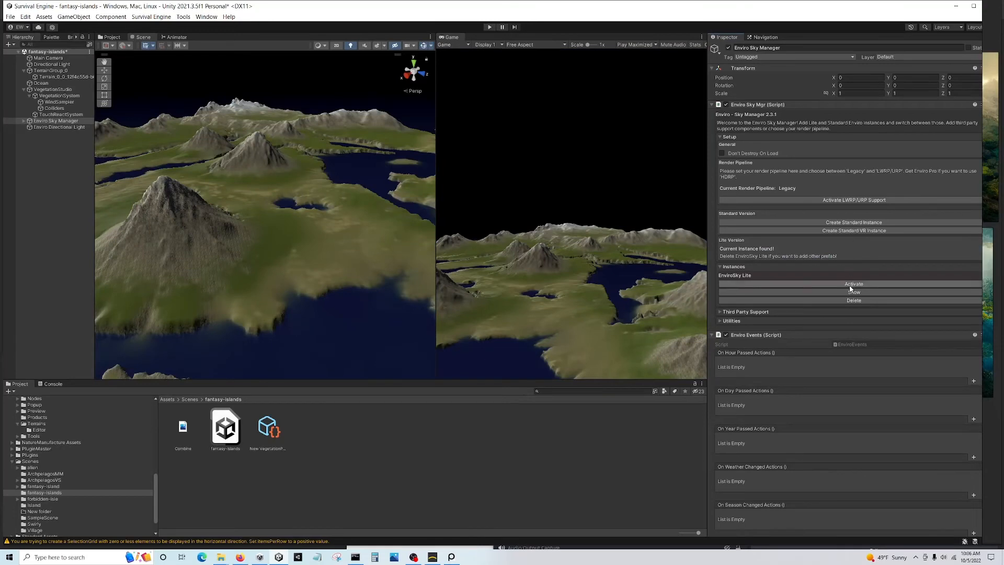
left_click(850, 293)
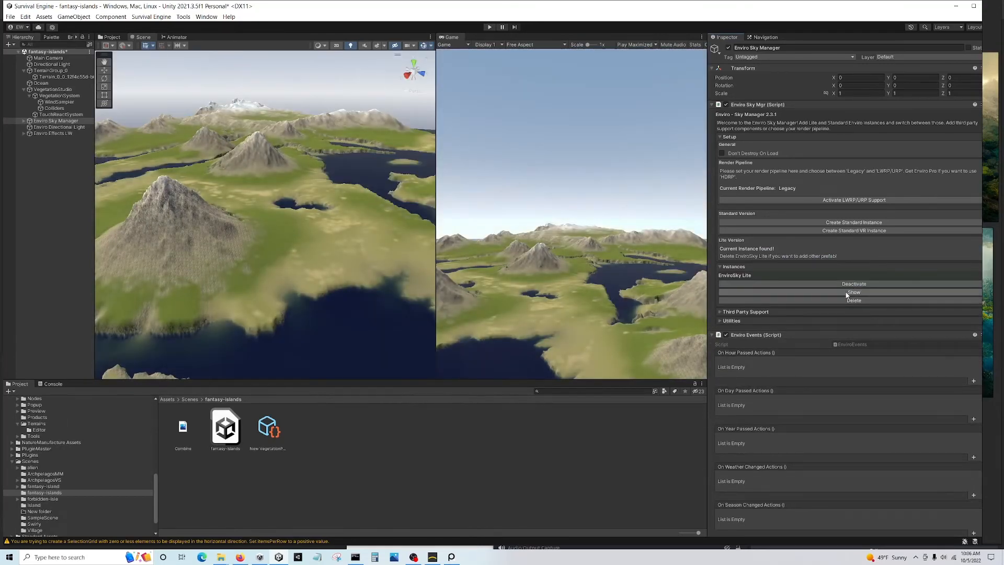
left_click_drag(347, 255, 272, 252, "alt")
right_click_drag(271, 251, 278, 255)
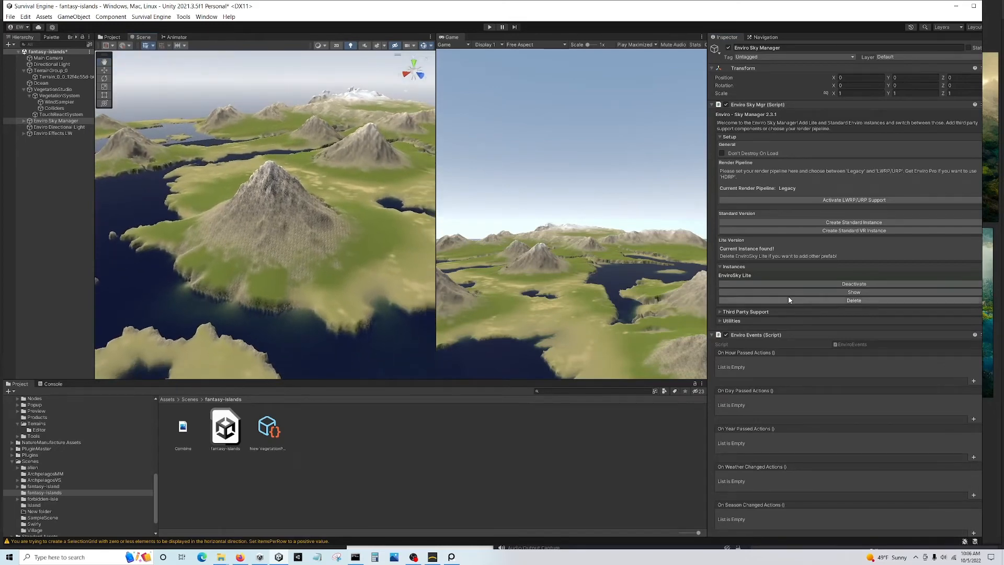
Set the start weather preset of the EnviroSky Lite object to Cloudy 3
left_click(23, 121)
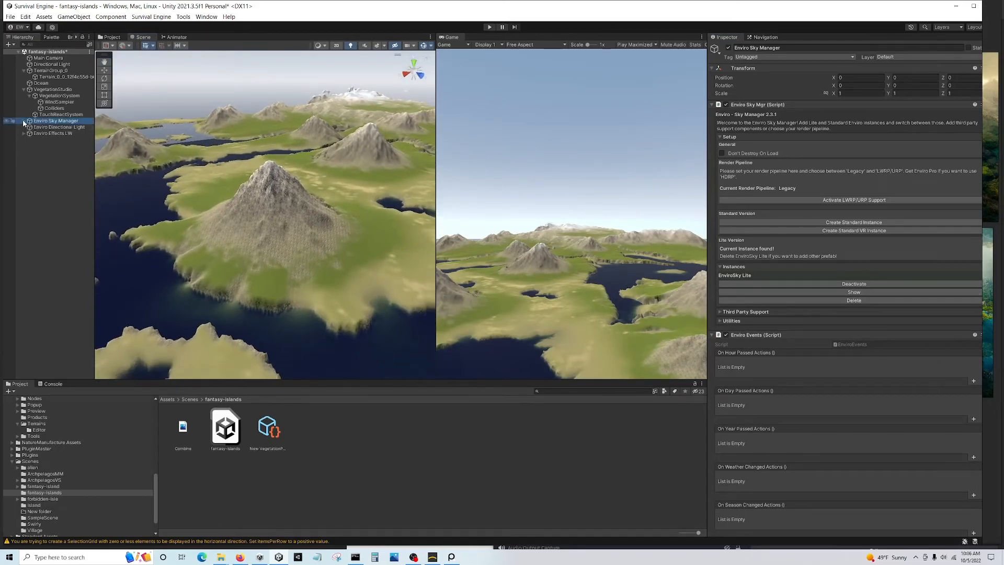
left_click(49, 127)
left_click(29, 127)
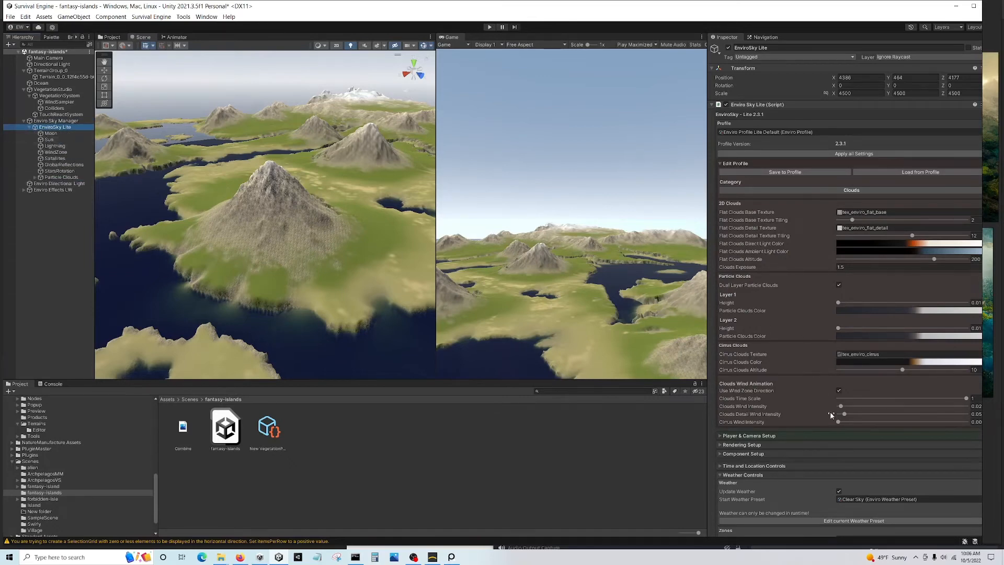
scroll(830, 428, "down", 5)
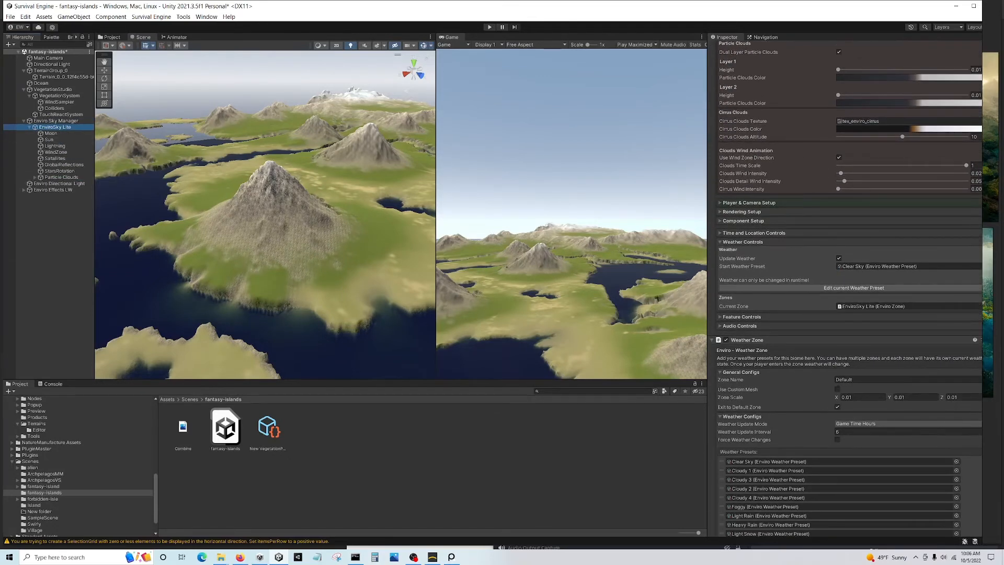
left_click(861, 268)
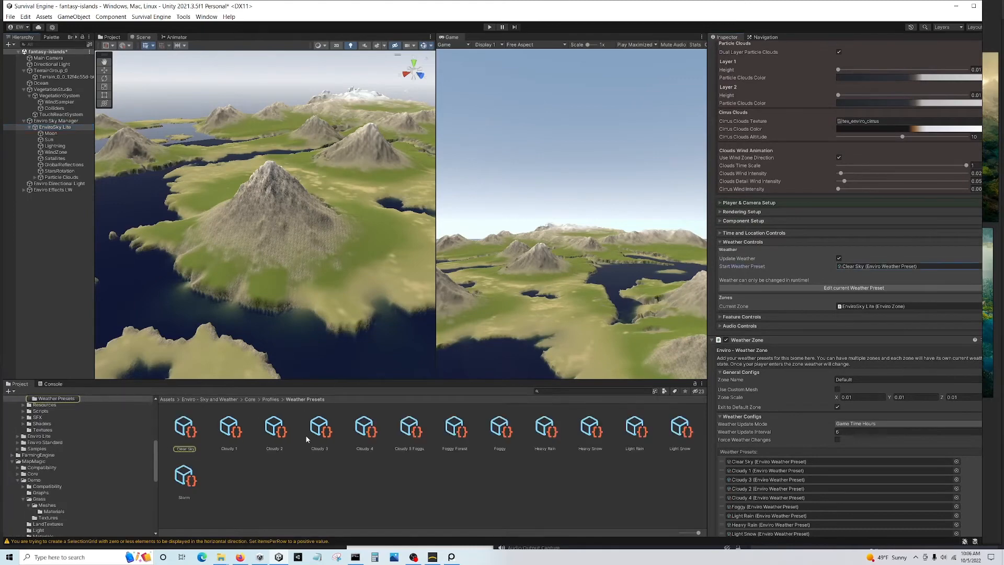
left_click_drag(319, 429, 860, 265)
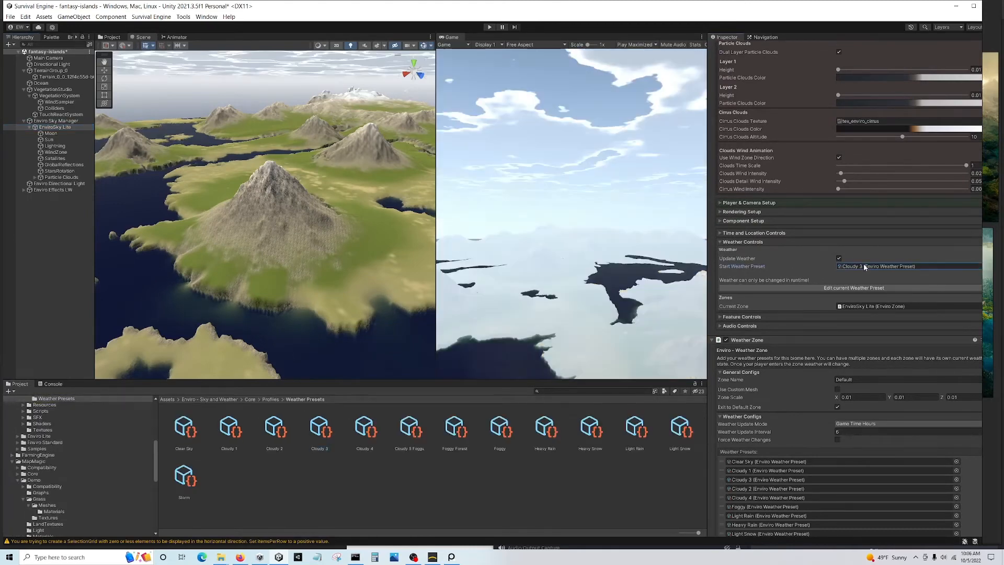
Set the EnviroSky Lite latitude to about 27 and longitude to about -61, and narrow the editor window to reveal the reference images
right_click_drag(335, 261, 325, 265)
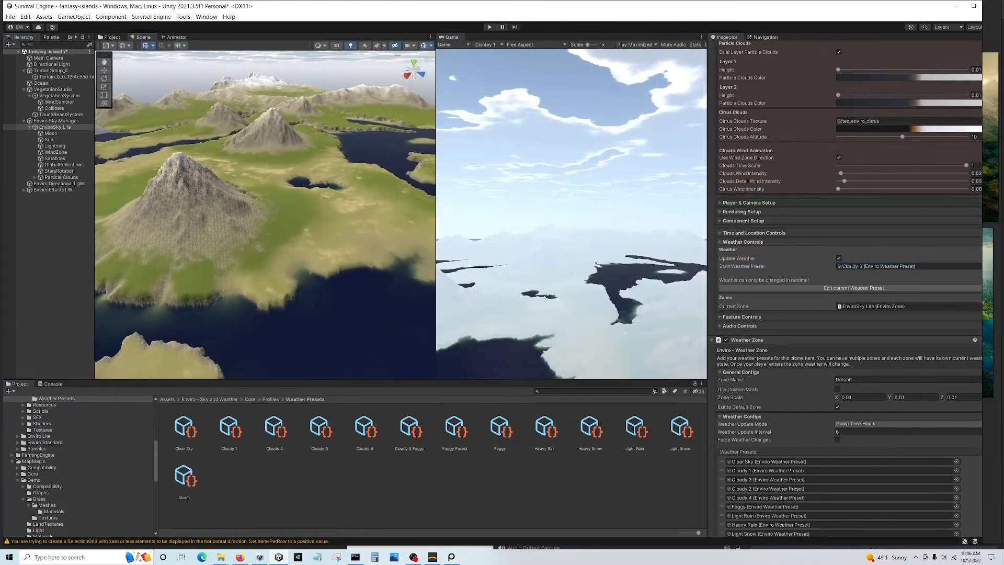
left_click(720, 233)
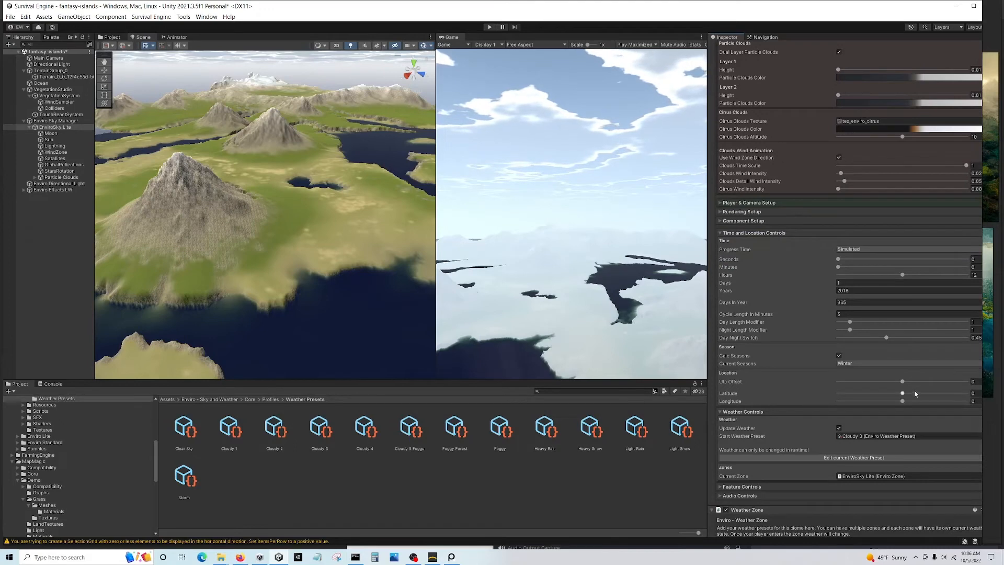
left_click_drag(914, 393, 880, 401)
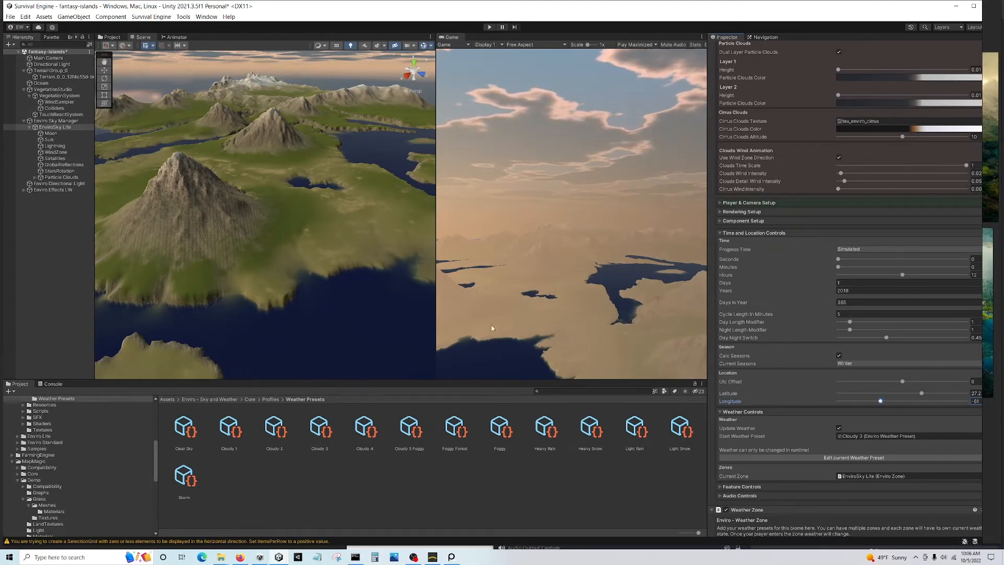
mouse_move(315, 251)
right_mouse_down()
mouse_move(314, 213)
mouse_move(293, 234)
mouse_move(313, 239)
right_mouse_up()
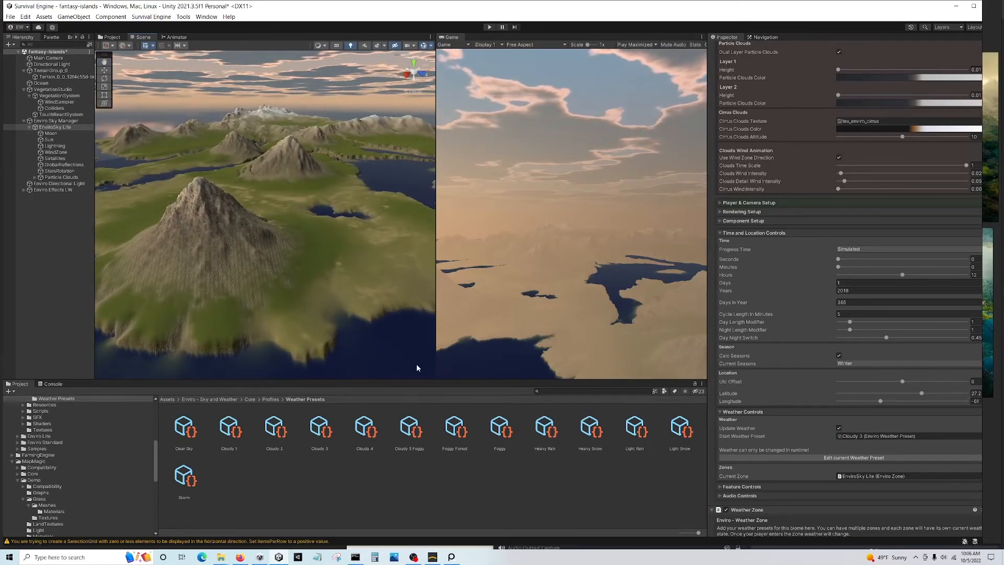
right_click_drag(375, 282, 339, 268)
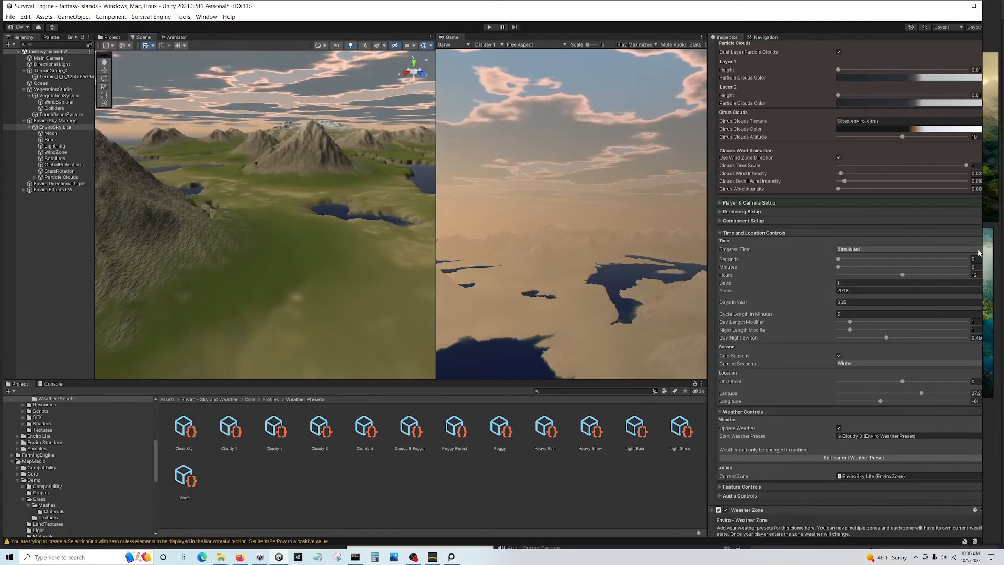
left_click_drag(984, 237, 927, 254)
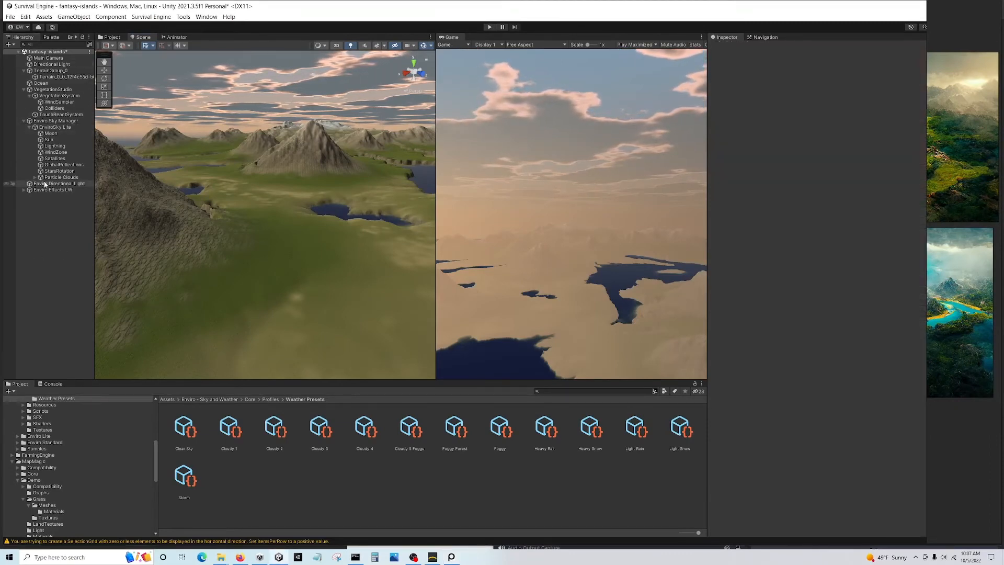
Assign the Ocean-Underwater material to the Ocean object's Crest Ocean Renderer, show the project assets as a list, and inspect the shoreline
left_click(40, 83)
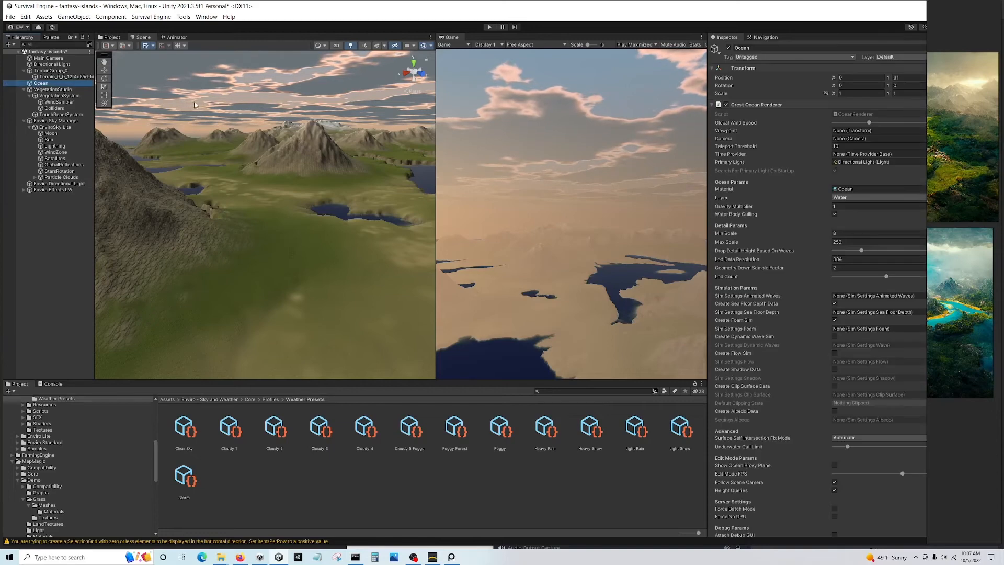
left_click(851, 189)
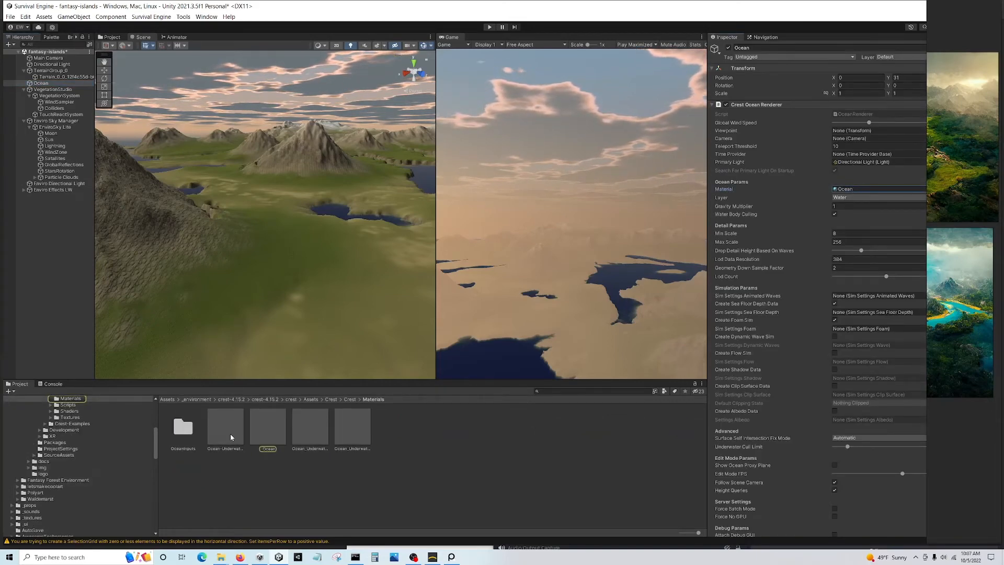
left_click_drag(232, 437, 860, 192)
right_click_drag(374, 314, 475, 362)
key("d")
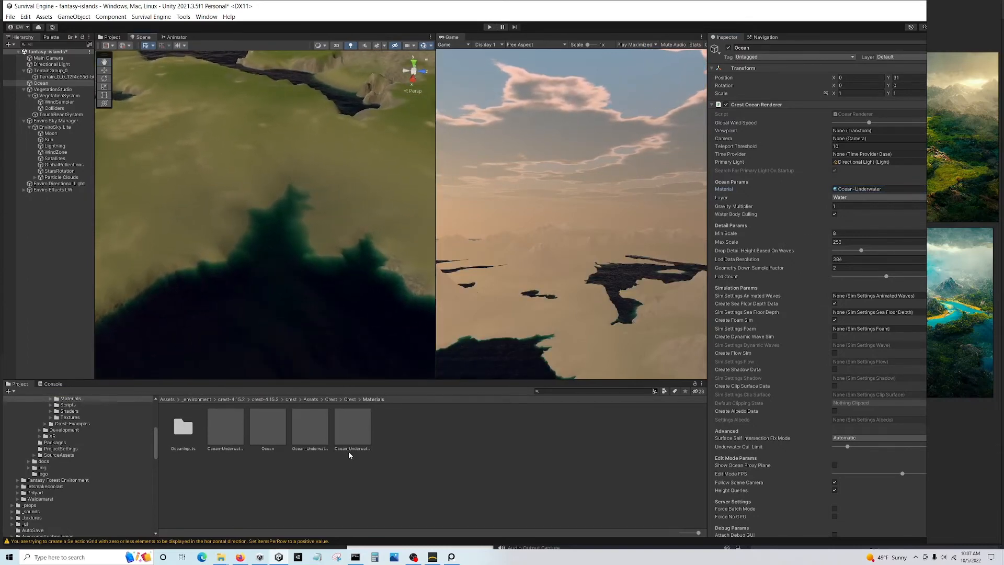
left_click_drag(687, 527, 680, 531)
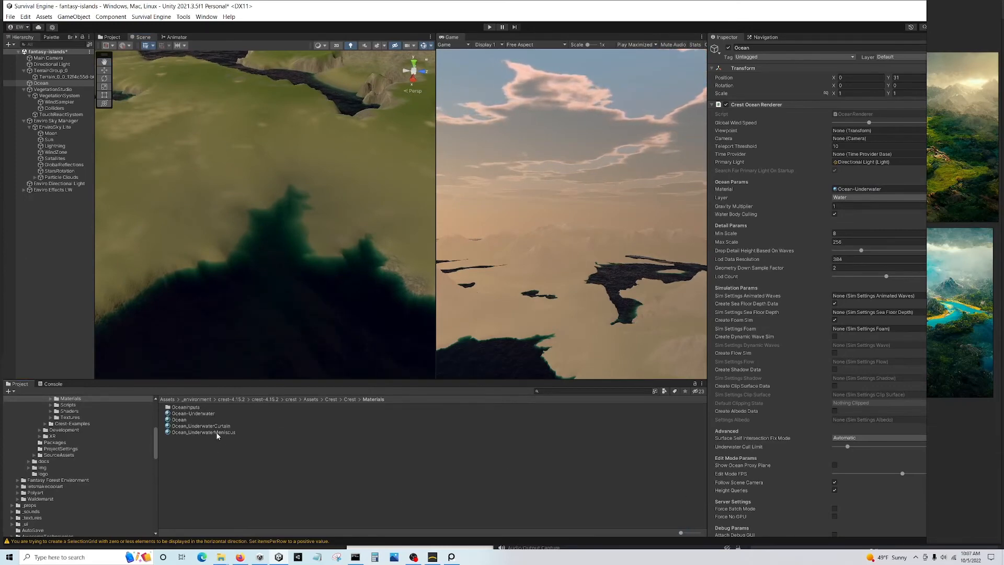
right_click_drag(273, 287, 327, 268)
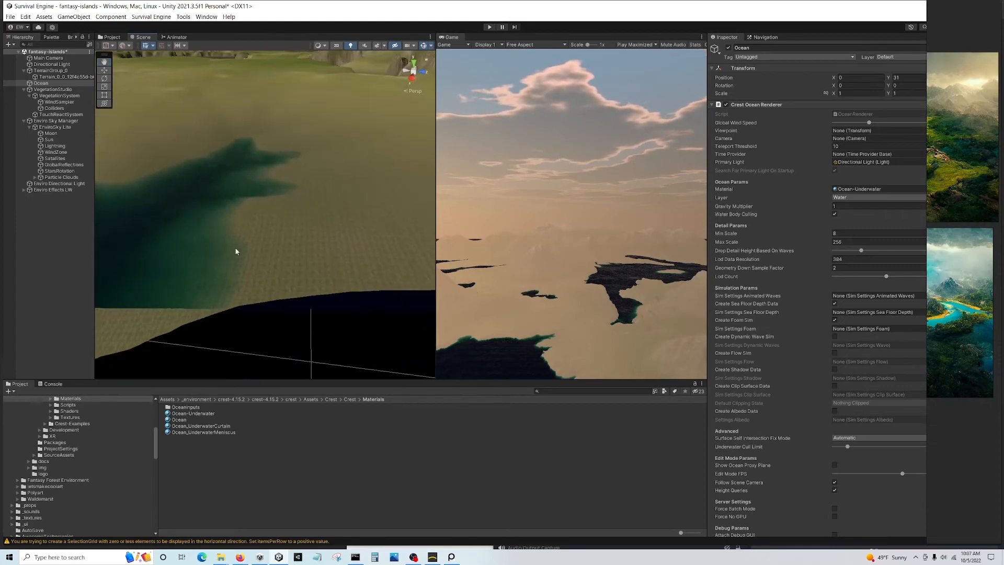
Examine the mountain's rock texture and select the Cliff_Mossy_E layer in the terrain's layer palette
left_click(46, 240)
right_click_drag(291, 173, 205, 162)
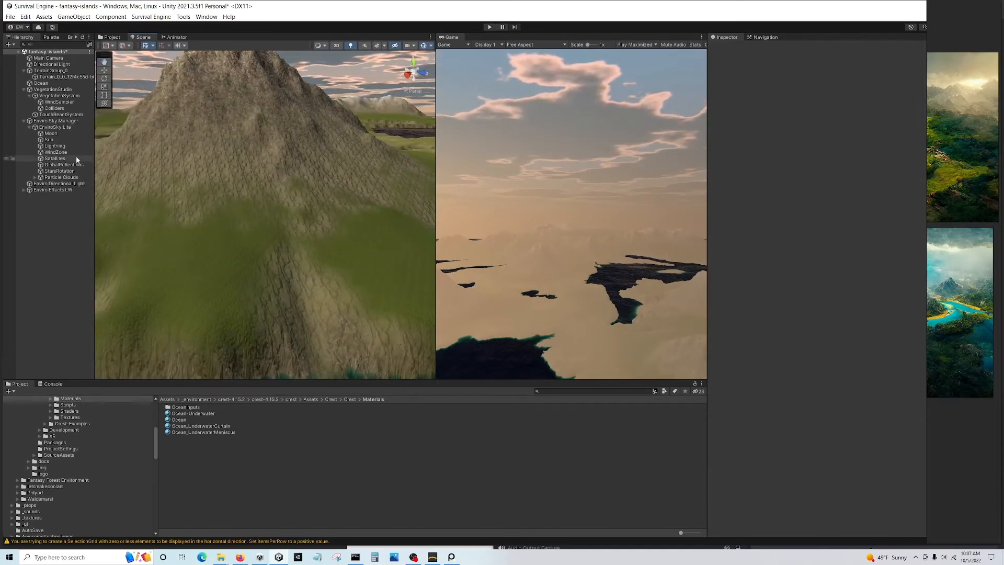
left_click(54, 77)
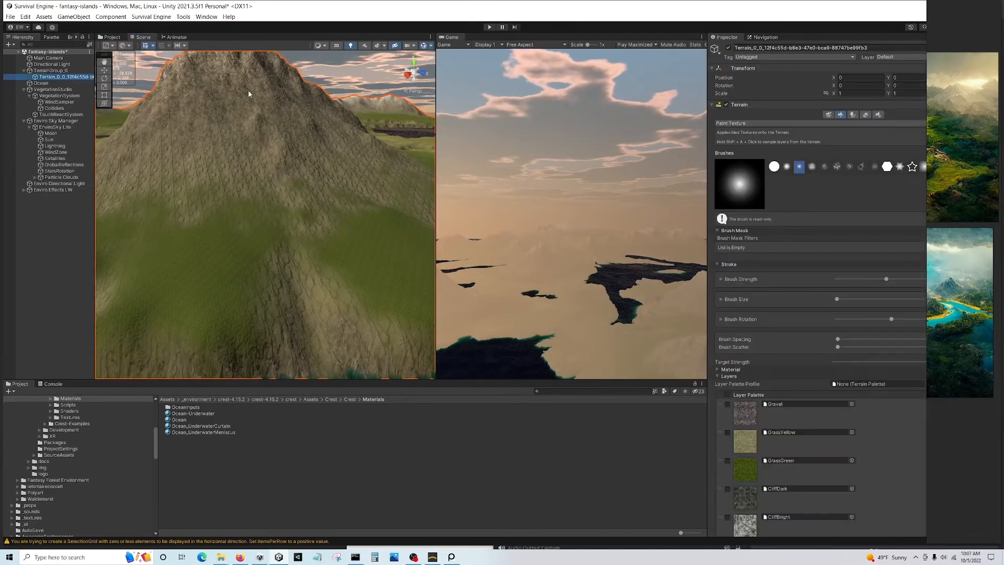
scroll(727, 434, "down", 5)
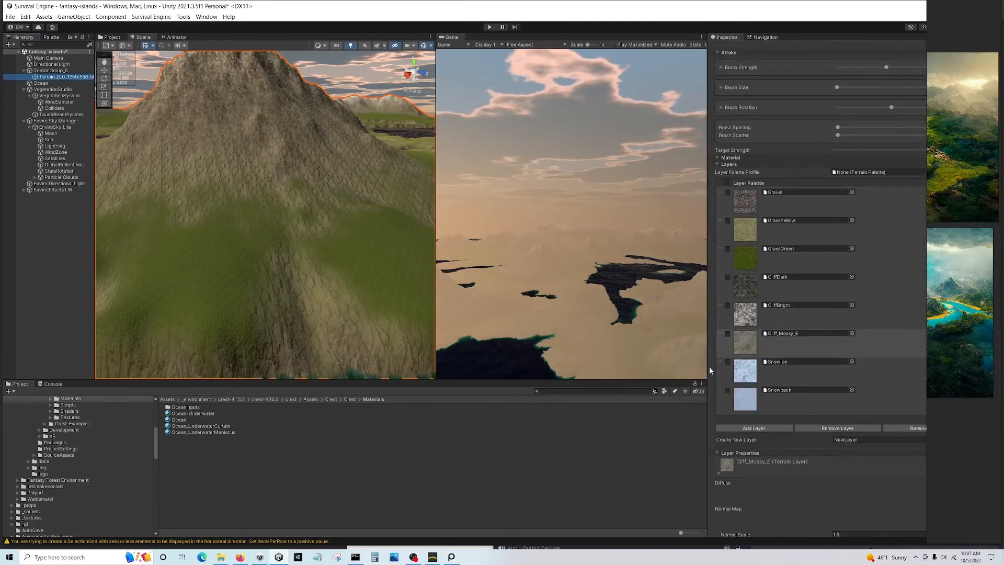
left_click(831, 358)
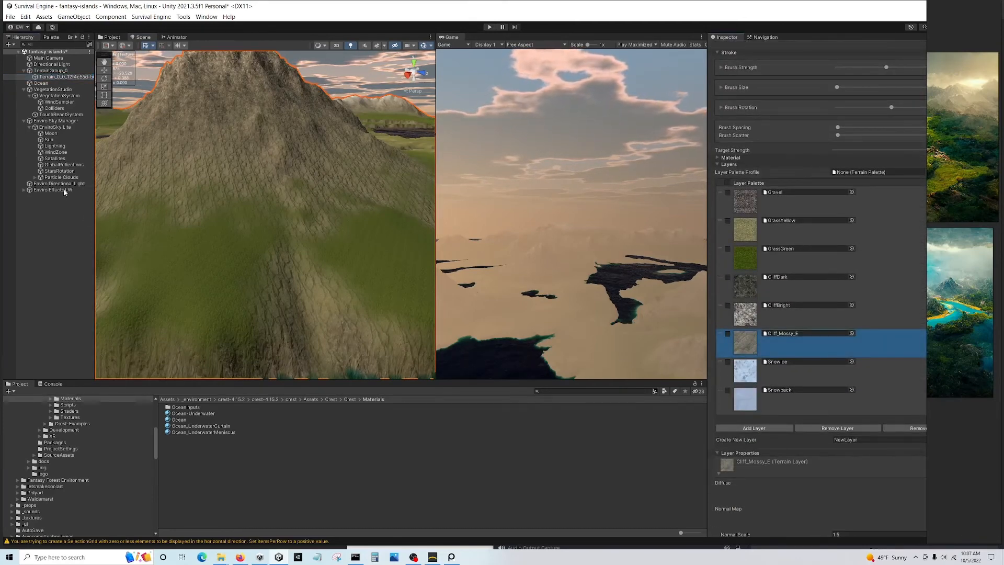
Exclude the Cliff_Mossy_E texture (terrain layer 6) from auto splat generation in the VegetationSystem's Terrain System
left_click(24, 121)
left_click(57, 96)
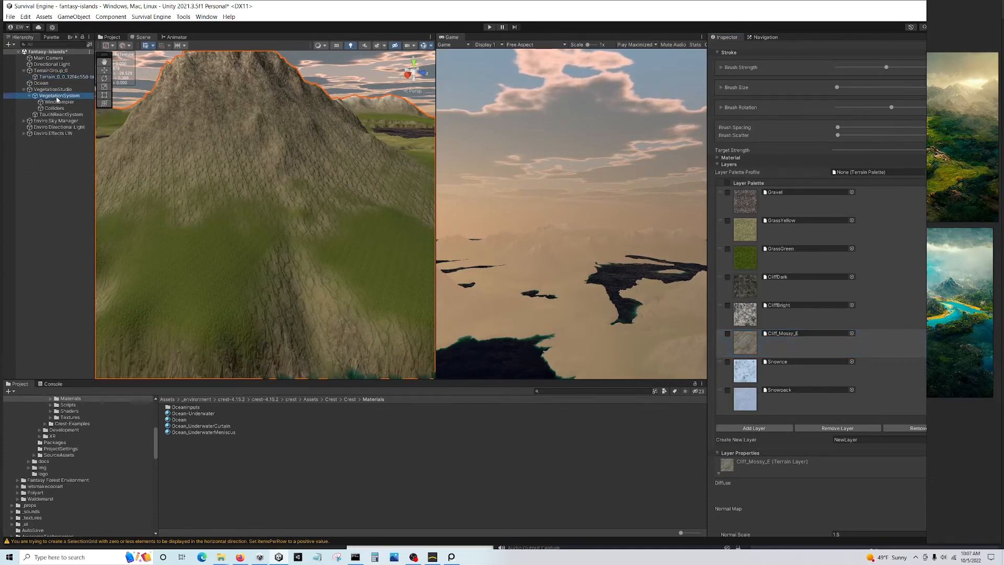
scroll(805, 320, "down", 3)
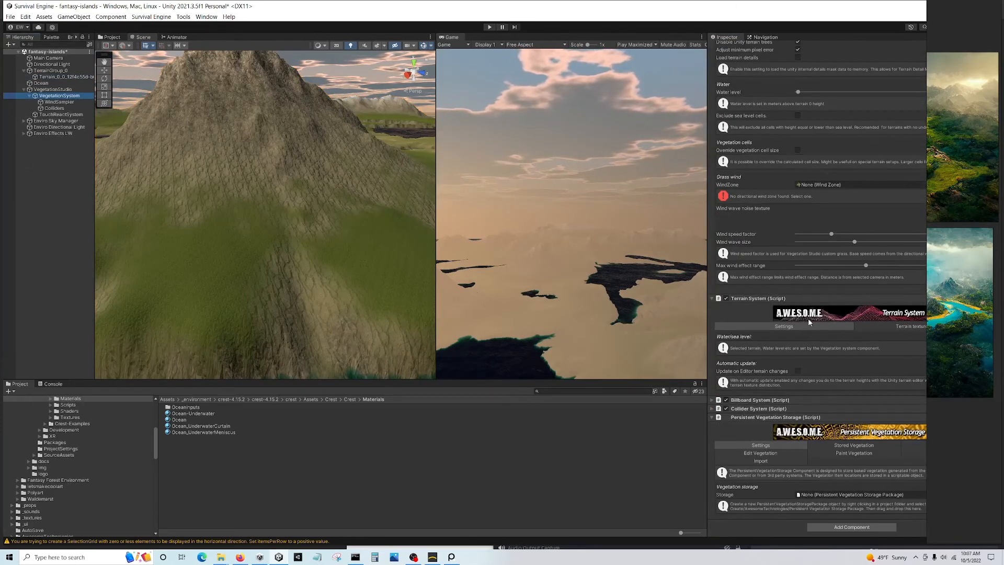
left_click(888, 326)
scroll(836, 435, "down", 9)
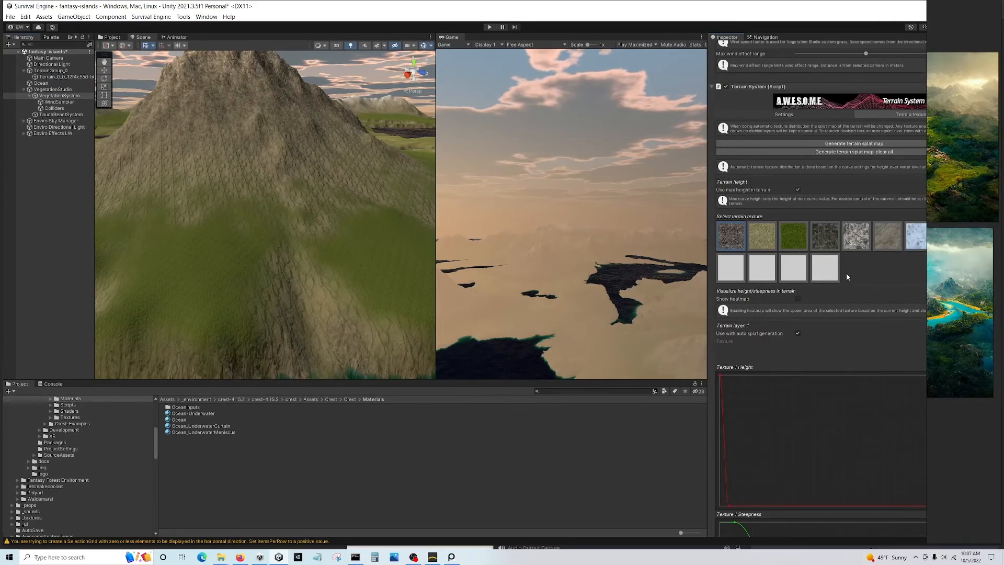
left_click(899, 236)
scroll(728, 291, "down", 2)
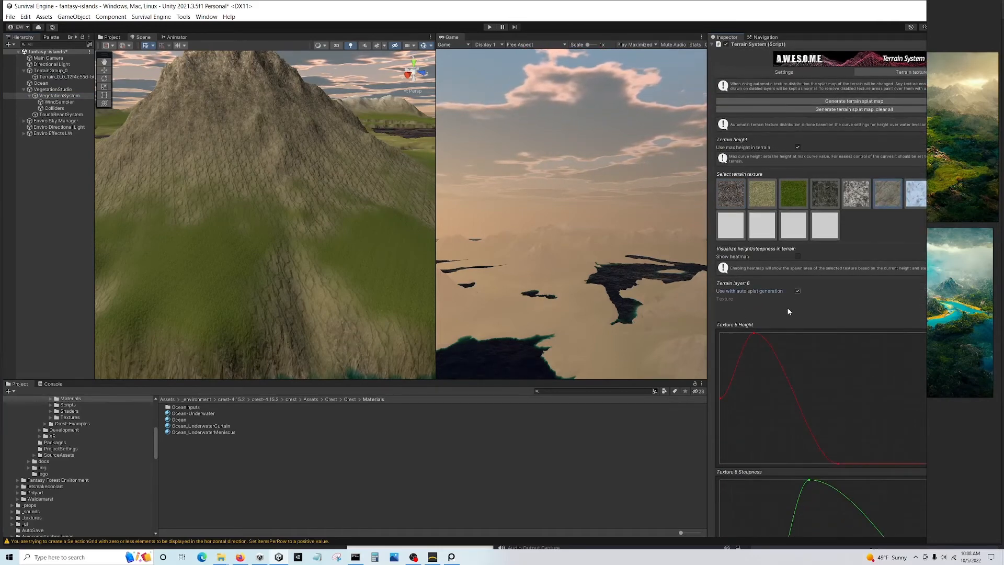
scroll(761, 303, "up", 4)
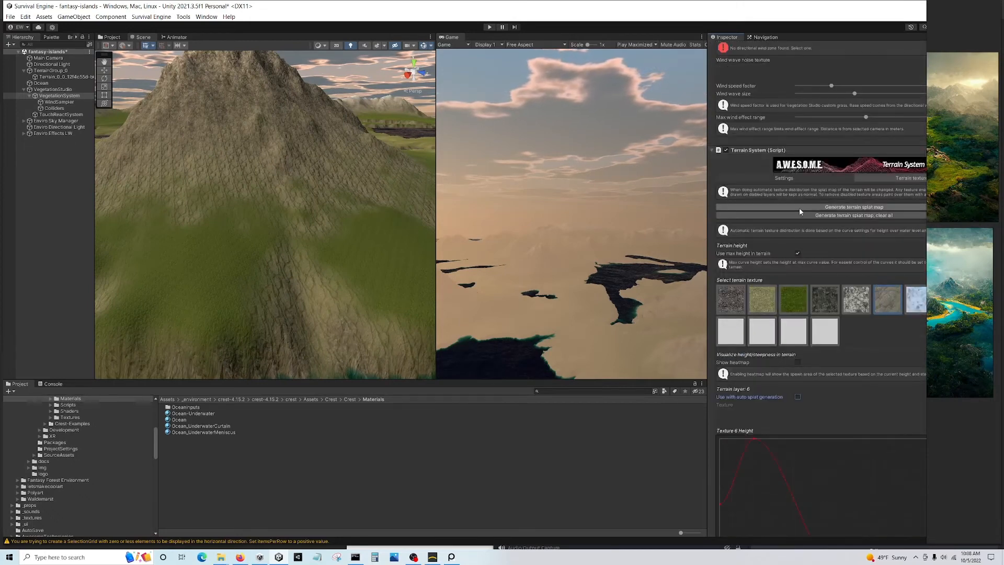
Regenerate the terrain splat map with all existing layers cleared and check the retextured islands
left_click(799, 207)
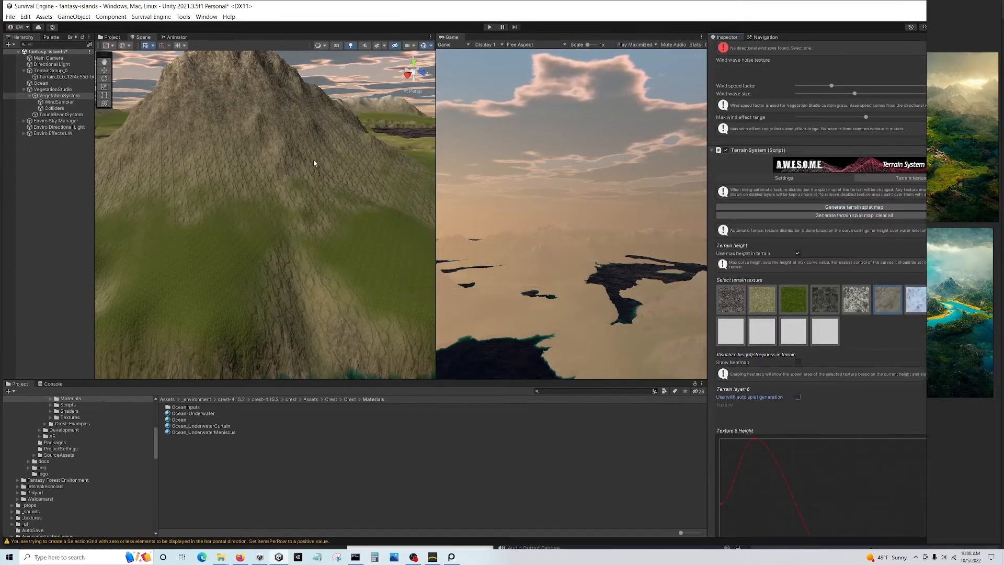
left_click(845, 216)
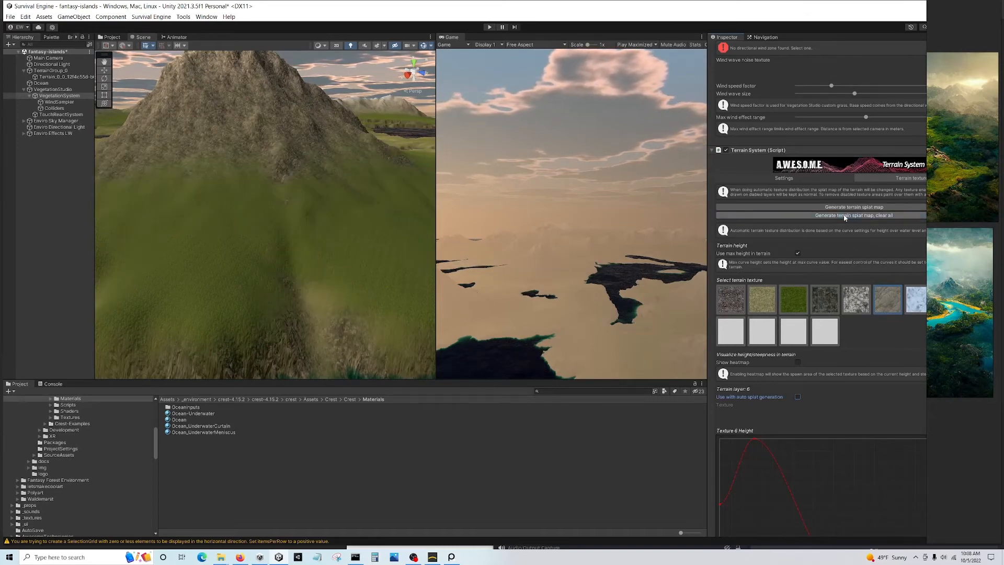
mouse_move(285, 228)
right_mouse_down()
mouse_move(287, 208)
mouse_move(235, 203)
mouse_move(316, 212)
mouse_move(299, 217)
right_mouse_up()
key("s")
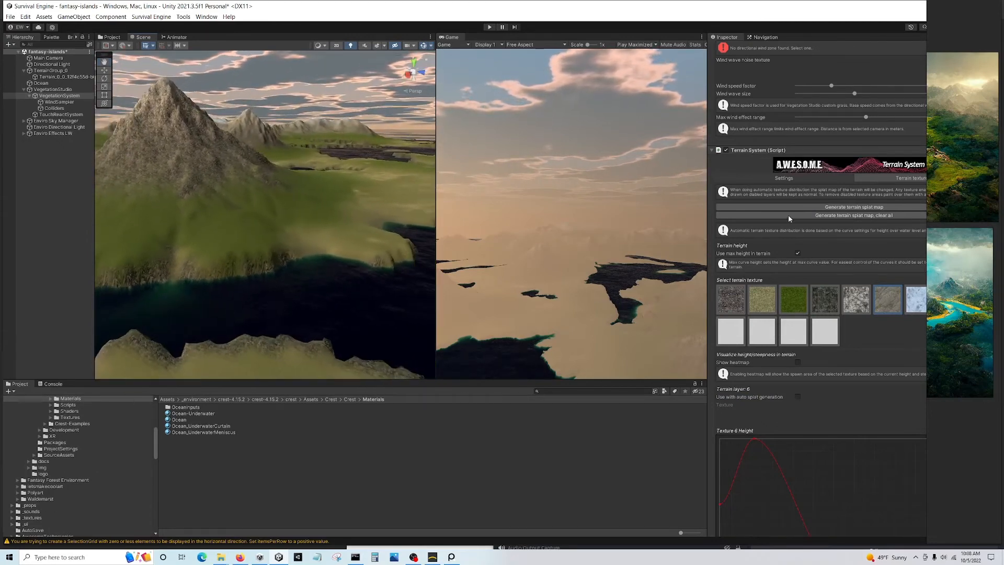
left_click(853, 219)
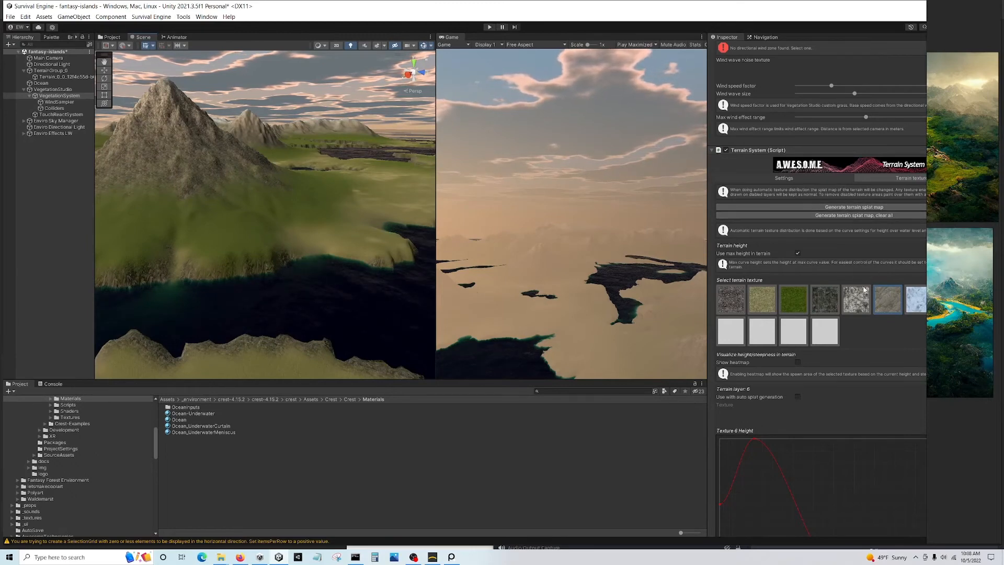
right_click_drag(296, 237, 325, 260)
key("w")
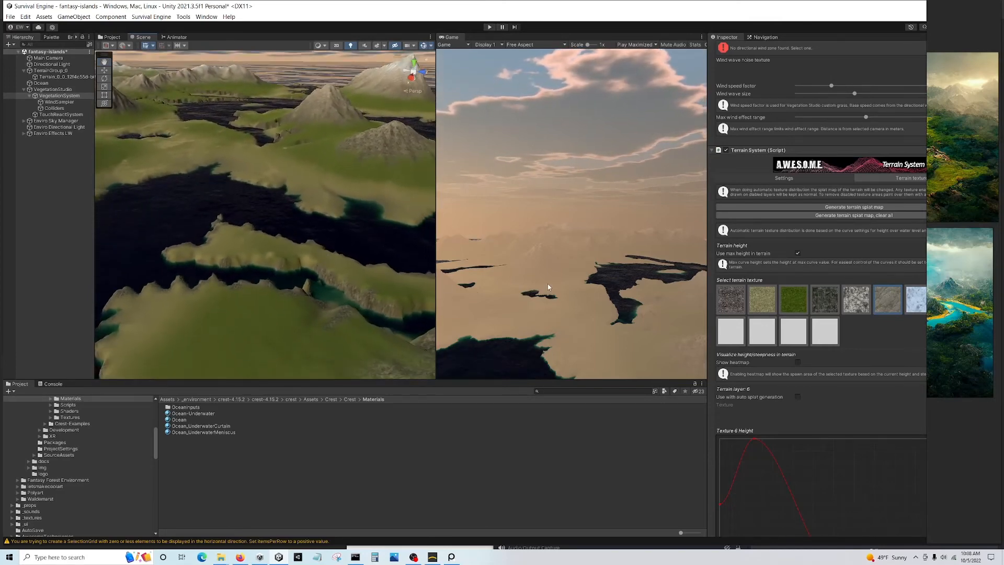
Set the start weather preset of the EnviroSky Lite object to Foggy Forest
left_click(24, 121)
left_click(55, 122)
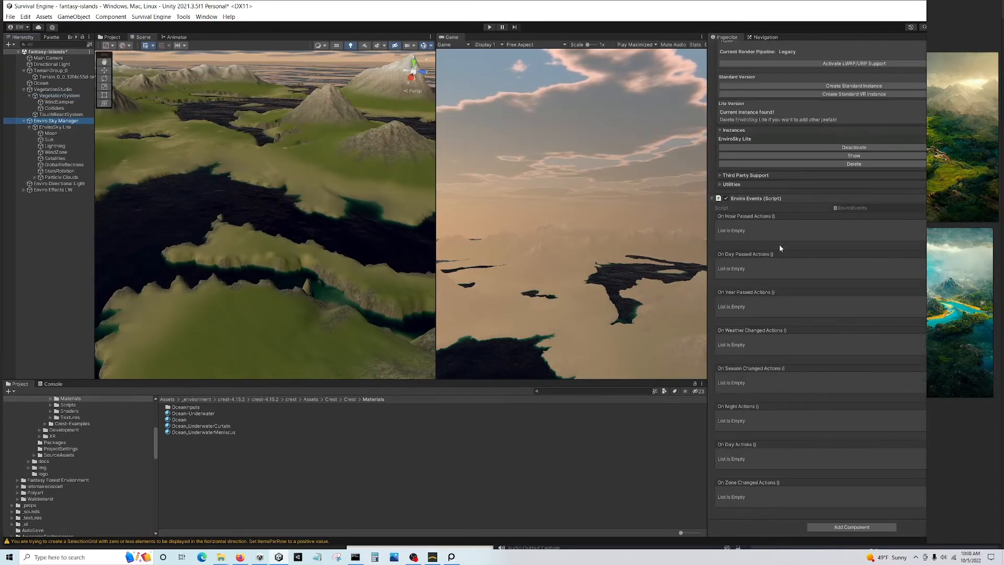
scroll(793, 189, "up", 5)
scroll(751, 274, "down", 5)
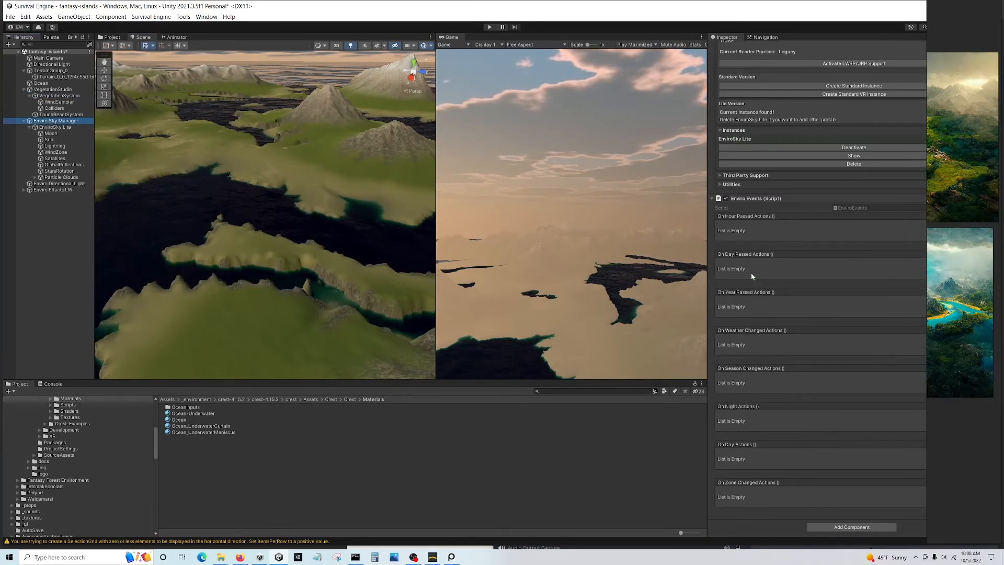
left_click(58, 127)
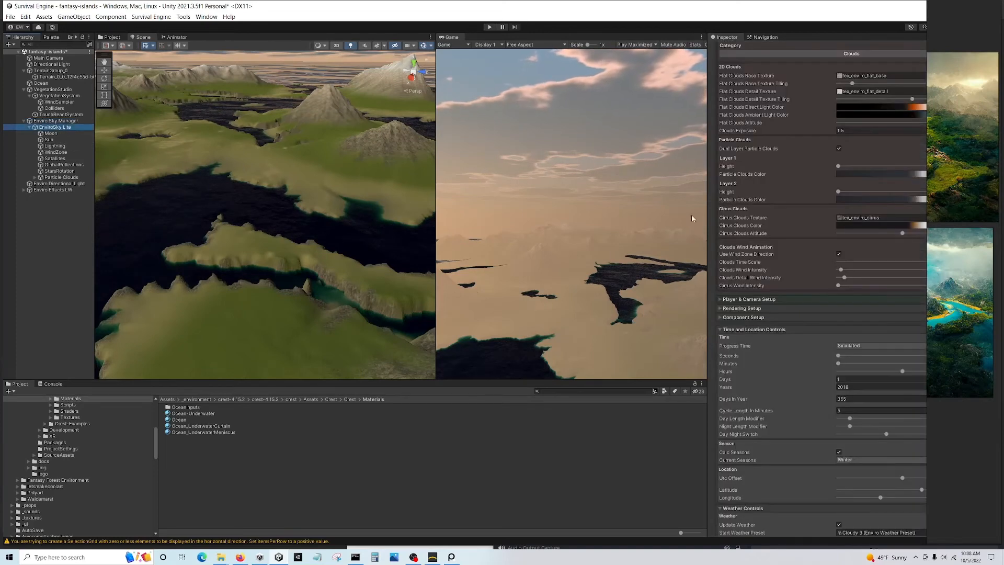
scroll(865, 234, "down", 6)
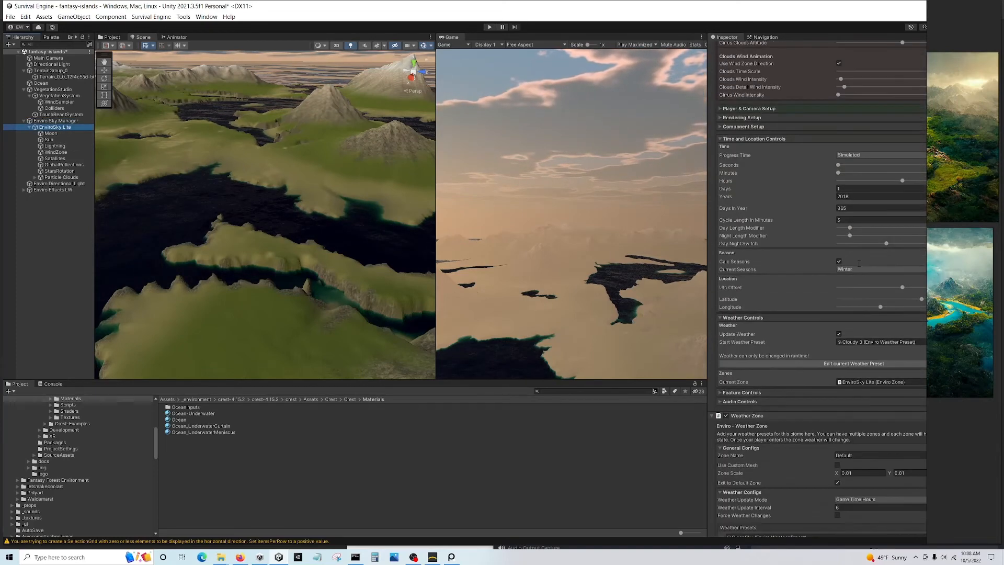
left_click(864, 342)
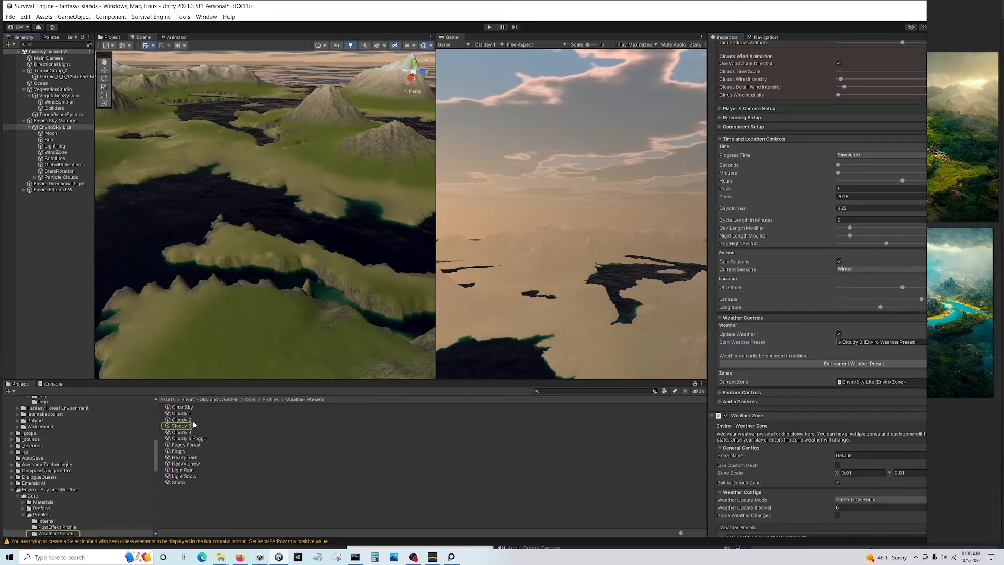
left_click_drag(187, 444, 832, 288)
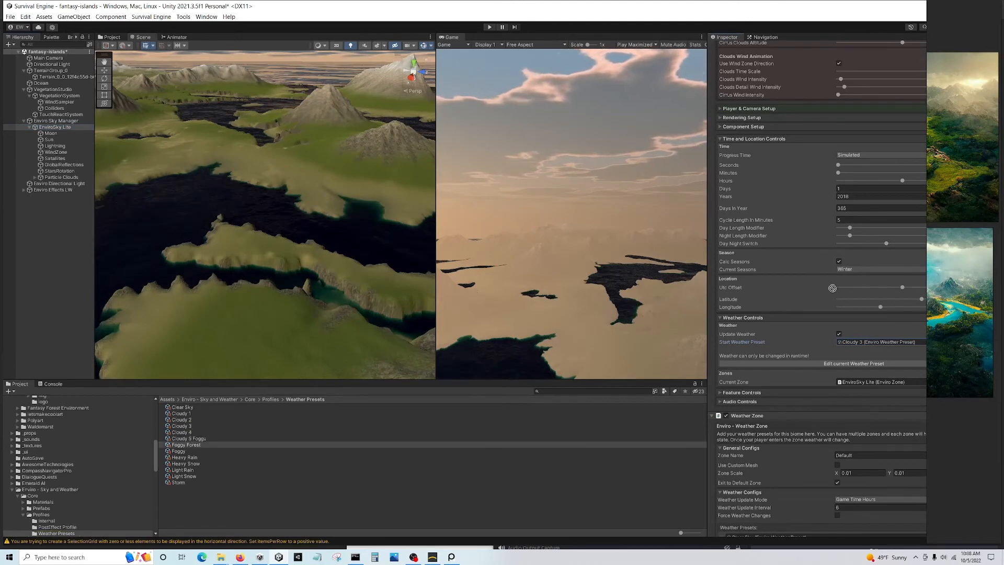
left_click_drag(861, 341, 861, 341)
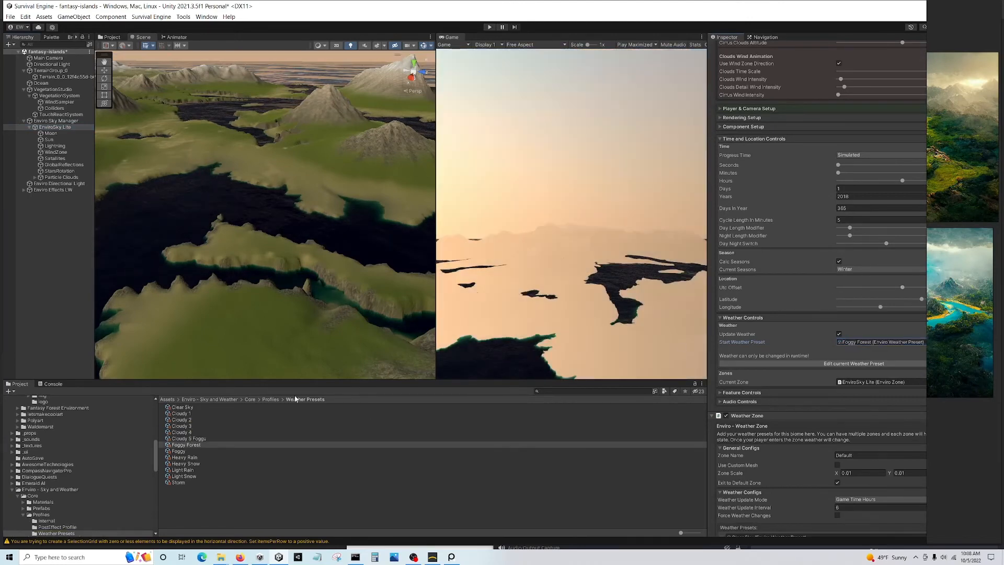
Try the Cloudy 2 and Cloudy 1 start weather presets on EnviroSky Lite and return to Cloudy 3
left_click_drag(188, 423, 861, 342)
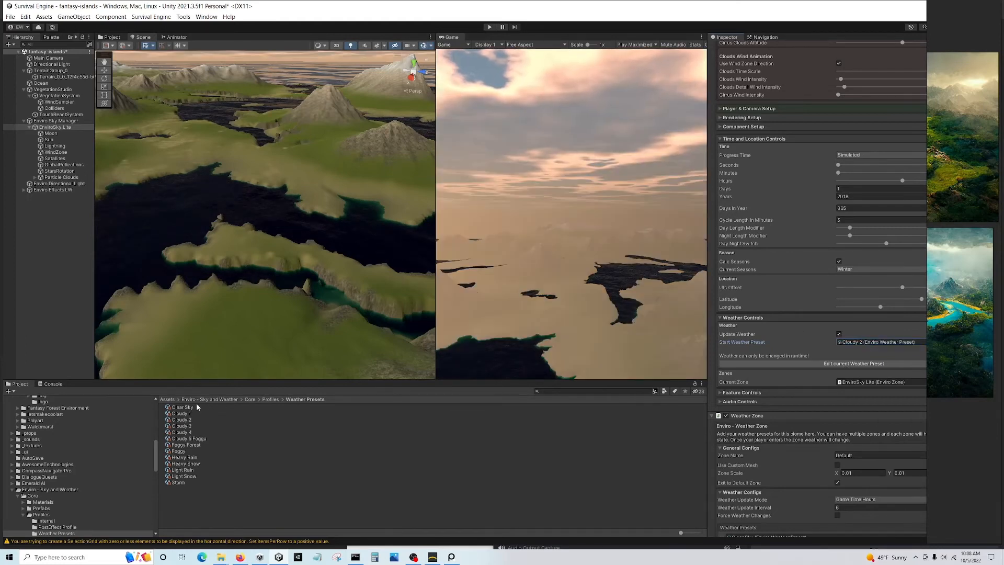
left_click_drag(179, 415, 852, 345)
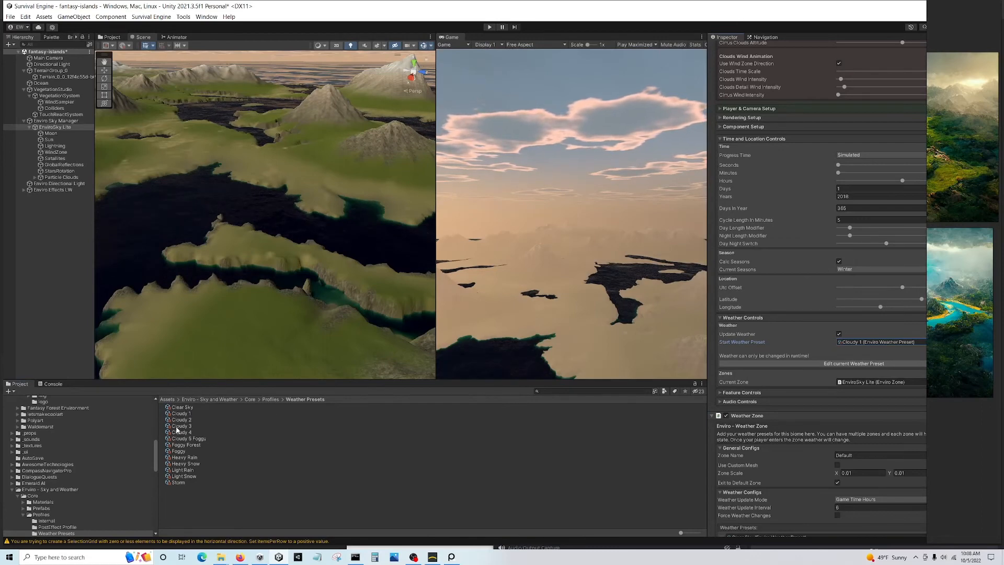
left_click_drag(177, 428, 867, 348)
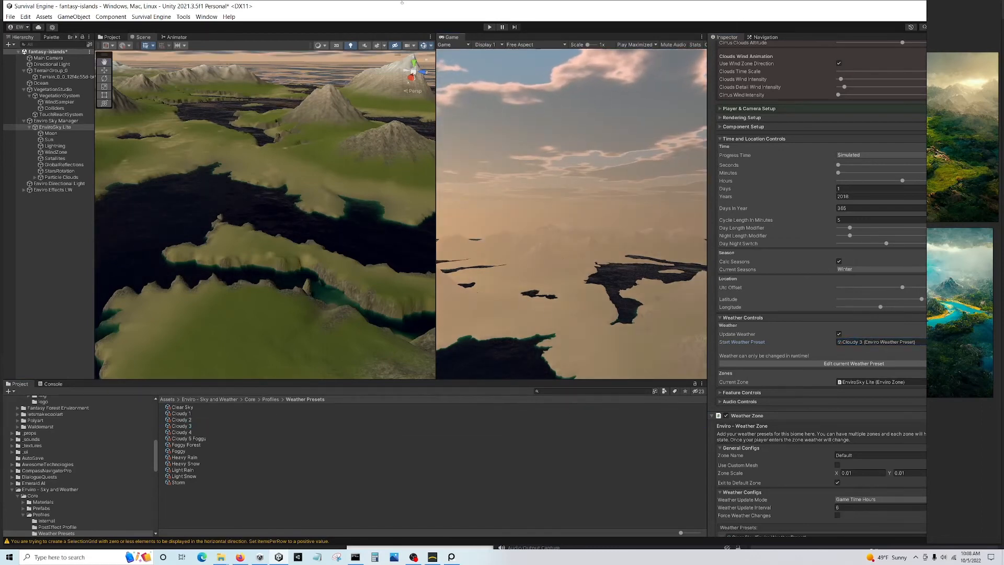
Add the Fly Camera script component to the Main Camera
mouse_move(311, 142)
right_mouse_down()
mouse_move(278, 106)
mouse_move(294, 146)
right_mouse_up()
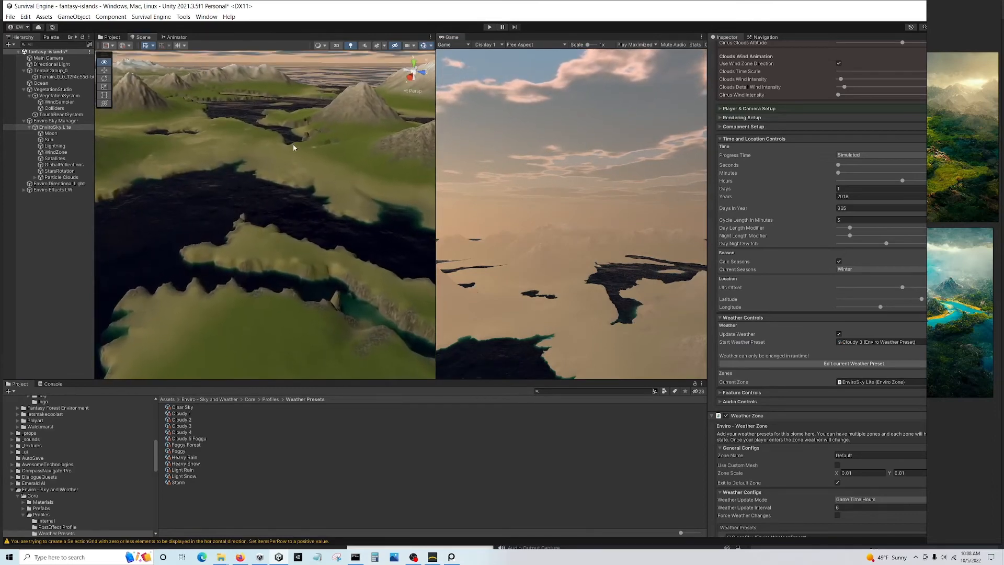
left_click(50, 58)
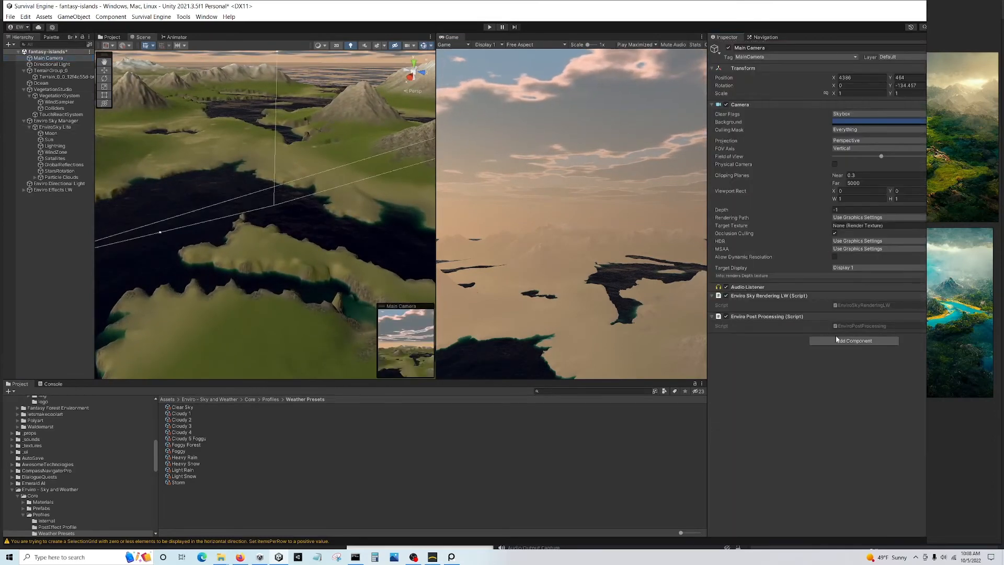
left_click(840, 341)
type("fly")
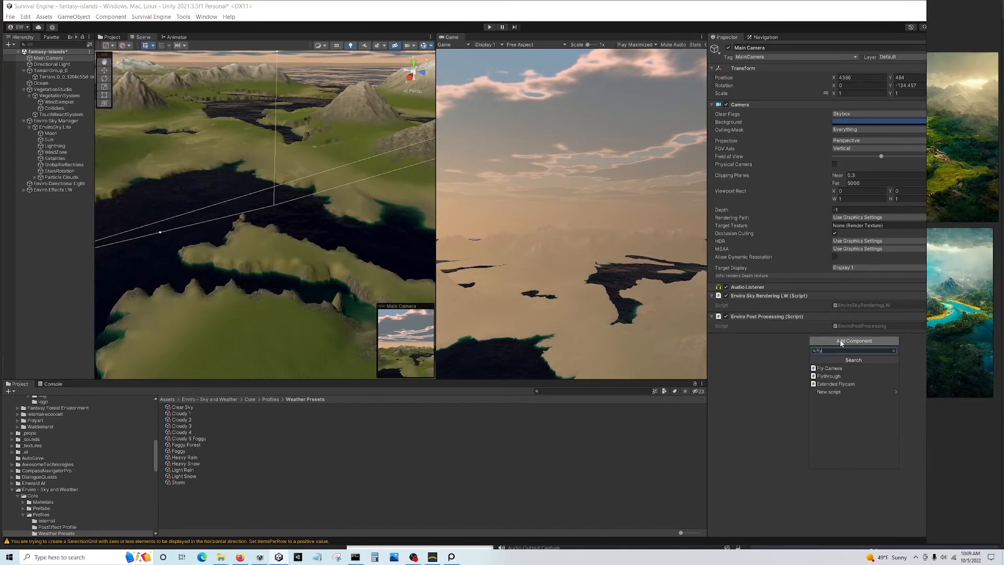
left_click(829, 368)
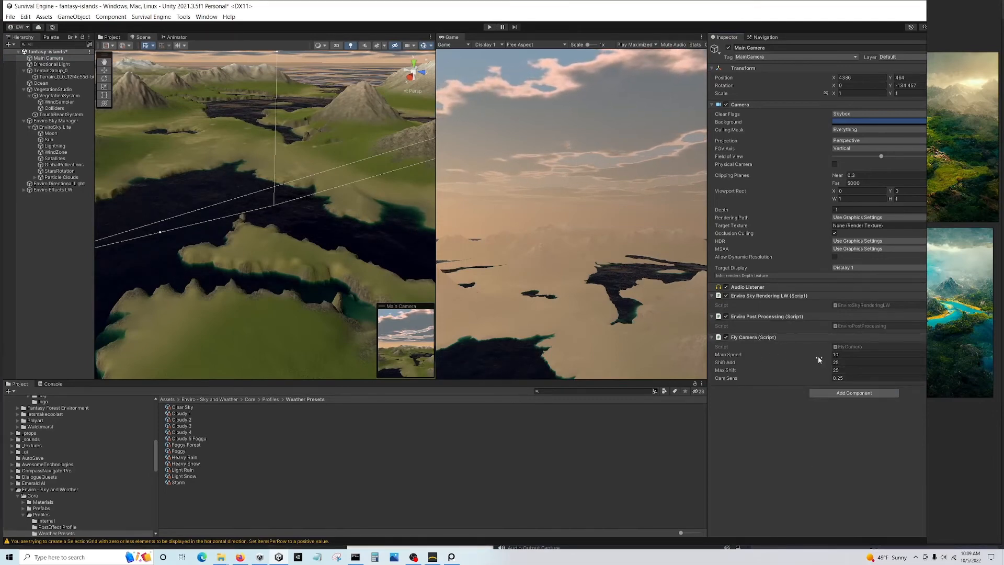
Create an empty child object under the Main Camera and name it PP
right_click(44, 58)
left_click(78, 153)
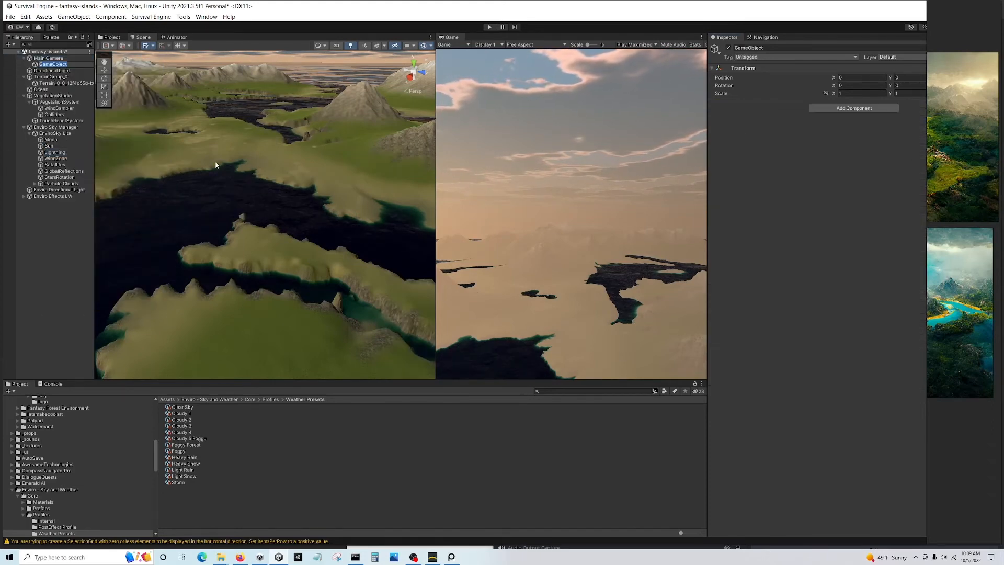
type("PP")
key("Return")
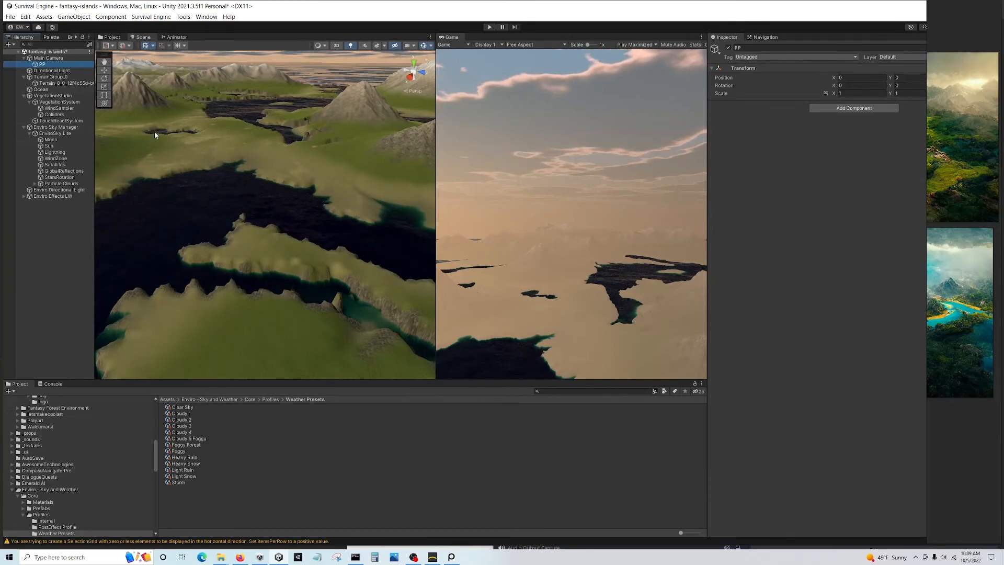
Add a Post-process Volume component to PP and assign the object to the PostProcessing layer
left_click(852, 108)
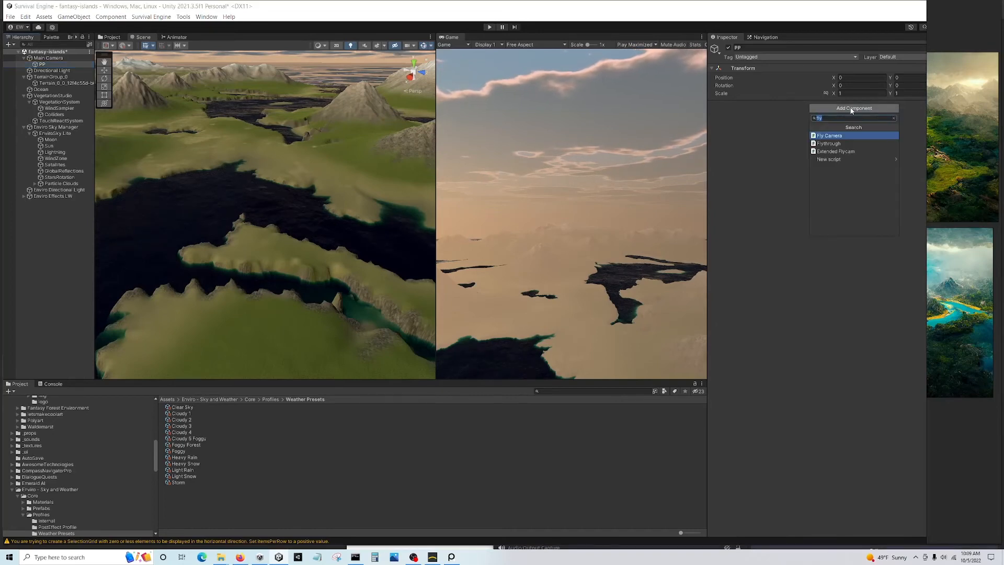
type("pos")
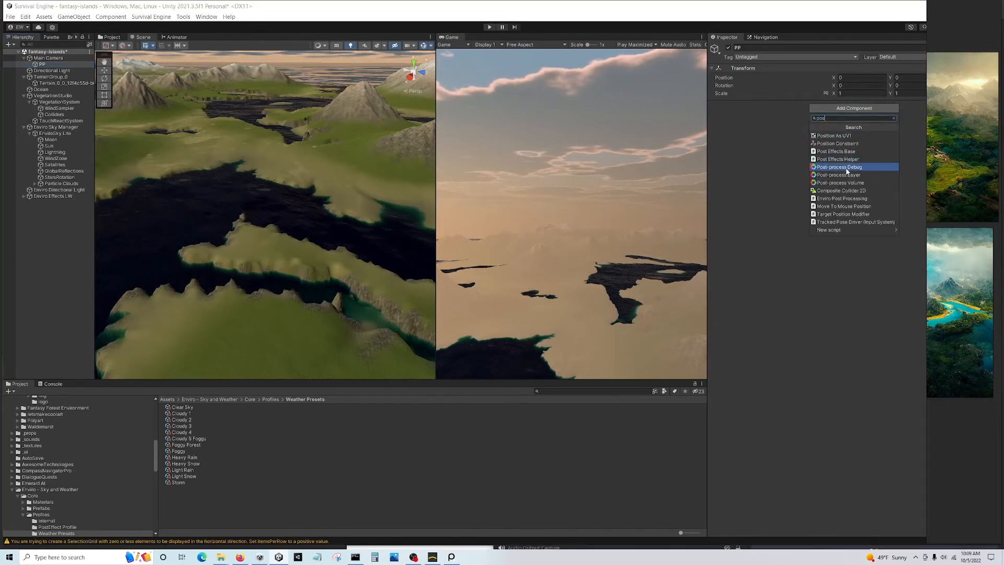
left_click(846, 182)
left_click(895, 57)
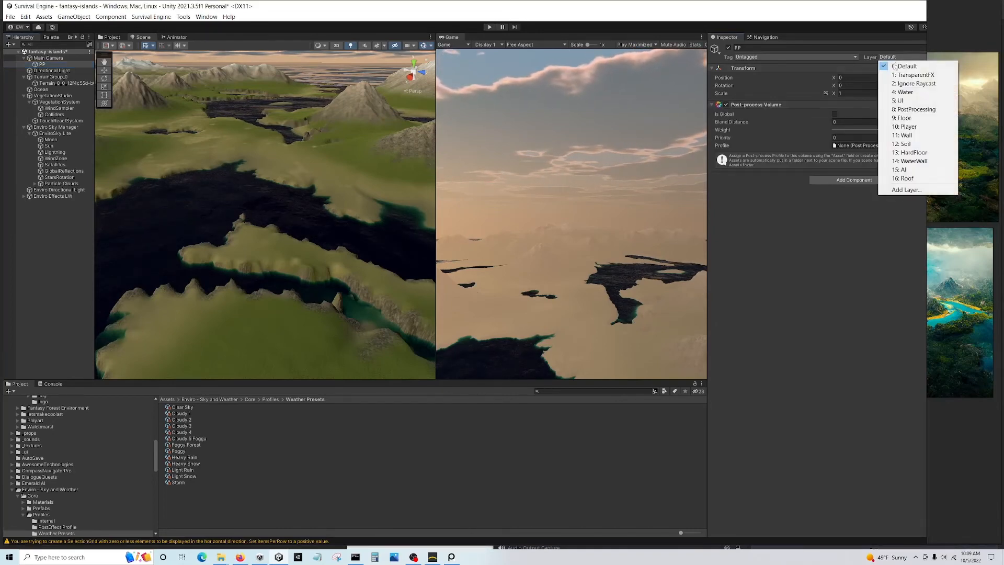
left_click(910, 110)
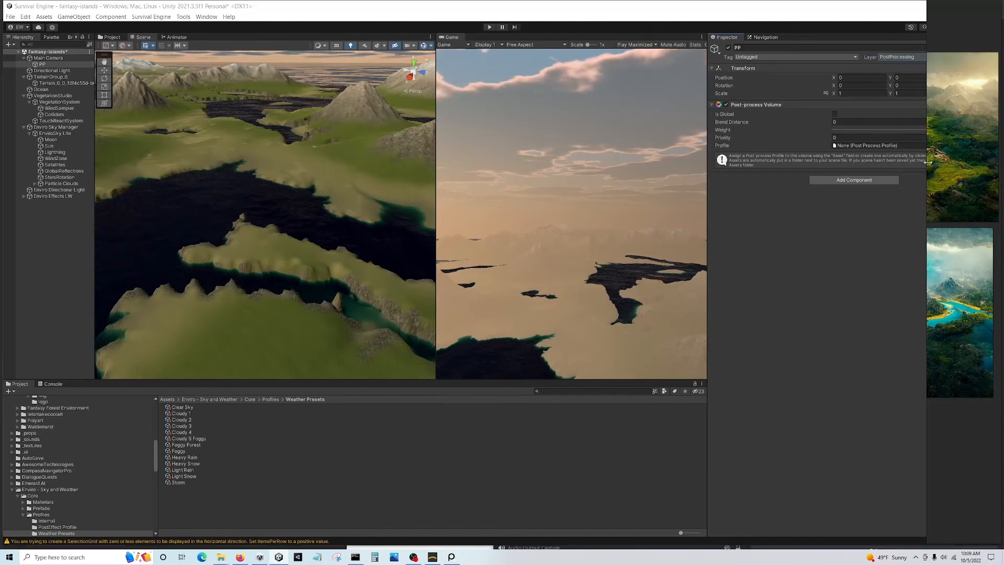
Widen the editor window to expose the full Post-process Volume settings and create a new profile for the volume
left_click_drag(926, 162, 1000, 163)
left_click_drag(706, 143, 685, 143)
left_click_drag(985, 2, 1003, 2)
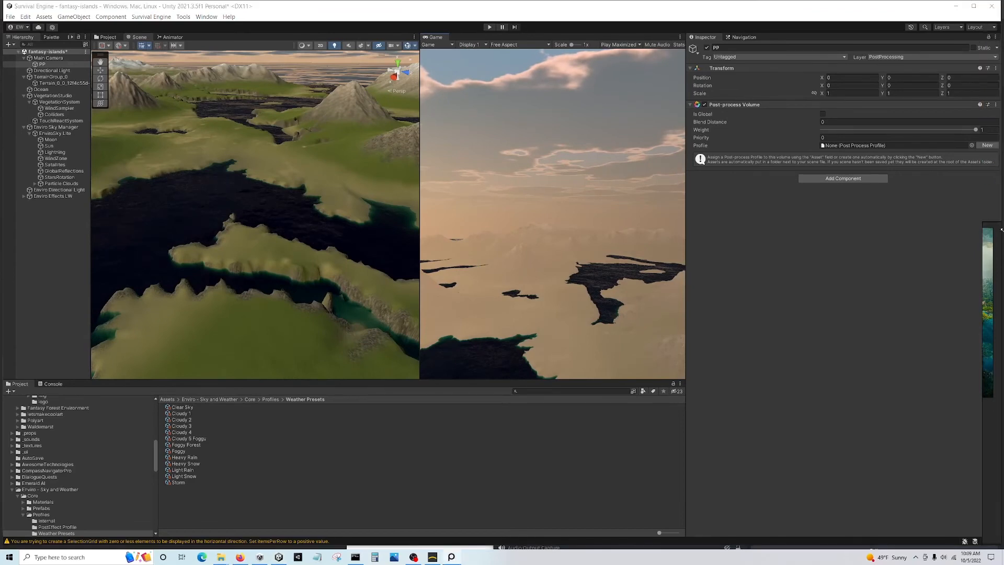
left_click(992, 148)
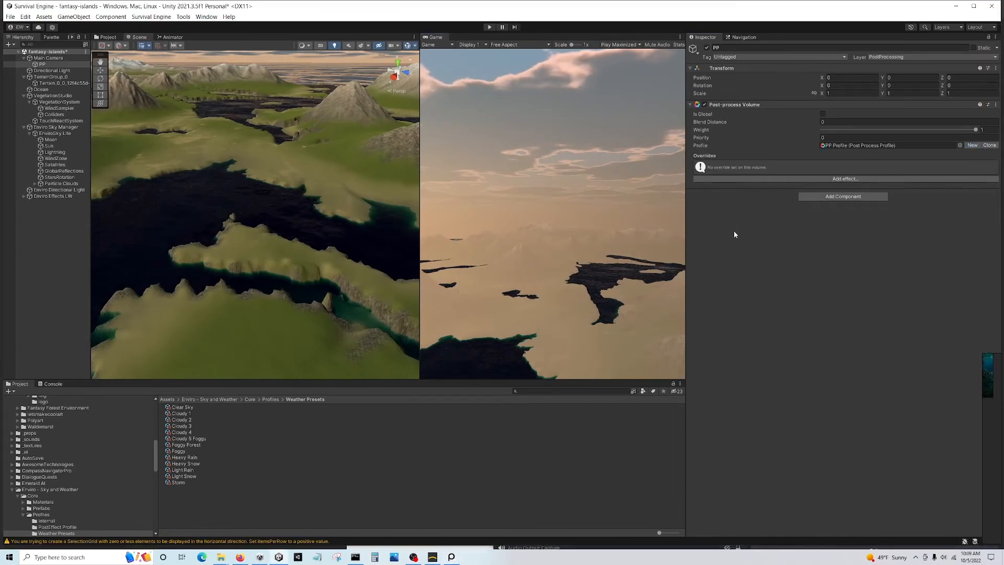
Add a Color Grading override to the PP volume and set its tonemapping mode to ACES
left_click(747, 179)
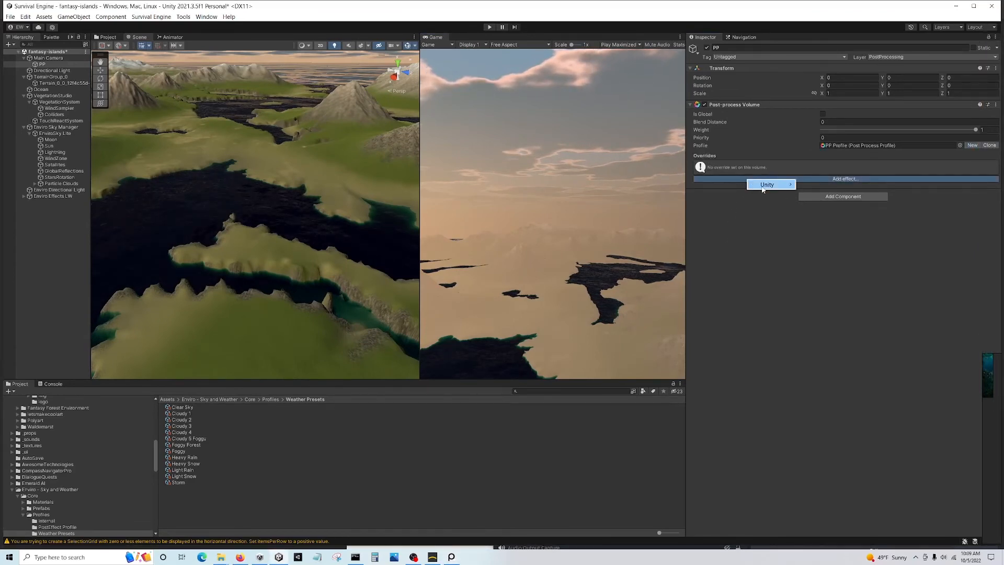
mouse_move(771, 185)
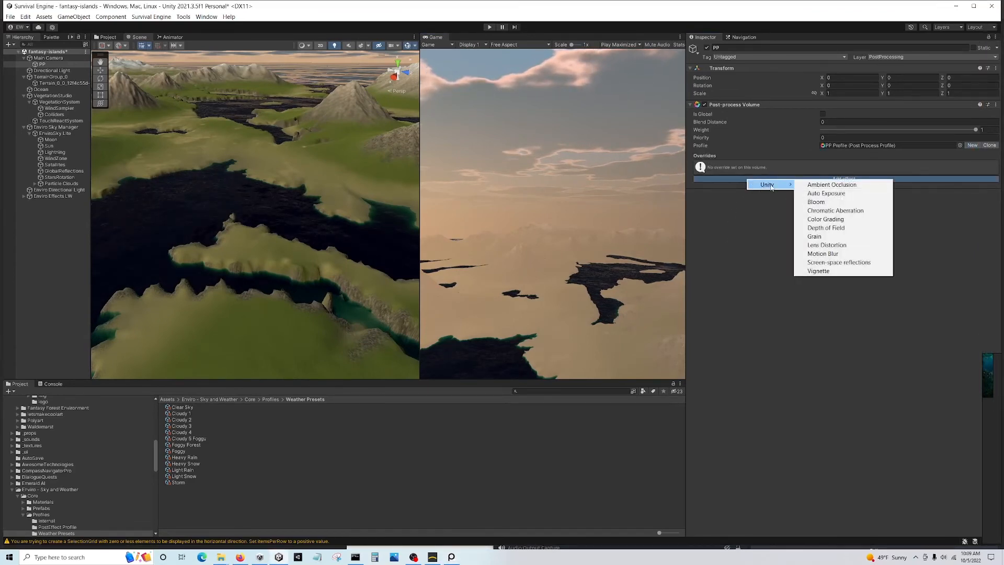
left_click(832, 220)
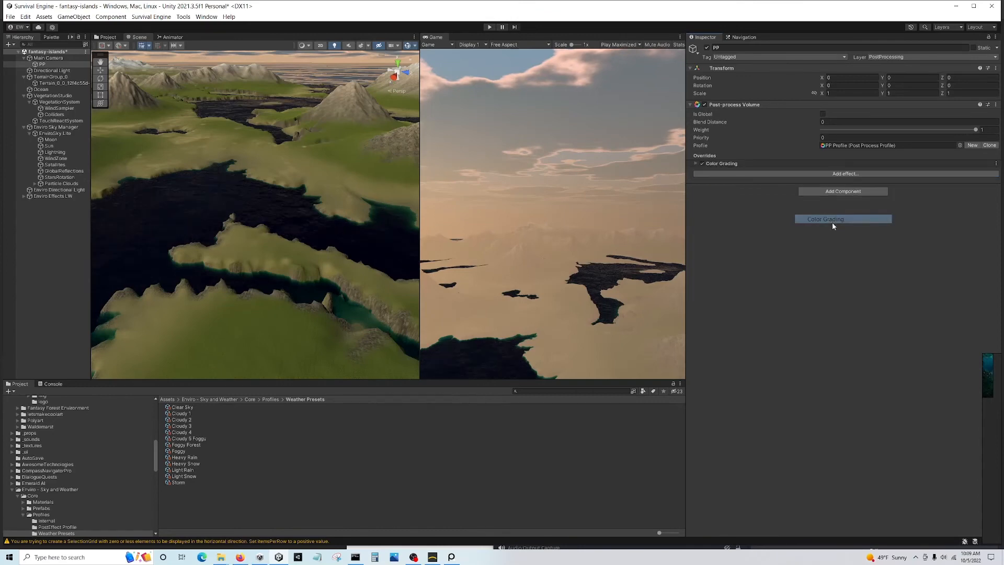
left_click(698, 164)
left_click(696, 198)
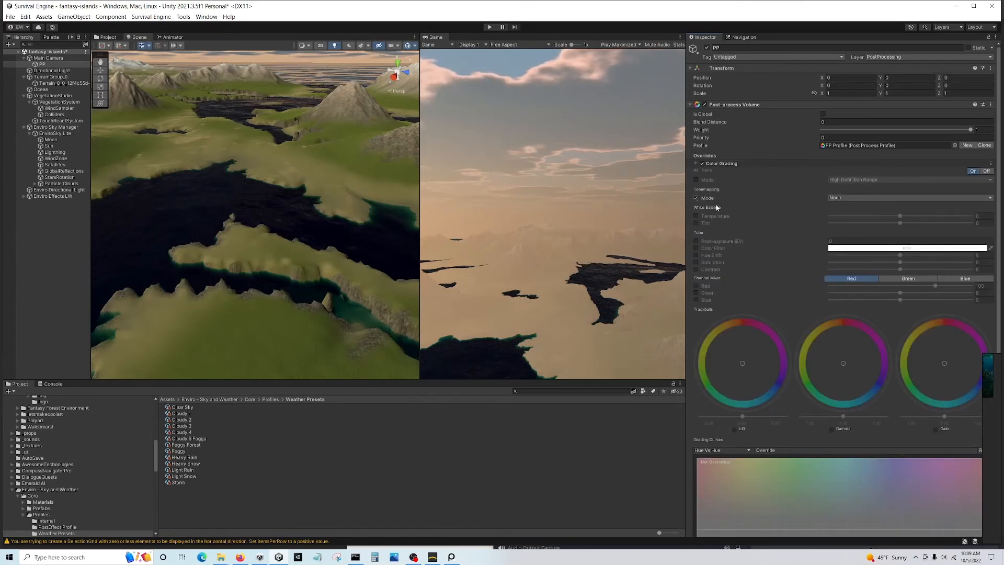
left_click(871, 198)
left_click(848, 223)
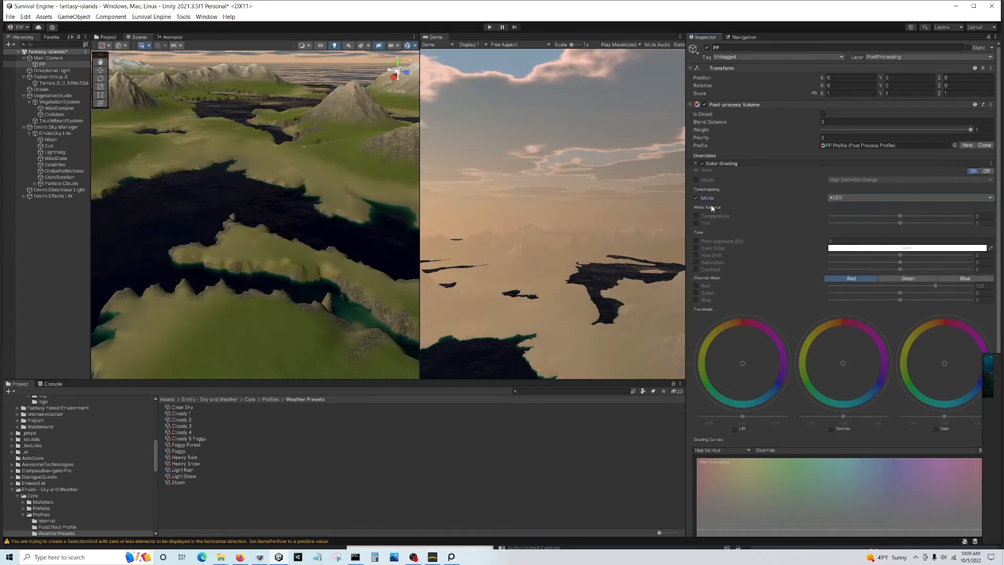
left_click(696, 164)
Add an Ambient Occlusion override to the PP volume and enable its intensity at 0.32
left_click(837, 191)
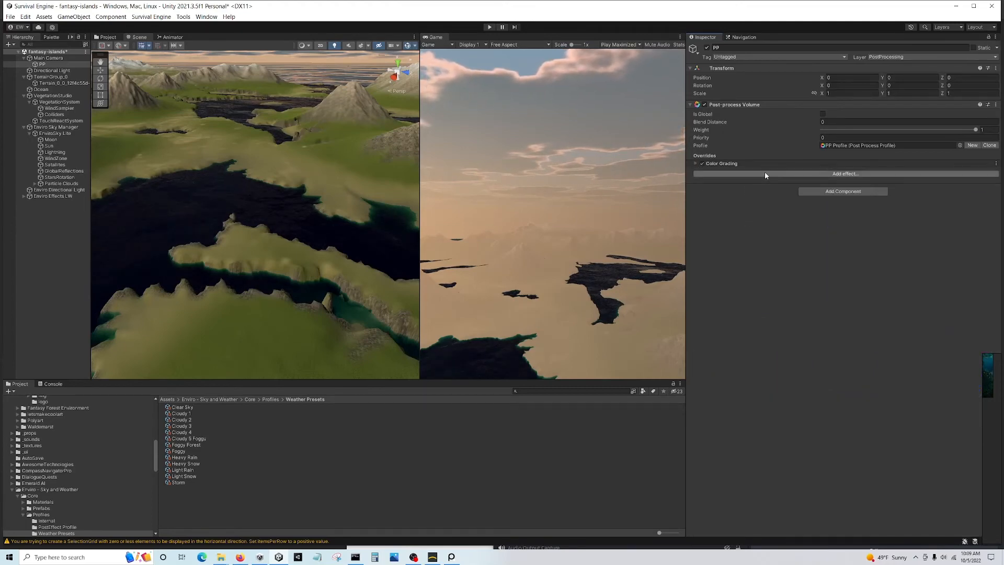
mouse_move(790, 178)
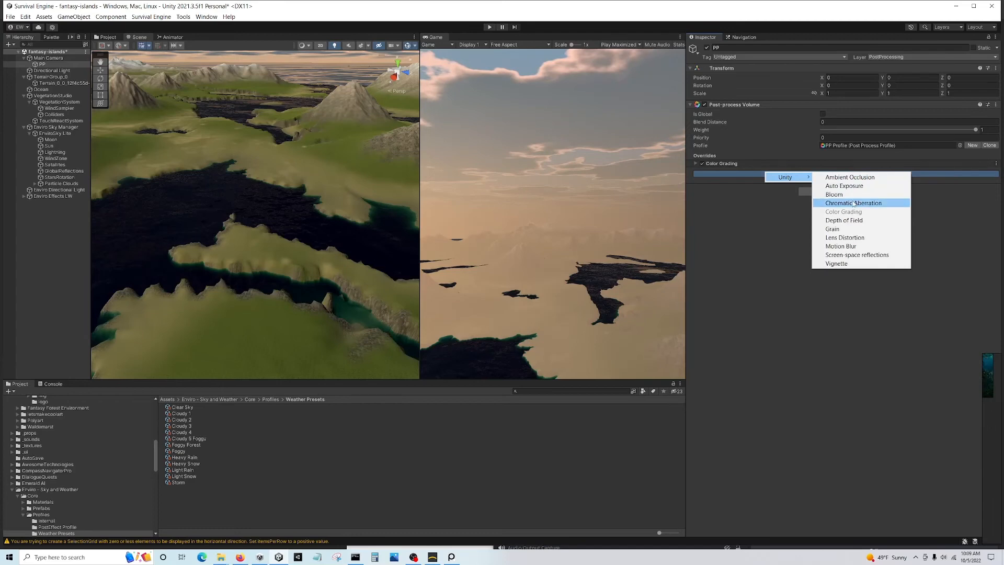
left_click(842, 177)
left_click(695, 170)
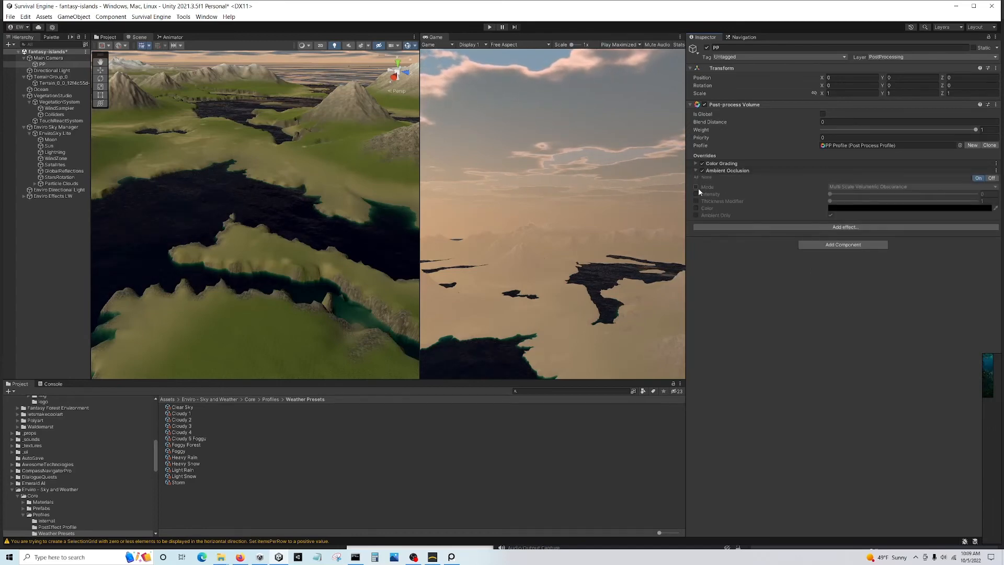
left_click(696, 194)
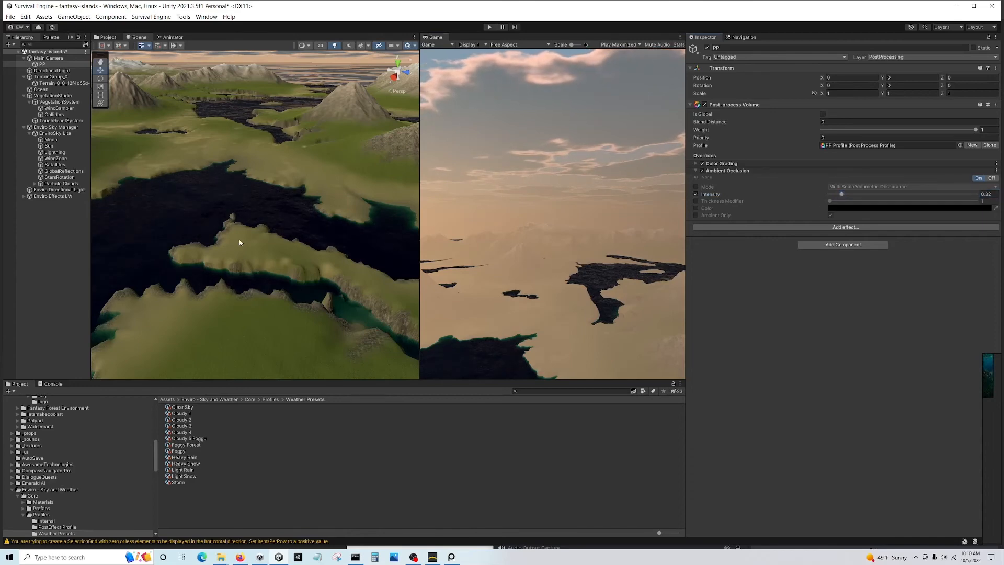
Lower the Main Camera to about Y 88, shift it along X beside the rocky hillside, and enlarge the Game view
left_click(46, 59)
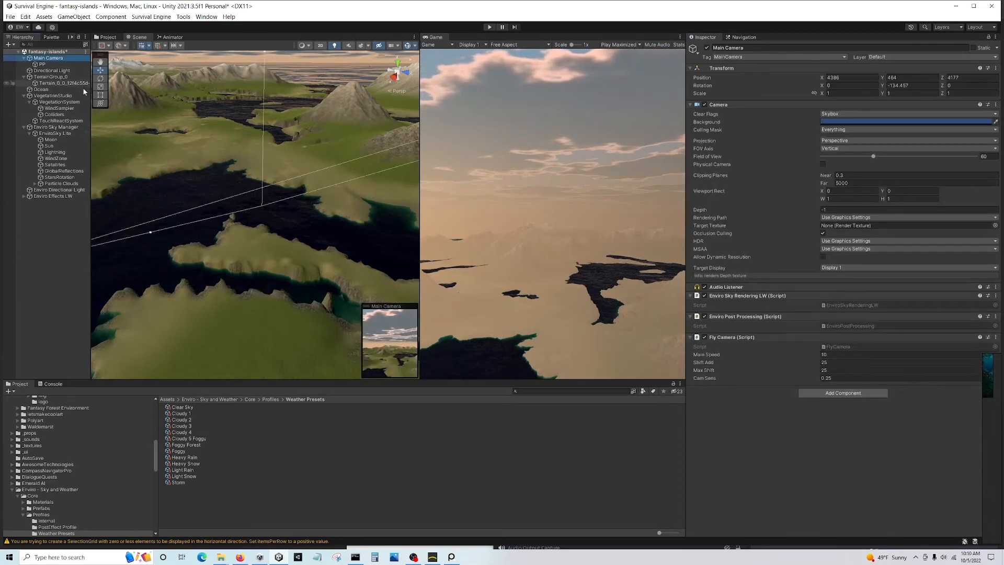
right_click_drag(235, 201, 357, 150)
right_click_drag(184, 167, 368, 31)
left_click_drag(236, 92, 245, 303)
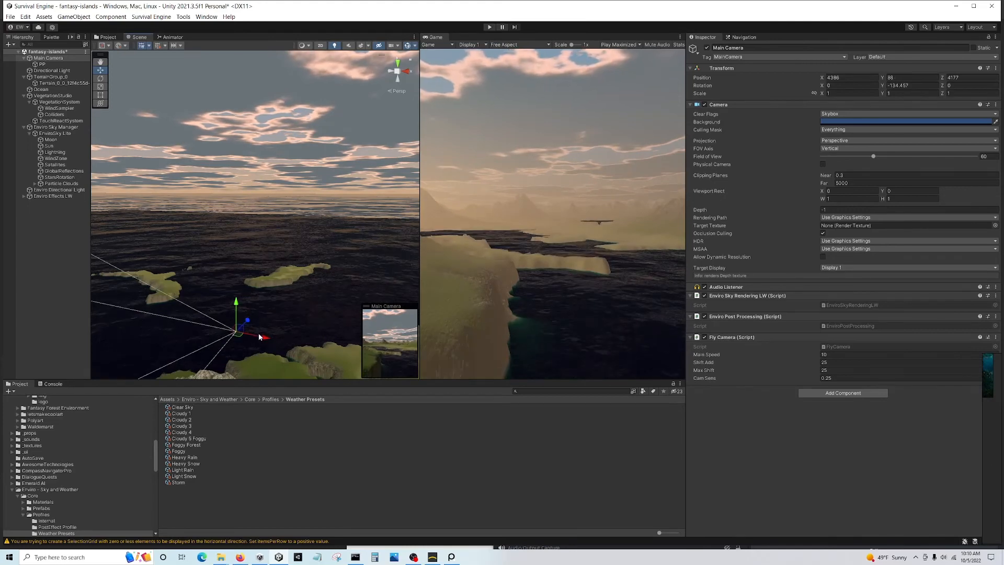
left_click_drag(265, 337, 299, 355)
right_click_drag(236, 238, 166, 269)
left_click_drag(421, 250, 162, 250)
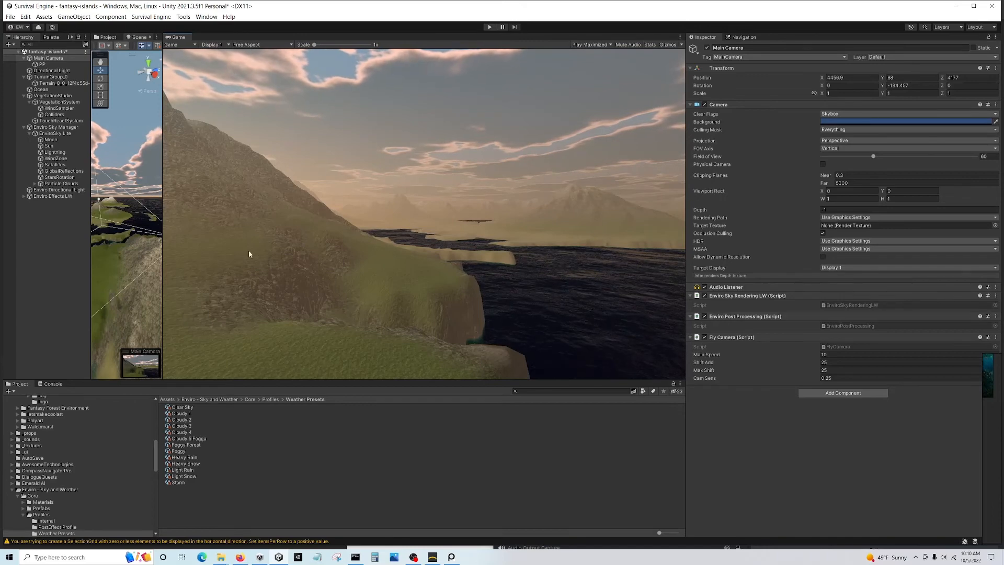
Make the PP Post-process Volume global and raise its ambient occlusion intensity to about 0.66
left_click(41, 63)
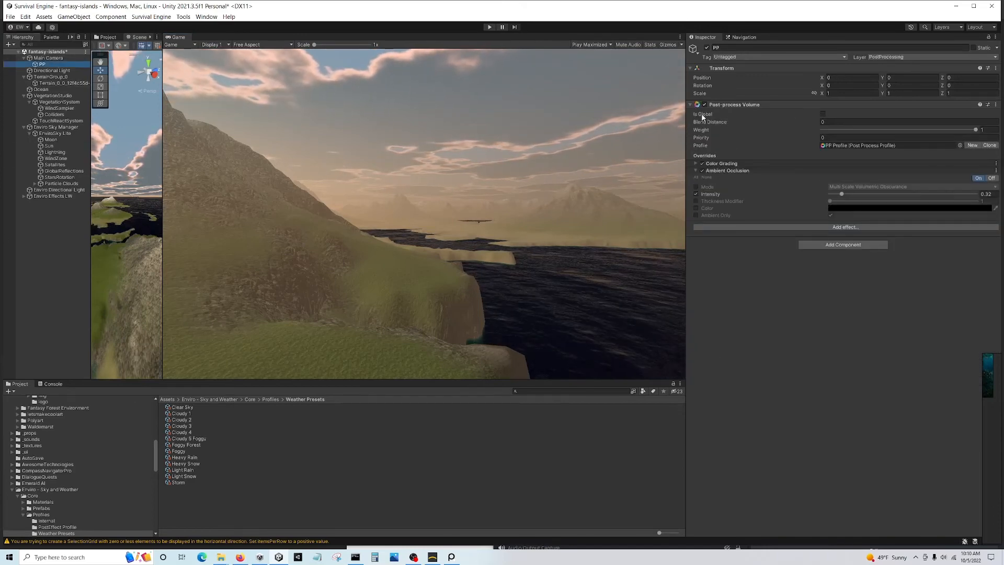
left_click(823, 114)
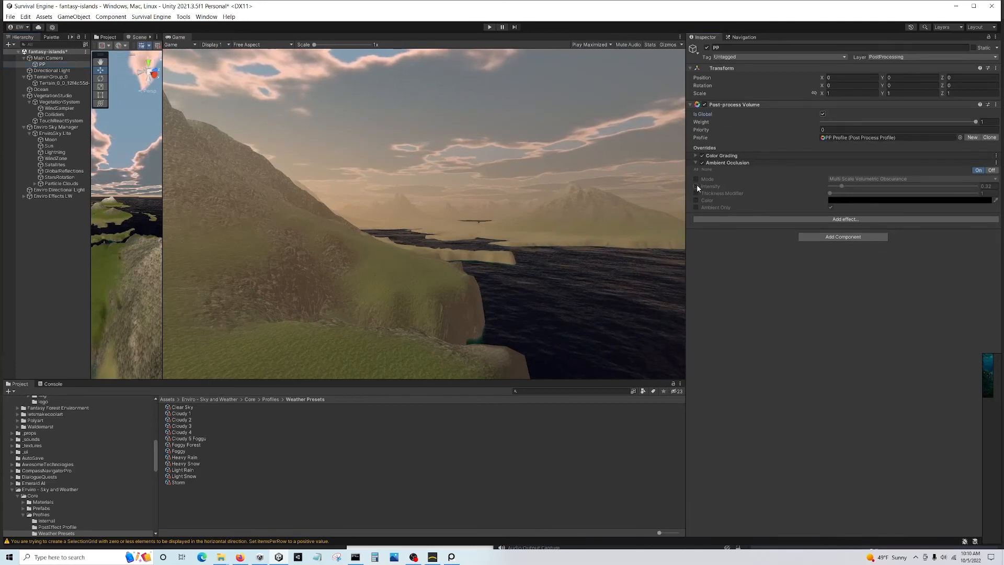
left_click_drag(849, 185, 854, 186)
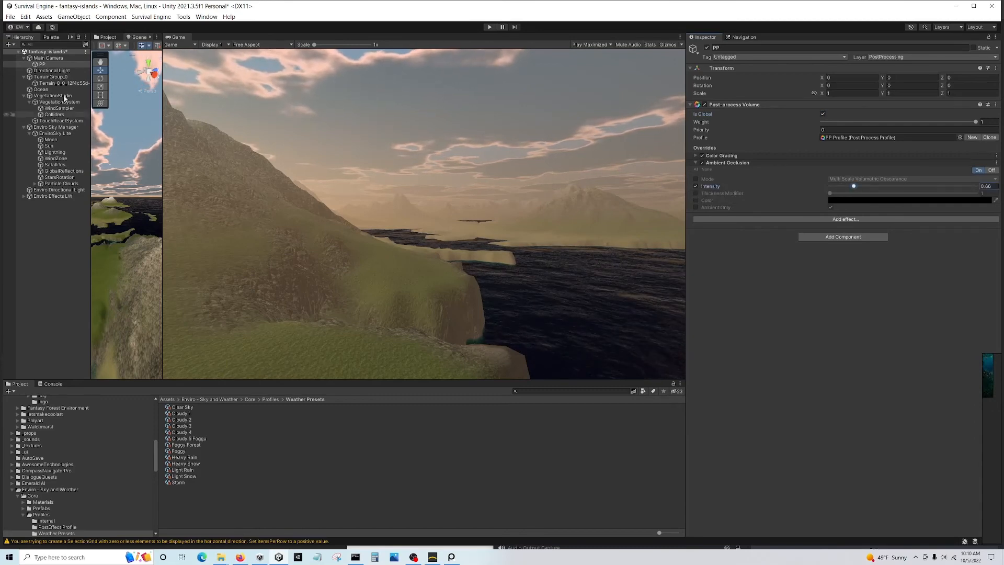
Add a Post-process Layer component to the Main Camera and set its volume blending layer to PostProcessing
left_click(48, 59)
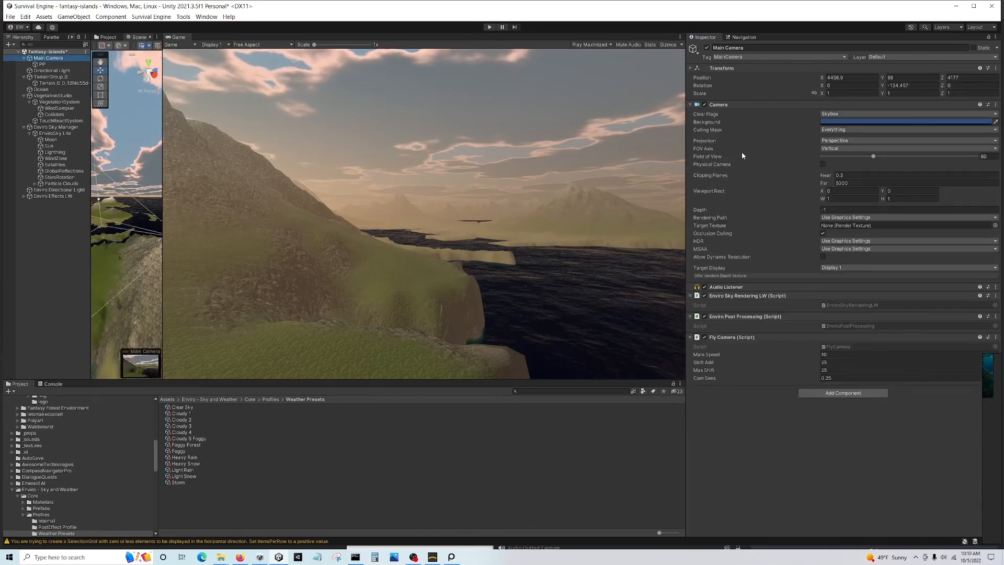
left_click(837, 393)
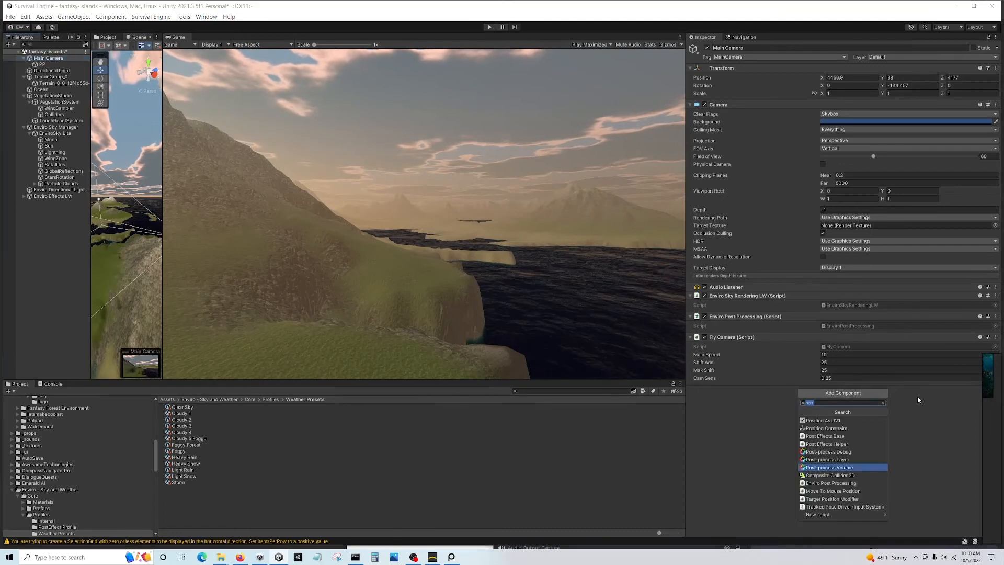
left_click(854, 460)
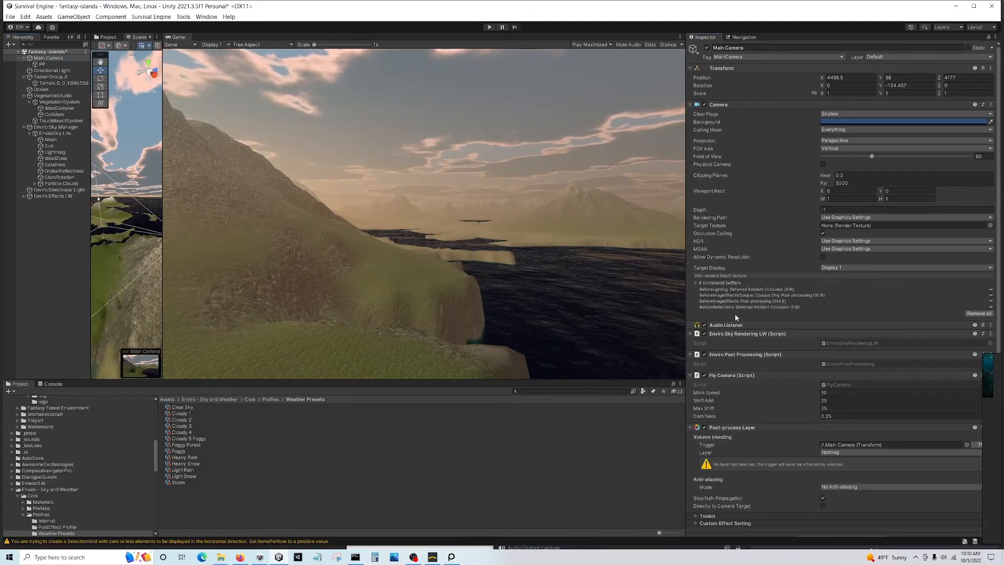
left_click(732, 104)
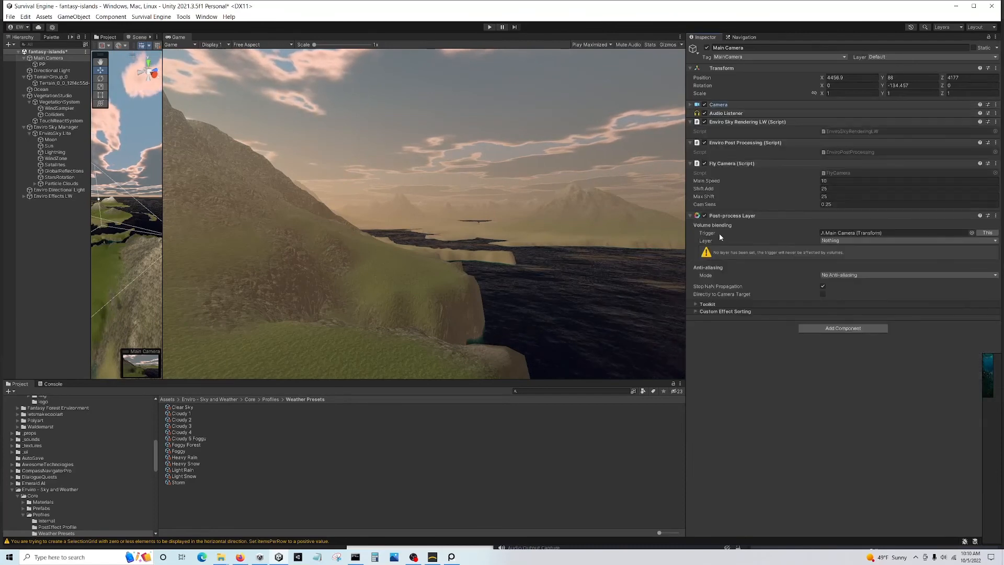
left_click(841, 242)
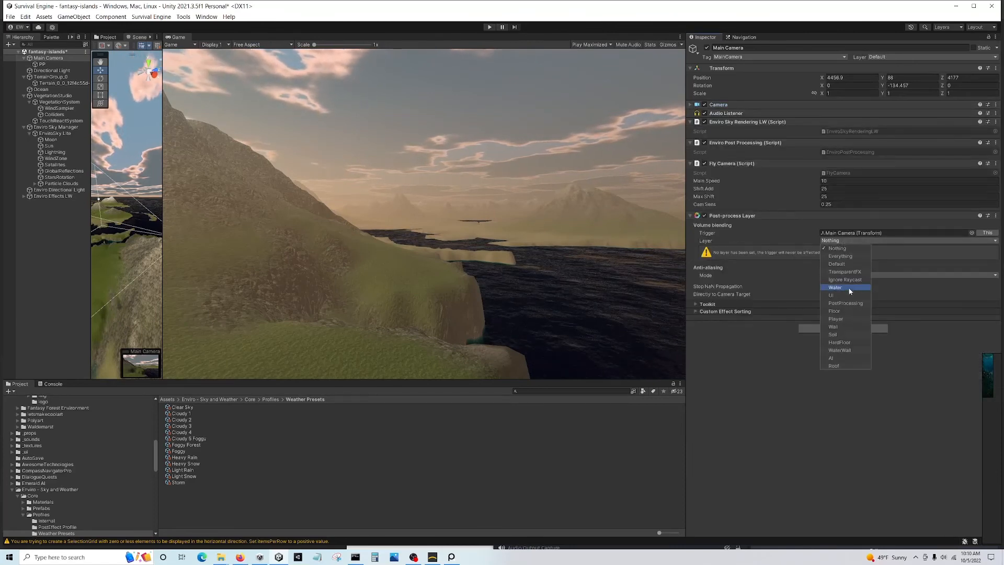
left_click(846, 303)
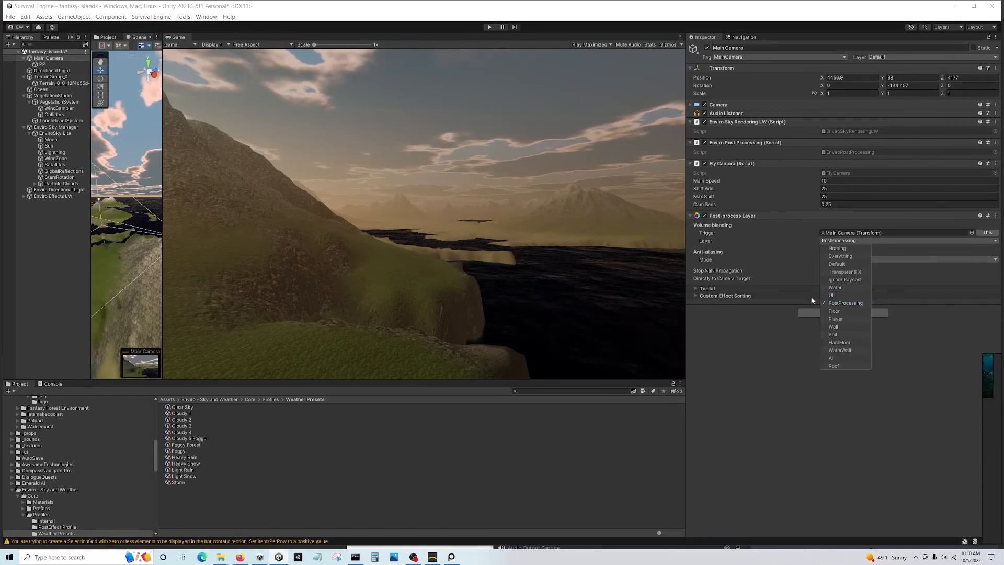
left_click(743, 231)
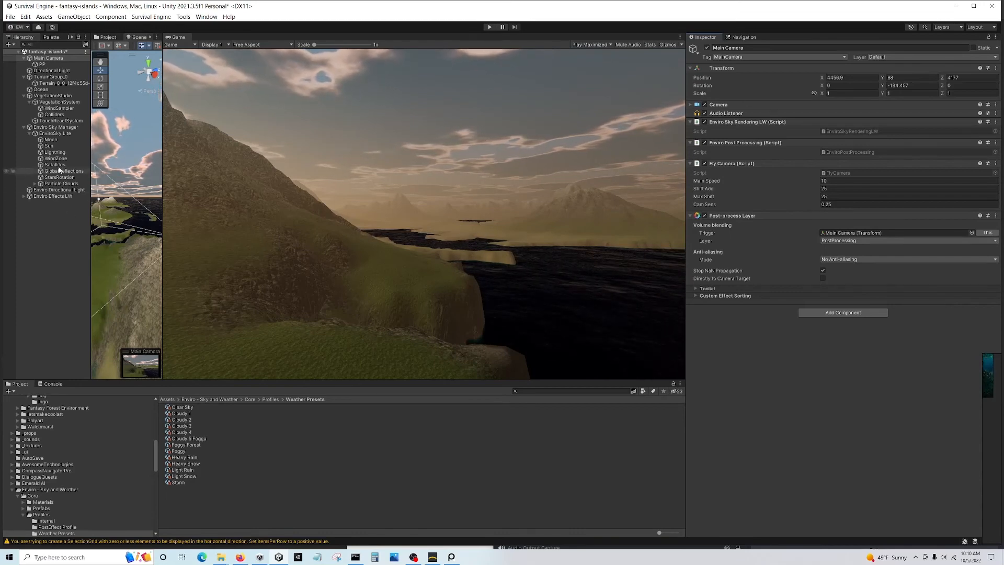
Set the PP volume's ambient occlusion intensity to about 0.56 and widen the Scene view against the Game view and Inspector
left_click(42, 64)
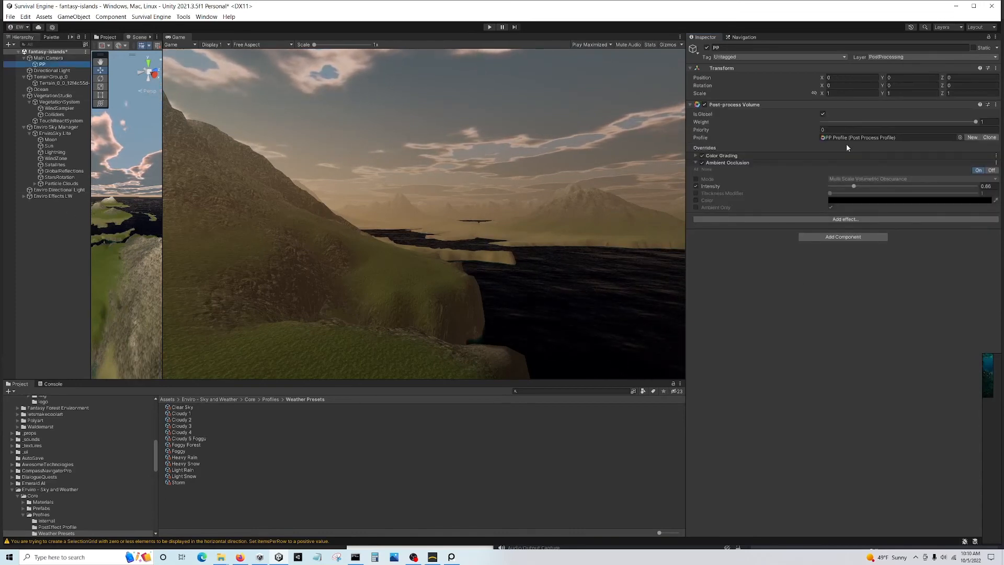
left_click(850, 186)
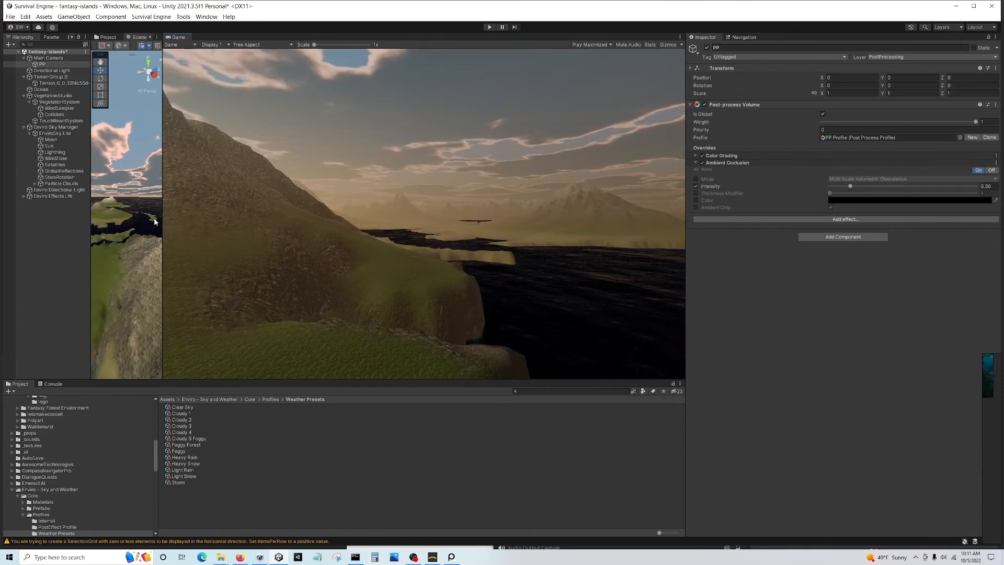
left_click_drag(685, 237, 831, 238)
left_click_drag(195, 206, 573, 212)
right_click_drag(487, 217, 483, 216)
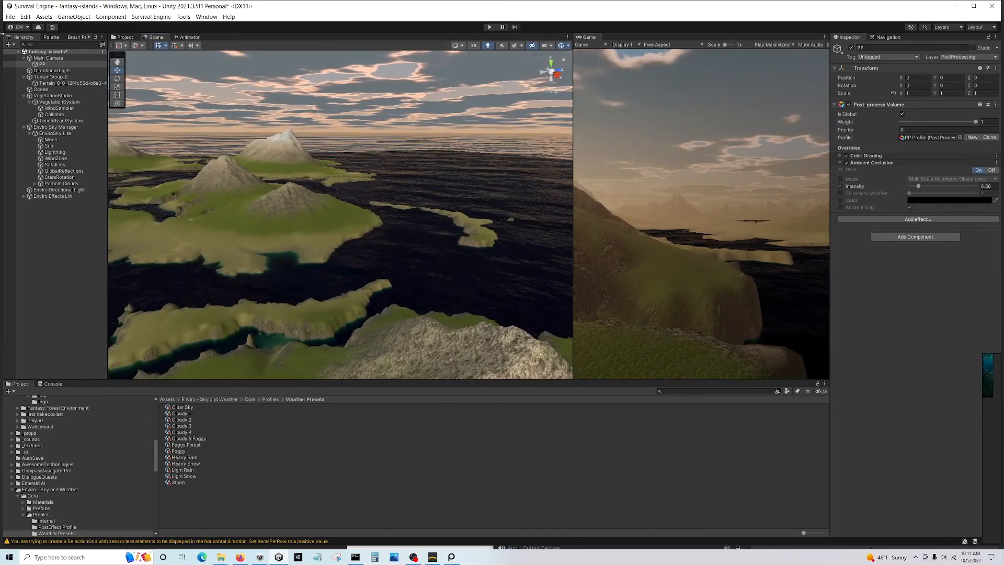
Save the fantasy-islands scene and the project
left_click(10, 17)
left_click(20, 54)
left_click(10, 19)
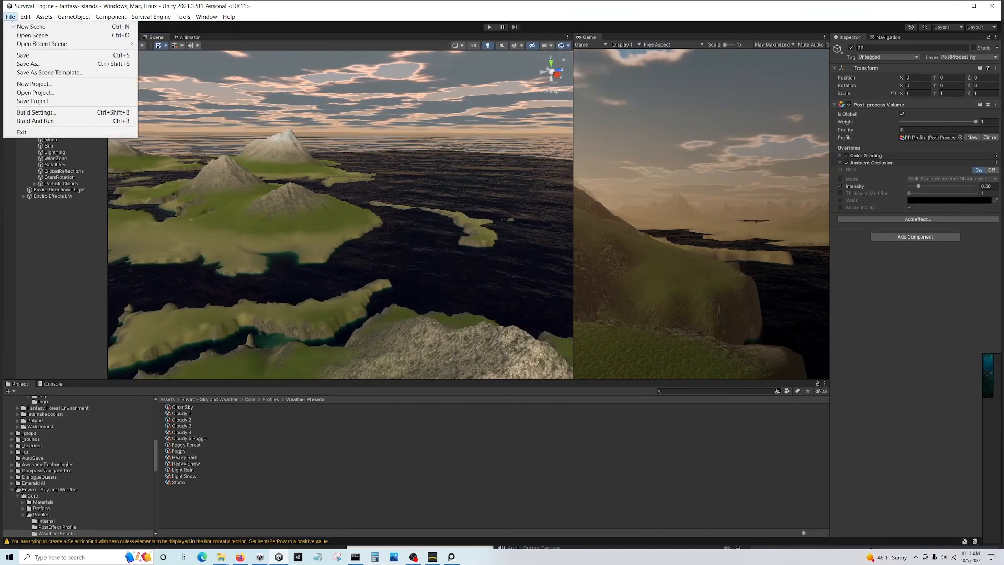
left_click(48, 99)
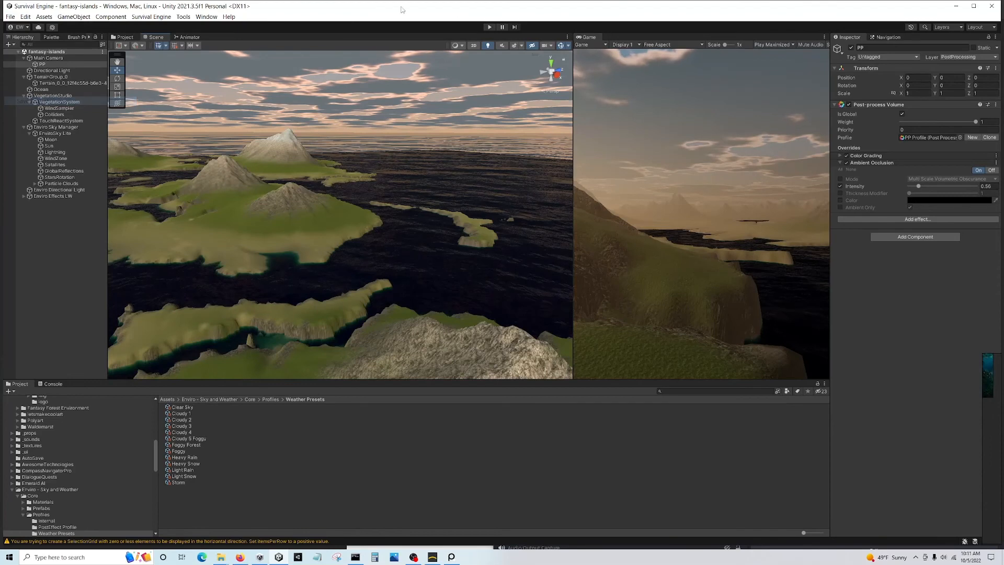
Play the scene to look around the island terrain through the fly camera, and stop playing
left_click(489, 27)
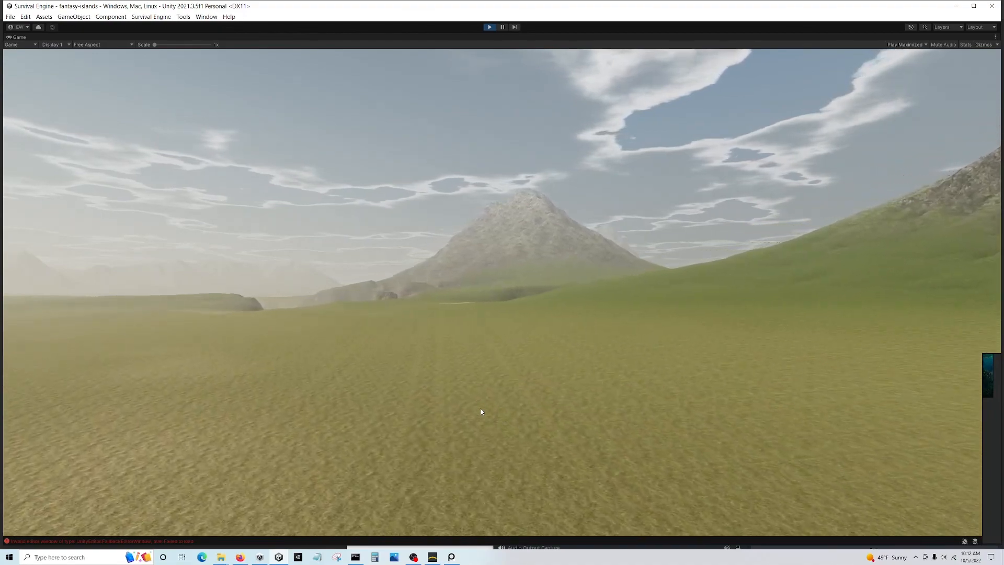
left_click_drag(482, 412, 446, 412)
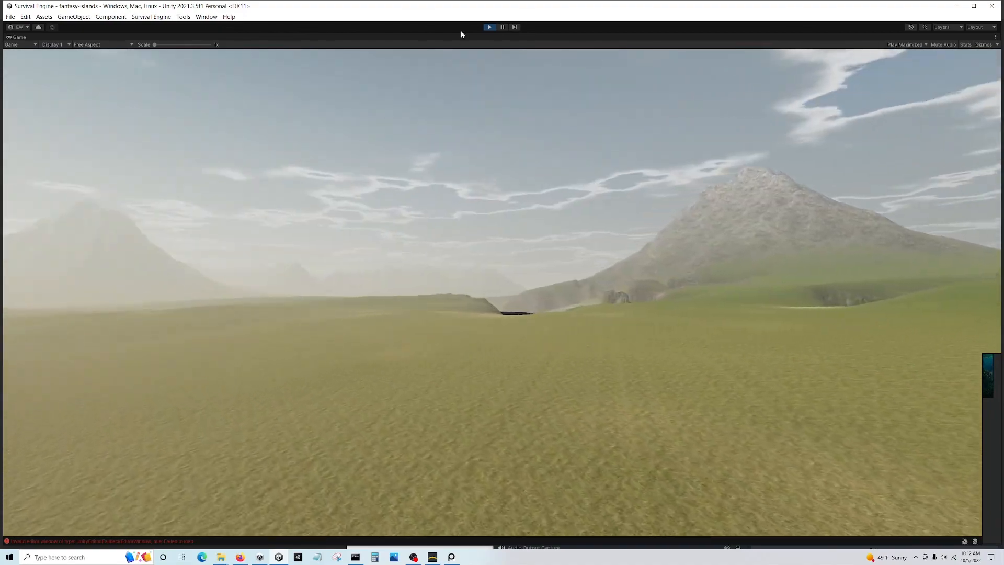
left_click(487, 28)
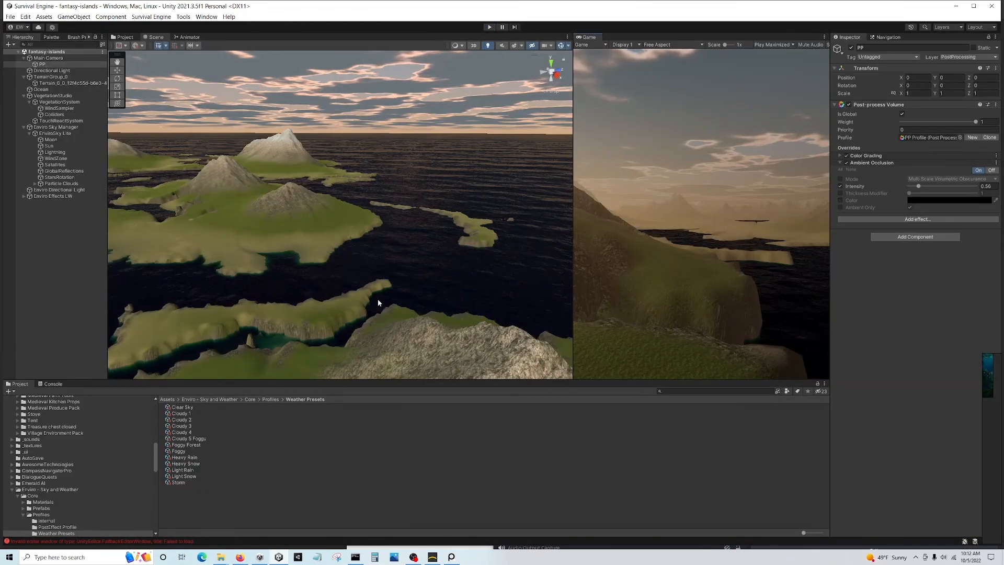
Inspect the shoreline and compare the Ocean's Y position with the VegetationSystem's water level
right_click_drag(378, 302, 300, 312)
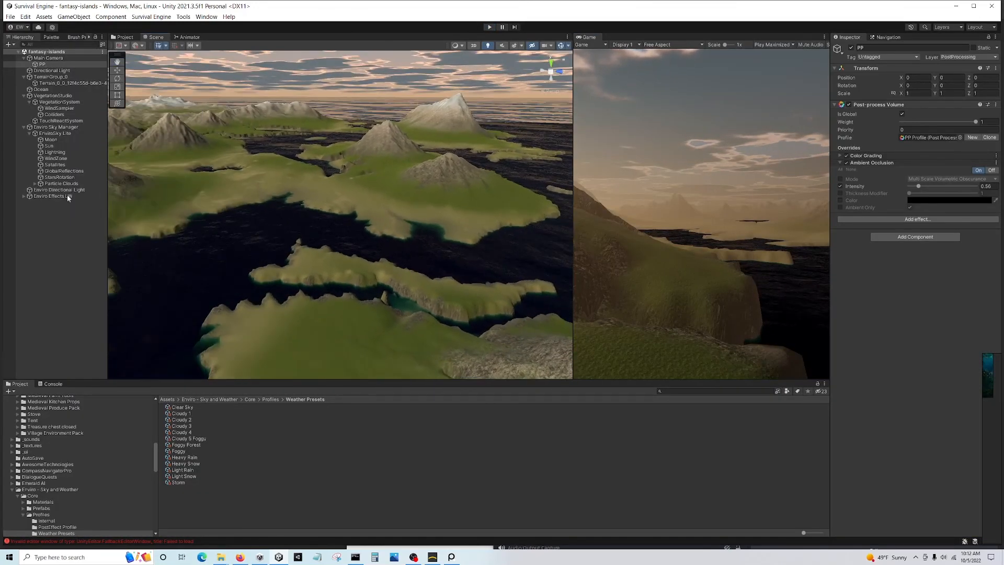
left_click(59, 102)
left_click(909, 199)
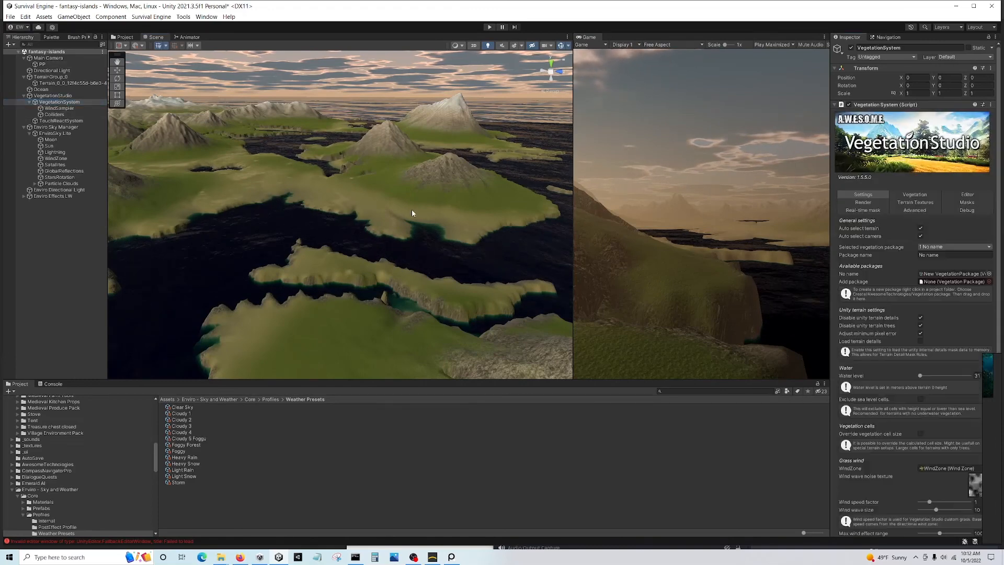
mouse_move(413, 214)
right_mouse_down()
mouse_move(394, 213)
mouse_move(406, 220)
right_mouse_up()
left_click(41, 89)
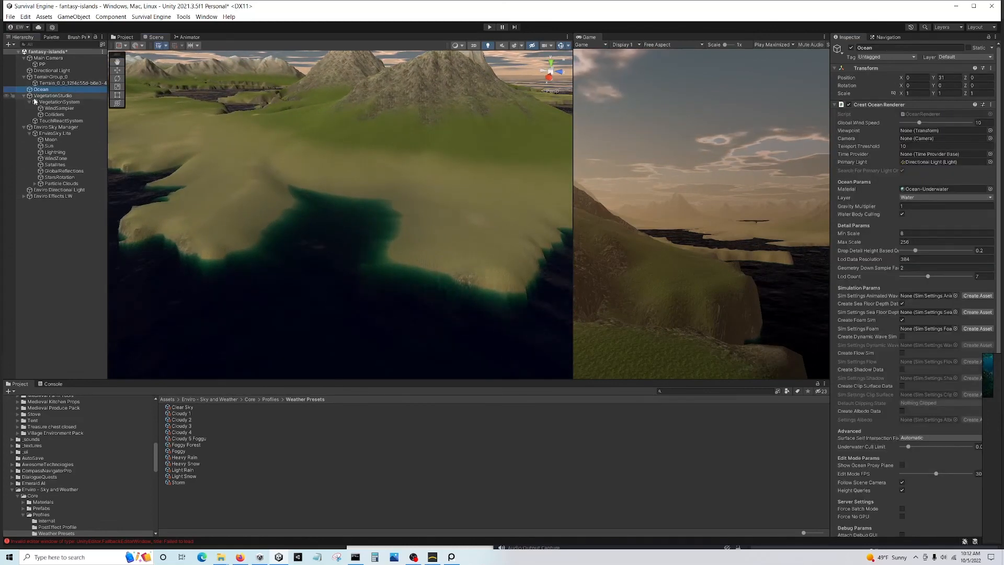
left_click(59, 101)
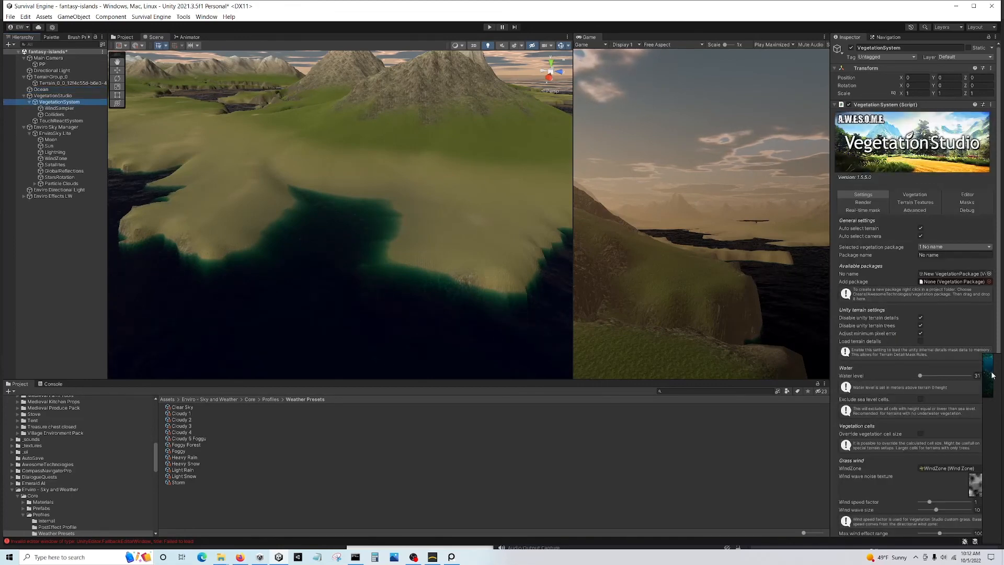
Show the heatmap for the VegetationSystem's terrain texture splatmaps and check the coverage of the first three terrain textures
left_click_drag(982, 354, 983, 443)
scroll(878, 331, "down", 5)
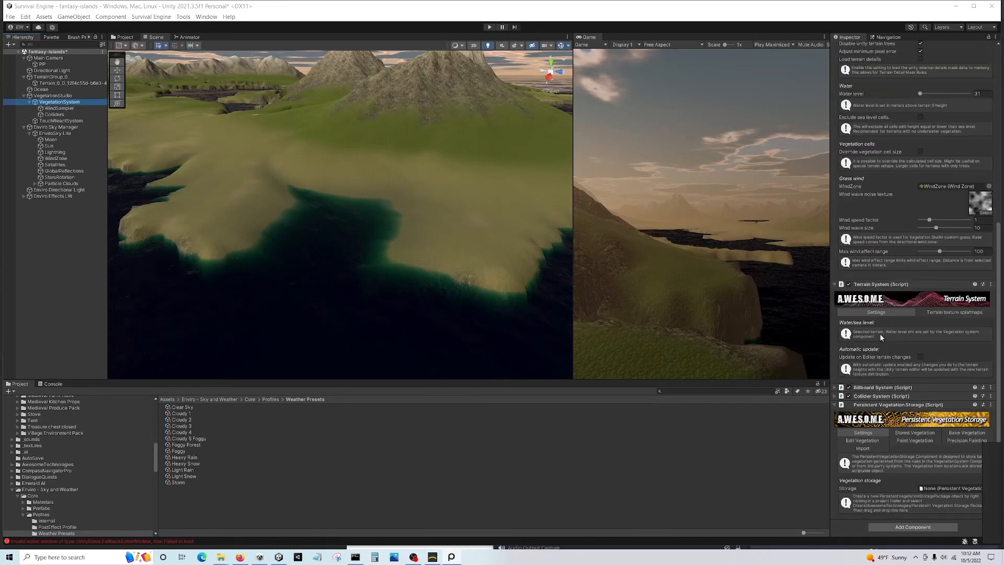
left_click(924, 313)
scroll(915, 318, "down", 3)
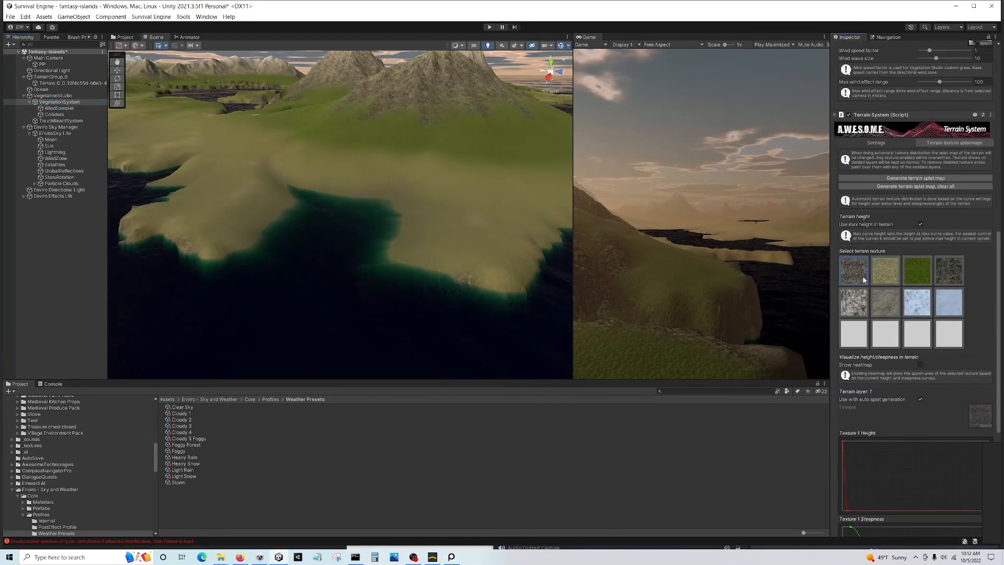
scroll(863, 308, "down", 3)
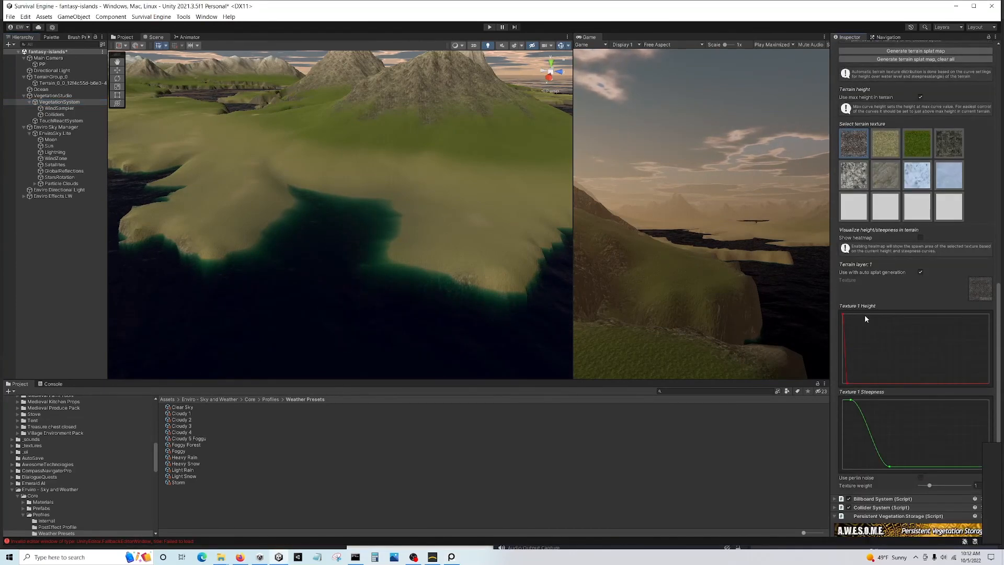
left_click(920, 238)
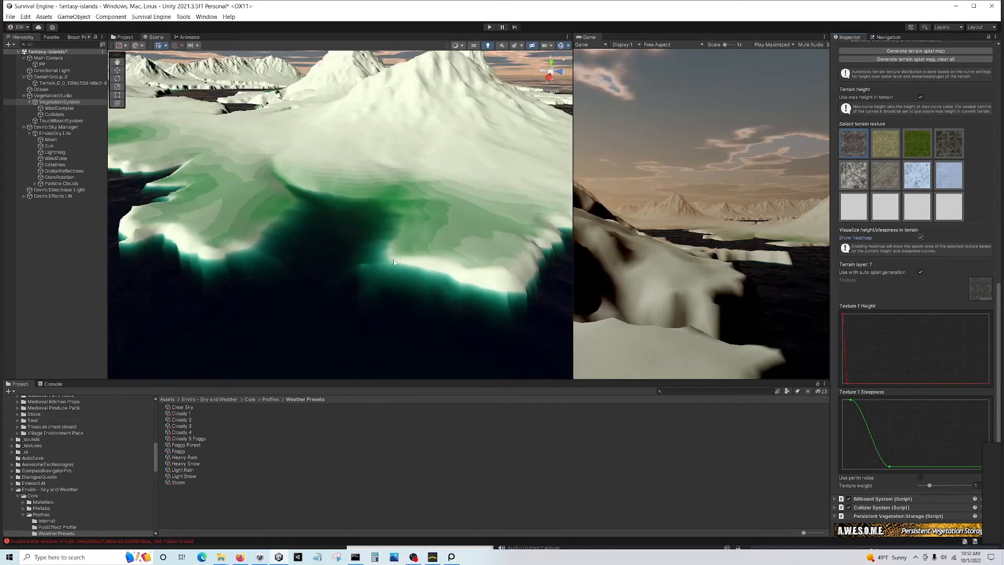
left_click(882, 145)
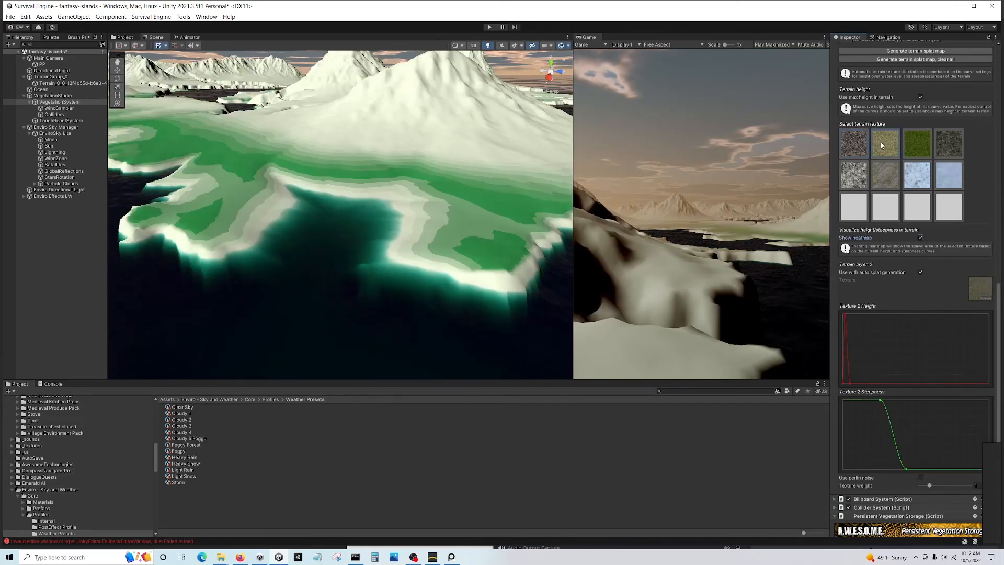
left_click(910, 149)
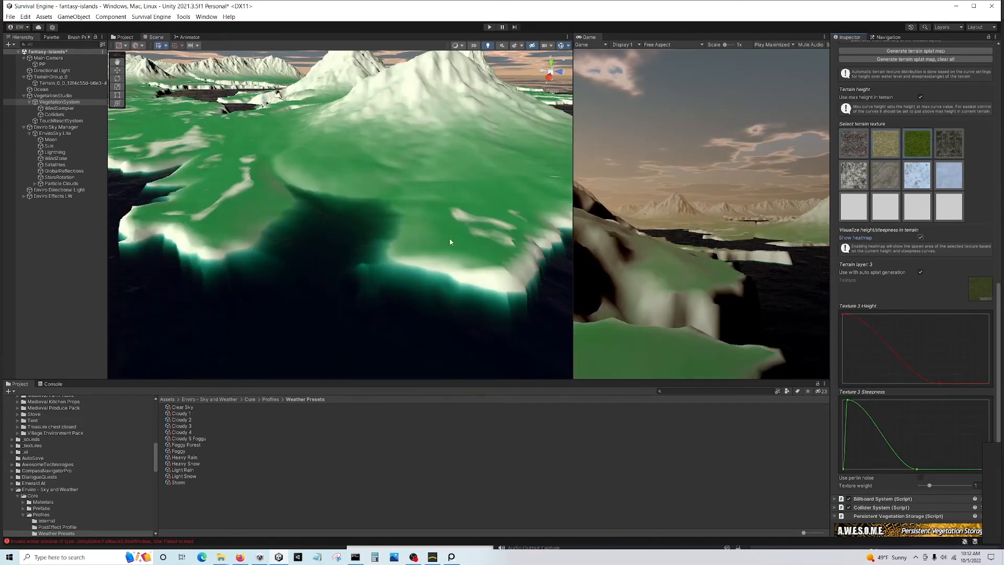
Reshape the grass texture 3 height curve to 0% density at sea level and 100% just above it, and regenerate the terrain splat map
left_click(843, 318)
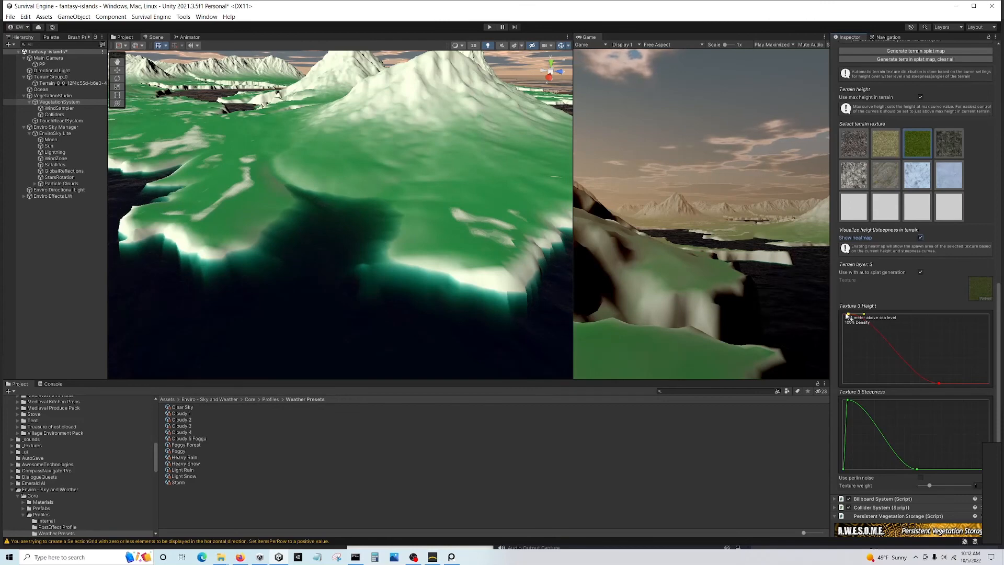
left_click_drag(847, 316, 844, 318)
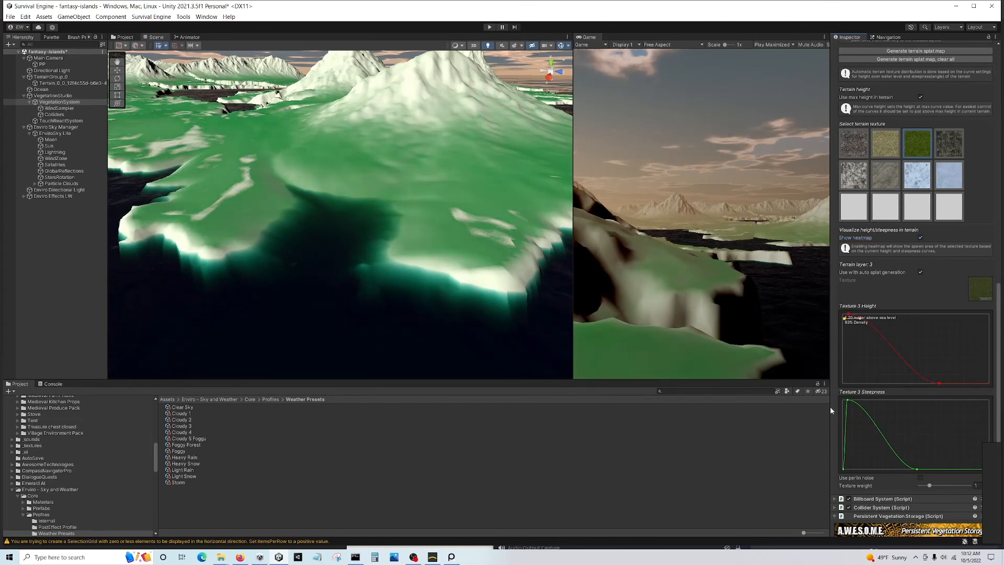
left_click_drag(830, 410, 813, 464)
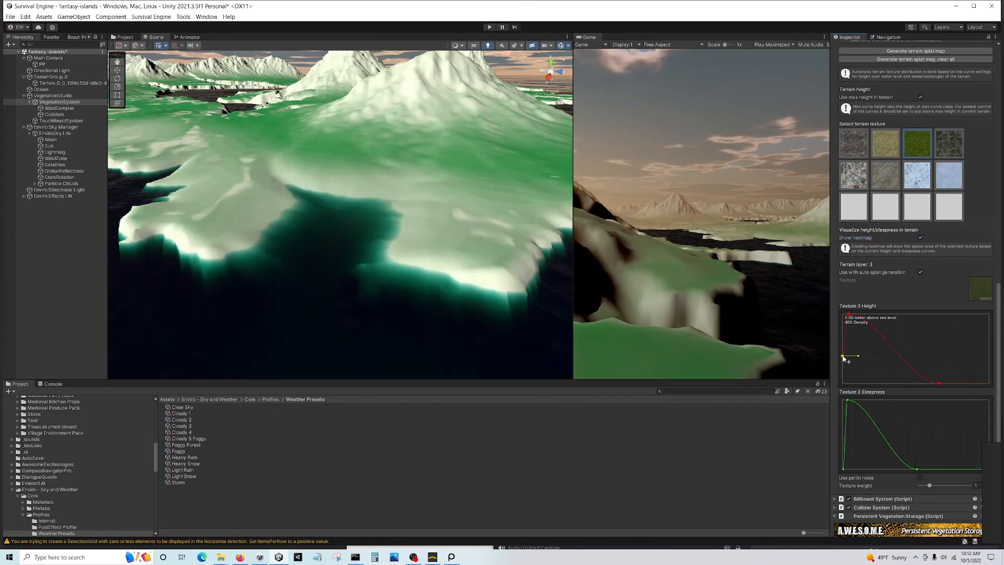
left_click_drag(843, 358, 836, 394)
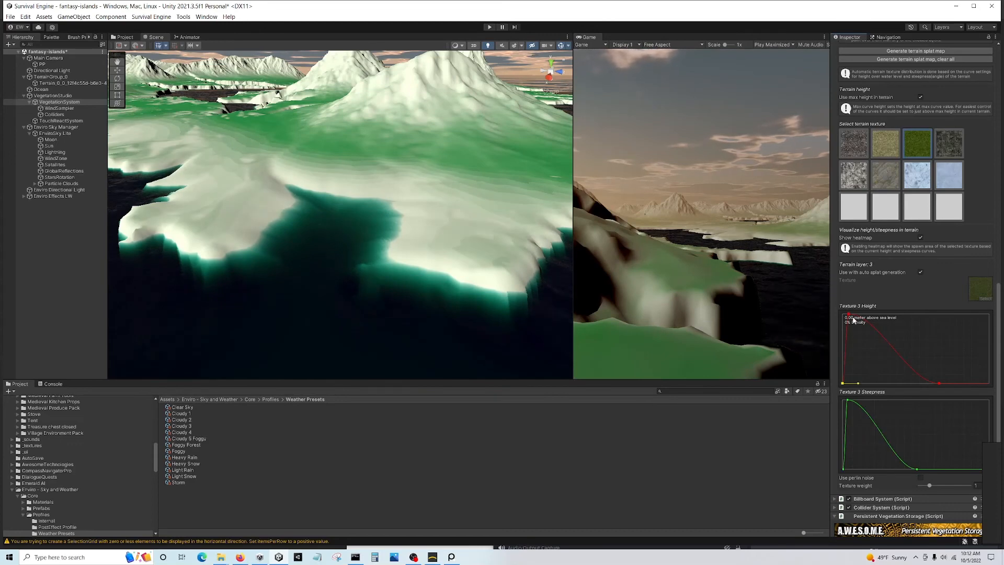
left_click_drag(849, 316, 846, 317)
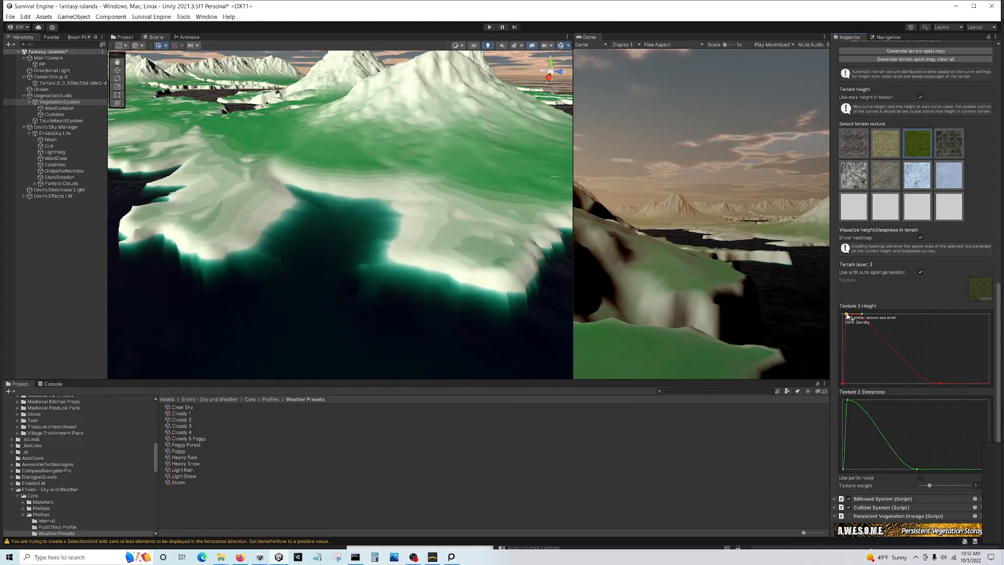
scroll(880, 196, "up", 1)
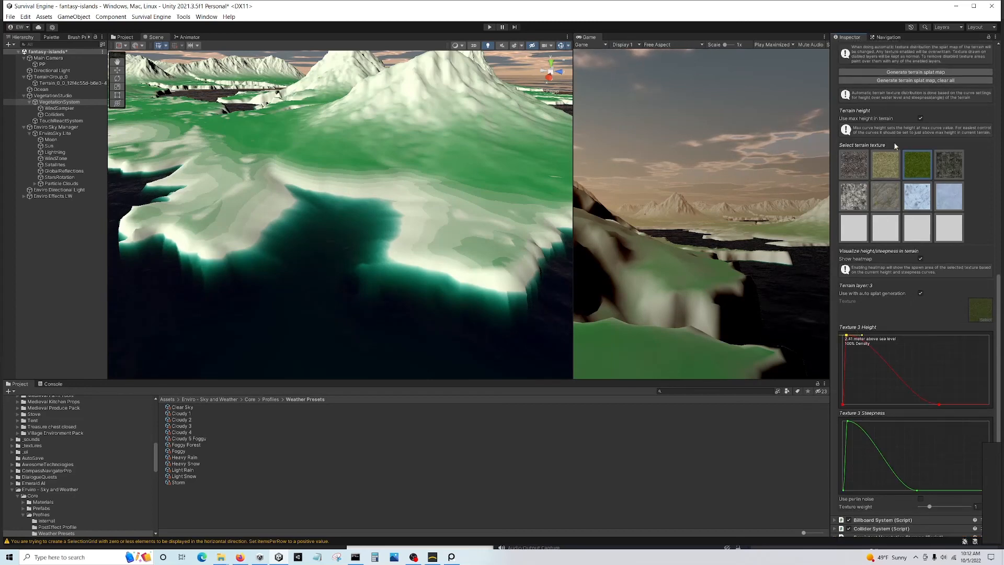
left_click(908, 72)
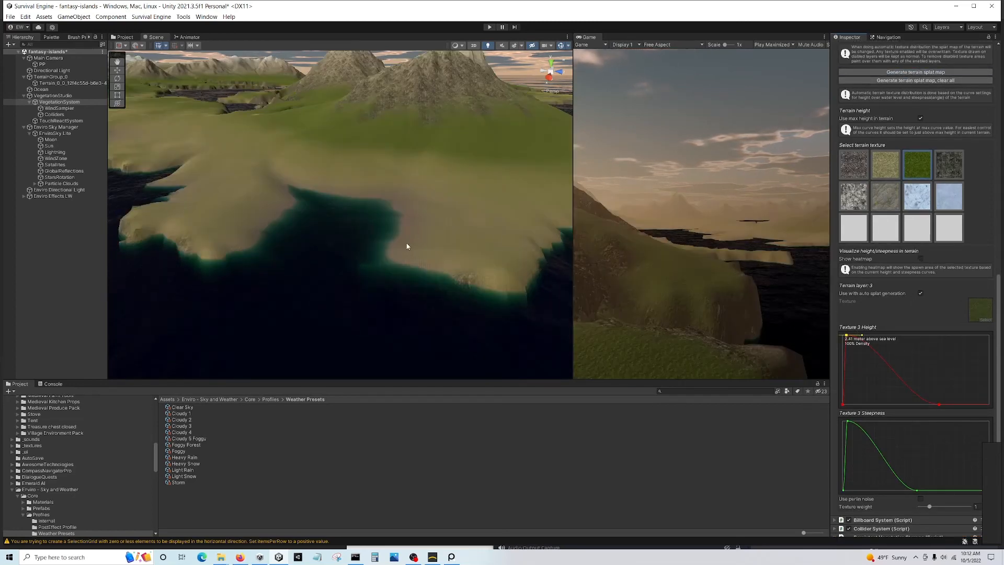
Using the heatmap, slightly lower the height at which texture 2 reaches 0% density, and regenerate the terrain splat map
right_click_drag(354, 236, 289, 242)
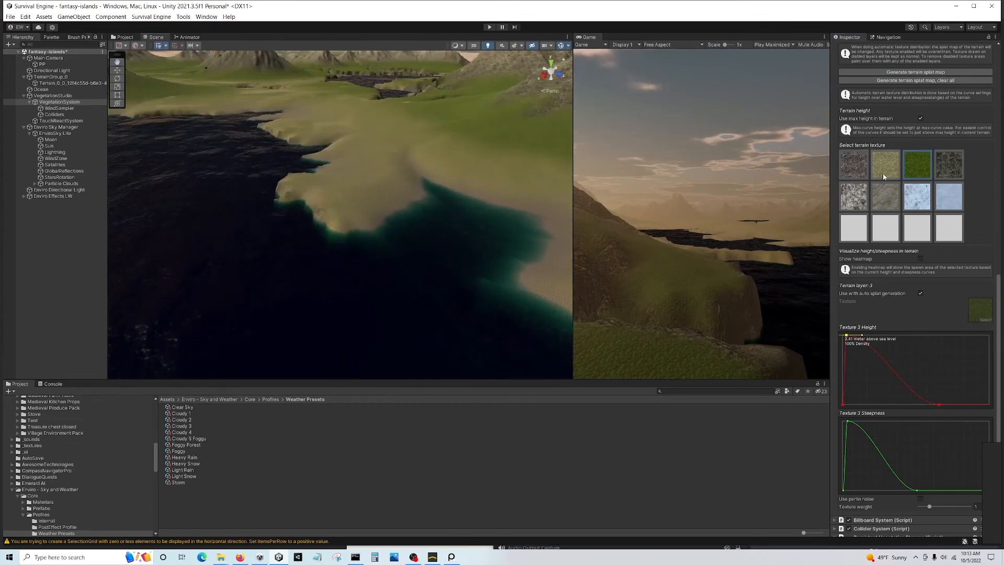
left_click(920, 259)
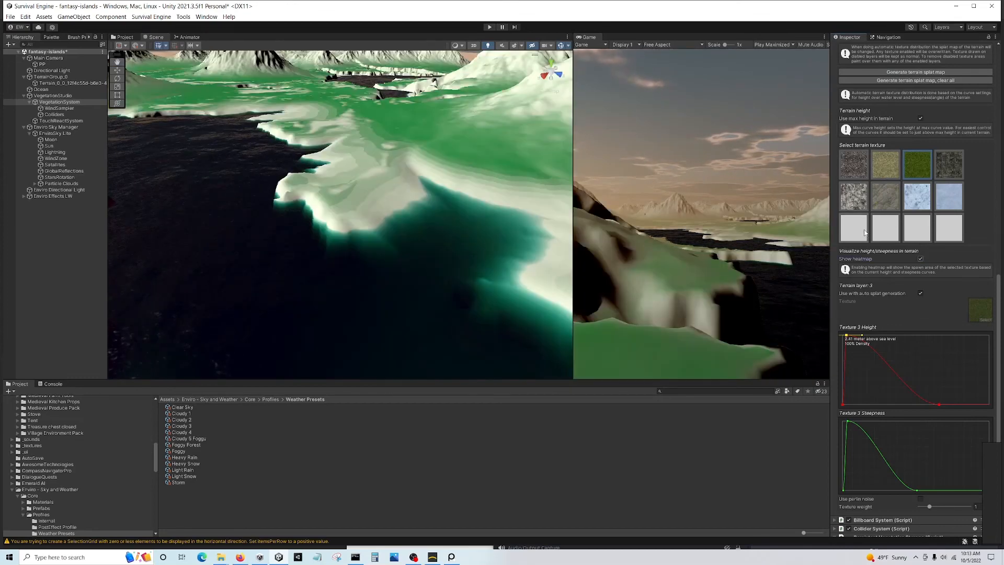
left_click(892, 168)
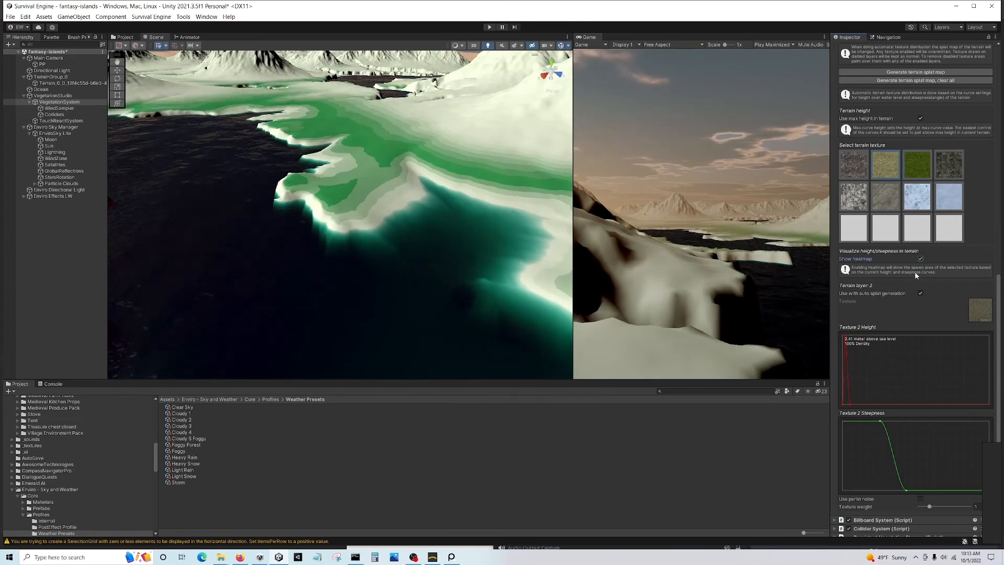
left_click_drag(849, 407, 848, 407)
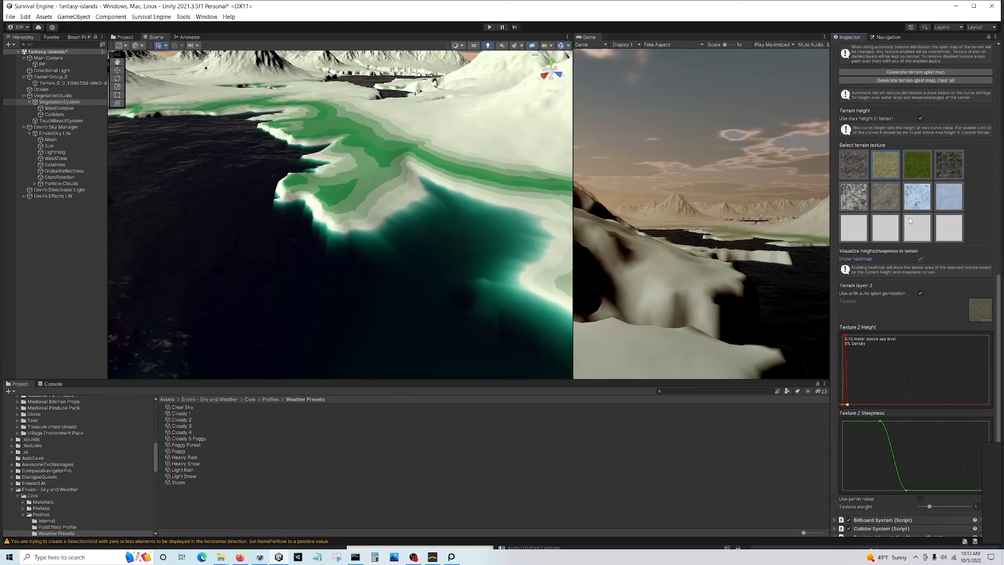
left_click(912, 72)
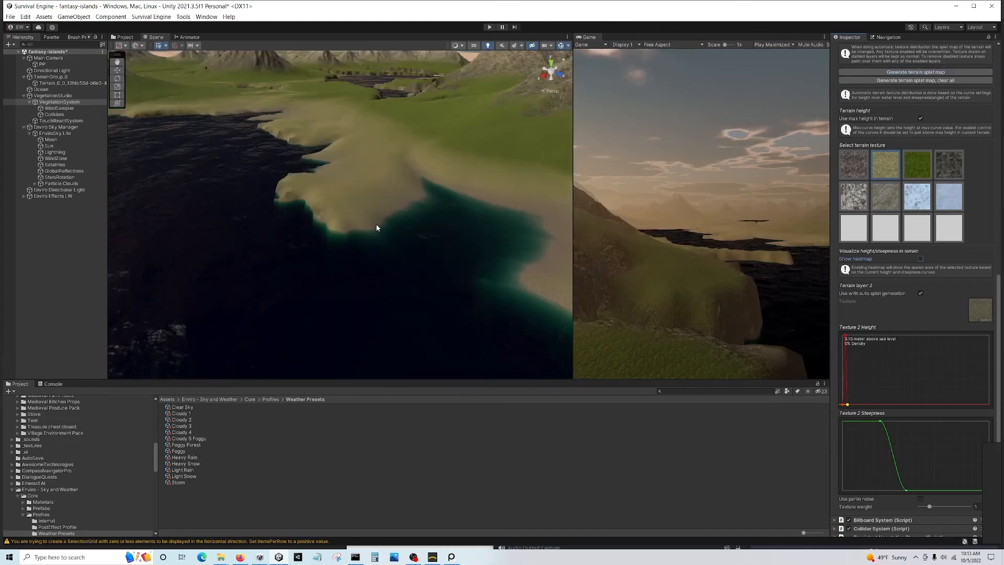
key("d")
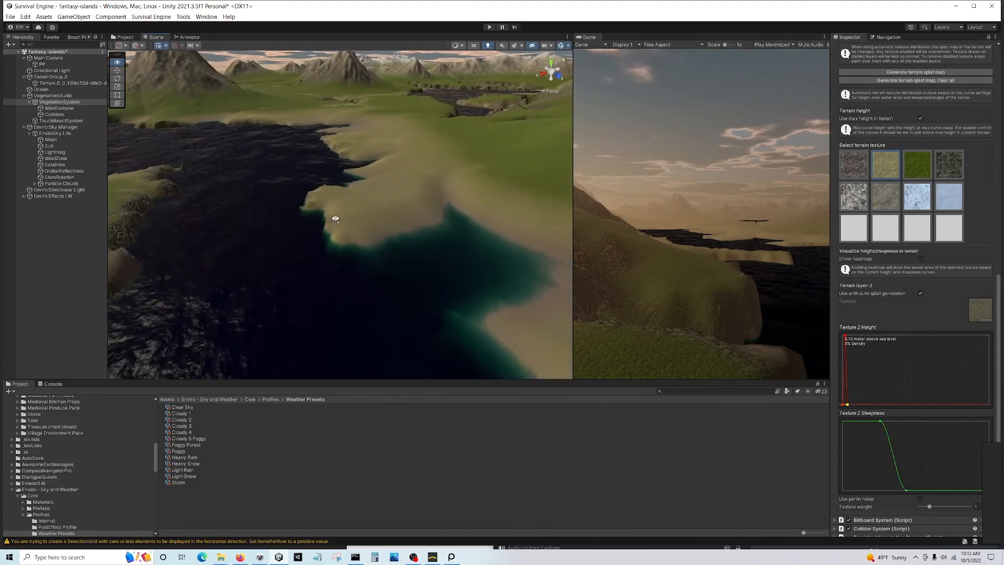